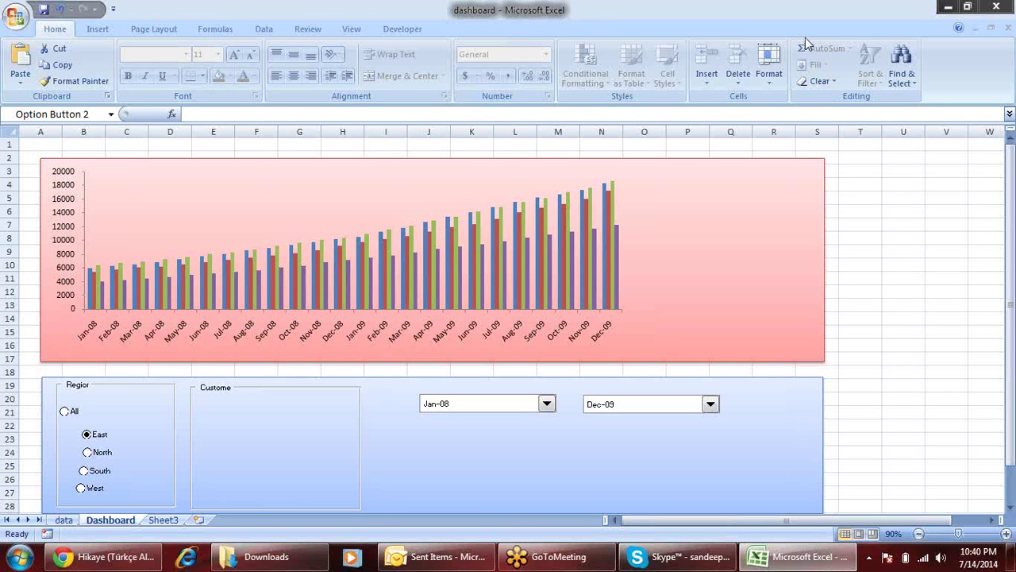
- Nudge the All option button slightly right and filter the chart to all regions
{"action": "left_click", "coordinate": [92, 393]}
{"action": "left_click_drag", "start_coordinate": [92, 389], "coordinate": [102, 405]}
{"action": "left_click", "coordinate": [234, 412]}
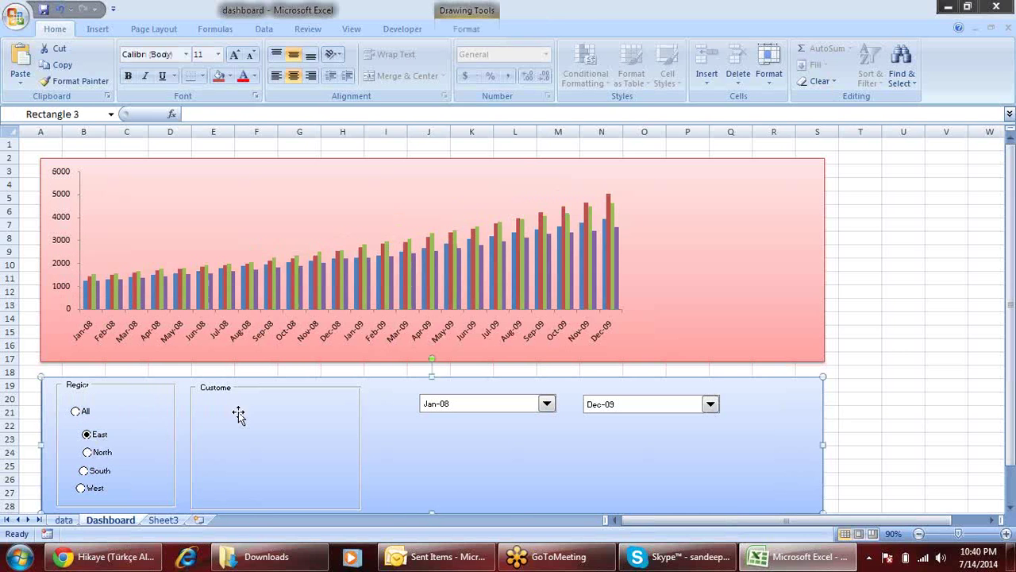
{"action": "left_click", "coordinate": [75, 411]}
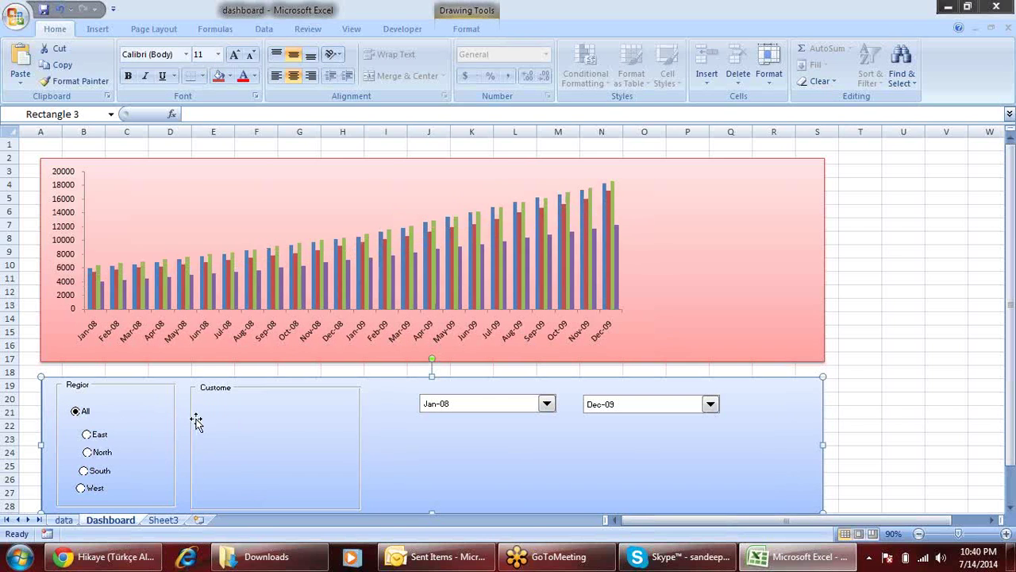
- Try a May-08 start and Aug-09 end month, then set the end back to Dec-09
{"action": "left_click", "coordinate": [546, 403]}
{"action": "left_click", "coordinate": [502, 453]}
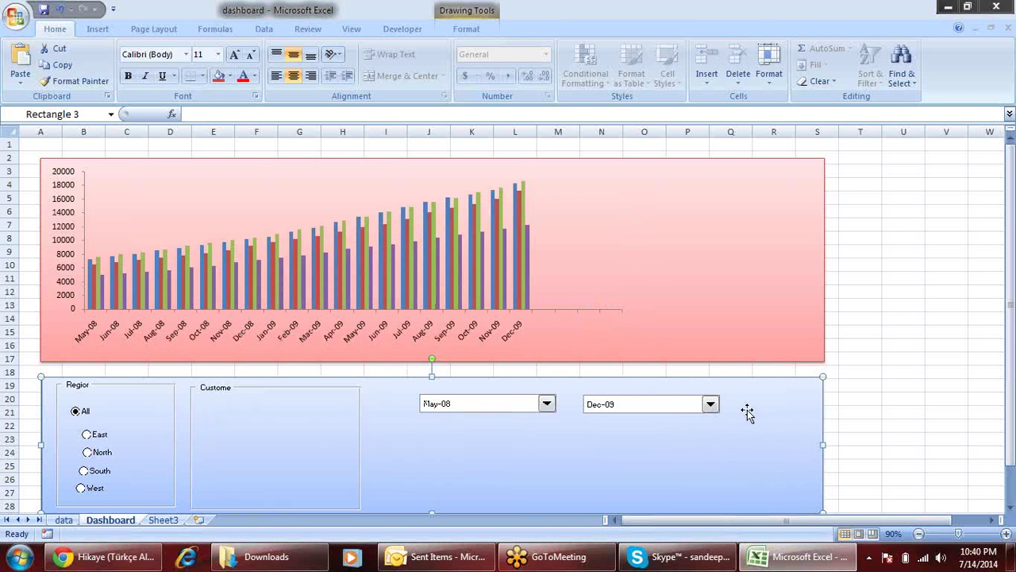
{"action": "right_click", "coordinate": [703, 419]}
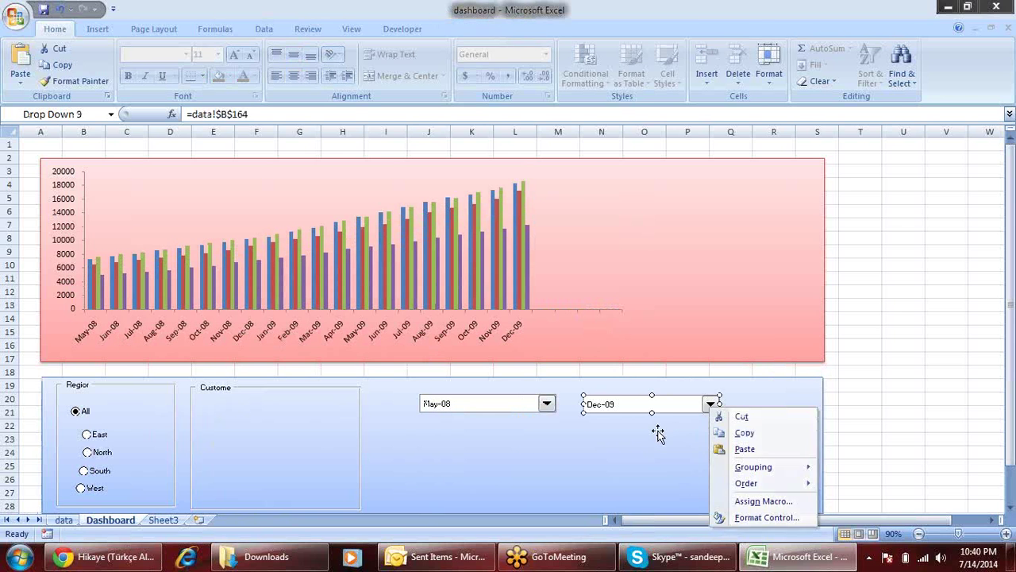
{"action": "left_click", "coordinate": [896, 395]}
{"action": "left_click", "coordinate": [710, 404]}
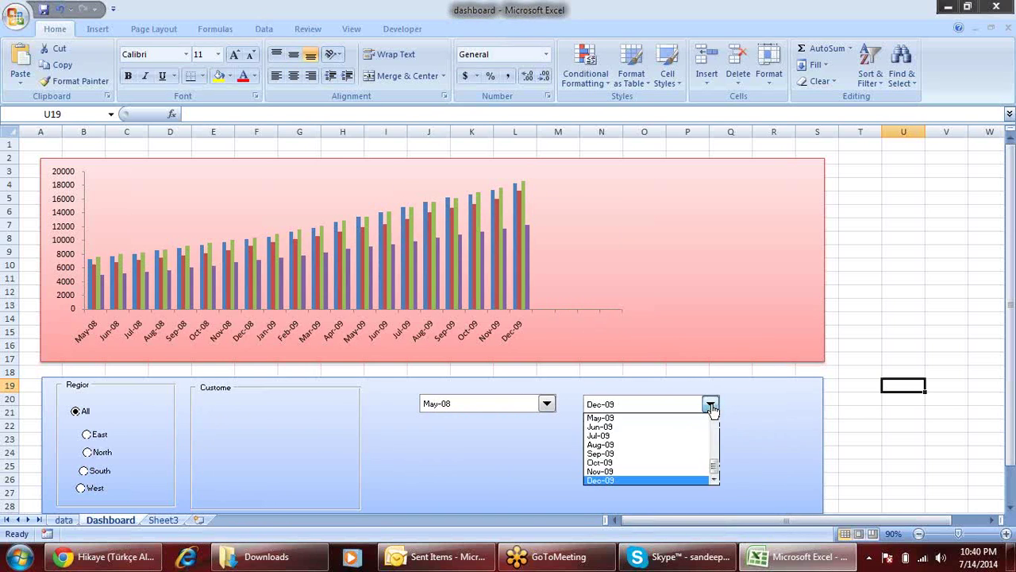
{"action": "left_click", "coordinate": [656, 442]}
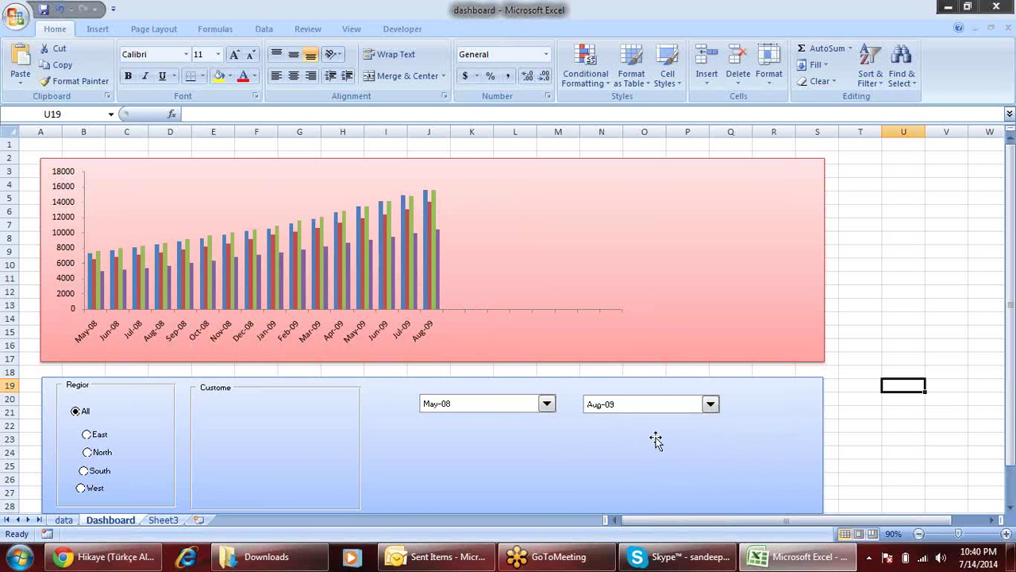
{"action": "left_click", "coordinate": [712, 407]}
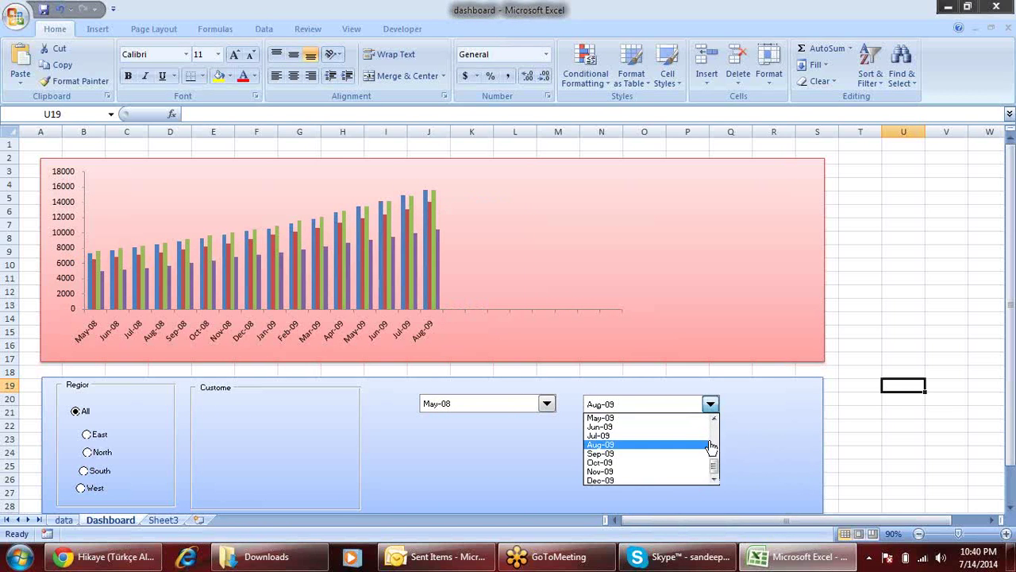
{"action": "left_click", "coordinate": [671, 479]}
{"action": "left_click", "coordinate": [933, 288]}
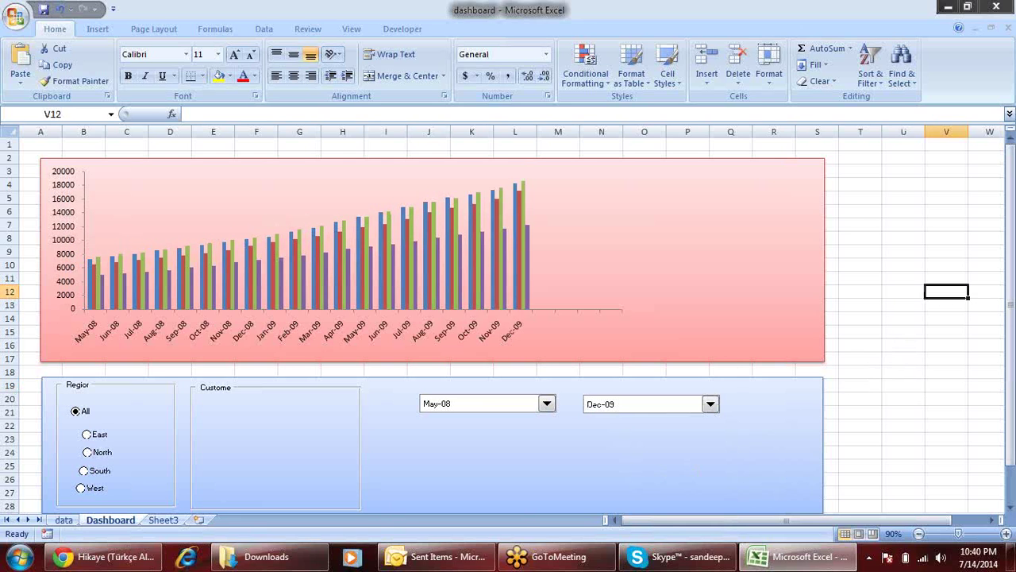
- Reset the start month to Jan-08 and switch to the Downloads folder window
{"action": "left_click", "coordinate": [546, 404]}
{"action": "scroll", "coordinate": [550, 439], "scroll_direction": "up", "scroll_amount": 2}
{"action": "scroll", "coordinate": [524, 433], "scroll_direction": "up", "scroll_amount": 2}
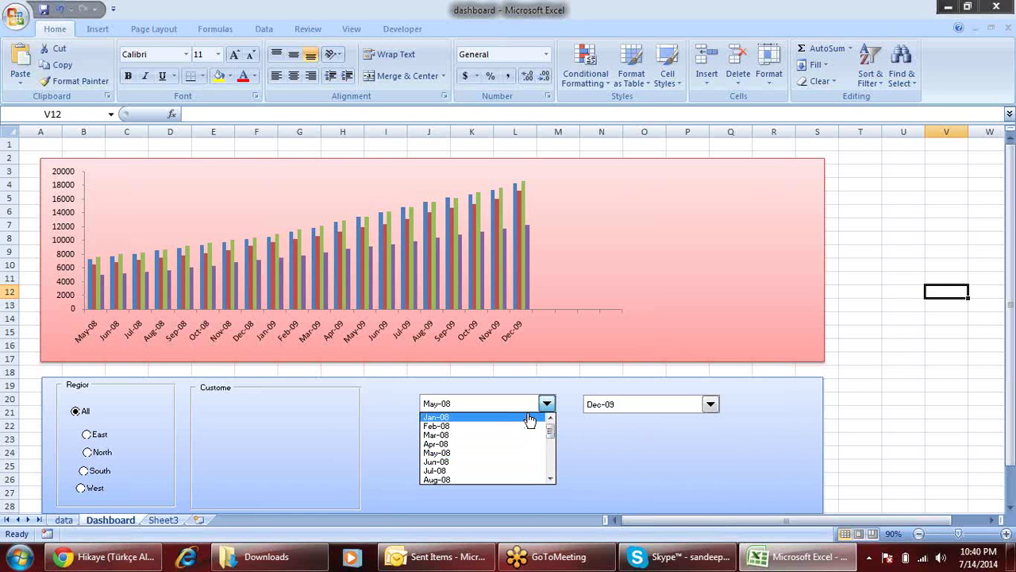
{"action": "left_click", "coordinate": [513, 417]}
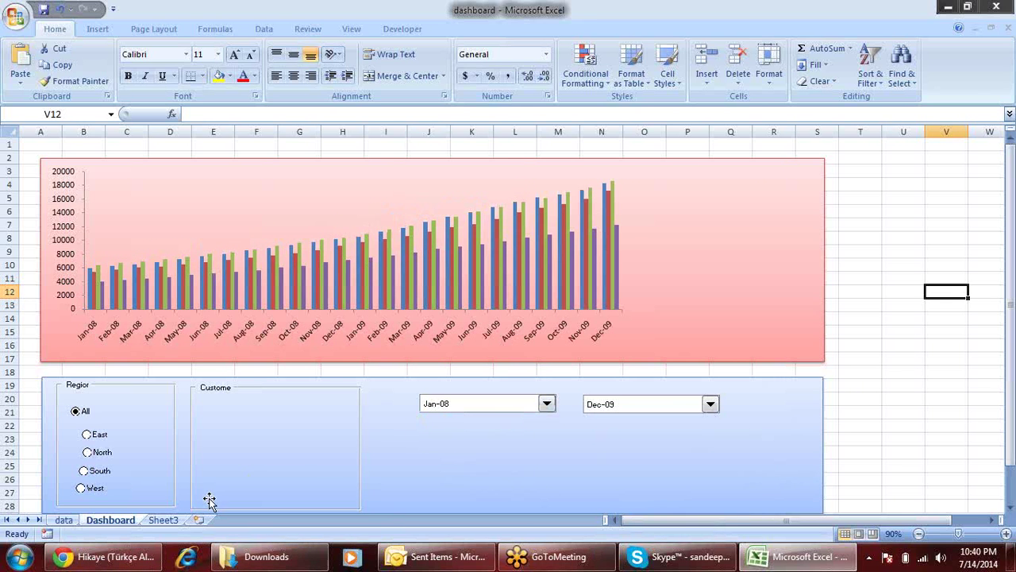
{"action": "left_click", "coordinate": [274, 559]}
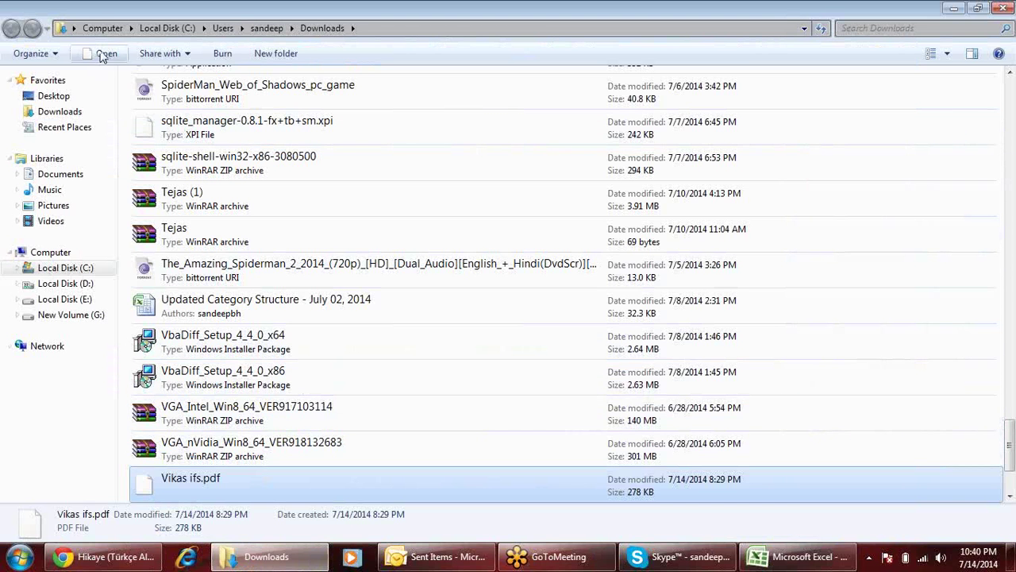
- Browse from Desktop to Local Disk (D:) and open the Showcase folder
{"action": "left_click", "coordinate": [63, 96]}
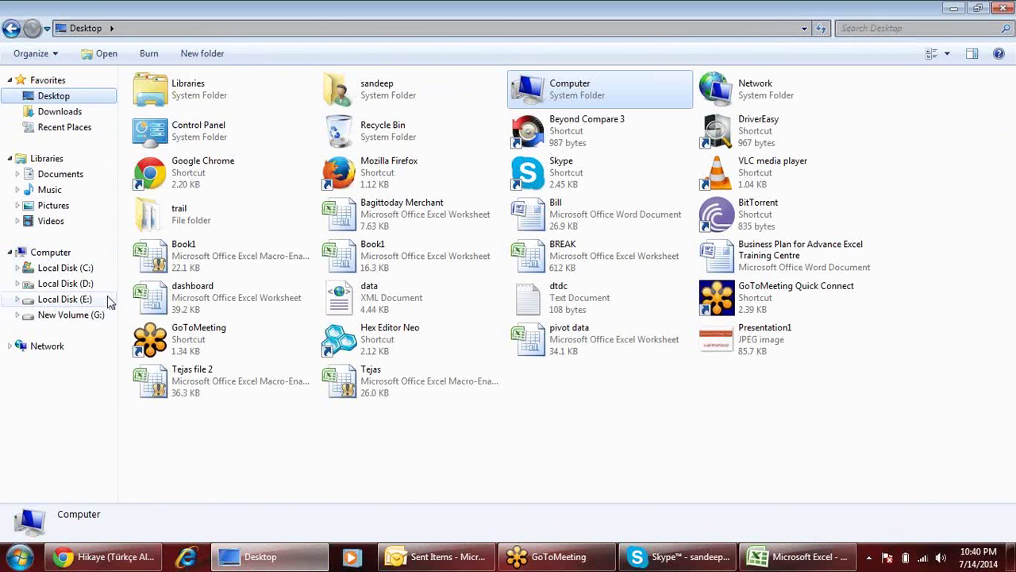
{"action": "left_click", "coordinate": [66, 283]}
{"action": "left_click", "coordinate": [279, 224]}
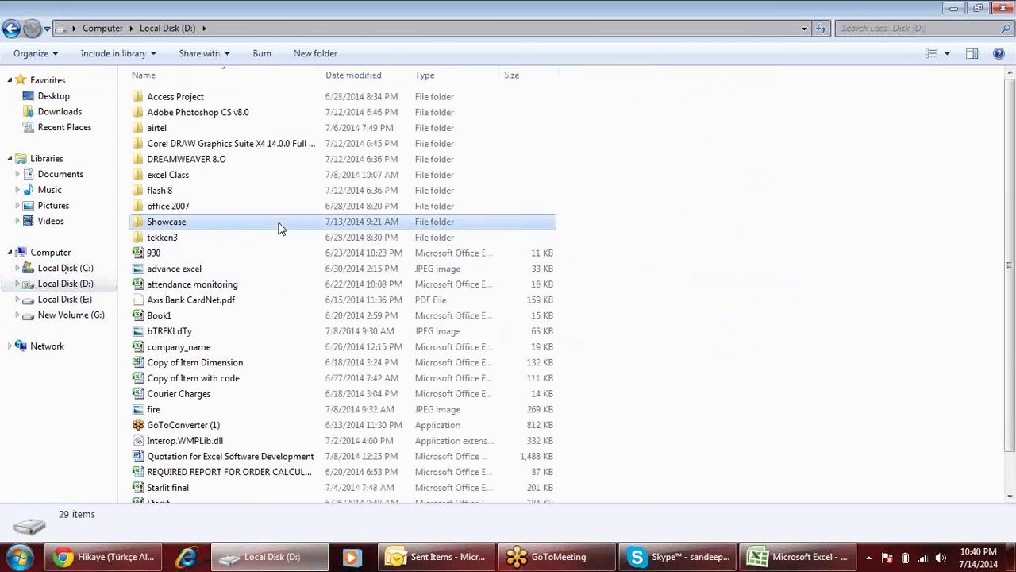
{"action": "key", "text": "s"}
{"action": "key", "text": "h"}
{"action": "key", "text": "Return"}
- Select the dashboard workbook in Showcase and open it
{"action": "key", "text": "Down"}
{"action": "key", "text": "Down"}
{"action": "key", "text": "Down"}
{"action": "key", "text": "Down"}
{"action": "key", "text": "Down"}
{"action": "key", "text": "Down"}
{"action": "key", "text": "Down"}
{"action": "key", "text": "Down"}
{"action": "key", "text": "Up"}
{"action": "key", "text": "Up"}
{"action": "key", "text": "Up"}
{"action": "key", "text": "Up"}
{"action": "key", "text": "Down"}
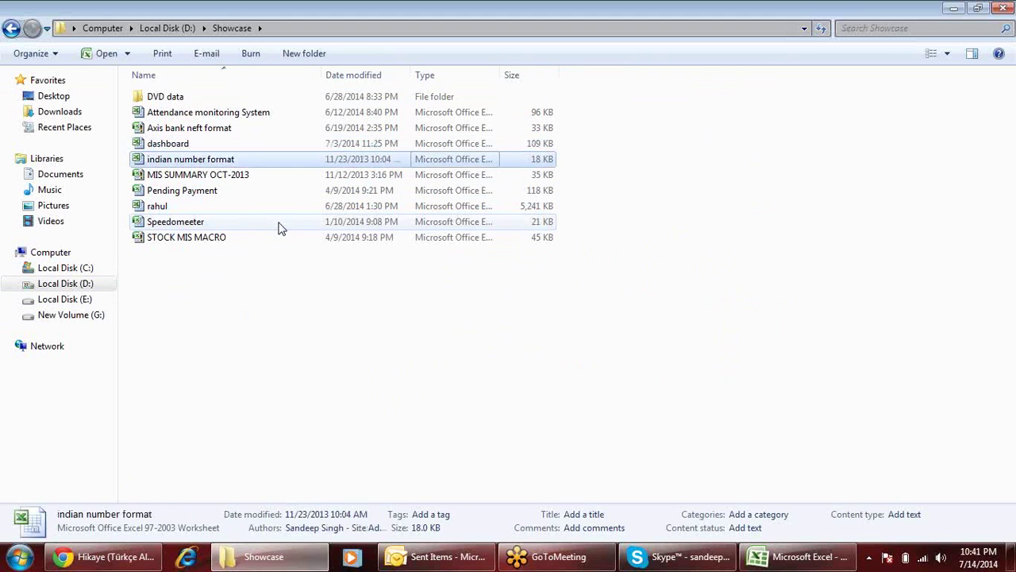
{"action": "key", "text": "Down"}
{"action": "key", "text": "Down"}
{"action": "key", "text": "Down"}
{"action": "key", "text": "Down"}
{"action": "key", "text": "Up"}
{"action": "key", "text": "Up"}
{"action": "key", "text": "Up"}
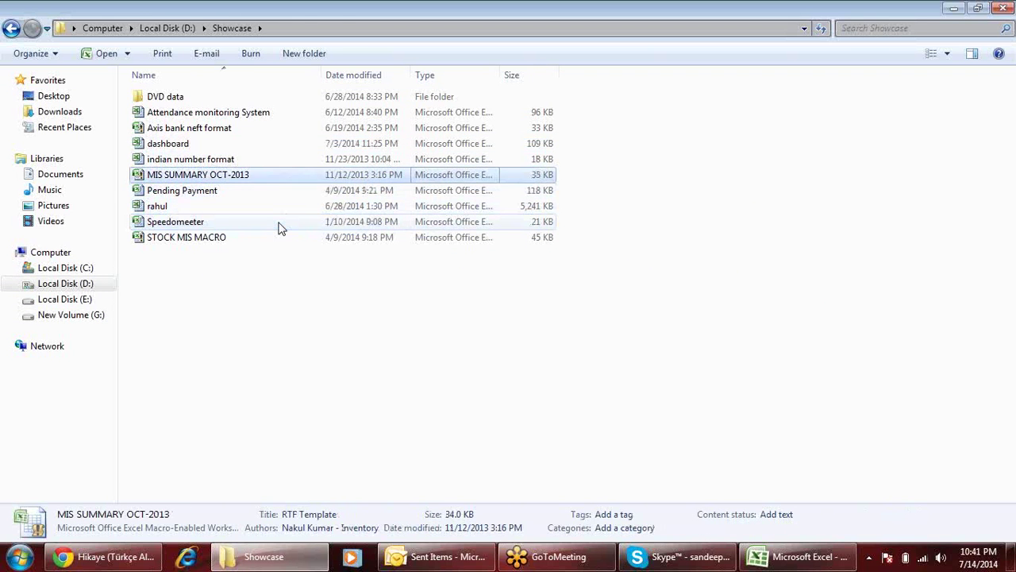
{"action": "key", "text": "Up"}
{"action": "key", "text": "Up"}
{"action": "key", "text": "Return"}
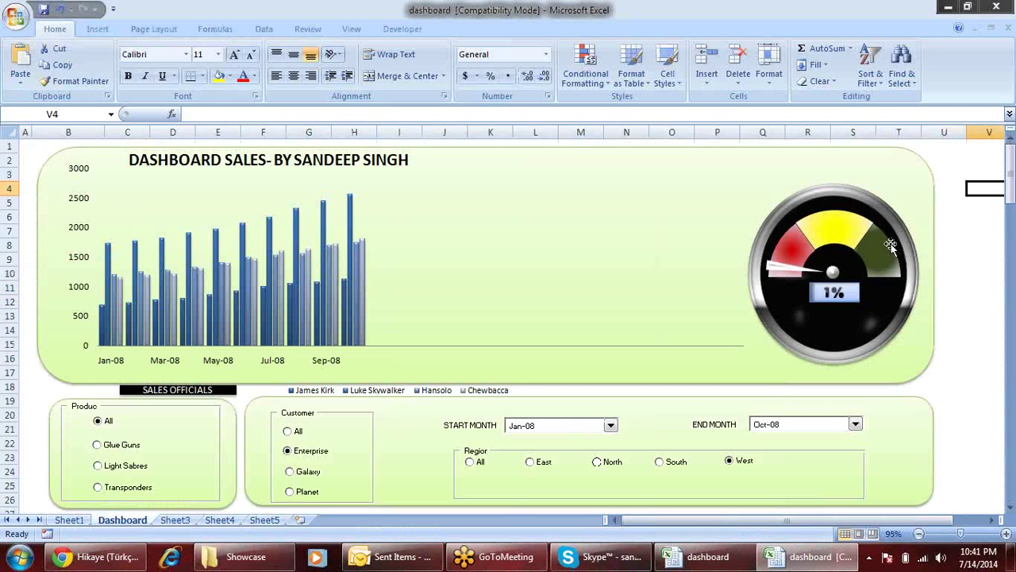
- Copy the speedometer gauge into the pink dashboard and place it over the chart's right end
{"action": "left_click", "coordinate": [895, 243]}
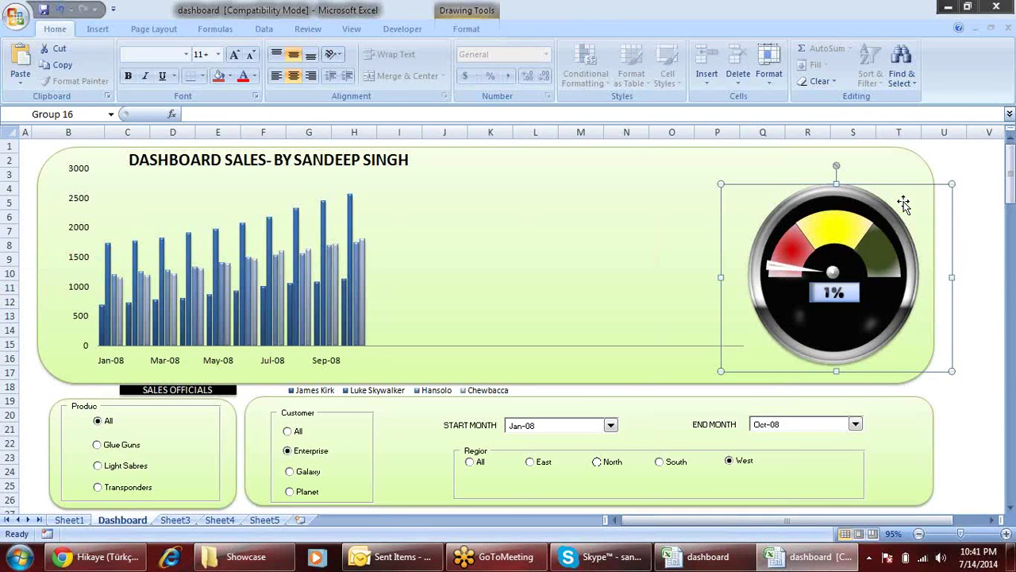
{"action": "key", "text": "ctrl+Tab"}
{"action": "key", "text": "ctrl+v"}
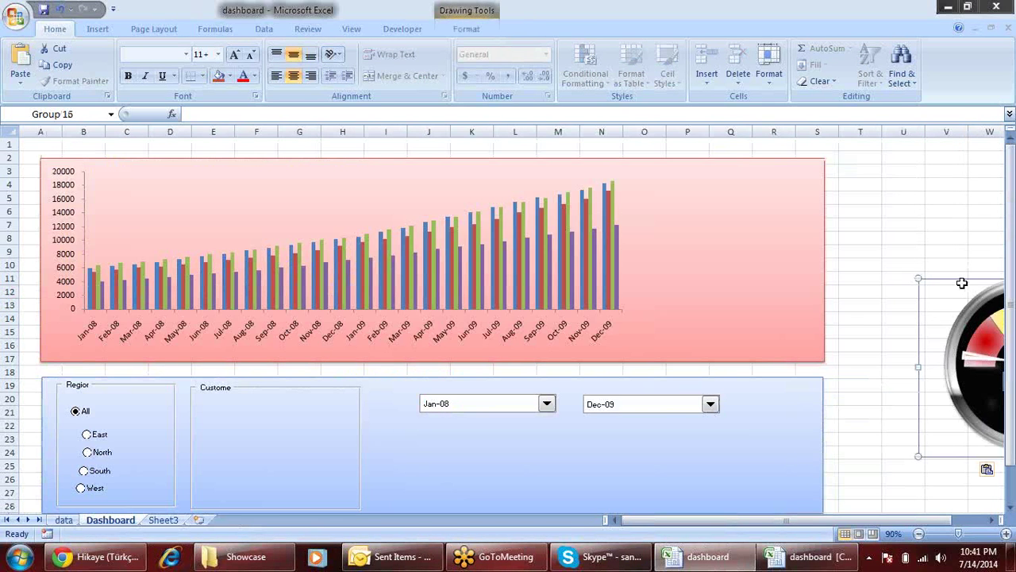
{"action": "mouse_move", "coordinate": [961, 280]}
{"action": "left_mouse_down"}
{"action": "mouse_move", "coordinate": [680, 159]}
{"action": "mouse_move", "coordinate": [846, 164]}
{"action": "left_mouse_up"}
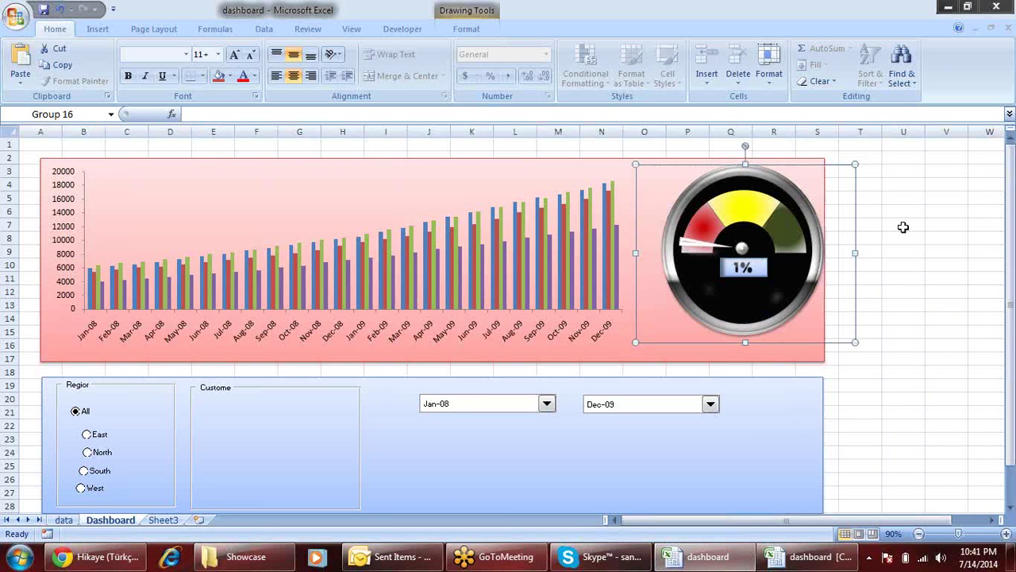
- Drag the needle and coloured arc charts out of the gauge, then go to Sheet3
{"action": "left_click", "coordinate": [752, 271]}
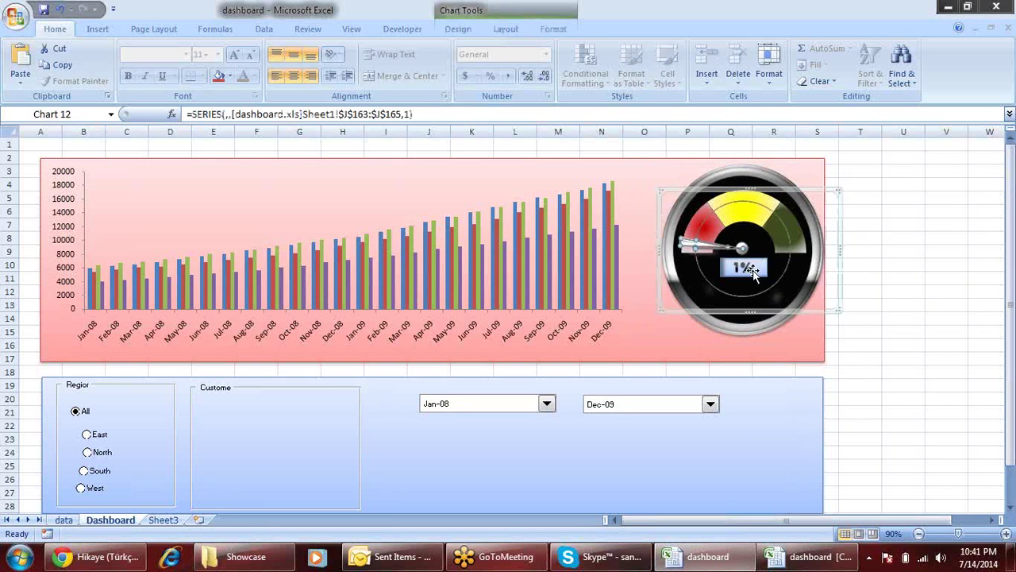
{"action": "left_click_drag", "start_coordinate": [776, 194], "coordinate": [443, 233]}
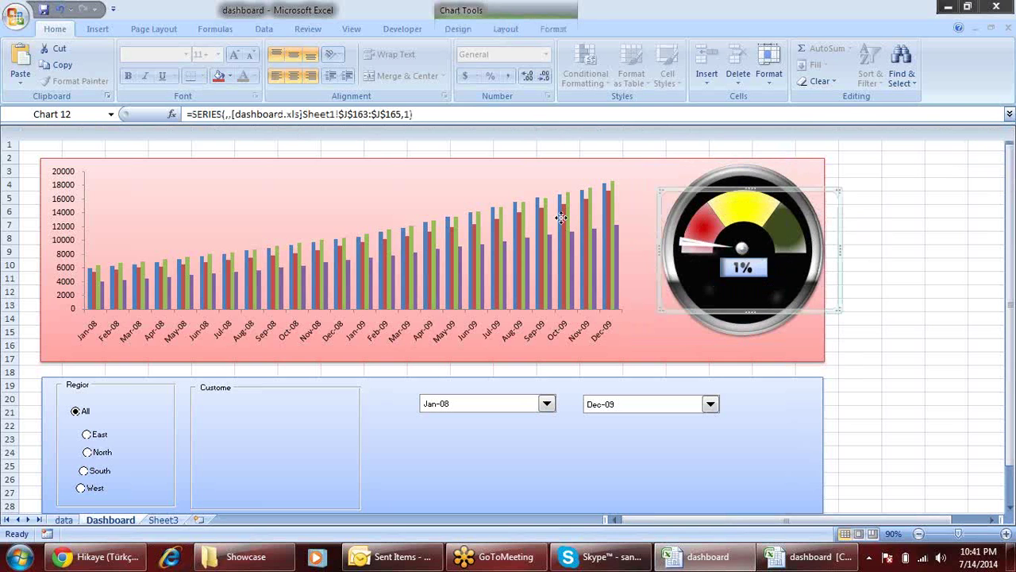
{"action": "left_click", "coordinate": [734, 200]}
{"action": "left_click_drag", "start_coordinate": [749, 191], "coordinate": [604, 267]}
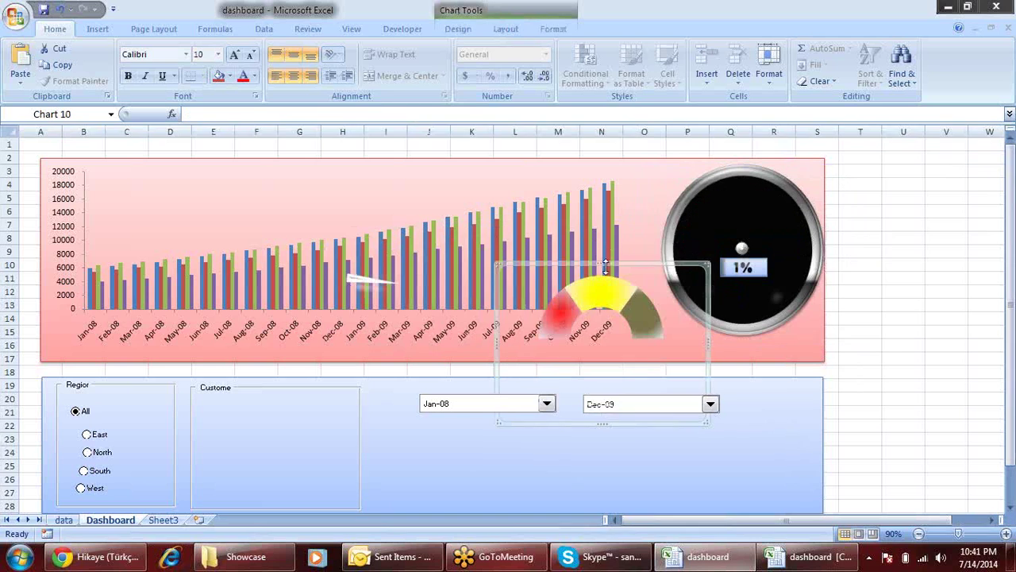
{"action": "left_click", "coordinate": [755, 269]}
{"action": "left_click", "coordinate": [873, 264]}
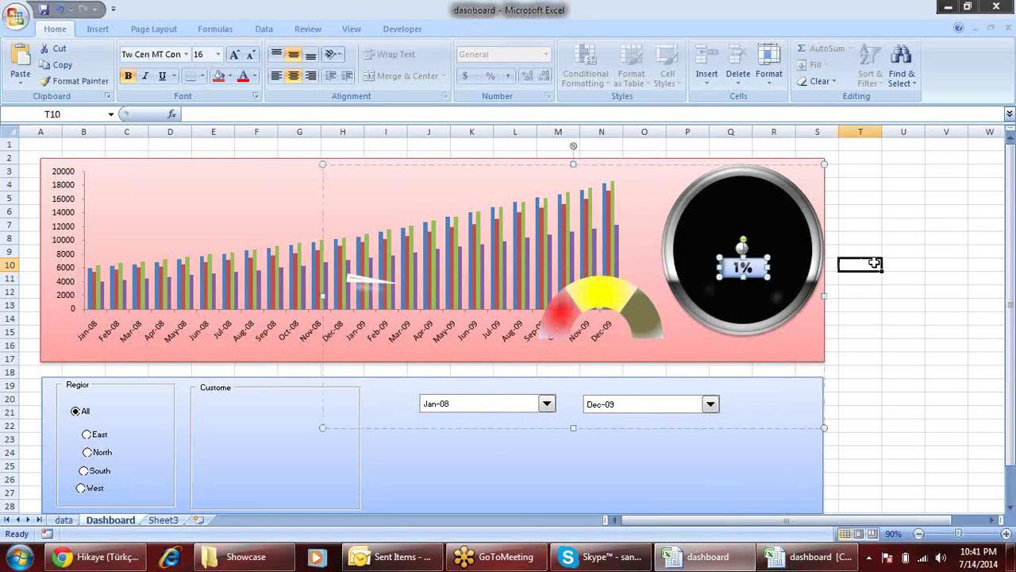
{"action": "left_click", "coordinate": [163, 520]}
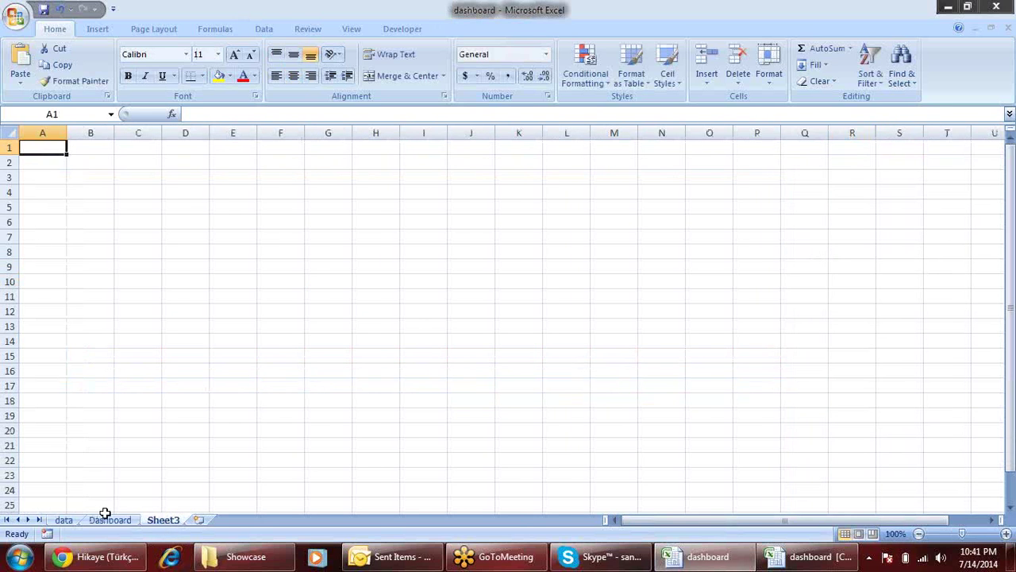
- On the data sheet, enter the labels Red, Yellow and Green in F173:F175
{"action": "left_click", "coordinate": [64, 520]}
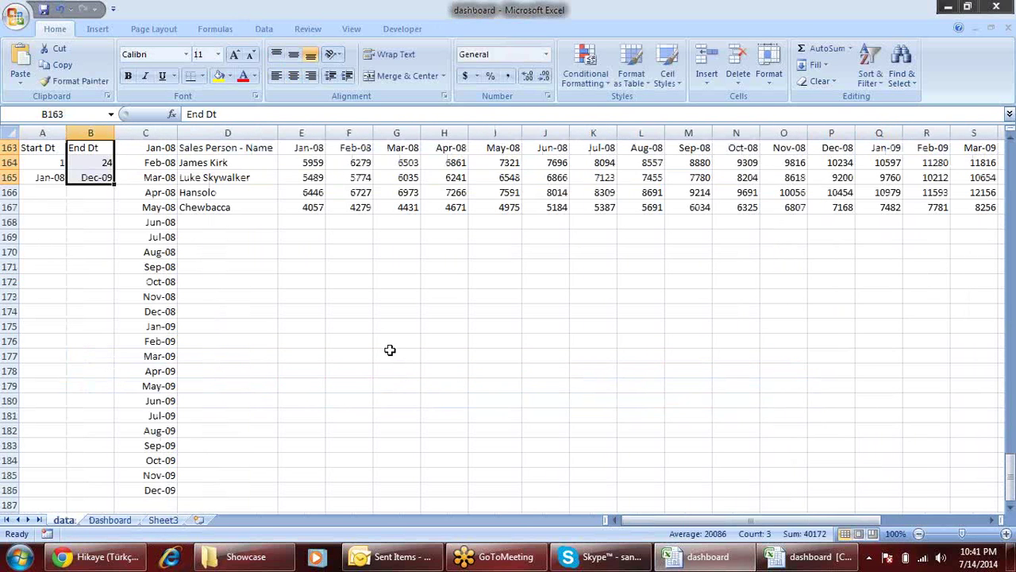
{"action": "key", "text": "ctrl+Up"}
{"action": "key", "text": "ctrl+Up"}
{"action": "key", "text": "ctrl+Up"}
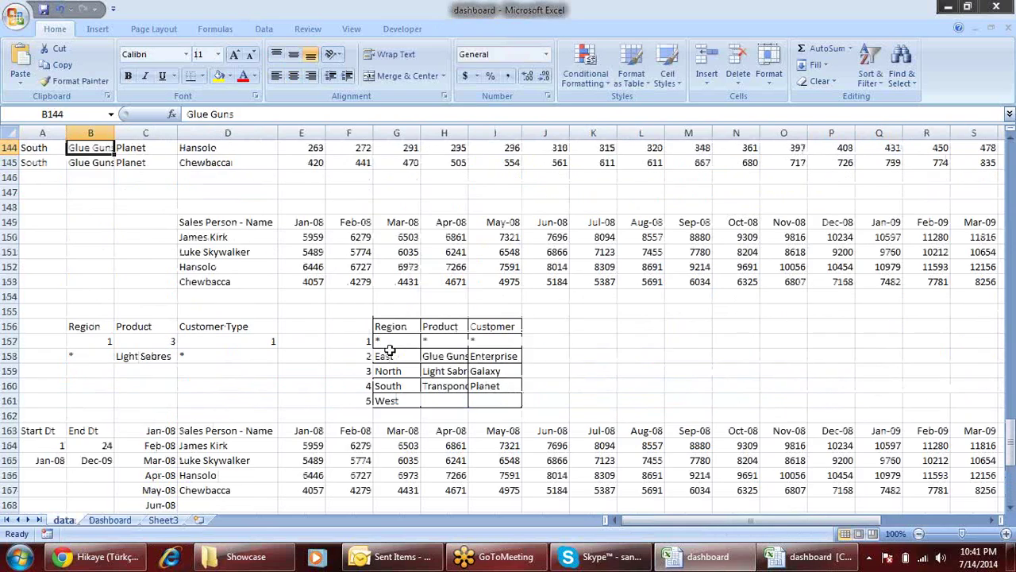
{"action": "key", "text": "Down"}
{"action": "key", "text": "Down"}
{"action": "key", "text": "Down"}
{"action": "key", "text": "Down"}
{"action": "key", "text": "Down"}
{"action": "key", "text": "Down"}
{"action": "key", "text": "Down"}
{"action": "key", "text": "Down"}
{"action": "key", "text": "Down"}
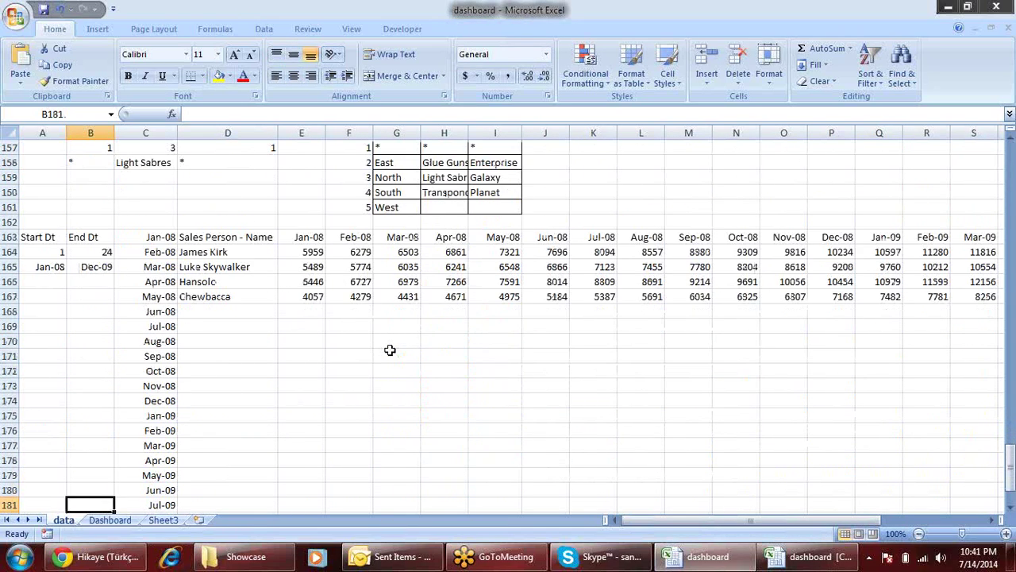
{"action": "key", "text": "Down"}
{"action": "key", "text": "Down"}
{"action": "key", "text": "Down"}
{"action": "key", "text": "Right"}
{"action": "key", "text": "Right"}
{"action": "key", "text": "Right"}
{"action": "key", "text": "Right"}
{"action": "key", "text": "Up"}
{"action": "key", "text": "Up"}
{"action": "key", "text": "Up"}
{"action": "key", "text": "Up"}
{"action": "key", "text": "Up"}
{"action": "key", "text": "Up"}
{"action": "key", "text": "Up"}
{"action": "key", "text": "Up"}
{"action": "type", "text": "Red"}
{"action": "key", "text": "Return"}
{"action": "type", "text": "Yello"}
{"action": "key", "text": "BackSpace"}
{"action": "type", "text": "ow"}
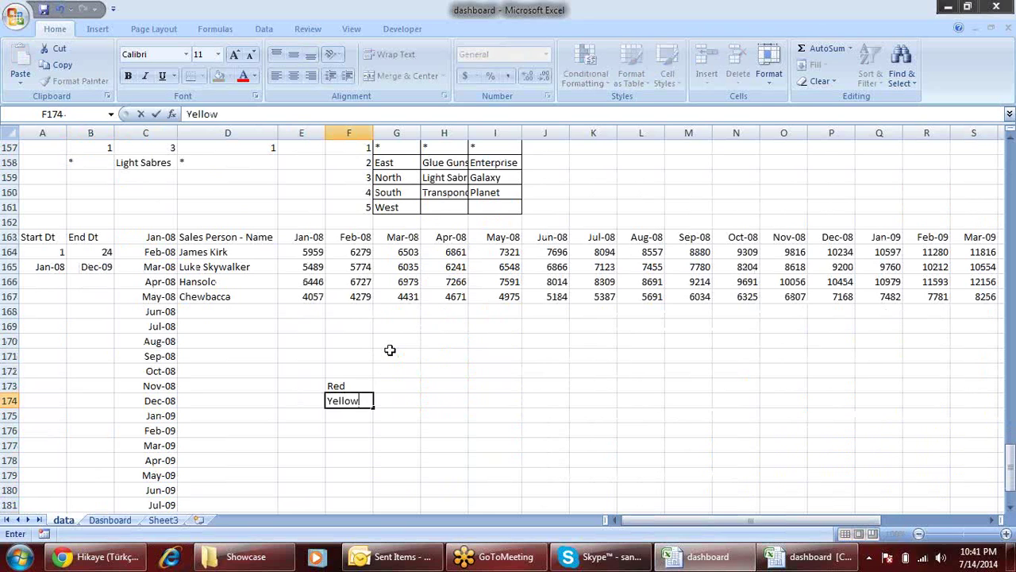
{"action": "key", "text": "Return"}
{"action": "type", "text": "Green"}
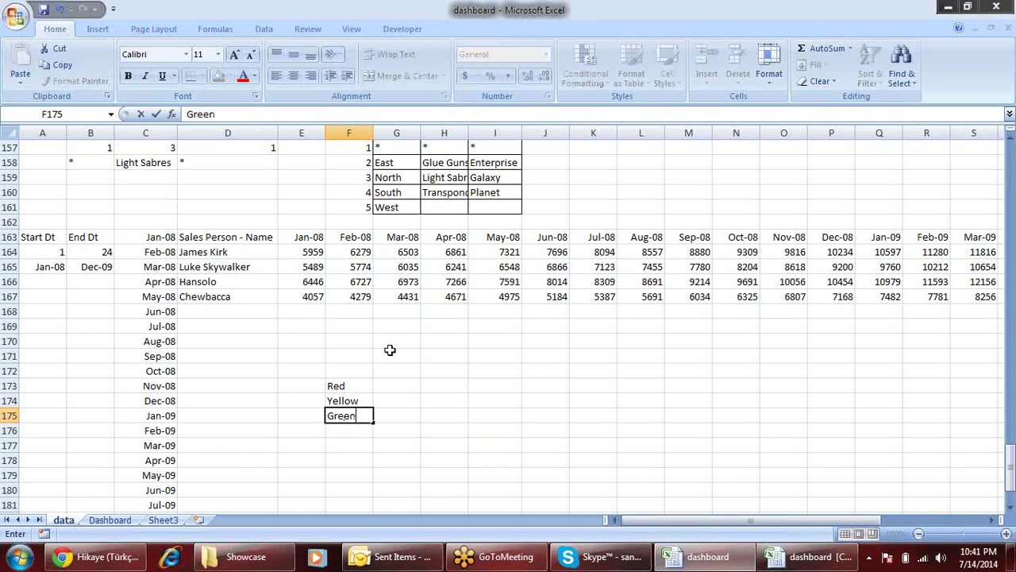
{"action": "key", "text": "Return"}
- Enter trial values 20, 40, 60 beside the labels and AutoSum them in G176
{"action": "key", "text": "Up"}
{"action": "key", "text": "Up"}
{"action": "key", "text": "Up"}
{"action": "key", "text": "Right"}
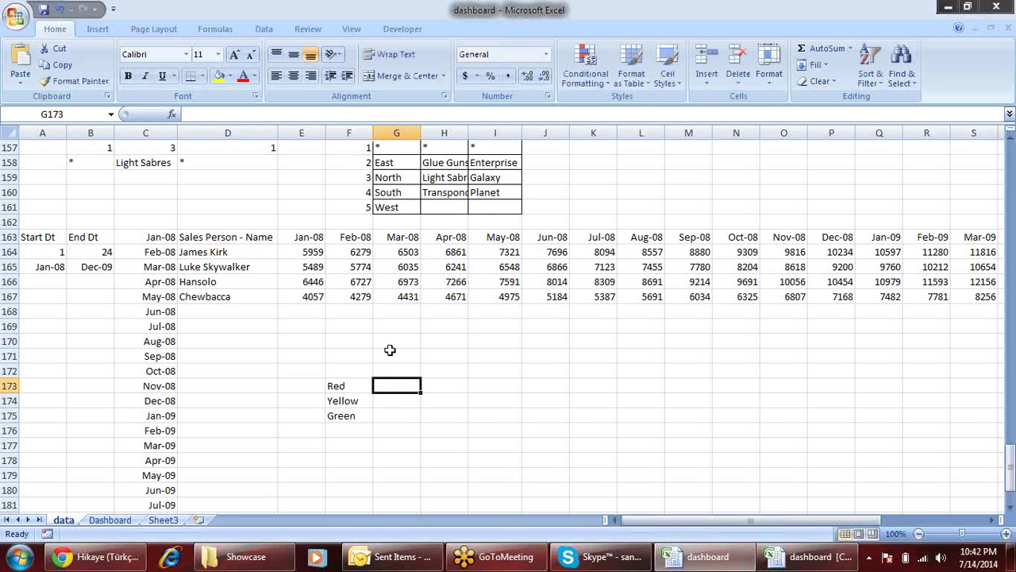
{"action": "type", "text": "40"}
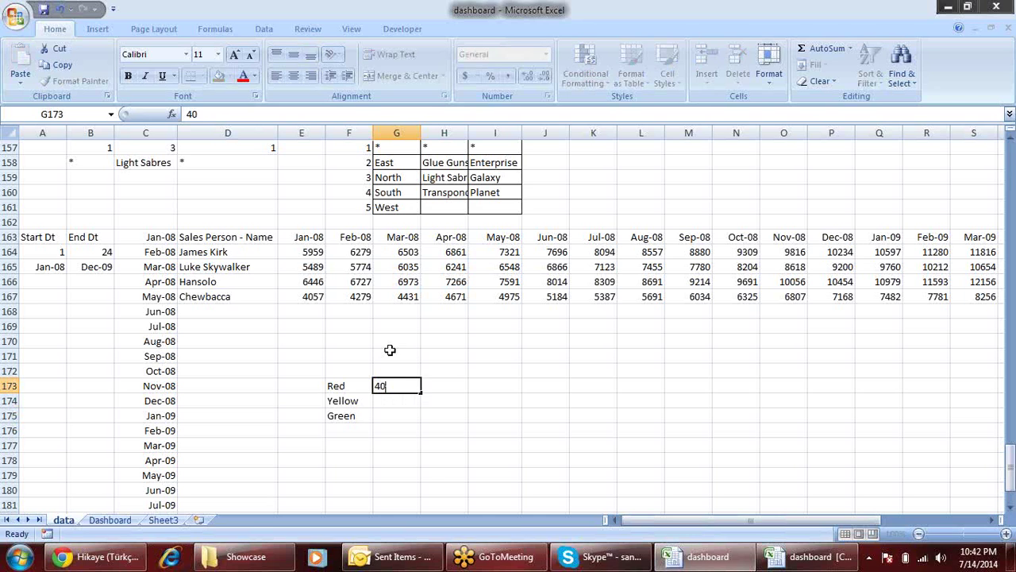
{"action": "key", "text": "ctrl+Return"}
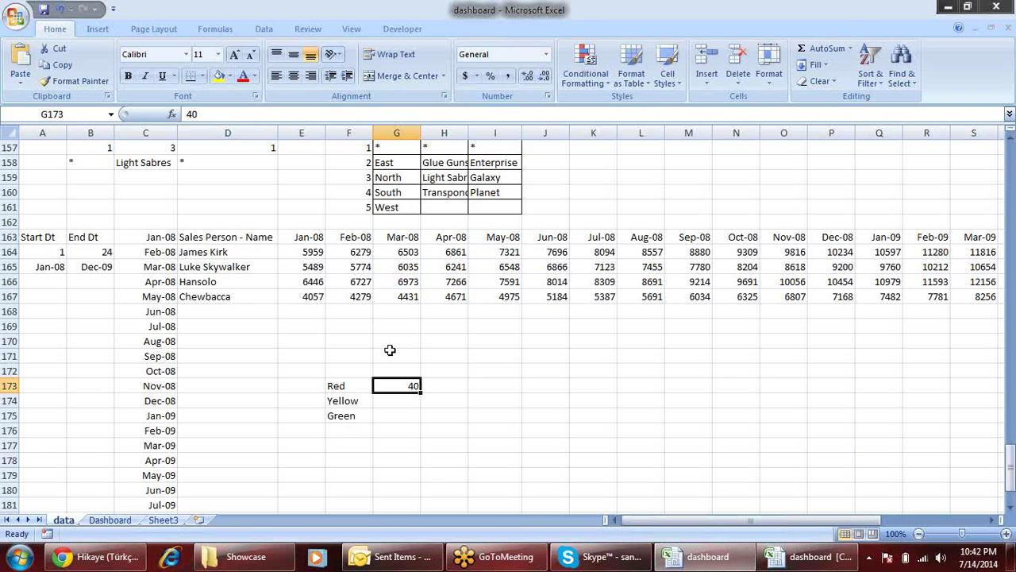
{"action": "type", "text": "20"}
{"action": "key", "text": "Return"}
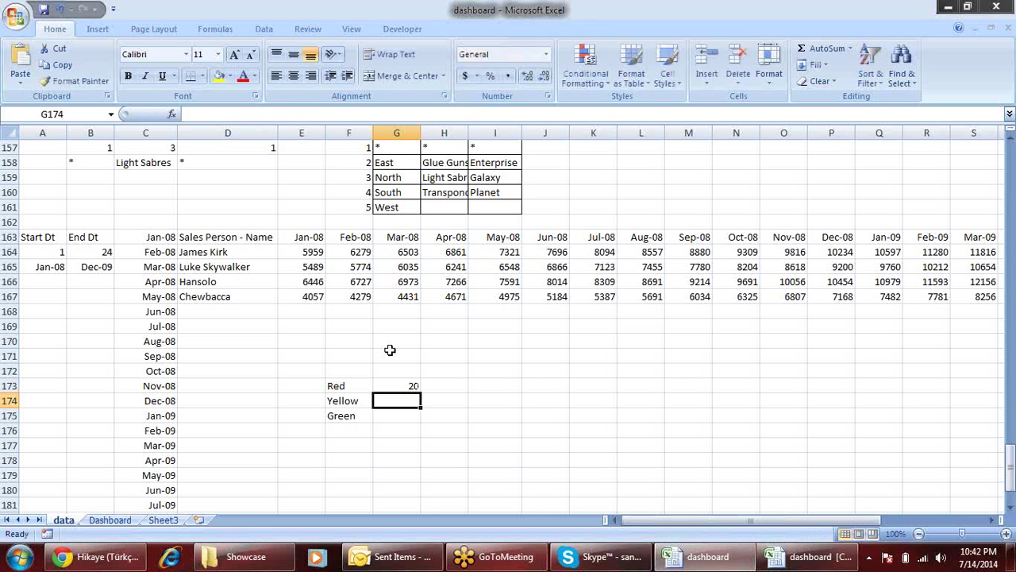
{"action": "type", "text": "40"}
{"action": "key", "text": "Return"}
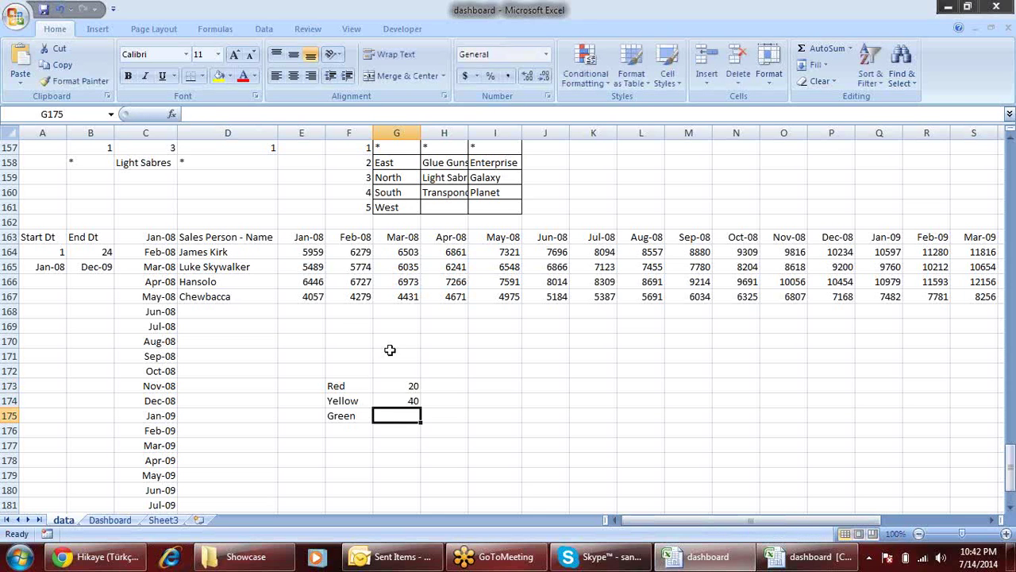
{"action": "type", "text": "60"}
{"action": "key", "text": "Return"}
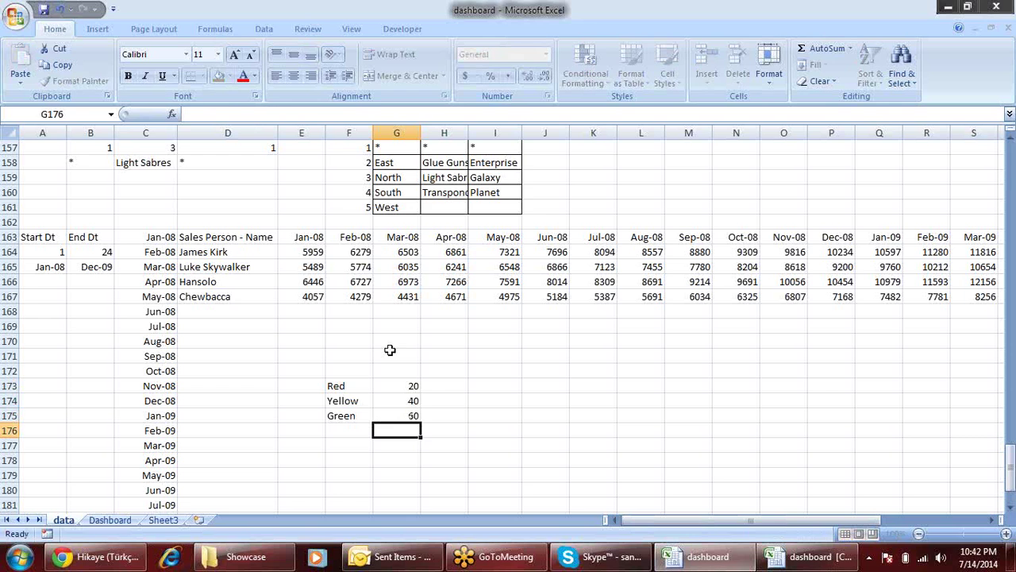
{"action": "key", "text": "alt+equal"}
{"action": "key", "text": "Return"}
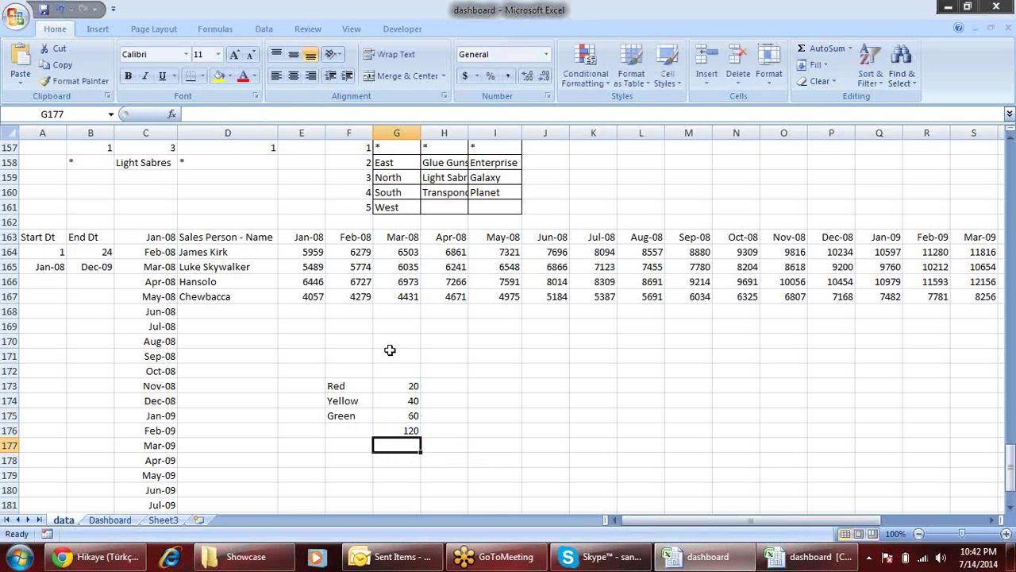
- Change the Red and Green values to 30 so the bands read 30, 40, 30 totalling 100
{"action": "key", "text": "Up"}
{"action": "key", "text": "Up"}
{"action": "key", "text": "Up"}
{"action": "key", "text": "Up"}
{"action": "key", "text": "Down"}
{"action": "key", "text": "Down"}
{"action": "type", "text": "20"}
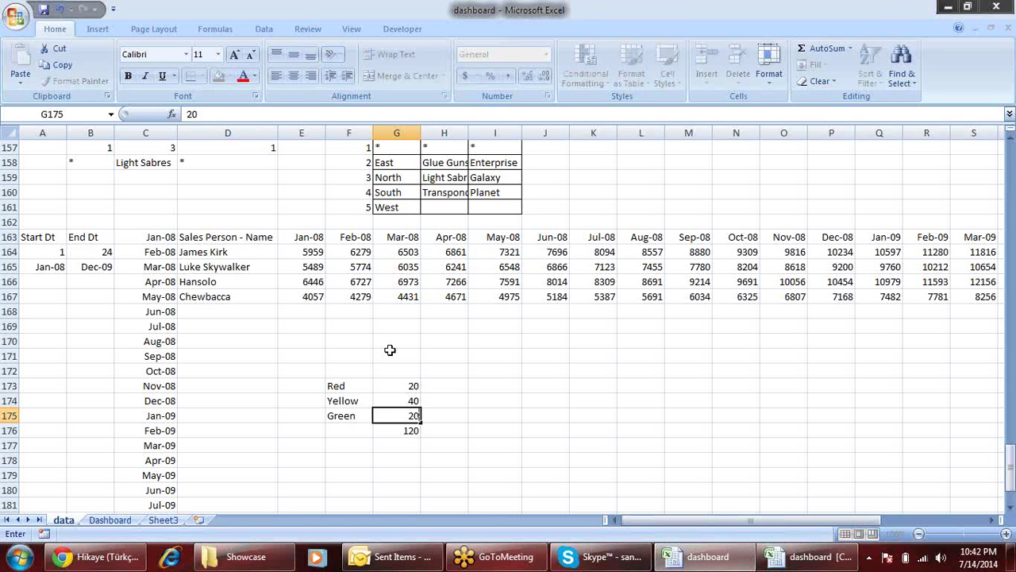
{"action": "key", "text": "Return"}
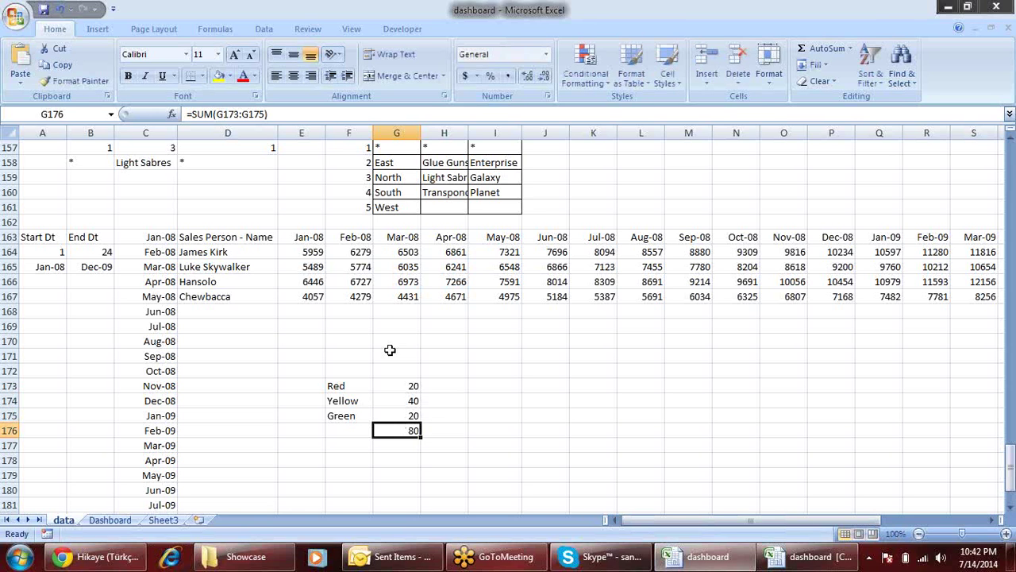
{"action": "key", "text": "Up"}
{"action": "key", "text": "Up"}
{"action": "key", "text": "Up"}
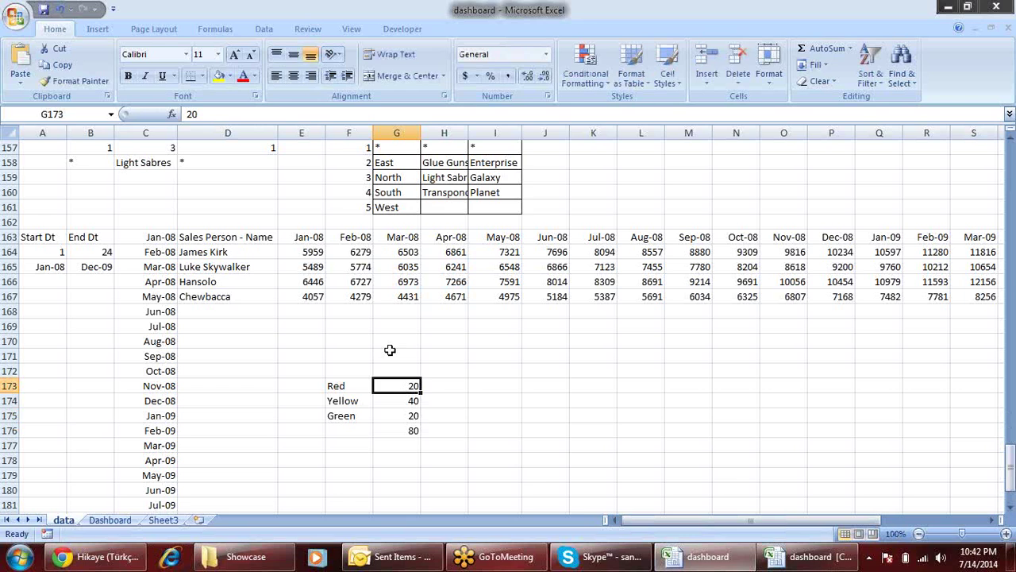
{"action": "type", "text": "30"}
{"action": "key", "text": "Return"}
{"action": "key", "text": "Down"}
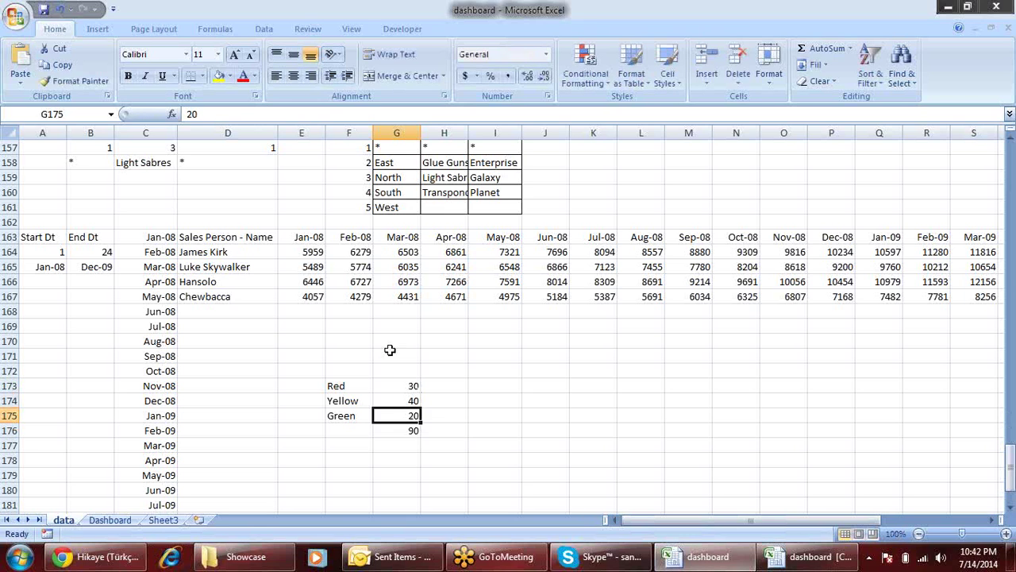
{"action": "type", "text": "30"}
{"action": "key", "text": "Return"}
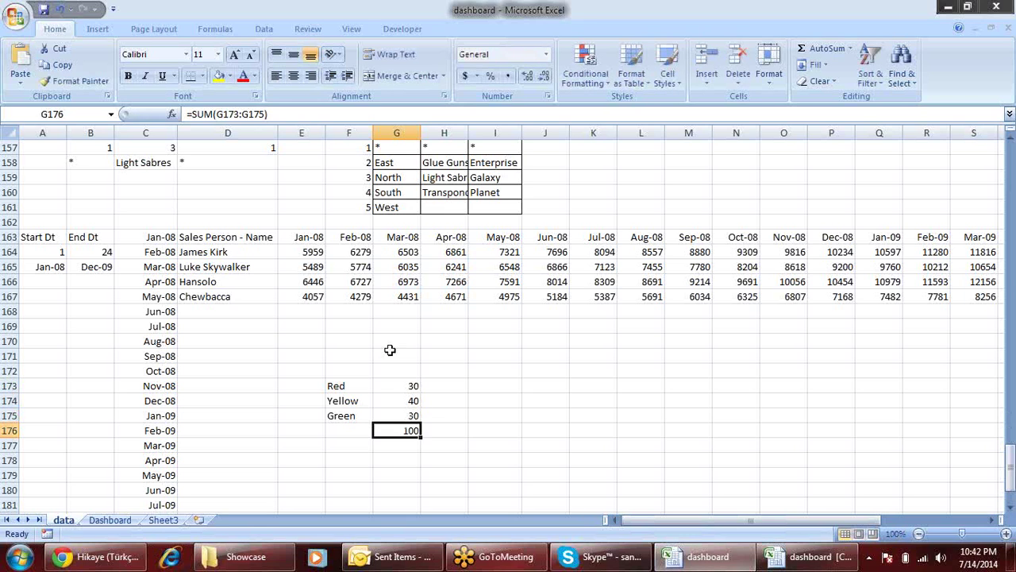
{"action": "key", "text": "Up"}
{"action": "key", "text": "Up"}
{"action": "key", "text": "Up"}
{"action": "key", "text": "Right"}
{"action": "key", "text": "Right"}
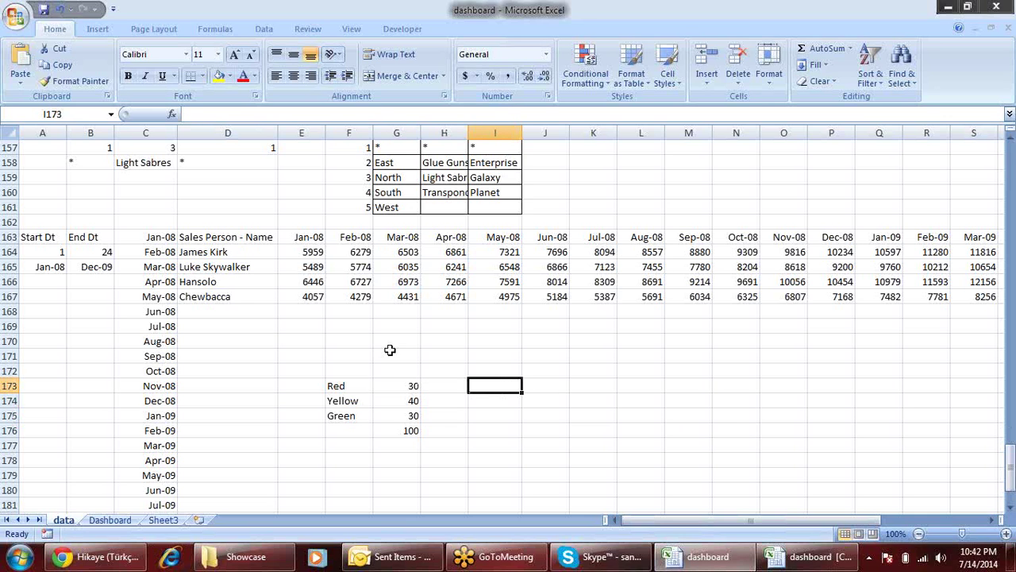
{"action": "key", "text": "Right"}
- Enter labels Guage and Pointer in J173:J174 with values 1 and 2 beside them
{"action": "type", "text": "Gu"}
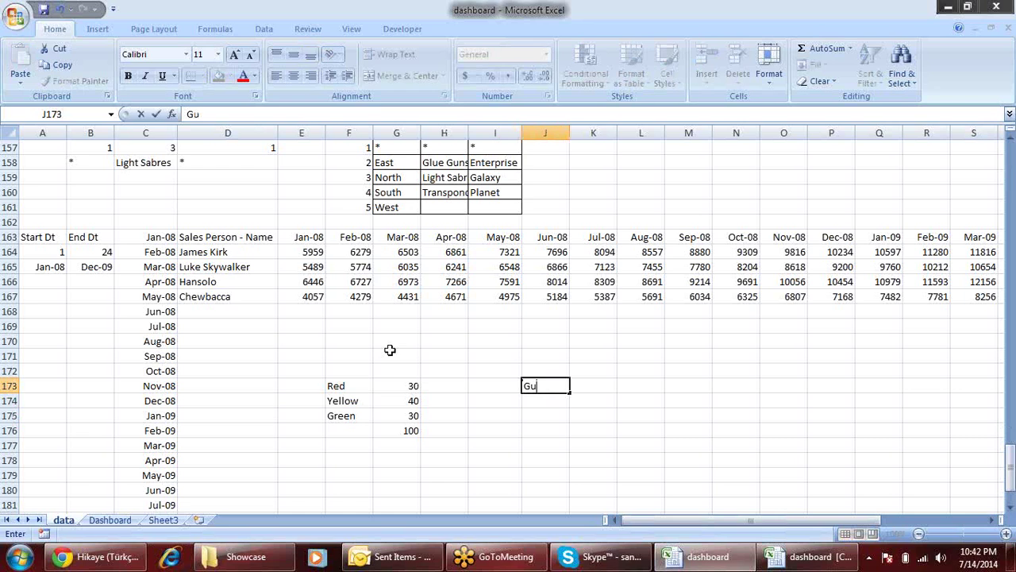
{"action": "type", "text": "ag"}
{"action": "type", "text": "e"}
{"action": "key", "text": "Return"}
{"action": "type", "text": "Po"}
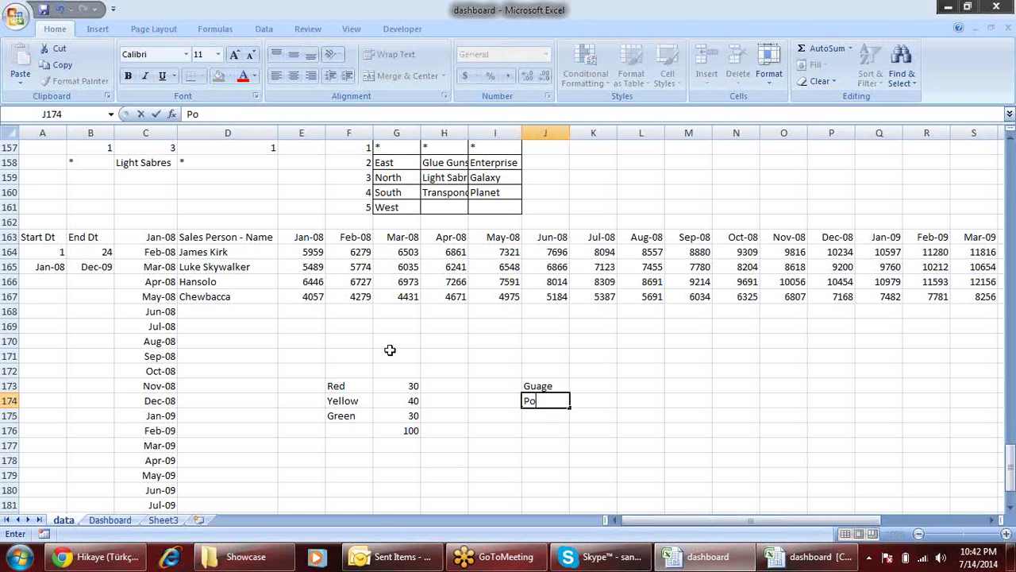
{"action": "type", "text": "inter"}
{"action": "key", "text": "Return"}
{"action": "key", "text": "Up"}
{"action": "key", "text": "Up"}
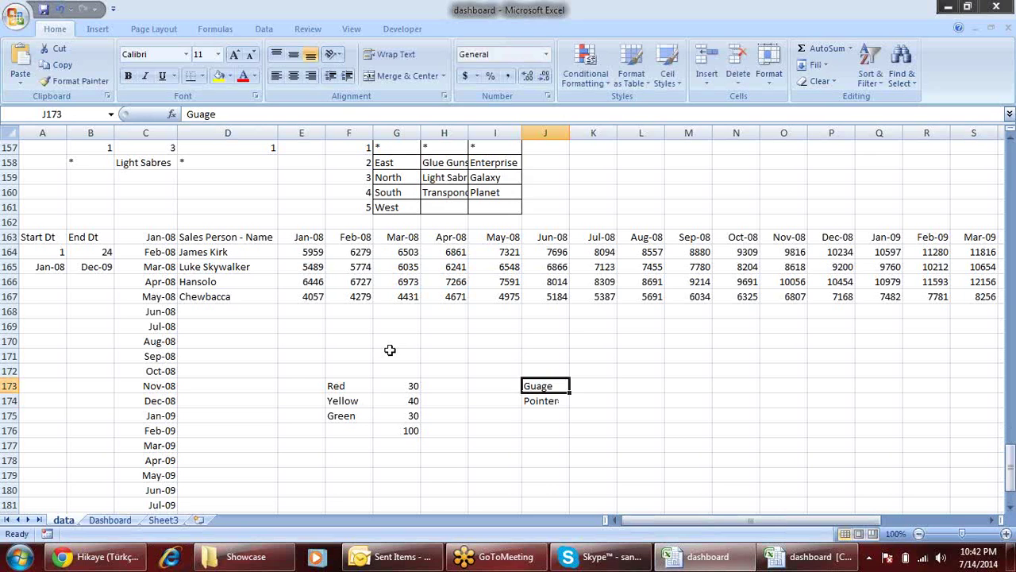
{"action": "key", "text": "Right"}
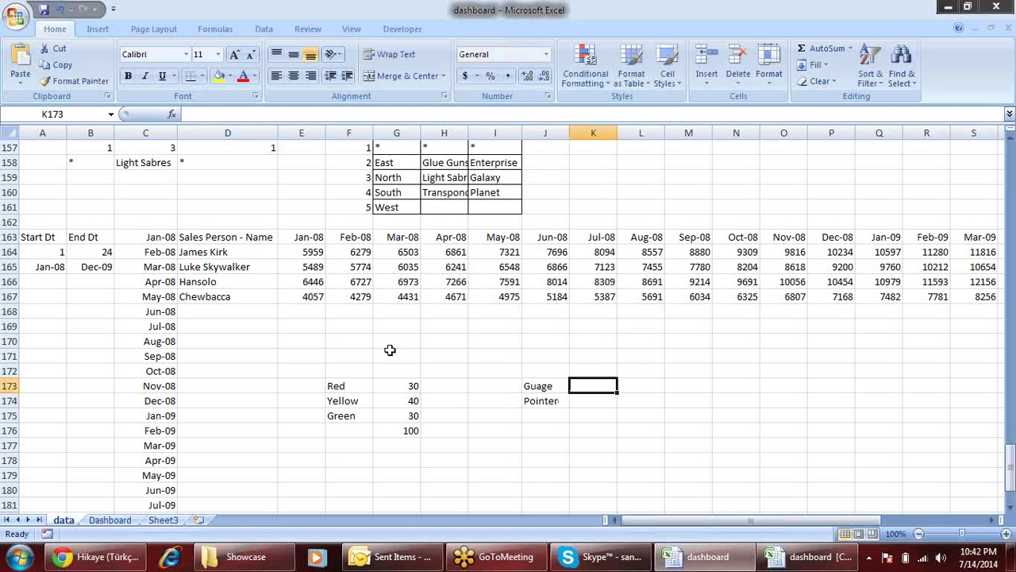
{"action": "key", "text": "Down"}
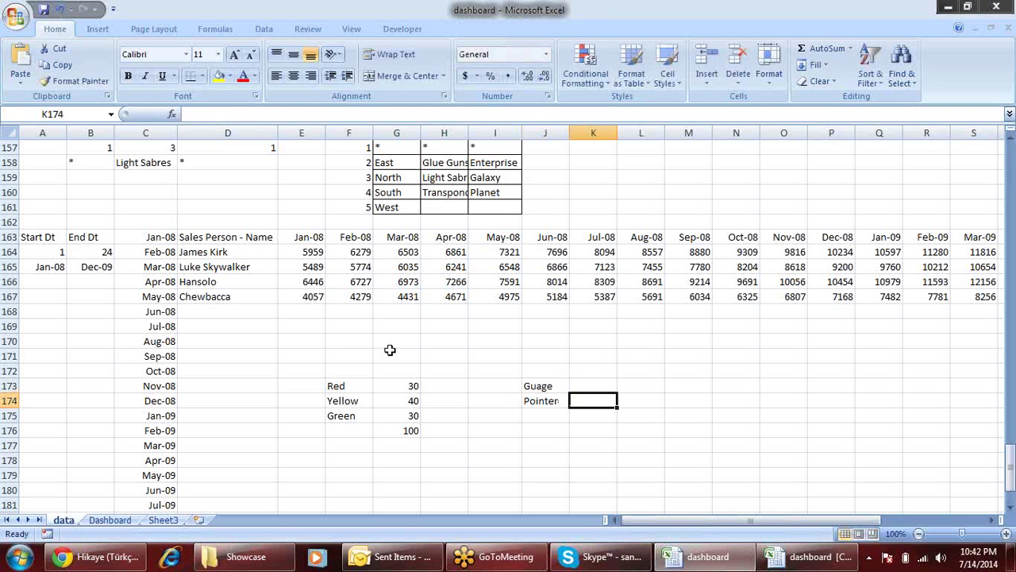
{"action": "type", "text": "2"}
{"action": "key", "text": "Return"}
{"action": "key", "text": "Up"}
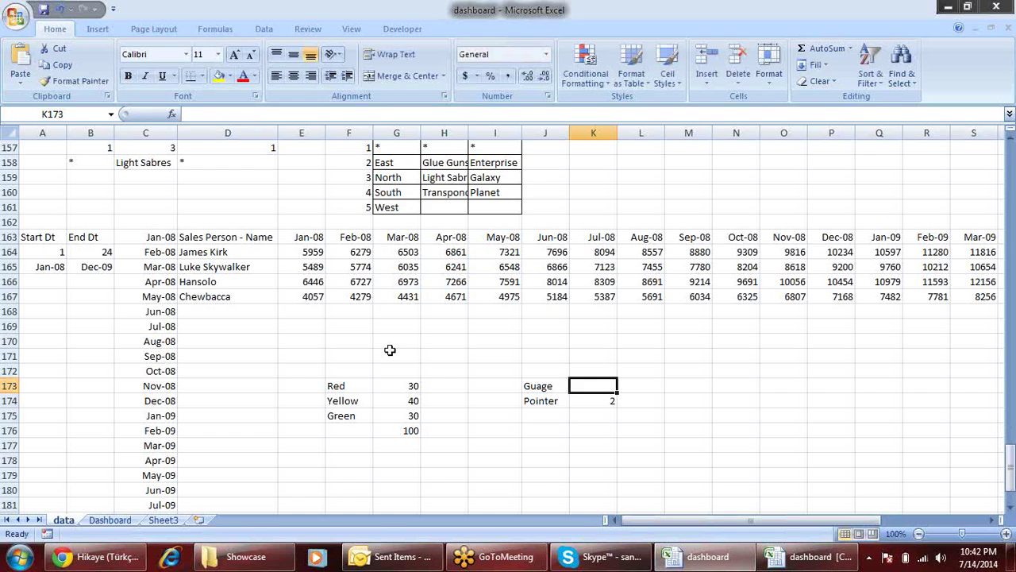
{"action": "type", "text": "1"}
{"action": "key", "text": "Return"}
- Enter =200-(K174+K173) in K175, giving 197
{"action": "key", "text": "Down"}
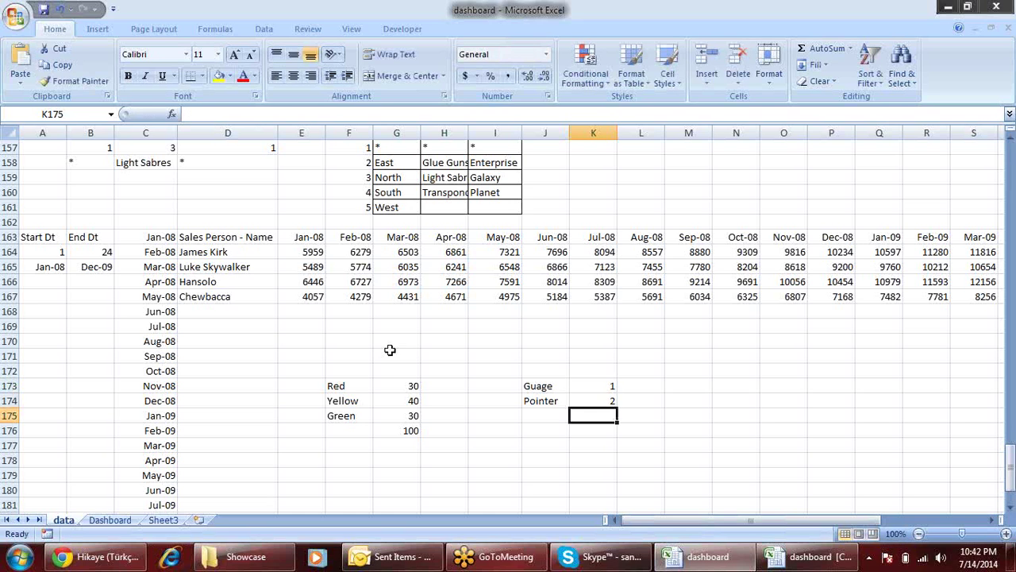
{"action": "type", "text": "="}
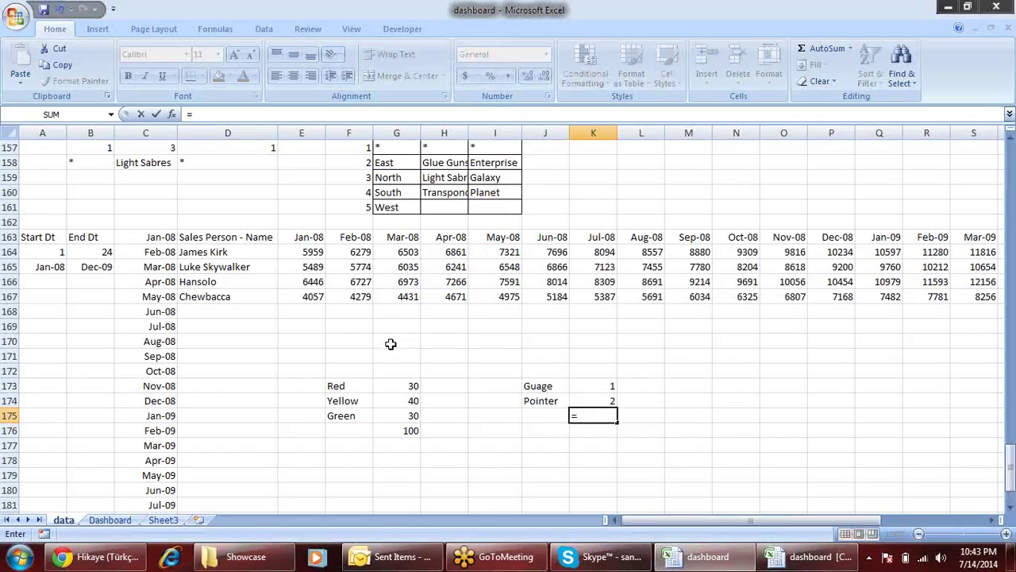
{"action": "type", "text": "200-"}
{"action": "type", "text": "("}
{"action": "key", "text": "Up"}
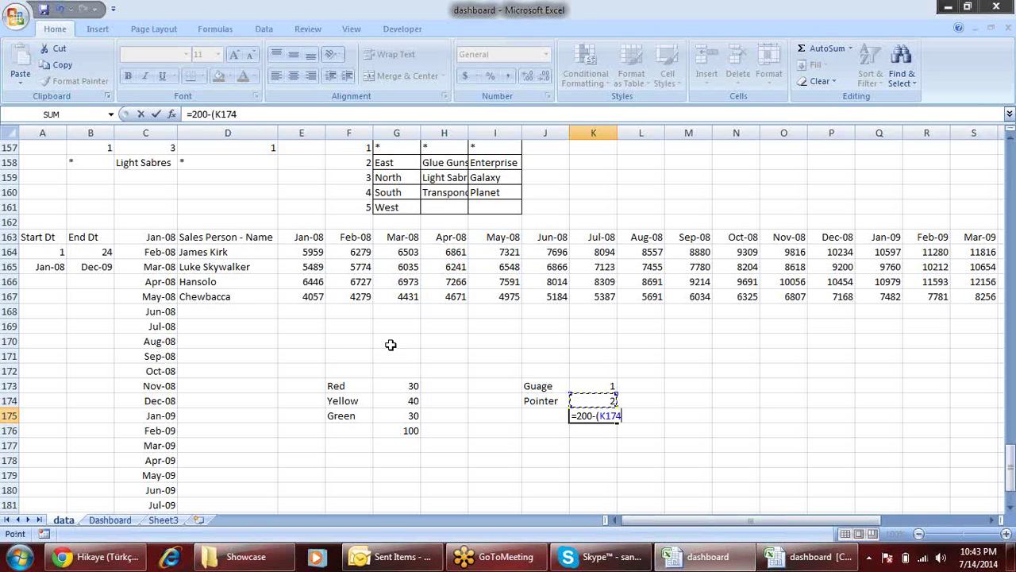
{"action": "type", "text": "+"}
{"action": "key", "text": "Up"}
{"action": "key", "text": "Up"}
{"action": "type", "text": ")"}
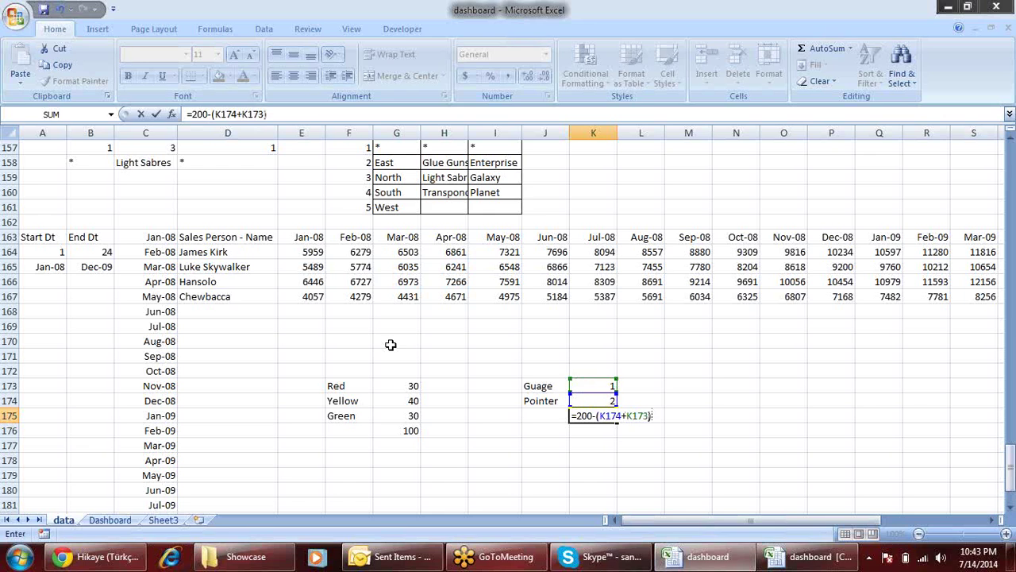
{"action": "key", "text": "Return"}
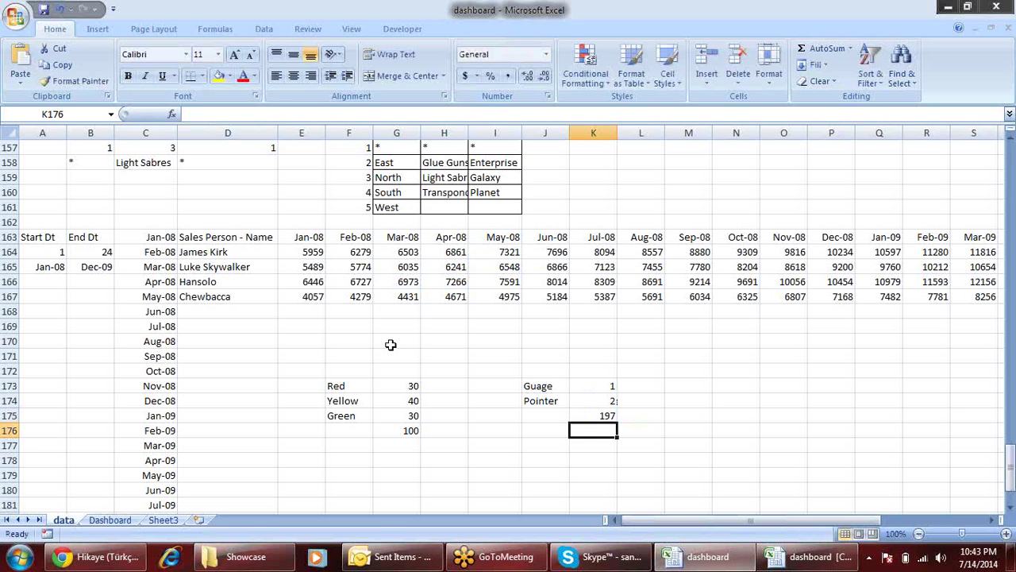
- Select the band and Guage/Pointer blocks, then type 'Filtered data' into J170
{"action": "mouse_move", "coordinate": [340, 386]}
{"action": "left_mouse_down"}
{"action": "mouse_move", "coordinate": [408, 386]}
{"action": "mouse_move", "coordinate": [408, 427]}
{"action": "left_mouse_up"}
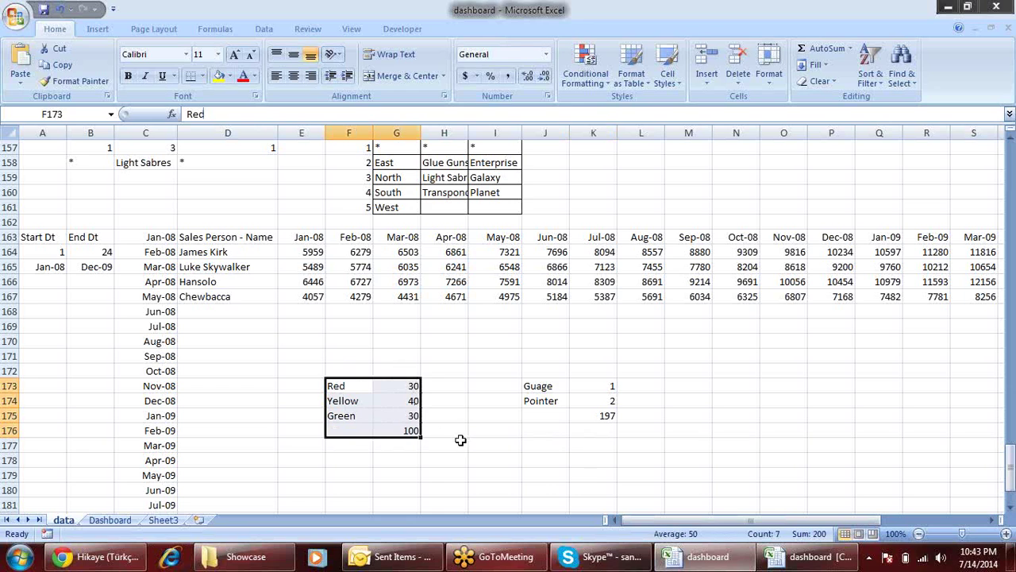
{"action": "mouse_move", "coordinate": [537, 385]}
{"action": "left_mouse_down"}
{"action": "mouse_move", "coordinate": [623, 409]}
{"action": "mouse_move", "coordinate": [596, 416]}
{"action": "left_mouse_up"}
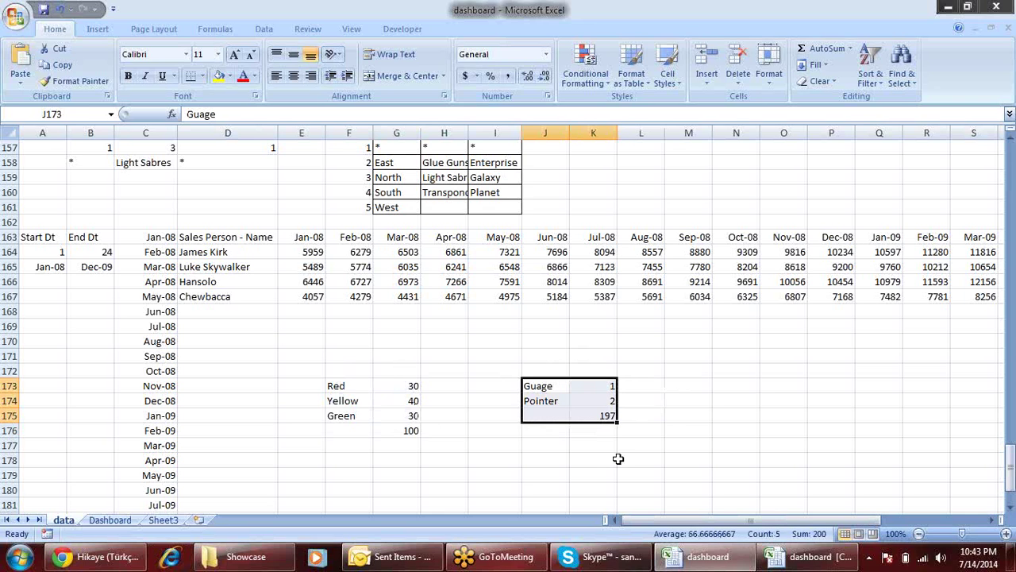
{"action": "left_click", "coordinate": [667, 431]}
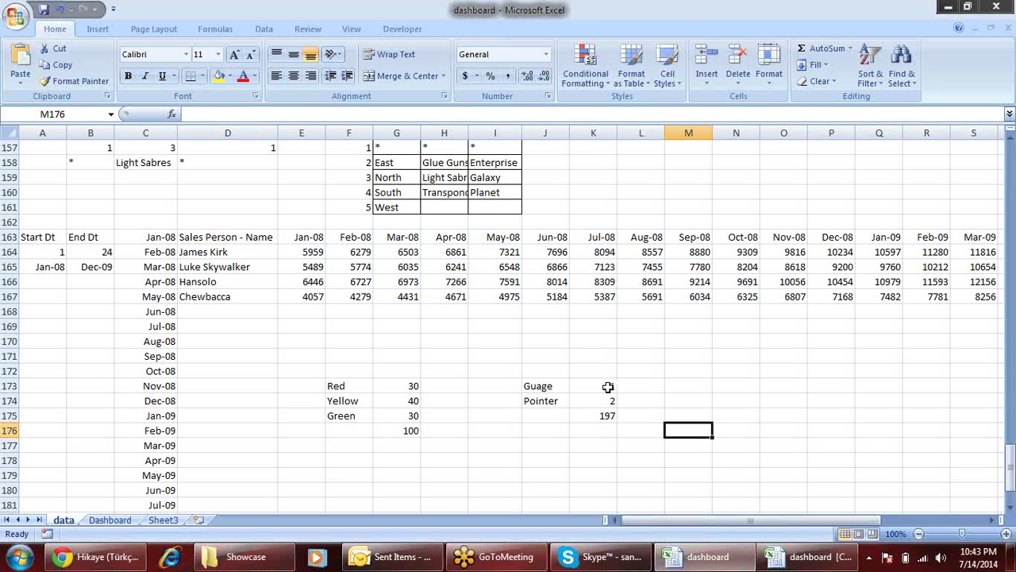
{"action": "left_click", "coordinate": [608, 387]}
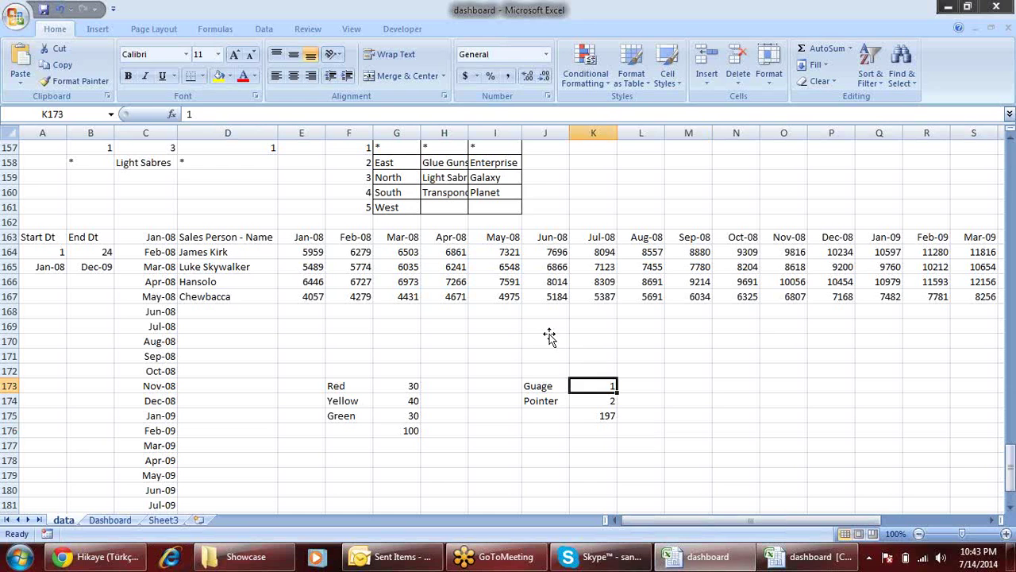
{"action": "left_click", "coordinate": [550, 336]}
{"action": "type", "text": "Filtered"}
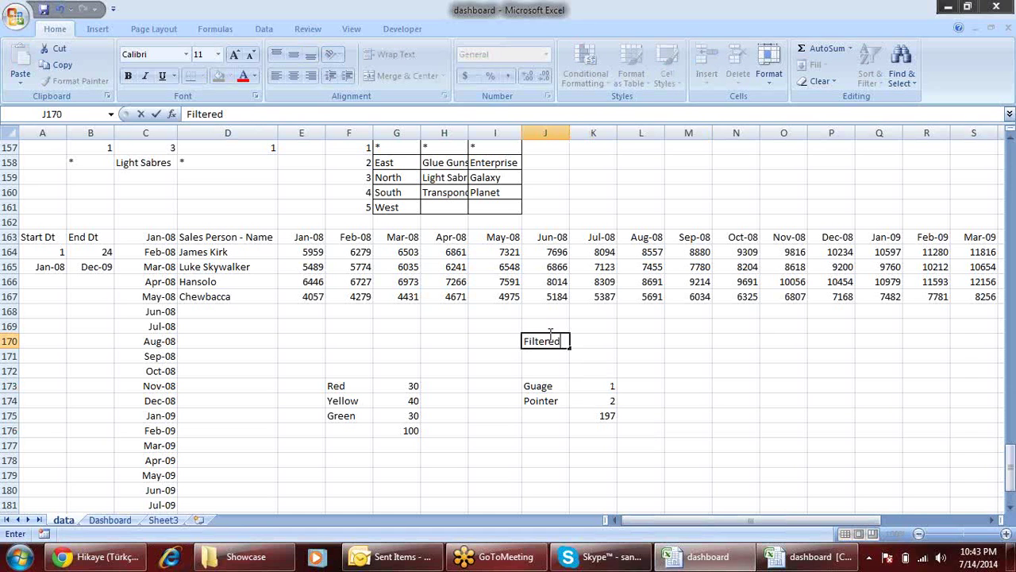
{"action": "type", "text": " data"}
- Confirm the 'Filtered data' label in J170 and start an AutoSum in L170
{"action": "key", "text": "Return"}
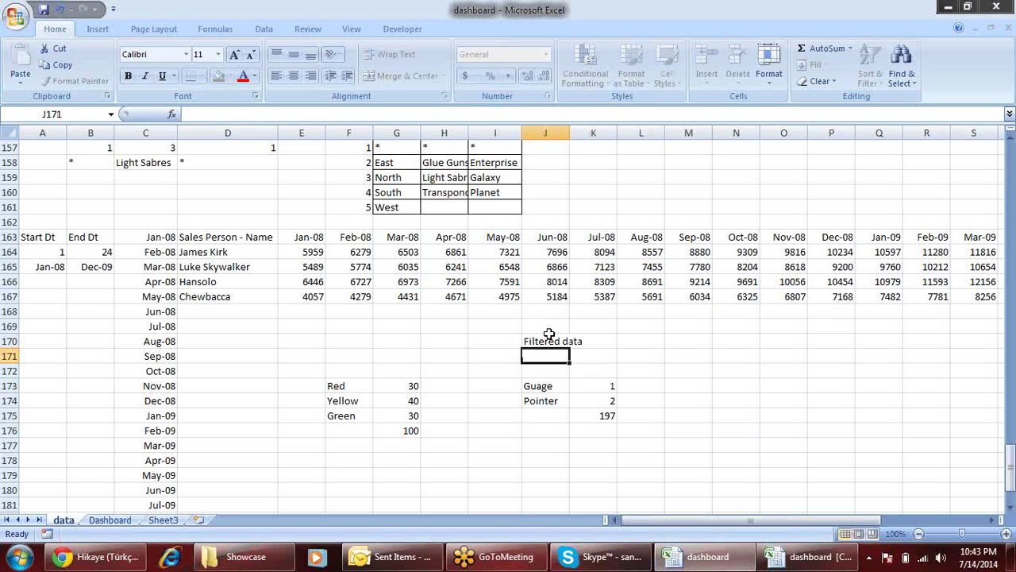
{"action": "key", "text": "Up"}
{"action": "key", "text": "Right"}
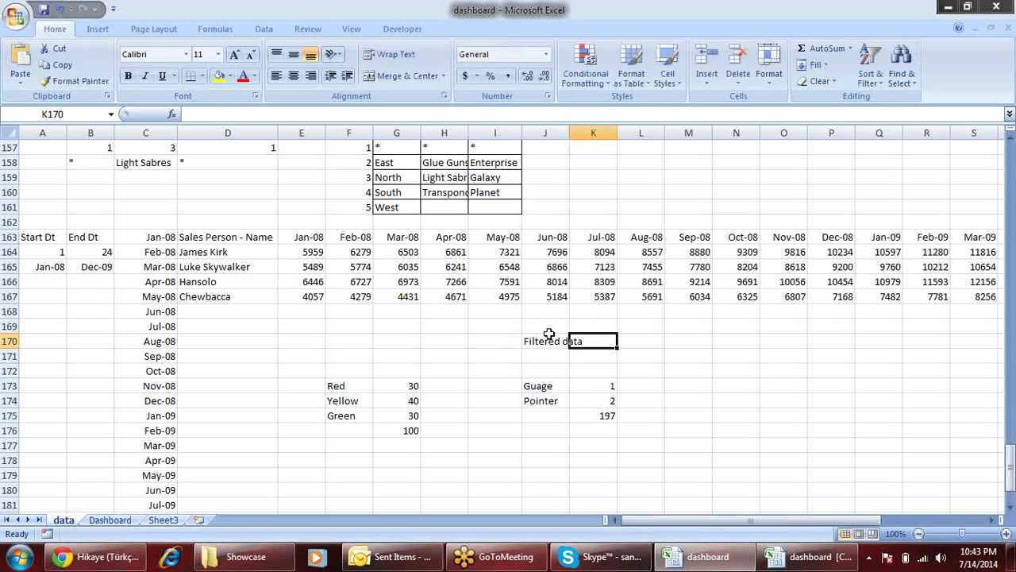
{"action": "key", "text": "Right"}
{"action": "key", "text": "alt+equal"}
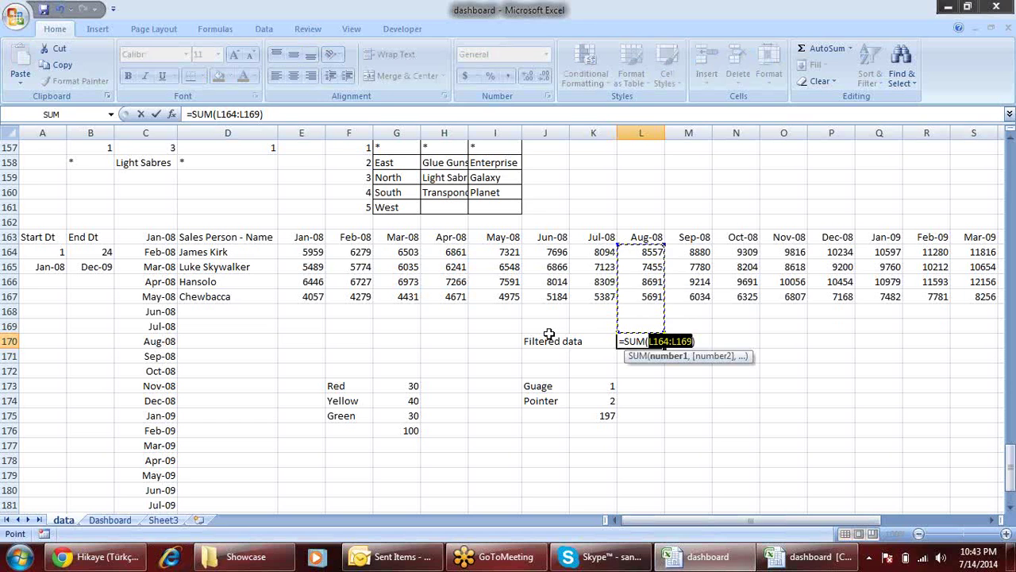
- Set the sum range to E164:AB167 and commit it, giving 968696 in L170
{"action": "key", "text": "Up"}
{"action": "key", "text": "Left"}
{"action": "key", "text": "Left"}
{"action": "key", "text": "Left"}
{"action": "key", "text": "Left"}
{"action": "key", "text": "Left"}
{"action": "key", "text": "Left"}
{"action": "key", "text": "Left"}
{"action": "key", "text": "Down"}
{"action": "key", "text": "ctrl+shift+Right"}
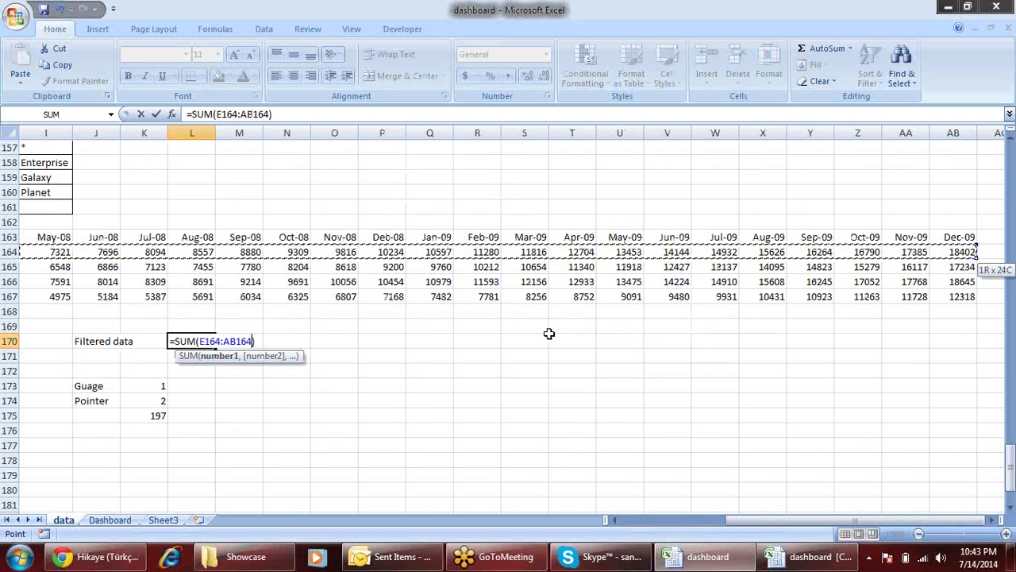
{"action": "key", "text": "shift+Right"}
{"action": "key", "text": "shift+Left"}
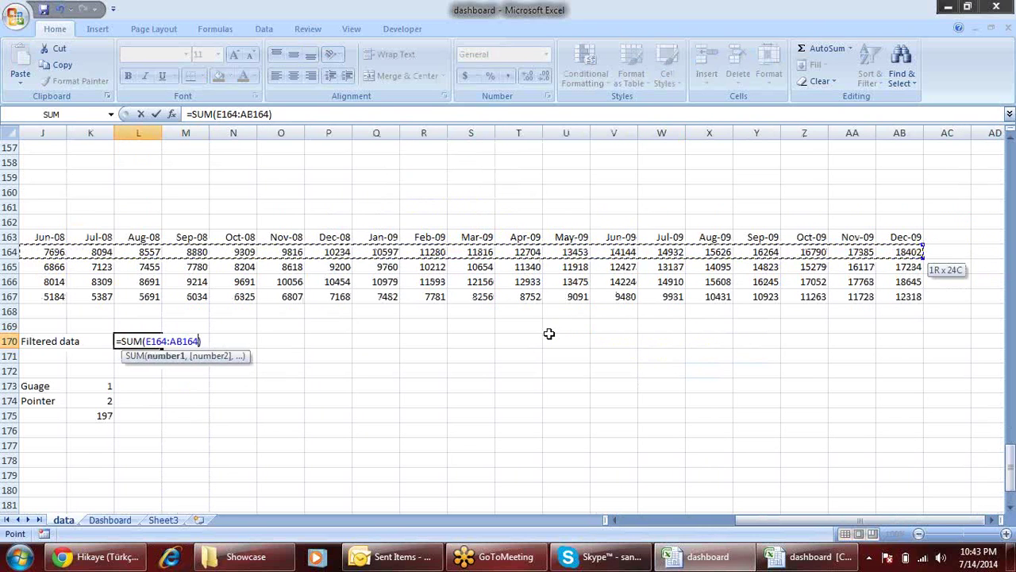
{"action": "key", "text": "shift+Right"}
{"action": "key", "text": "shift+Left"}
{"action": "key", "text": "shift+Down"}
{"action": "key", "text": "shift+Down"}
{"action": "key", "text": "shift+Down"}
{"action": "key", "text": "Return"}
{"action": "key", "text": "Up"}
{"action": "key", "text": "Left"}
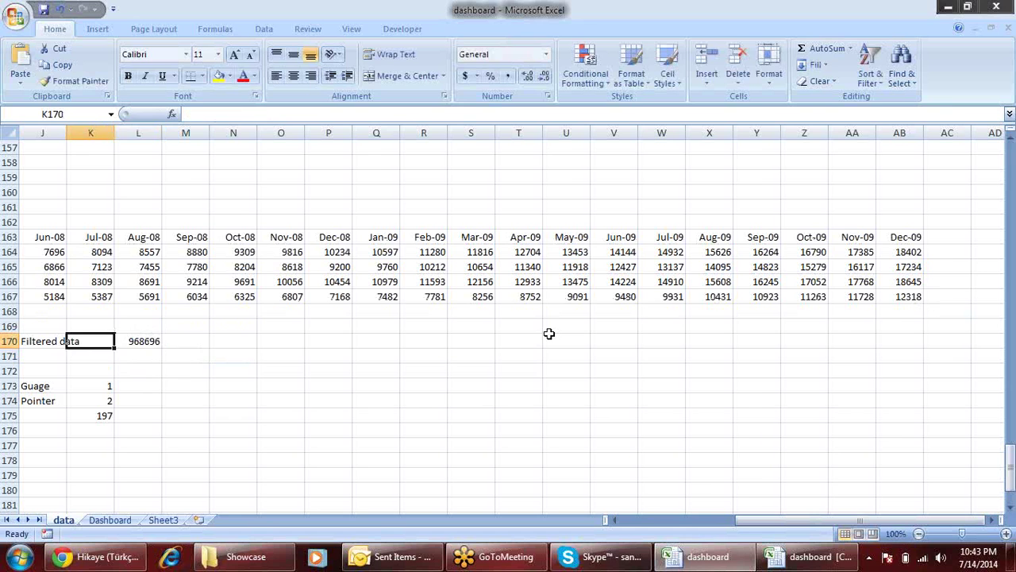
{"action": "key", "text": "Left"}
{"action": "key", "text": "Left"}
{"action": "key", "text": "Left"}
{"action": "key", "text": "Right"}
{"action": "key", "text": "Right"}
{"action": "key", "text": "Right"}
{"action": "key", "text": "Down"}
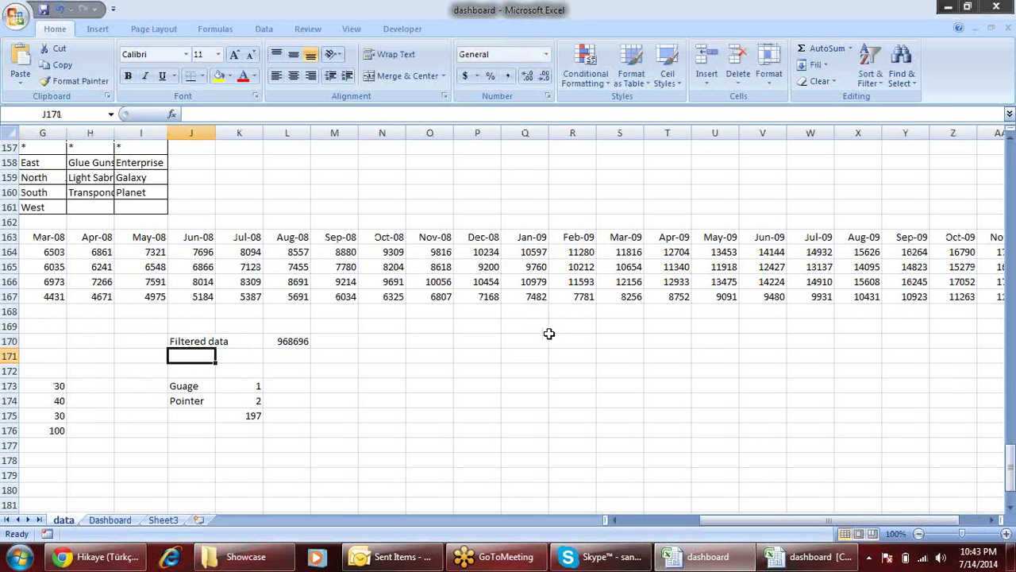
- Label J171 as 'Total' and begin a =SUM( formula in L171
{"action": "type", "text": "Total"}
{"action": "key", "text": "Return"}
{"action": "key", "text": "Up"}
{"action": "key", "text": "Right"}
{"action": "key", "text": "Right"}
{"action": "type", "text": "sum"}
{"action": "key", "text": "BackSpace"}
{"action": "key", "text": "BackSpace"}
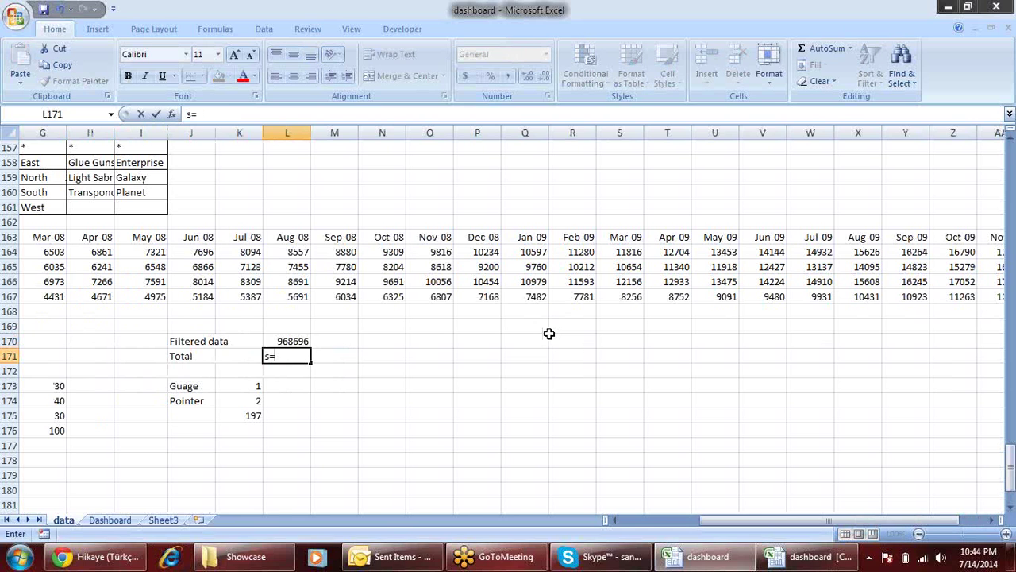
{"action": "type", "text": "=su"}
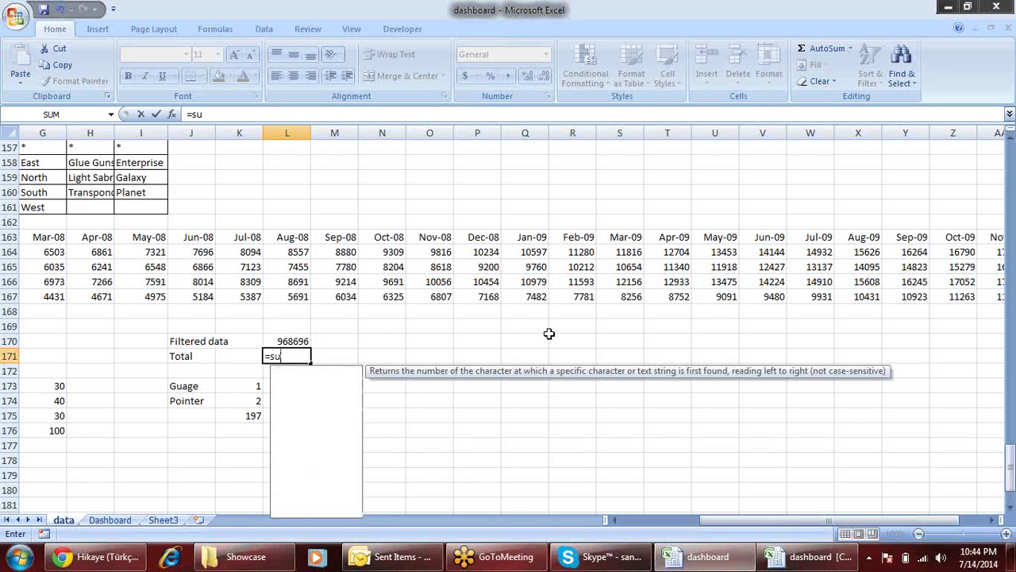
{"action": "type", "text": "m("}
- Sum the full sales table E2:AB145 in L171, giving 3325502
{"action": "key", "text": "Up"}
{"action": "key", "text": "Up"}
{"action": "key", "text": "Up"}
{"action": "key", "text": "Up"}
{"action": "key", "text": "Up"}
{"action": "key", "text": "Up"}
{"action": "key", "text": "Up"}
{"action": "key", "text": "Up"}
{"action": "key", "text": "Up"}
{"action": "key", "text": "Up"}
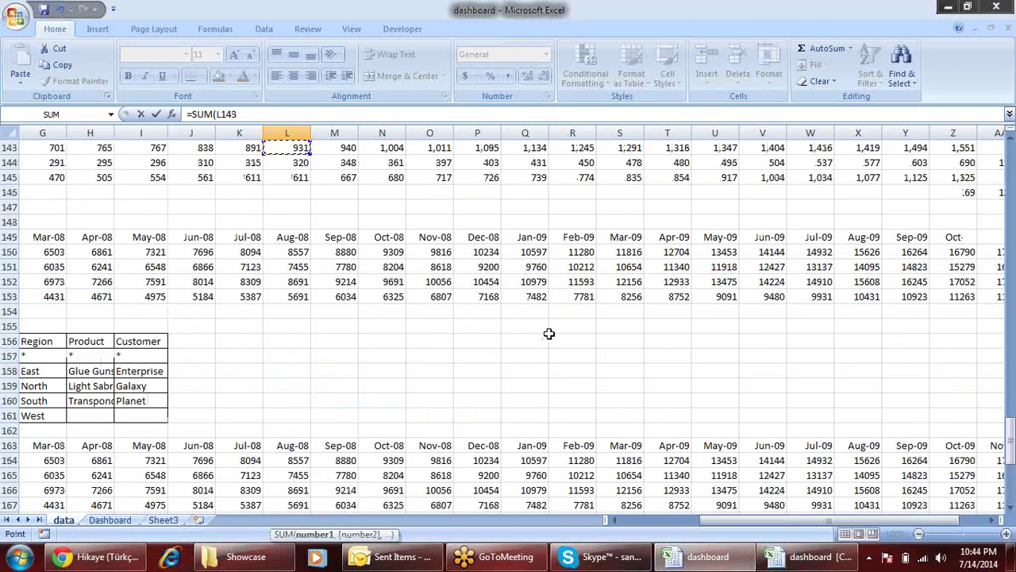
{"action": "key", "text": "Up"}
{"action": "key", "text": "Up"}
{"action": "key", "text": "Up"}
{"action": "key", "text": "Up"}
{"action": "key", "text": "Up"}
{"action": "key", "text": "Up"}
{"action": "key", "text": "Left"}
{"action": "key", "text": "Left"}
{"action": "key", "text": "Left"}
{"action": "key", "text": "Left"}
{"action": "key", "text": "Left"}
{"action": "key", "text": "Left"}
{"action": "key", "text": "Left"}
{"action": "key", "text": "Right"}
{"action": "key", "text": "Right"}
{"action": "key", "text": "Right"}
{"action": "key", "text": "Right"}
{"action": "key", "text": "ctrl+Up"}
{"action": "key", "text": "Down"}
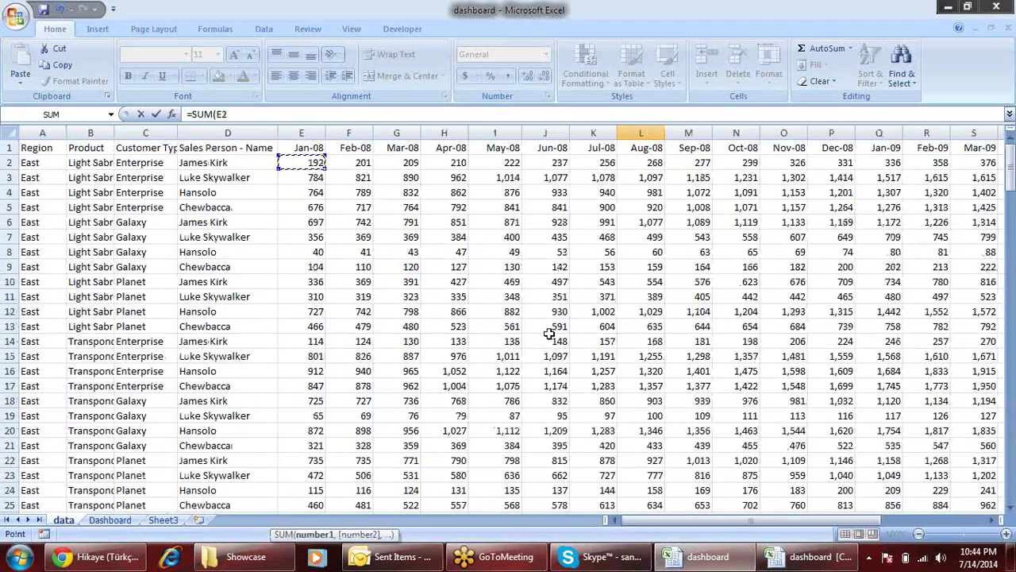
{"action": "key", "text": "ctrl+shift+Down"}
{"action": "key", "text": "ctrl+shift+Right"}
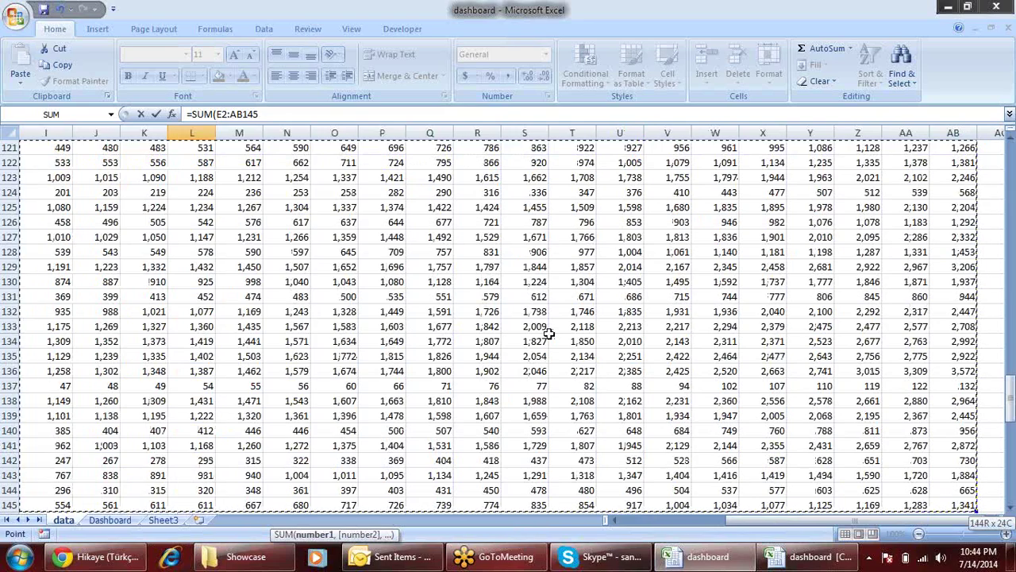
{"action": "key", "text": "Return"}
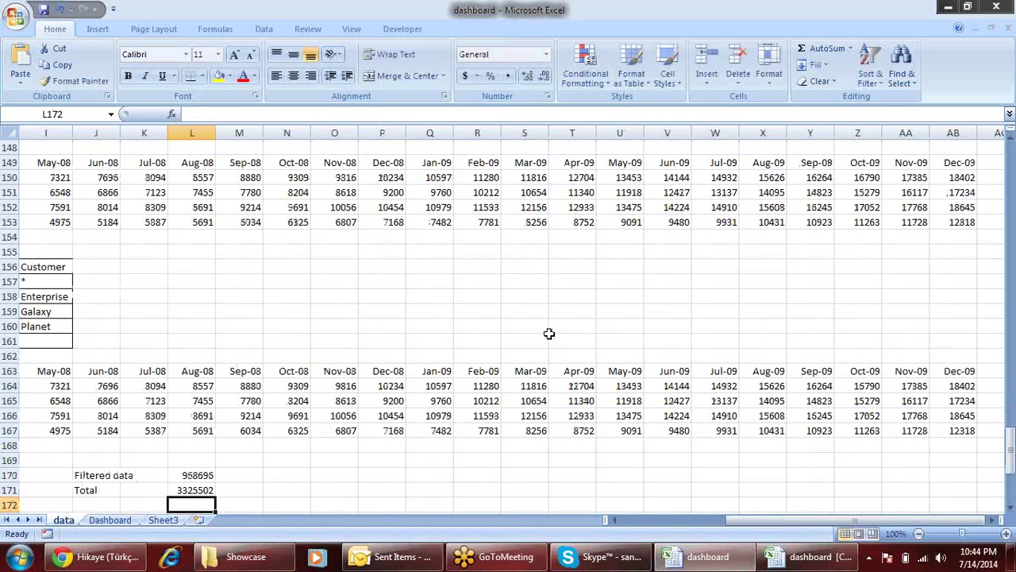
- Move down to the Guage and Pointer rows below the Total to check them
{"action": "key", "text": "Down"}
{"action": "key", "text": "Down"}
{"action": "key", "text": "Down"}
{"action": "key", "text": "Down"}
{"action": "key", "text": "Down"}
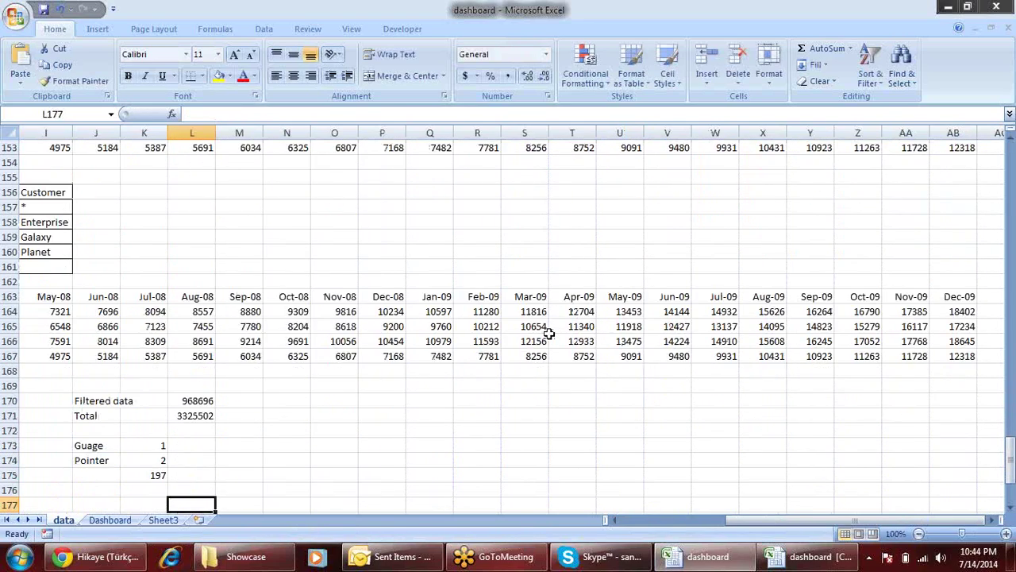
{"action": "key", "text": "Down"}
{"action": "key", "text": "Down"}
{"action": "key", "text": "Down"}
{"action": "key", "text": "Down"}
{"action": "key", "text": "Down"}
{"action": "key", "text": "Up"}
{"action": "key", "text": "Up"}
{"action": "key", "text": "Up"}
{"action": "key", "text": "Up"}
{"action": "key", "text": "Up"}
{"action": "key", "text": "Up"}
{"action": "key", "text": "Up"}
{"action": "key", "text": "Up"}
{"action": "key", "text": "Up"}
{"action": "key", "text": "Up"}
{"action": "key", "text": "Up"}
{"action": "key", "text": "Right"}
{"action": "key", "text": "Right"}
{"action": "key", "text": "Left"}
- Enter =L170/L171 in the Guage cell K173, giving 0.291293
{"action": "key", "text": "Left"}
{"action": "key", "text": "Down"}
{"action": "key", "text": "Down"}
{"action": "key", "text": "Left"}
{"action": "type", "text": "="}
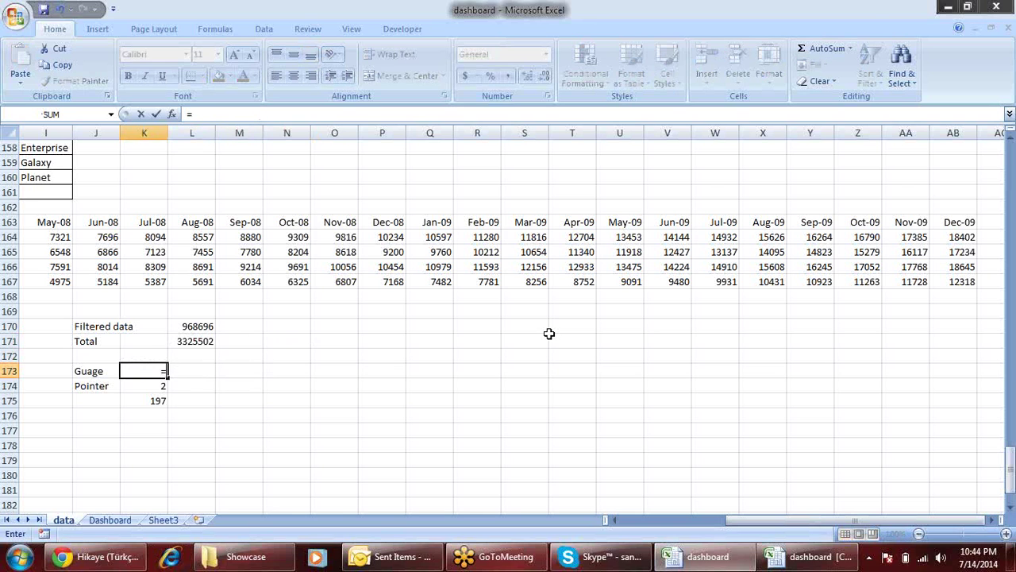
{"action": "key", "text": "Up"}
{"action": "key", "text": "Up"}
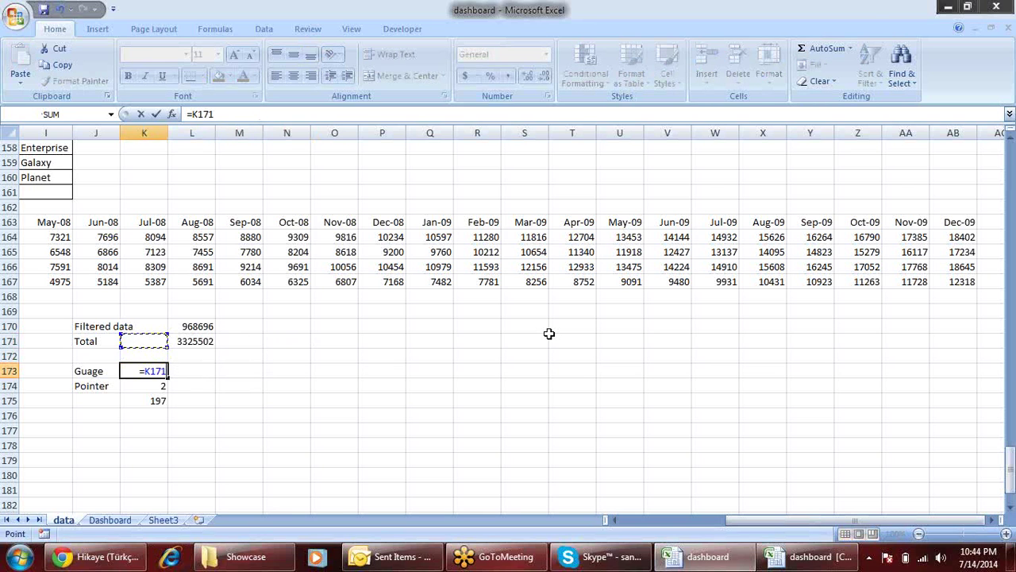
{"action": "key", "text": "Right"}
{"action": "key", "text": "Up"}
{"action": "type", "text": "/L1731."}
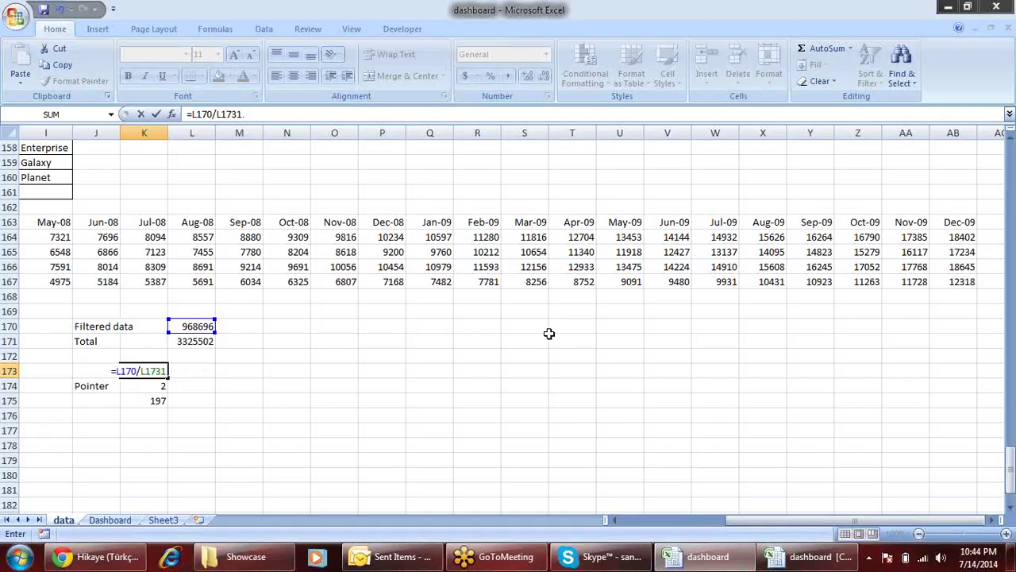
{"action": "type", "text": "1"}
{"action": "key", "text": "BackSpace"}
{"action": "key", "text": "BackSpace"}
{"action": "key", "text": "BackSpace"}
{"action": "key", "text": "BackSpace"}
{"action": "key", "text": "BackSpace"}
{"action": "key", "text": "BackSpace"}
{"action": "key", "text": "BackSpace"}
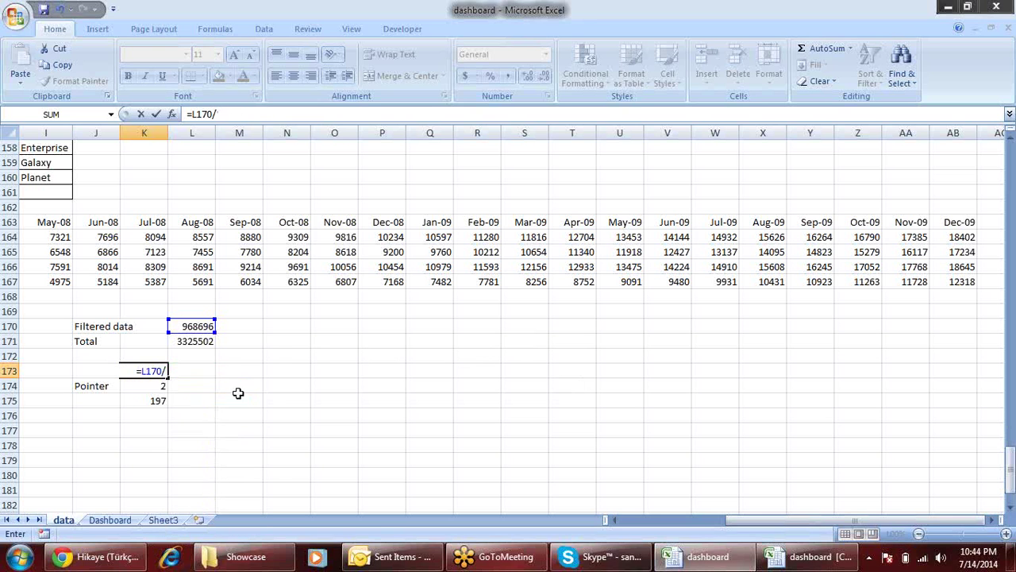
{"action": "left_click", "coordinate": [189, 340]}
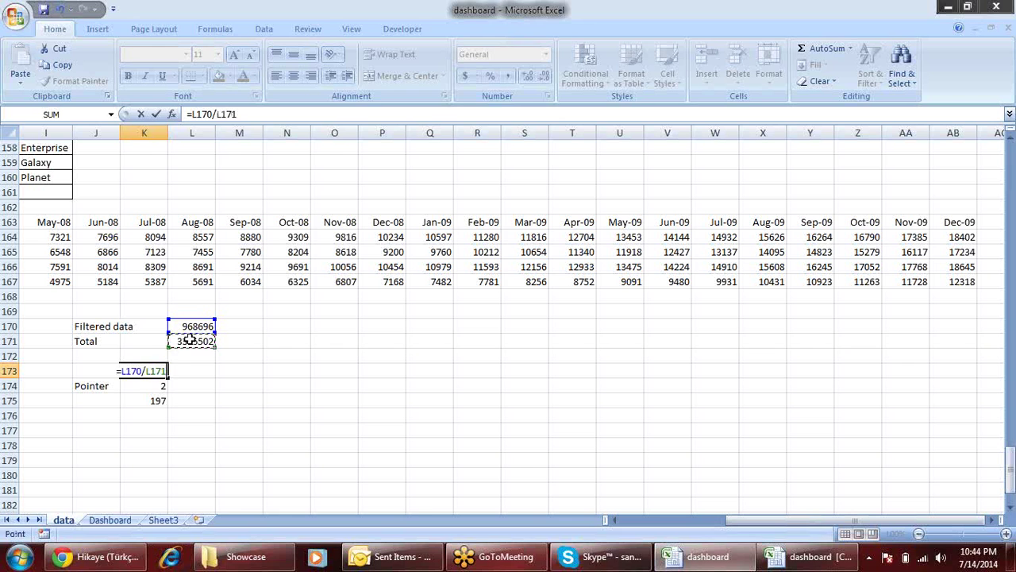
{"action": "key", "text": "Return"}
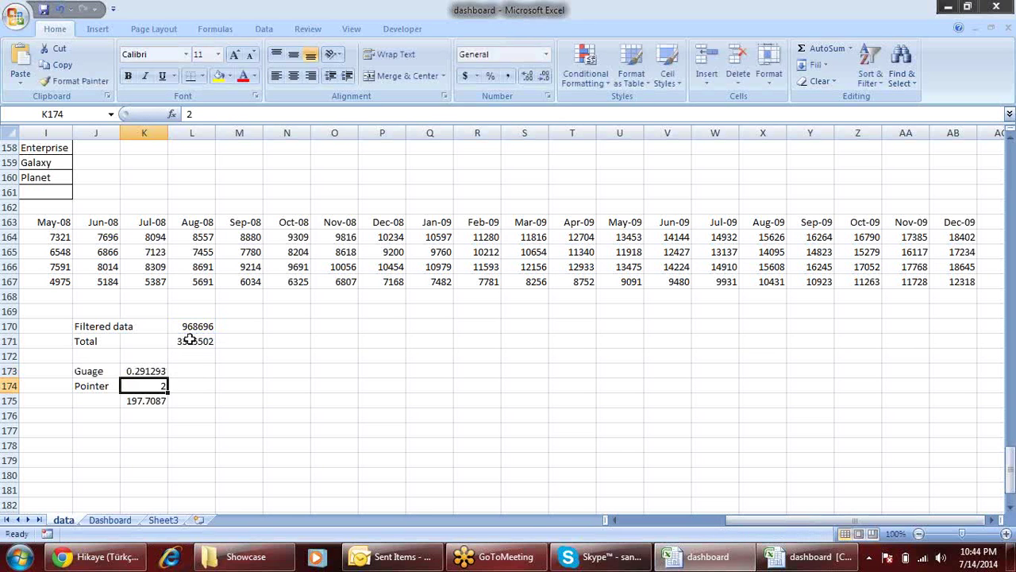
{"action": "key", "text": "Up"}
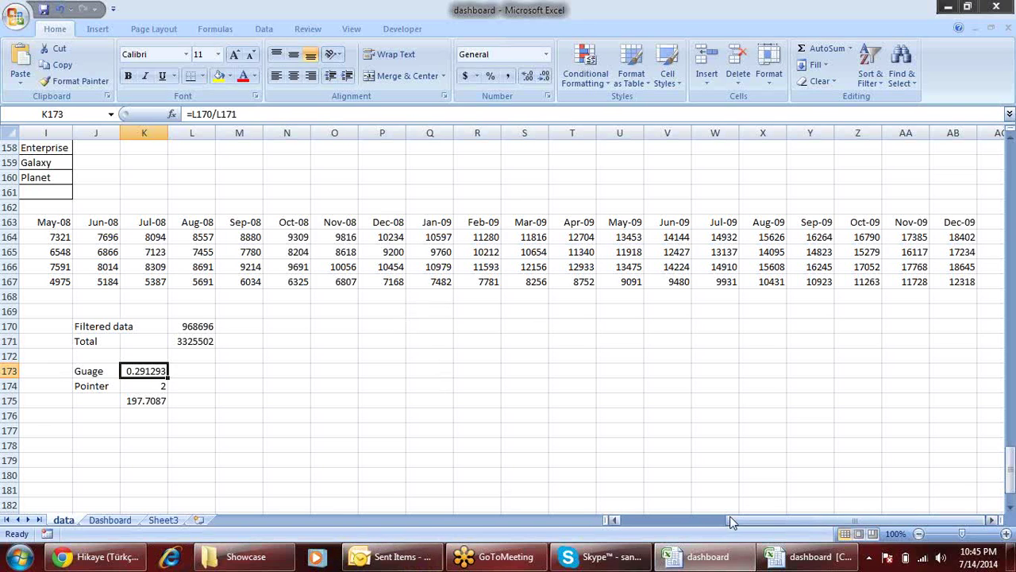
- On the Dashboard sheet, check the start and end month lists, keeping Dec-09
{"action": "left_click", "coordinate": [111, 520]}
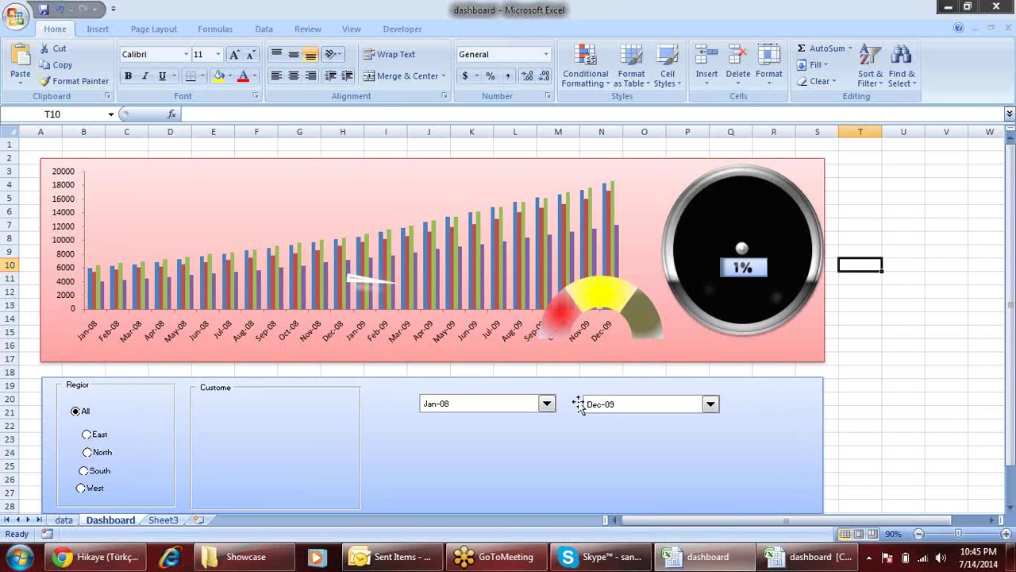
{"action": "left_click", "coordinate": [546, 403]}
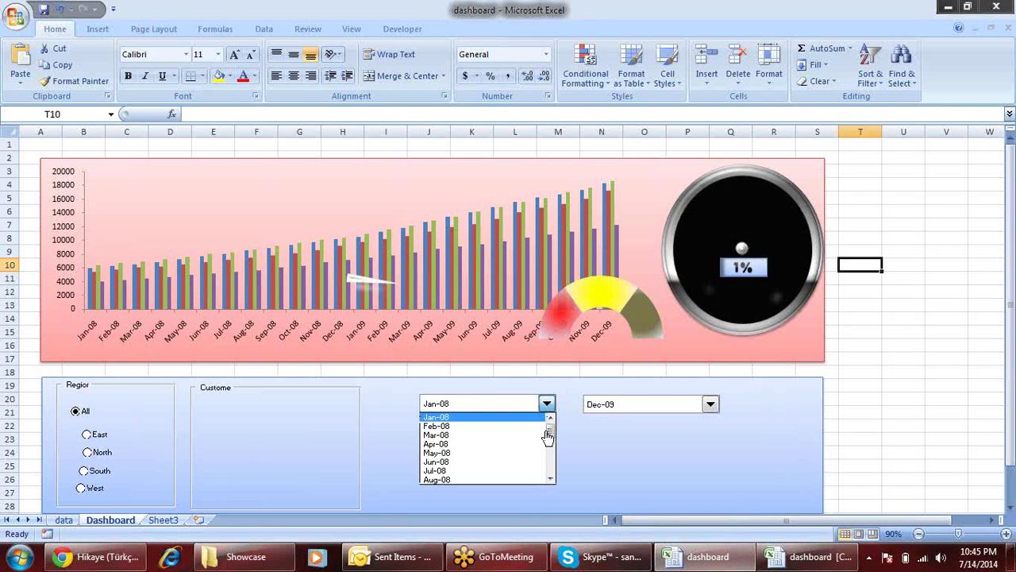
{"action": "left_click", "coordinate": [711, 406]}
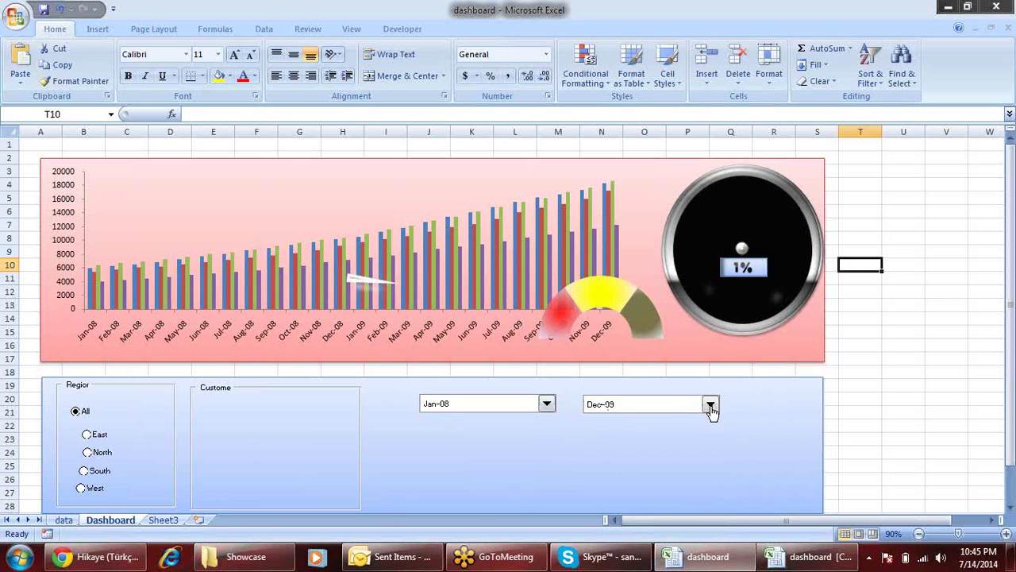
{"action": "left_click", "coordinate": [710, 407]}
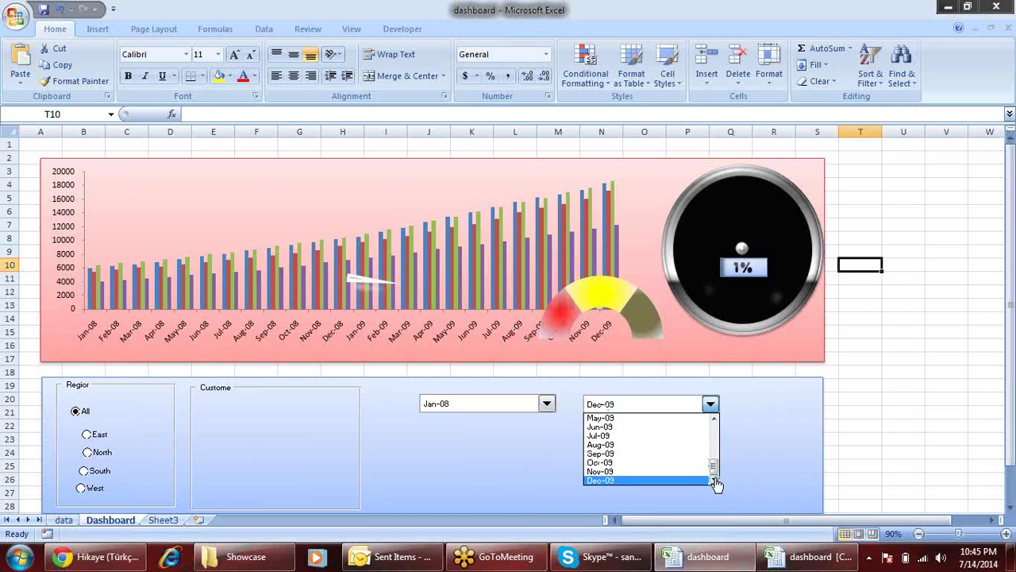
{"action": "left_click", "coordinate": [690, 481]}
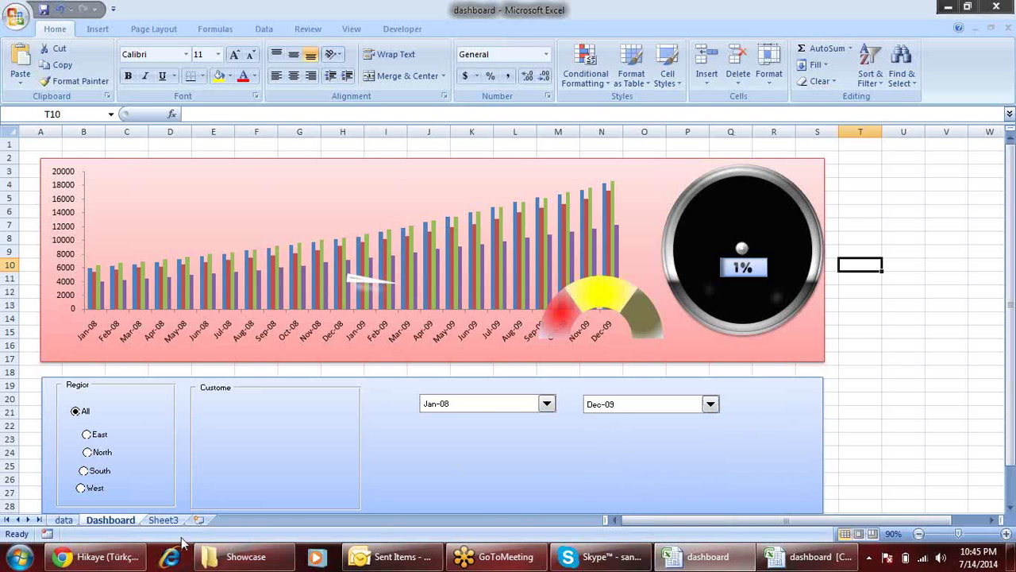
- Flip through Sheet3, data and Dashboard sheets, ending on the data sheet
{"action": "left_click", "coordinate": [163, 519]}
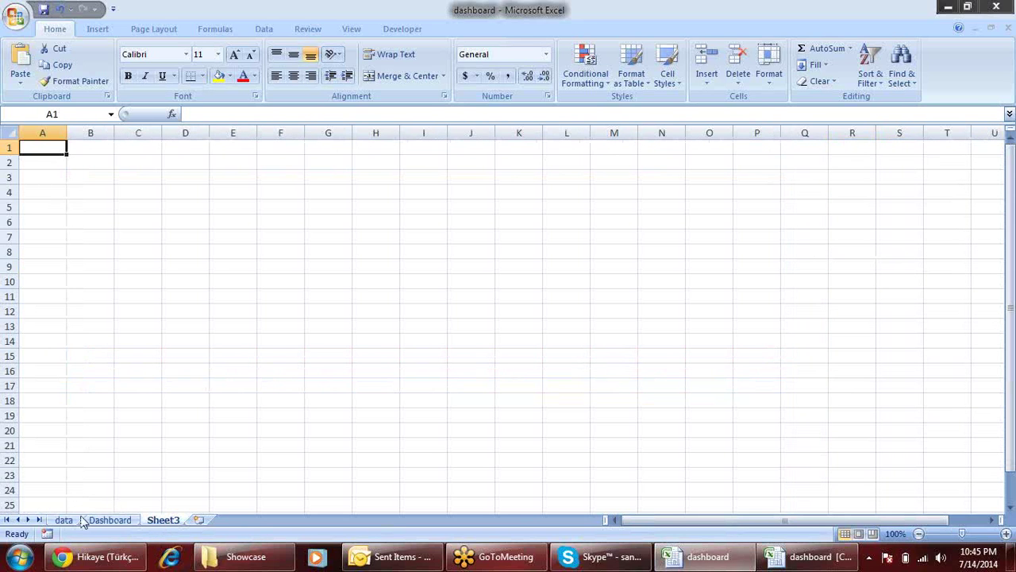
{"action": "left_click", "coordinate": [65, 520]}
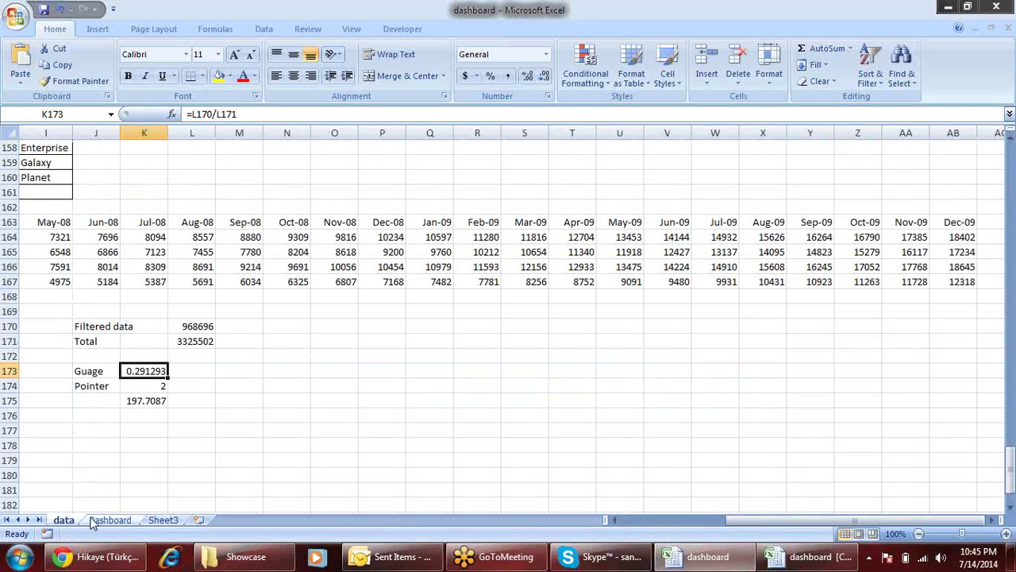
{"action": "left_click", "coordinate": [95, 520]}
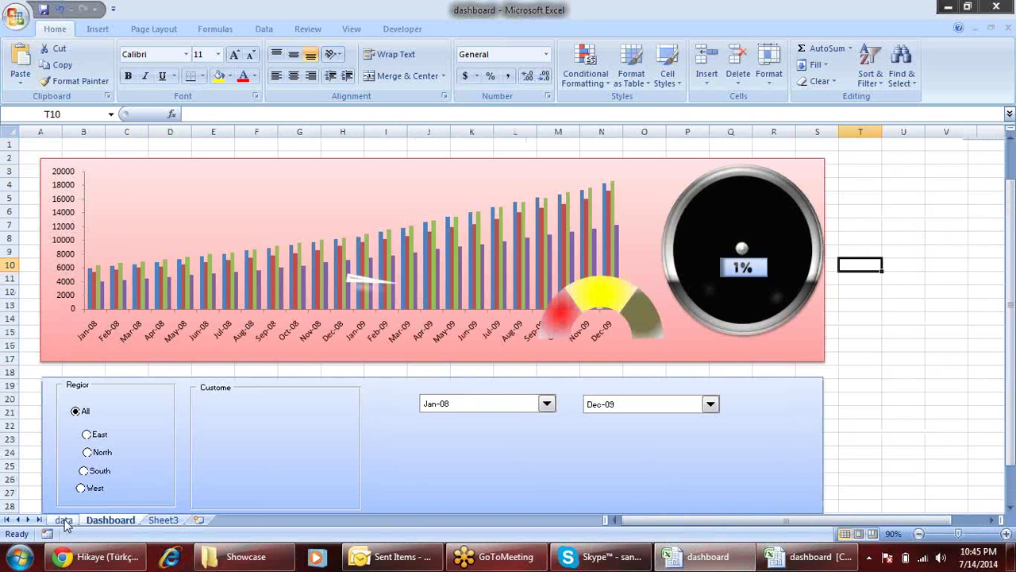
{"action": "left_click", "coordinate": [64, 521]}
- Set the Product criterion in C157 to 1
{"action": "key", "text": "Up"}
{"action": "key", "text": "Up"}
{"action": "key", "text": "Up"}
{"action": "key", "text": "Up"}
{"action": "key", "text": "Up"}
{"action": "key", "text": "Up"}
{"action": "key", "text": "Up"}
{"action": "key", "text": "Left"}
{"action": "key", "text": "Left"}
{"action": "key", "text": "Left"}
{"action": "key", "text": "Left"}
{"action": "key", "text": "Left"}
{"action": "key", "text": "Down"}
{"action": "key", "text": "Down"}
{"action": "key", "text": "Down"}
{"action": "key", "text": "Right"}
{"action": "key", "text": "Right"}
{"action": "type", "text": "1"}
{"action": "key", "text": "Right"}
{"action": "key", "text": "Down"}
{"action": "key", "text": "Down"}
{"action": "key", "text": "Down"}
{"action": "key", "text": "Down"}
{"action": "key", "text": "Down"}
{"action": "key", "text": "Down"}
{"action": "key", "text": "Down"}
{"action": "key", "text": "Down"}
{"action": "key", "text": "Down"}
{"action": "key", "text": "Up"}
{"action": "key", "text": "Up"}
{"action": "key", "text": "Right"}
{"action": "key", "text": "Right"}
{"action": "key", "text": "Right"}
{"action": "key", "text": "Right"}
{"action": "key", "text": "Right"}
{"action": "key", "text": "Right"}
{"action": "key", "text": "Right"}
{"action": "key", "text": "Right"}
{"action": "key", "text": "Down"}
{"action": "key", "text": "Down"}
- Change the K173 Guage formula to =(L170/L171)*100 so it shows 100
{"action": "key", "text": "Left"}
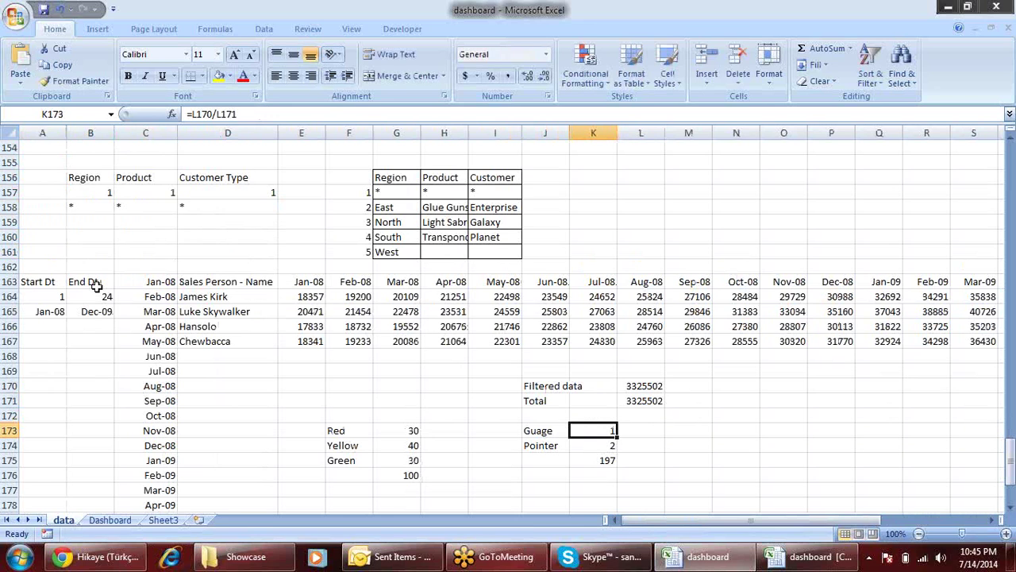
{"action": "key", "text": "F2"}
{"action": "key", "text": "Left"}
{"action": "key", "text": "Left"}
{"action": "key", "text": "Left"}
{"action": "type", "text": "("}
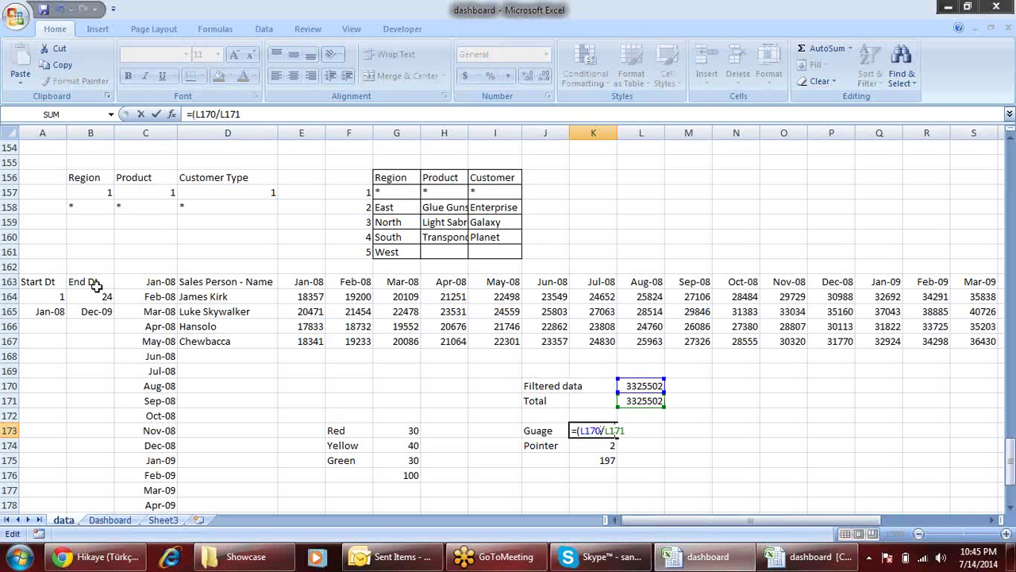
{"action": "type", "text": "*100"}
{"action": "key", "text": "Return"}
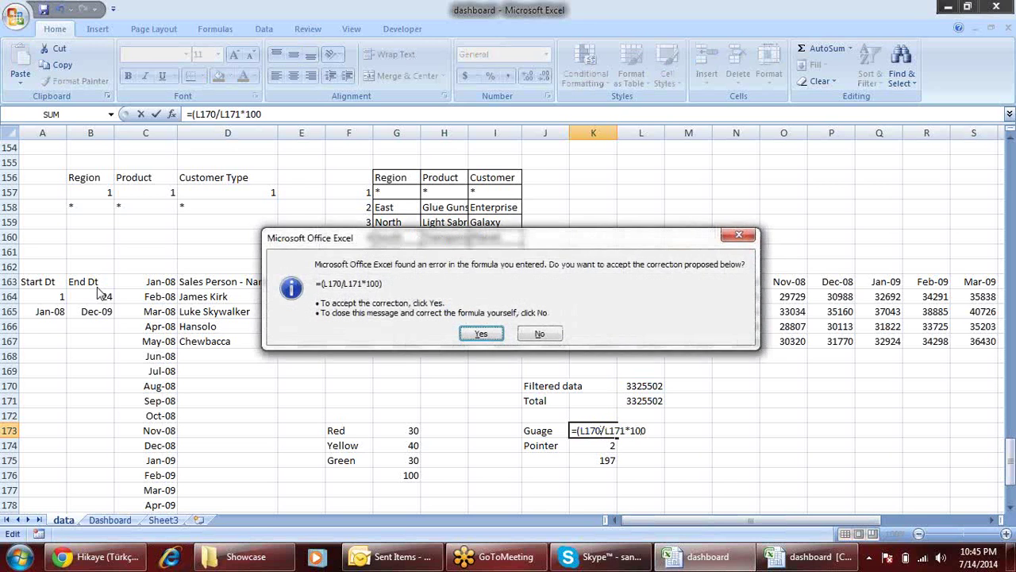
{"action": "key", "text": "n"}
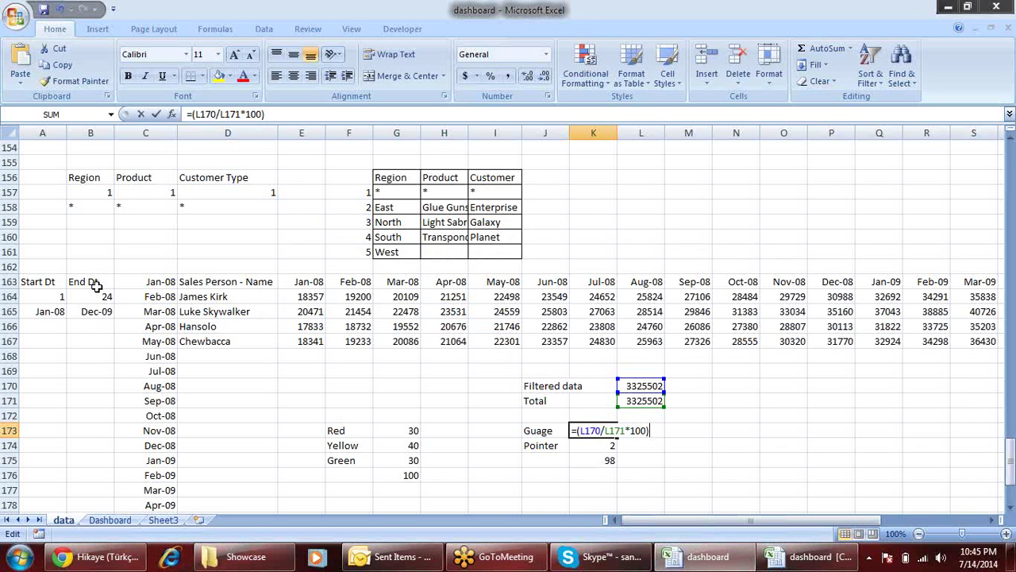
{"action": "key", "text": "BackSpace"}
{"action": "key", "text": "Left"}
{"action": "key", "text": "Left"}
{"action": "key", "text": "Left"}
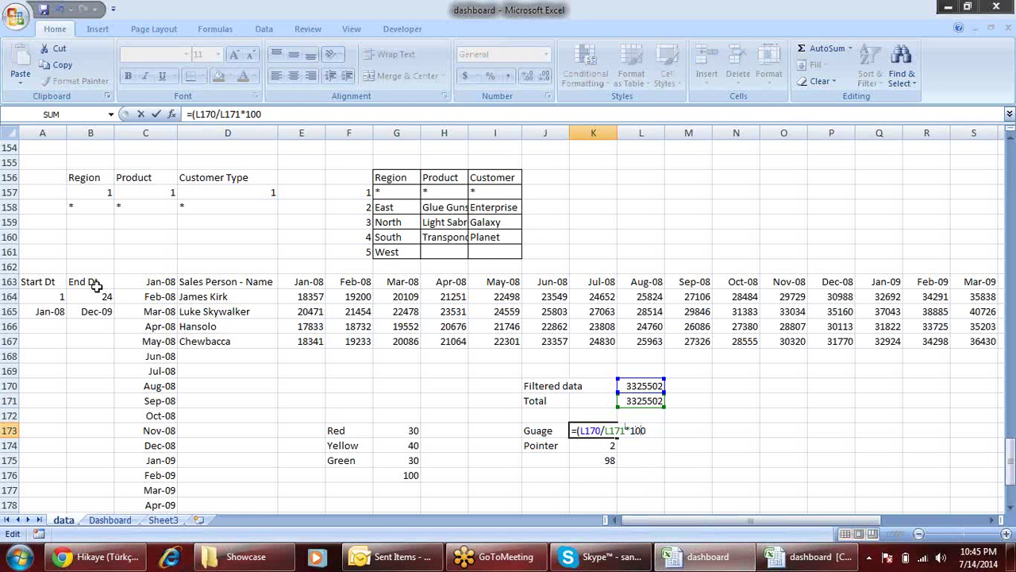
{"action": "type", "text": ")"}
{"action": "key", "text": "Return"}
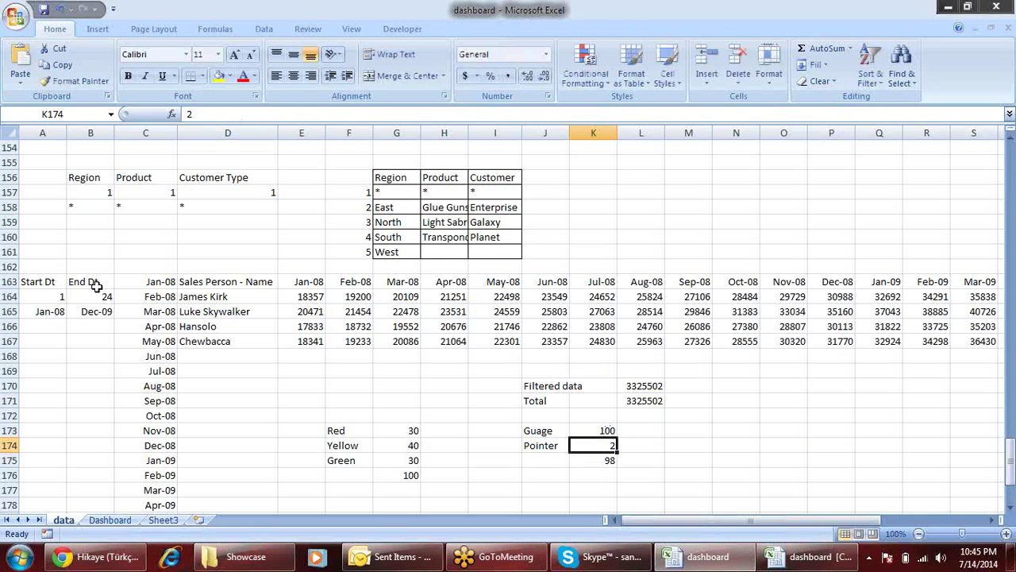
{"action": "key", "text": "Up"}
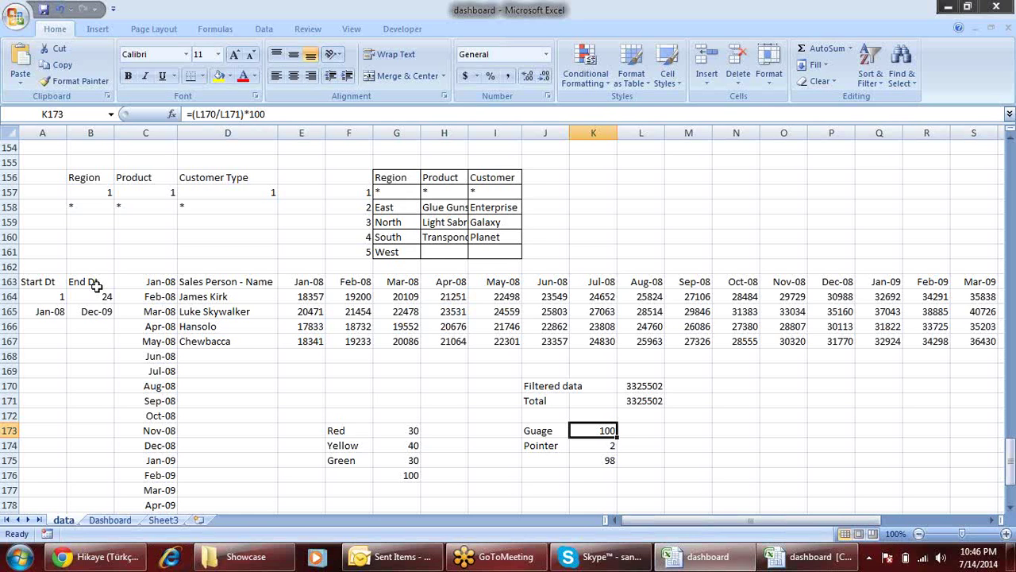
{"action": "key", "text": "F2"}
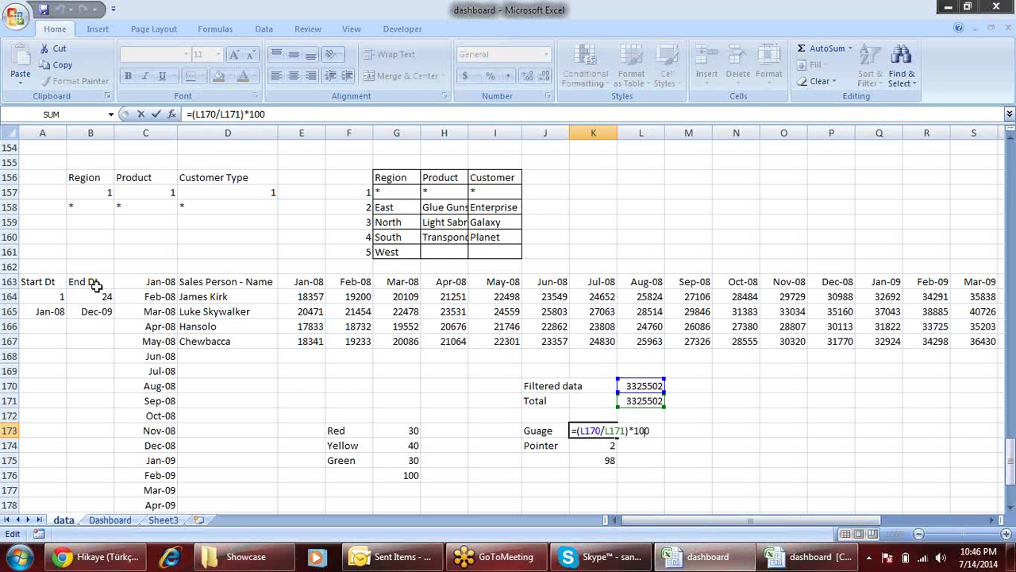
- Rewrite K173 as =ROUND((L170/L171)*100,0), still showing 100
{"action": "key", "text": "Left"}
{"action": "key", "text": "Left"}
{"action": "key", "text": "Left"}
{"action": "type", "text": "roun"}
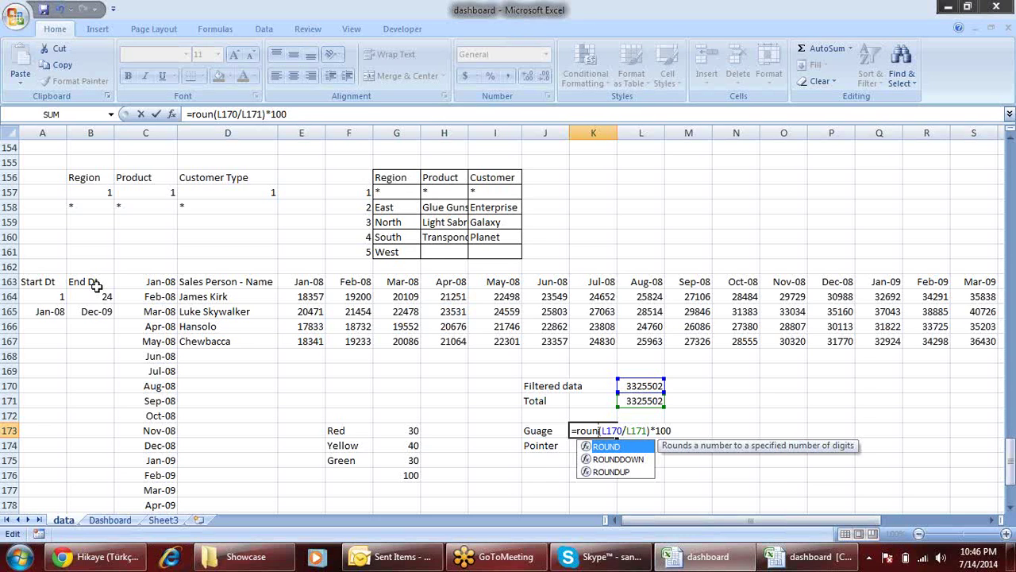
{"action": "key", "text": "Tab"}
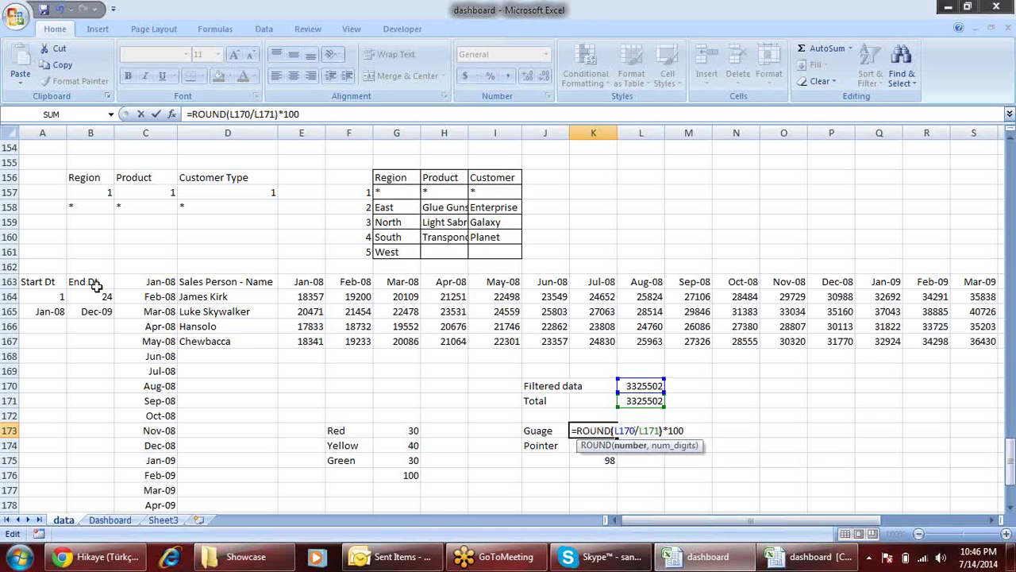
{"action": "key", "text": "Right"}
{"action": "key", "text": "Right"}
{"action": "key", "text": "Right"}
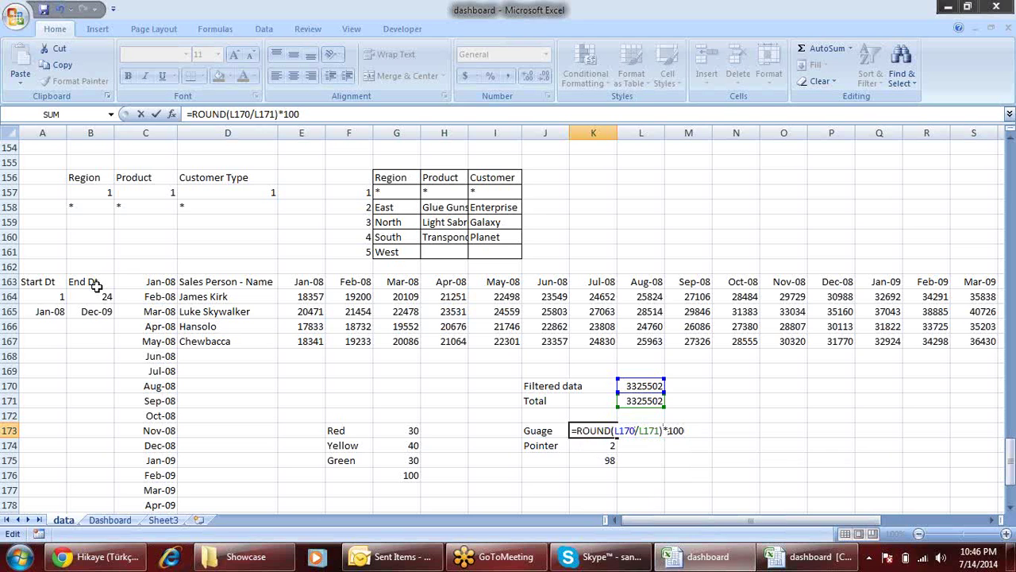
{"action": "type", "text": ",0)"}
{"action": "key", "text": "Return"}
{"action": "key", "text": "Return"}
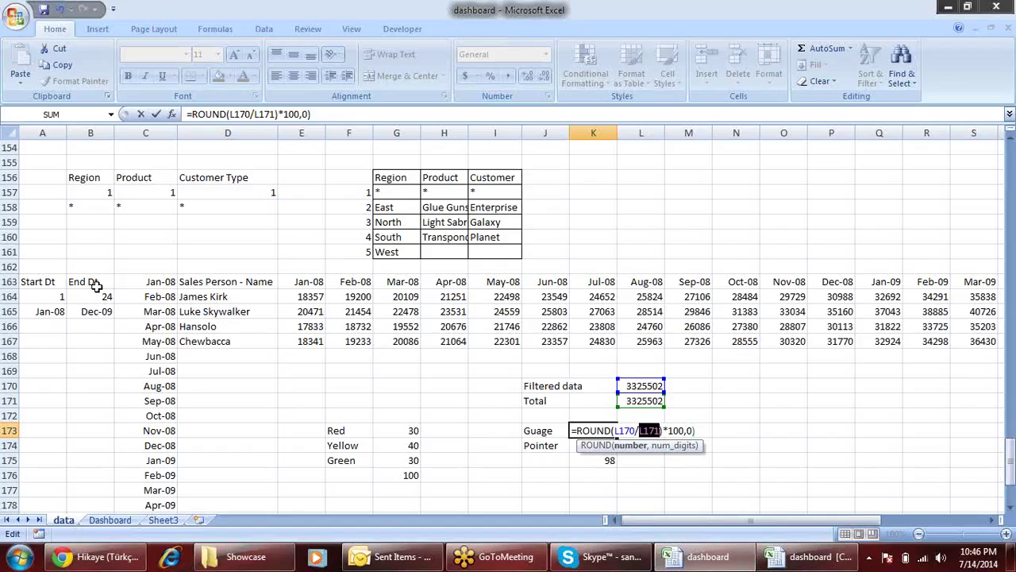
{"action": "key", "text": "Right"}
{"action": "key", "text": "Right"}
{"action": "key", "text": "Right"}
{"action": "key", "text": "Right"}
{"action": "key", "text": "Right"}
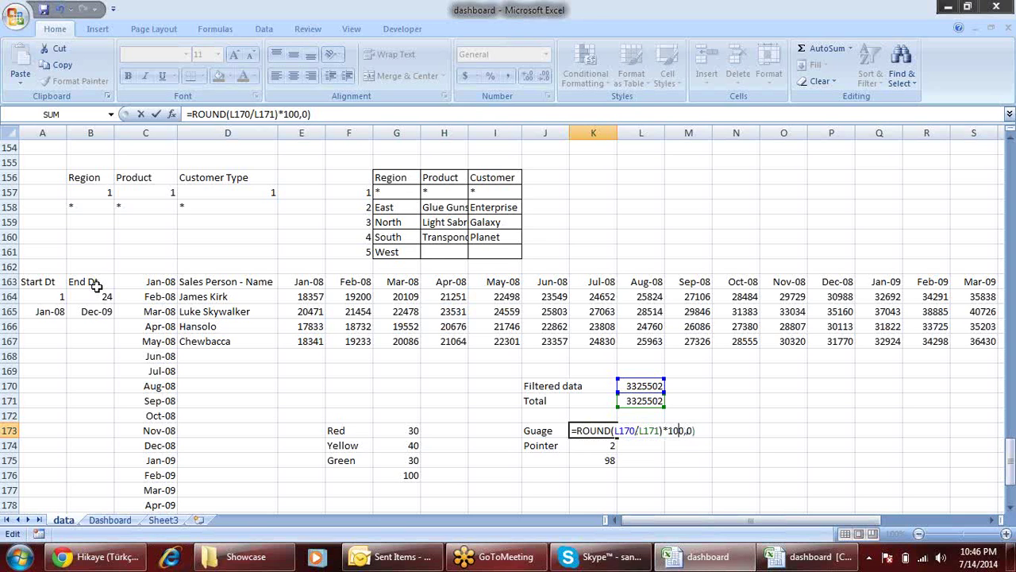
{"action": "key", "text": "Left"}
{"action": "key", "text": "Left"}
{"action": "key", "text": "Left"}
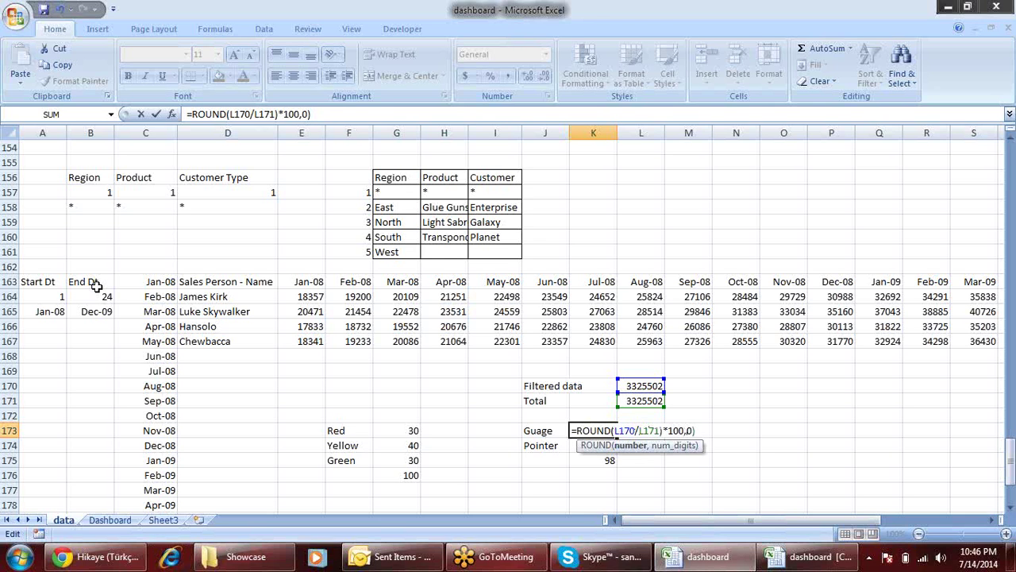
{"action": "key", "text": "Return"}
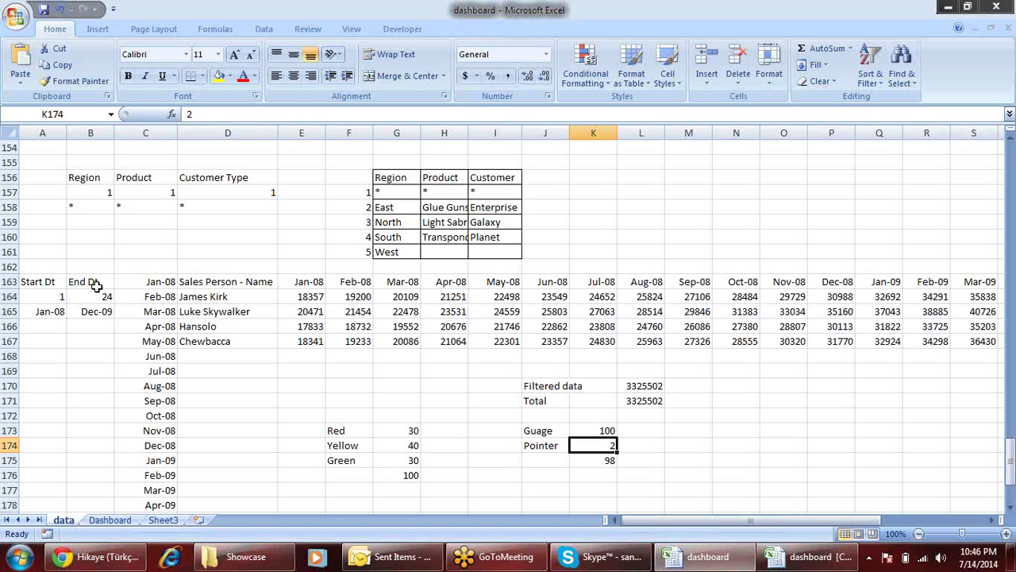
{"action": "key", "text": "Up"}
{"action": "key", "text": "Left"}
{"action": "key", "text": "Right"}
{"action": "key", "text": "Up"}
{"action": "key", "text": "Up"}
{"action": "key", "text": "Up"}
{"action": "key", "text": "Up"}
{"action": "key", "text": "Up"}
{"action": "key", "text": "Up"}
{"action": "key", "text": "Up"}
{"action": "key", "text": "Up"}
{"action": "key", "text": "Up"}
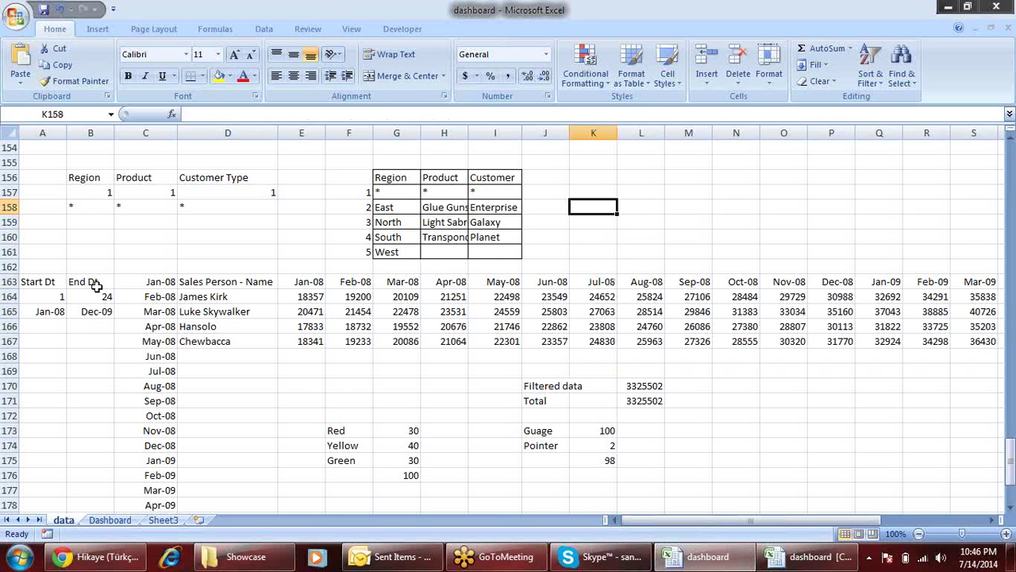
{"action": "key", "text": "Up"}
{"action": "key", "text": "Left"}
{"action": "key", "text": "Left"}
{"action": "key", "text": "Left"}
{"action": "key", "text": "Left"}
{"action": "key", "text": "Left"}
{"action": "key", "text": "Left"}
{"action": "key", "text": "Left"}
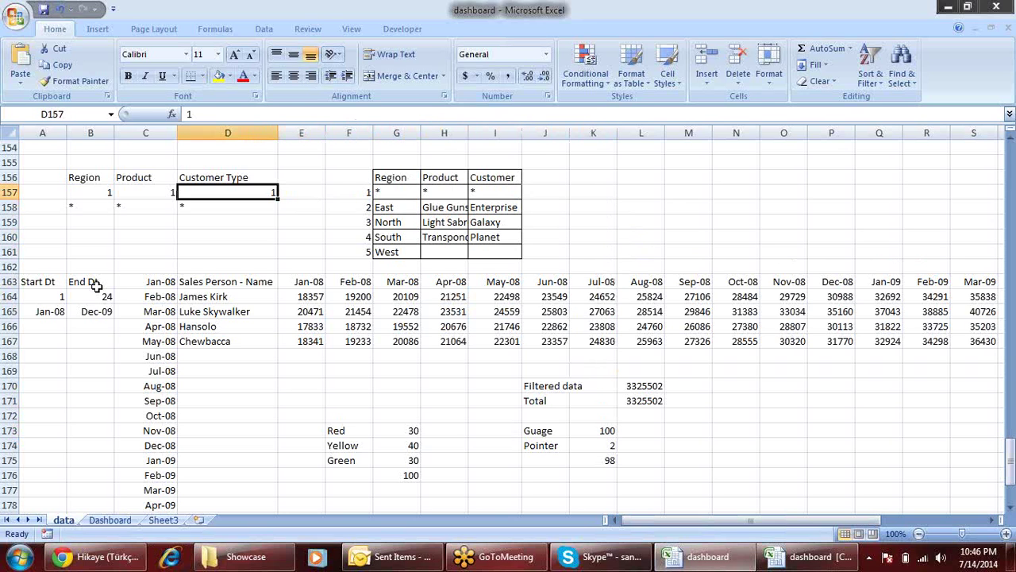
{"action": "type", "text": "3"}
{"action": "key", "text": "Return"}
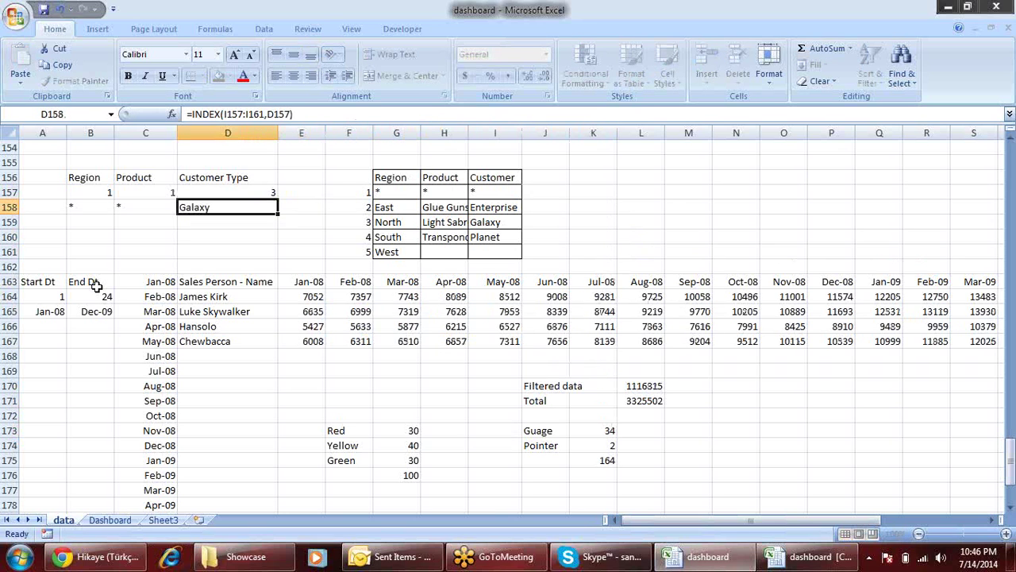
{"action": "key", "text": "Up"}
{"action": "type", "text": "1"}
{"action": "key", "text": "Return"}
{"action": "key", "text": "Down"}
{"action": "key", "text": "Down"}
{"action": "key", "text": "Down"}
{"action": "key", "text": "Down"}
{"action": "key", "text": "Down"}
{"action": "key", "text": "Right"}
{"action": "key", "text": "Right"}
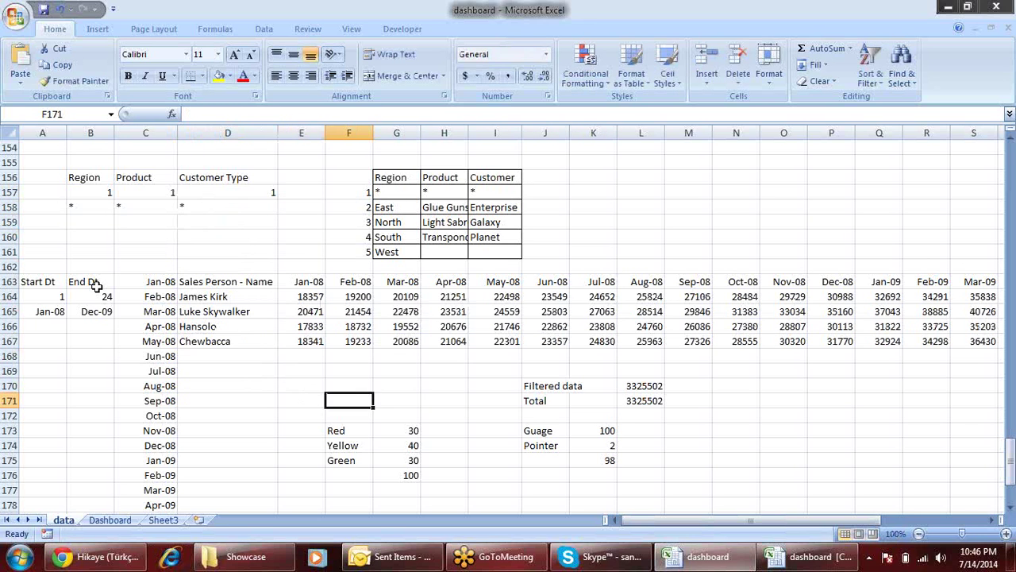
{"action": "key", "text": "Right"}
{"action": "key", "text": "Down"}
{"action": "key", "text": "Down"}
{"action": "key", "text": "Down"}
{"action": "key", "text": "shift+Down"}
{"action": "key", "text": "shift+Down"}
{"action": "key", "text": "shift+Down"}
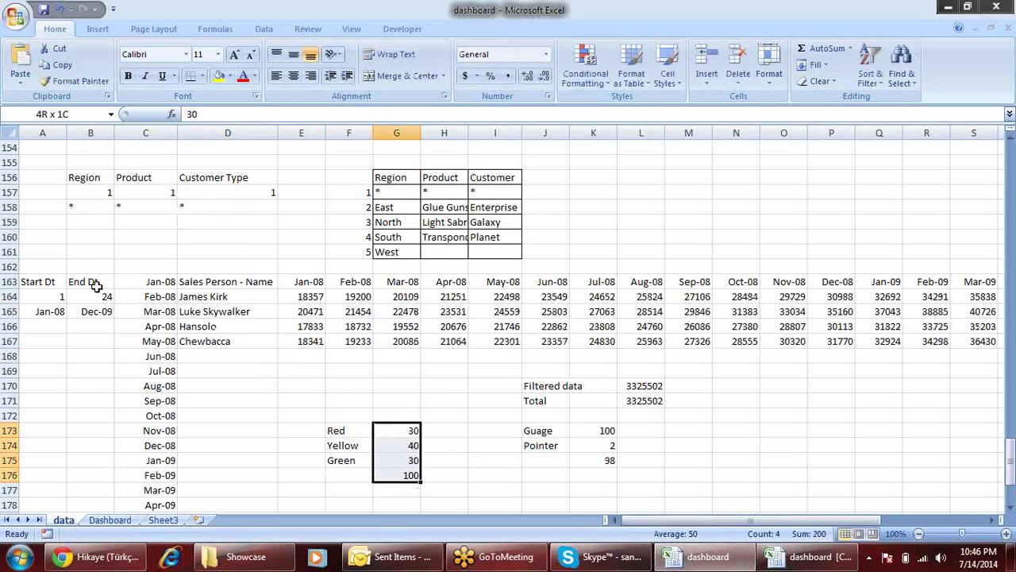
{"action": "key", "text": "Right"}
{"action": "key", "text": "Right"}
{"action": "key", "text": "Right"}
{"action": "key", "text": "Right"}
{"action": "key", "text": "shift+Down"}
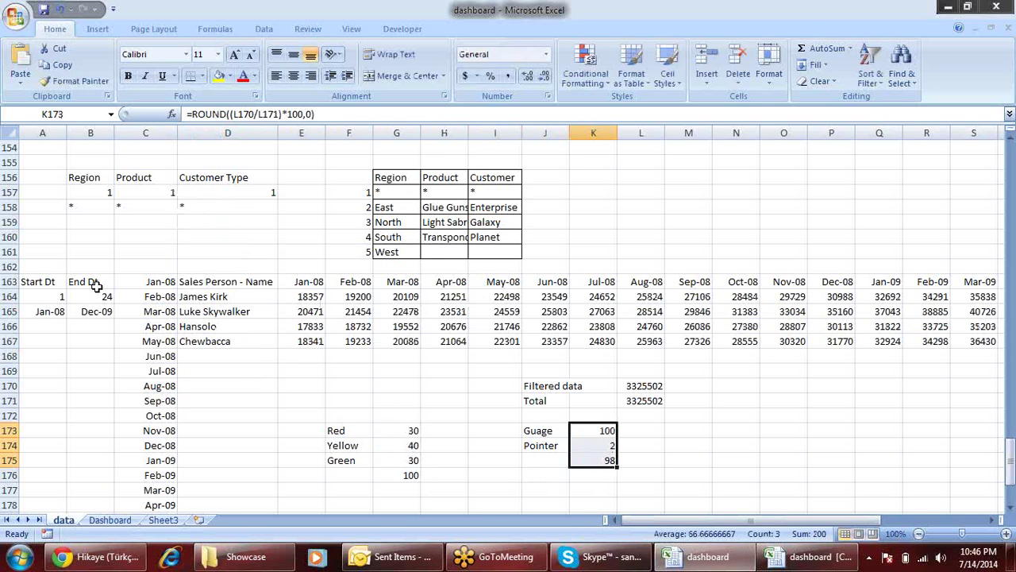
{"action": "key", "text": "Left"}
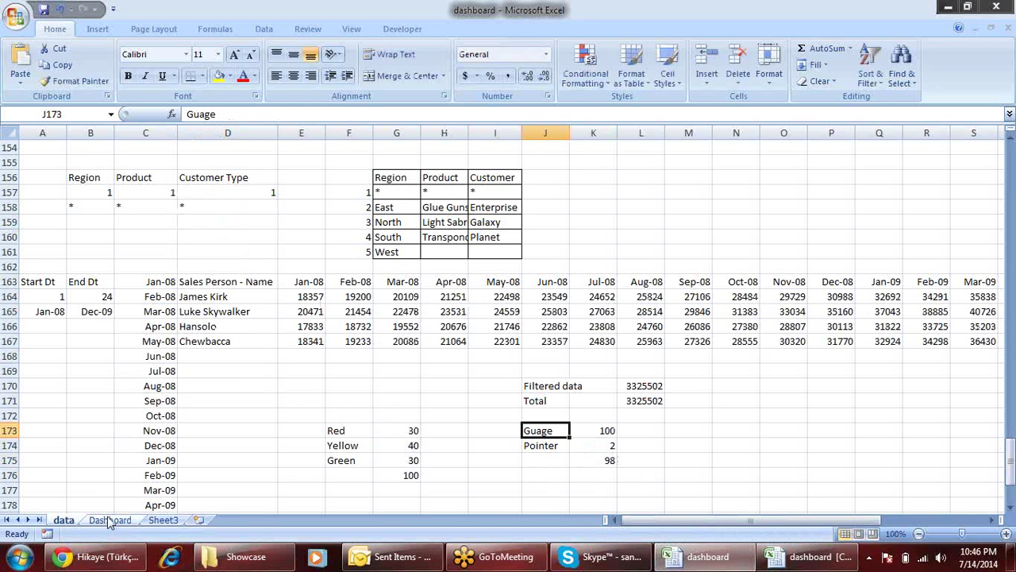
- Inspect the Dashboard gauge doughnut's data source, then close it without changes
{"action": "left_click", "coordinate": [110, 520]}
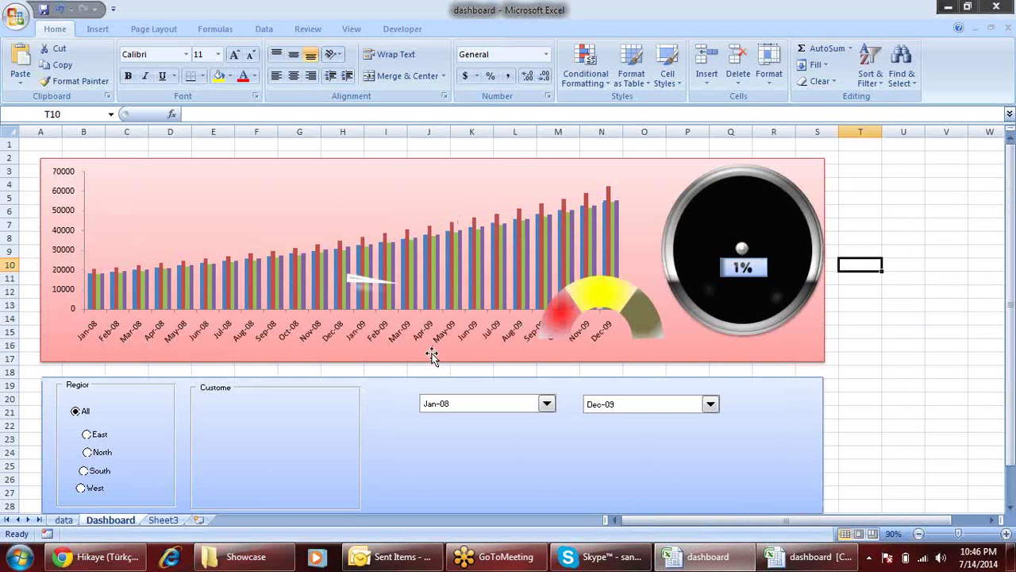
{"action": "left_click", "coordinate": [566, 308]}
{"action": "left_click", "coordinate": [567, 308]}
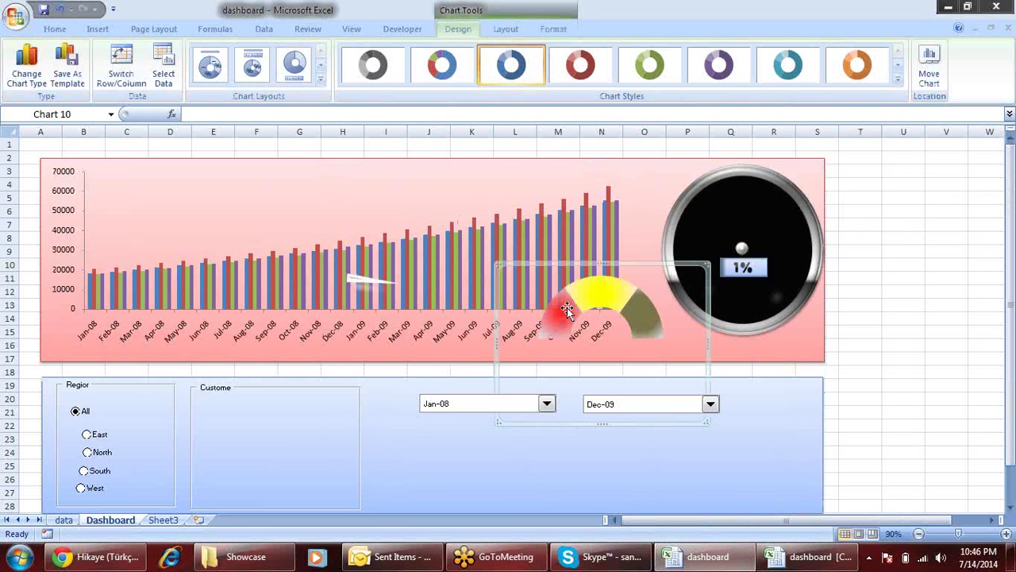
{"action": "right_click", "coordinate": [567, 308]}
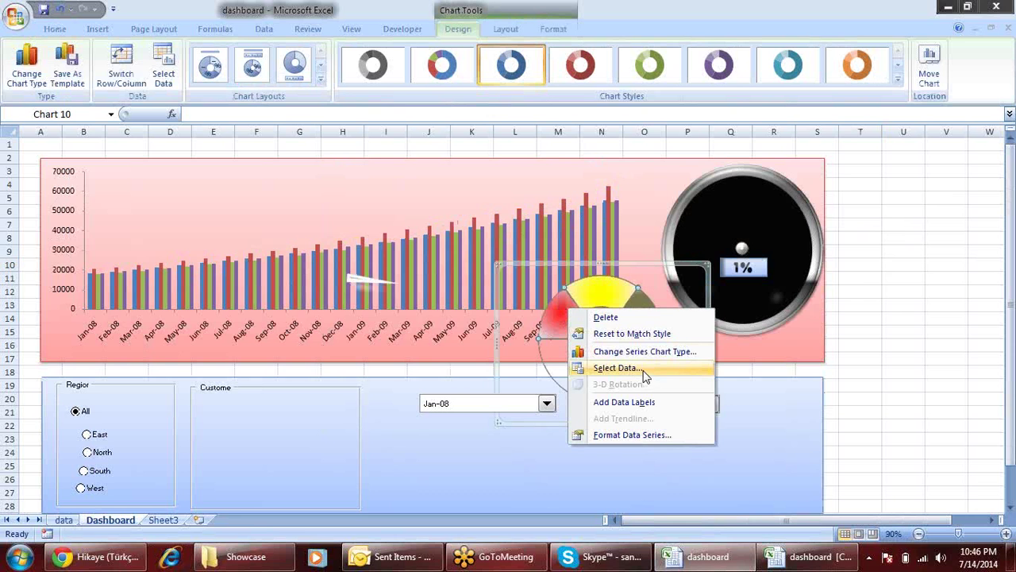
{"action": "left_click", "coordinate": [641, 369]}
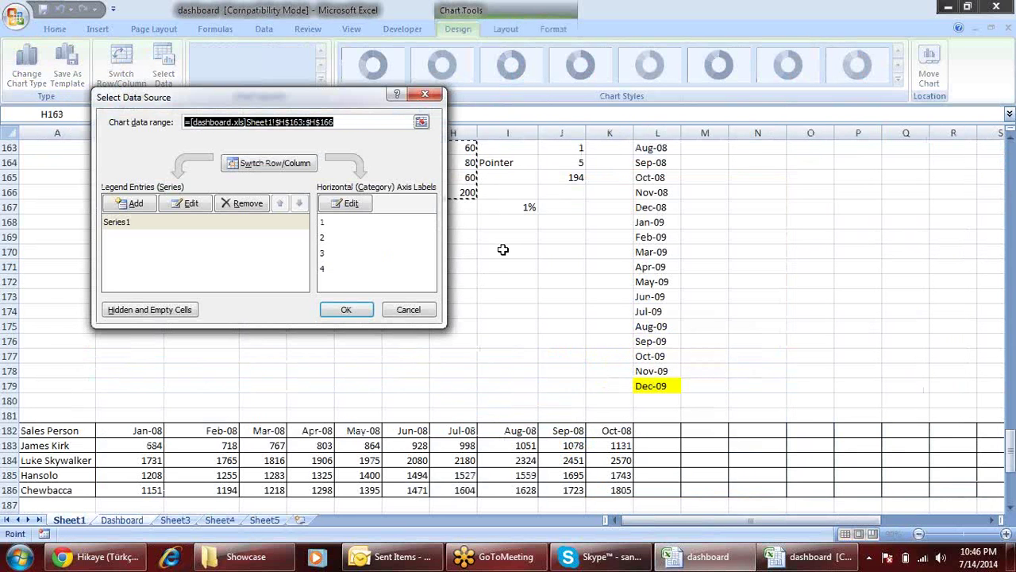
{"action": "left_click_drag", "start_coordinate": [325, 93], "coordinate": [715, 181]}
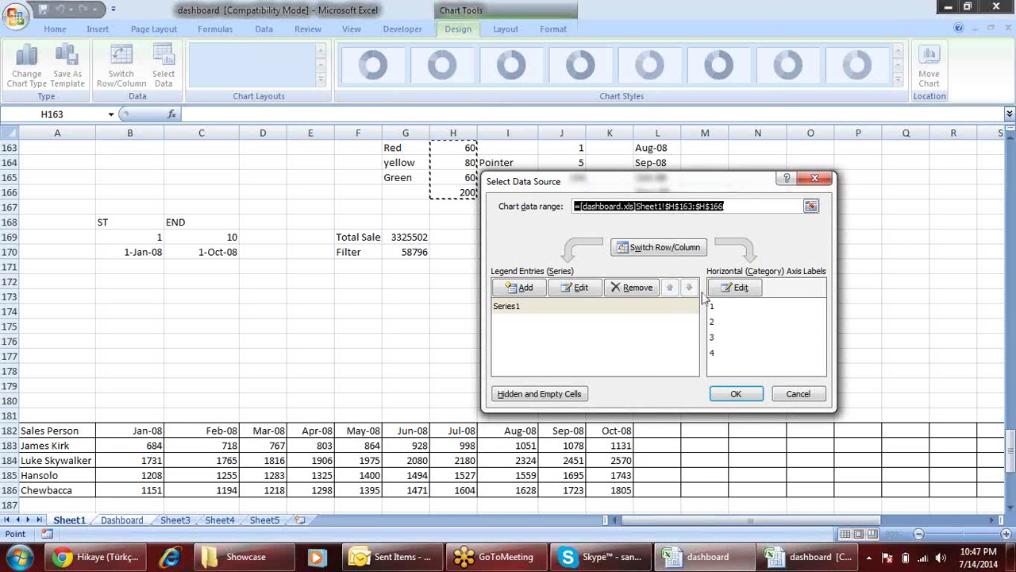
{"action": "key", "text": "BackSpace"}
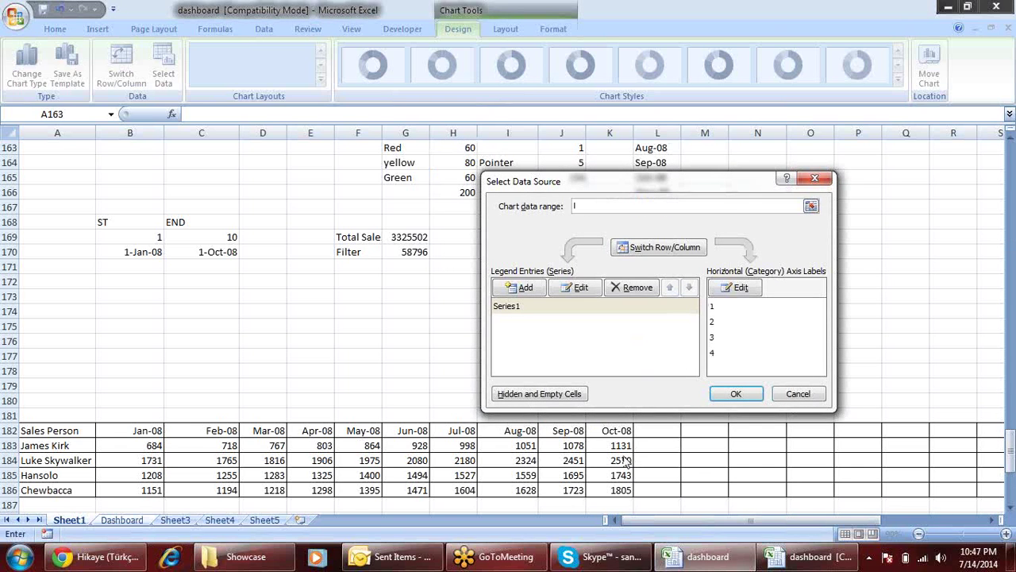
{"action": "key", "text": "ctrl+Page_Down"}
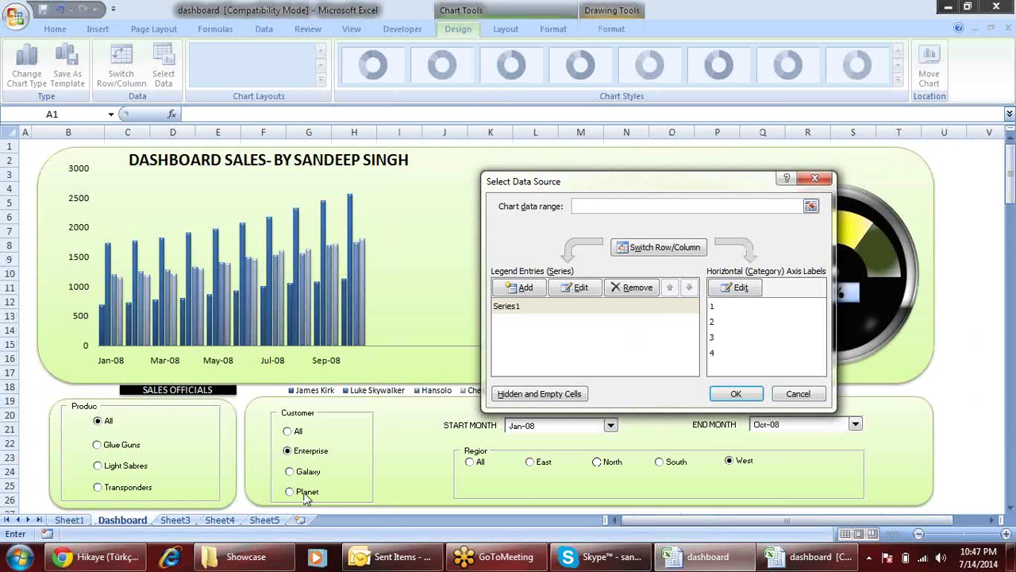
{"action": "key", "text": "alt+Tab"}
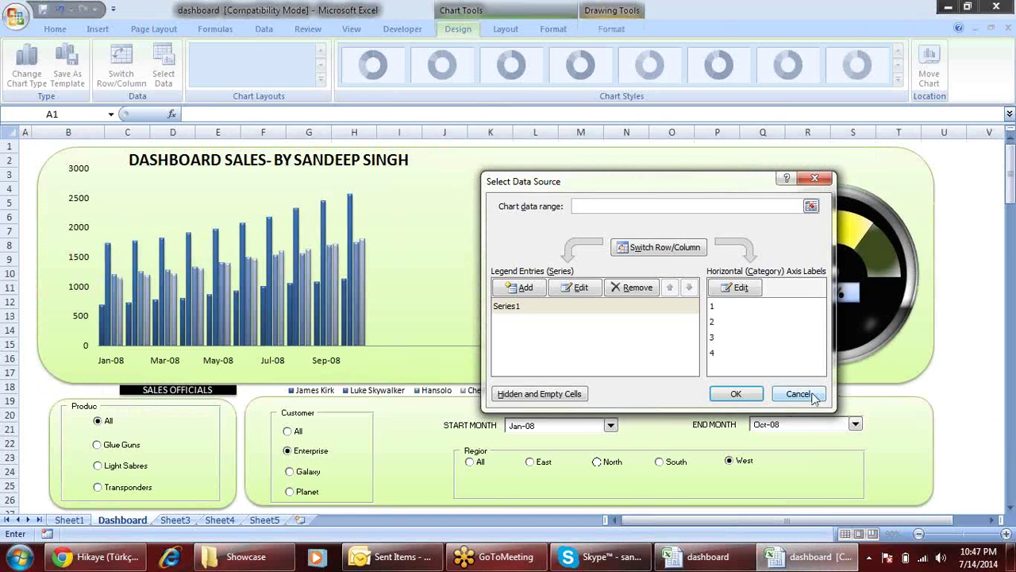
{"action": "left_click", "coordinate": [808, 554]}
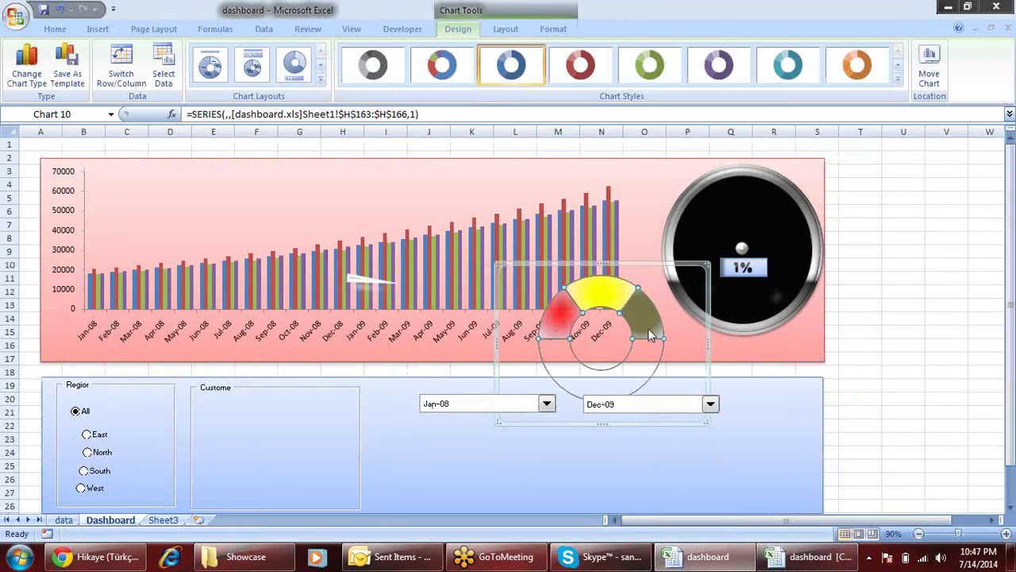
- Close the Compatibility Mode dashboard workbook without saving
{"action": "left_click", "coordinate": [699, 556]}
{"action": "left_click", "coordinate": [808, 557]}
{"action": "left_click", "coordinate": [996, 8]}
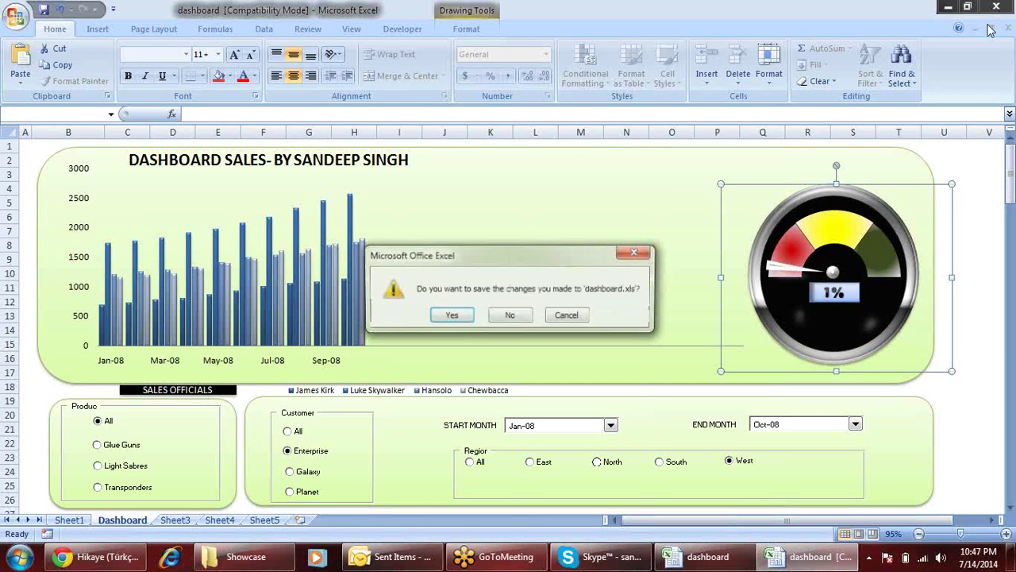
{"action": "left_click", "coordinate": [510, 316]}
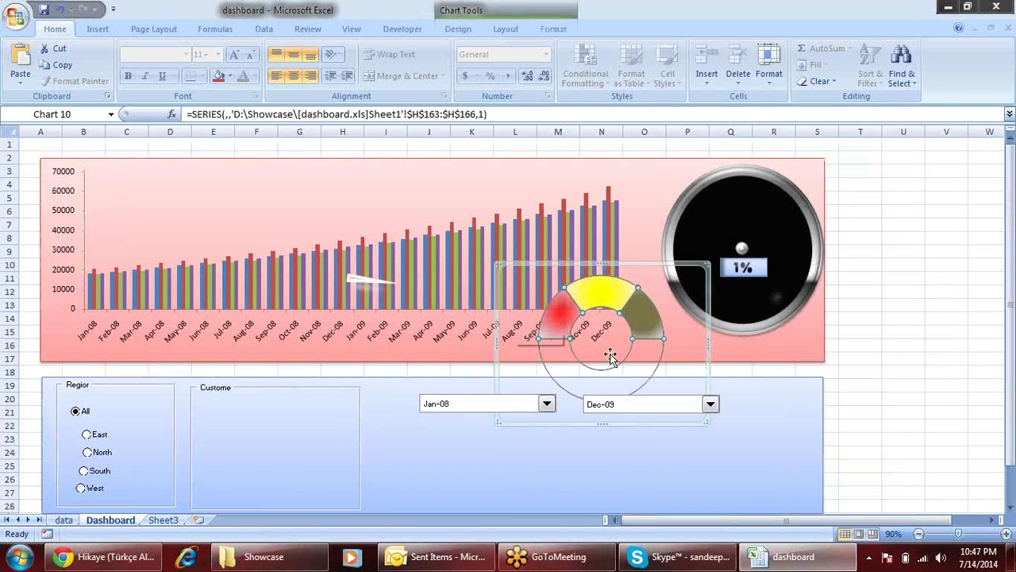
- Remove Series1 from the doughnut chart's data and start a new series
{"action": "right_click", "coordinate": [618, 299]}
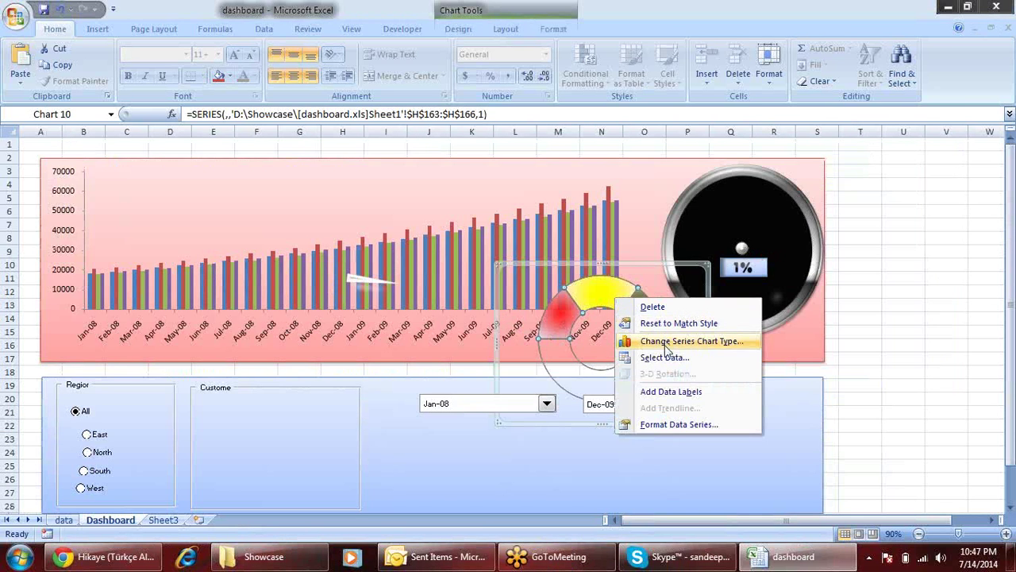
{"action": "left_click", "coordinate": [665, 357]}
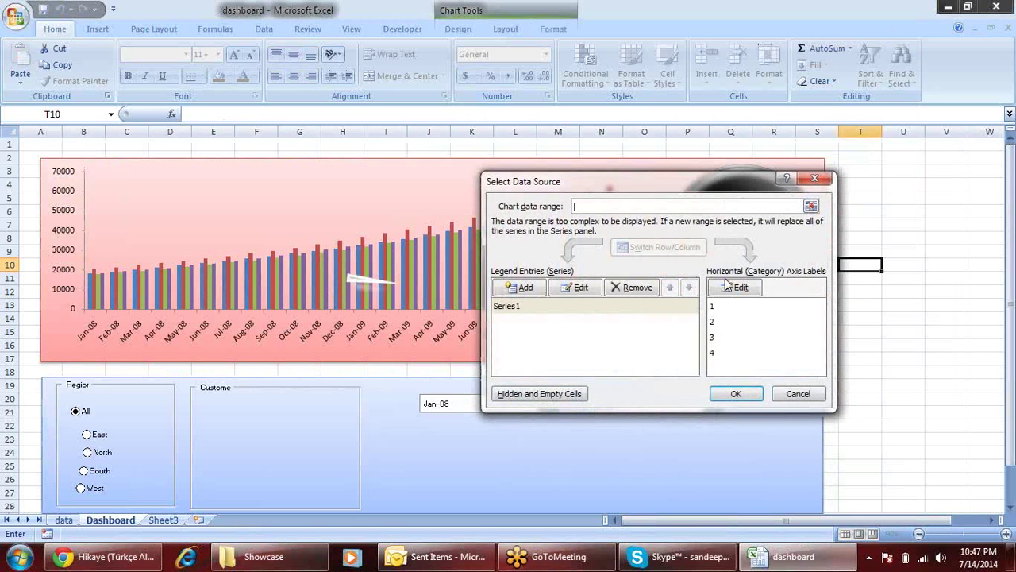
{"action": "left_click", "coordinate": [629, 308]}
{"action": "left_click", "coordinate": [635, 287]}
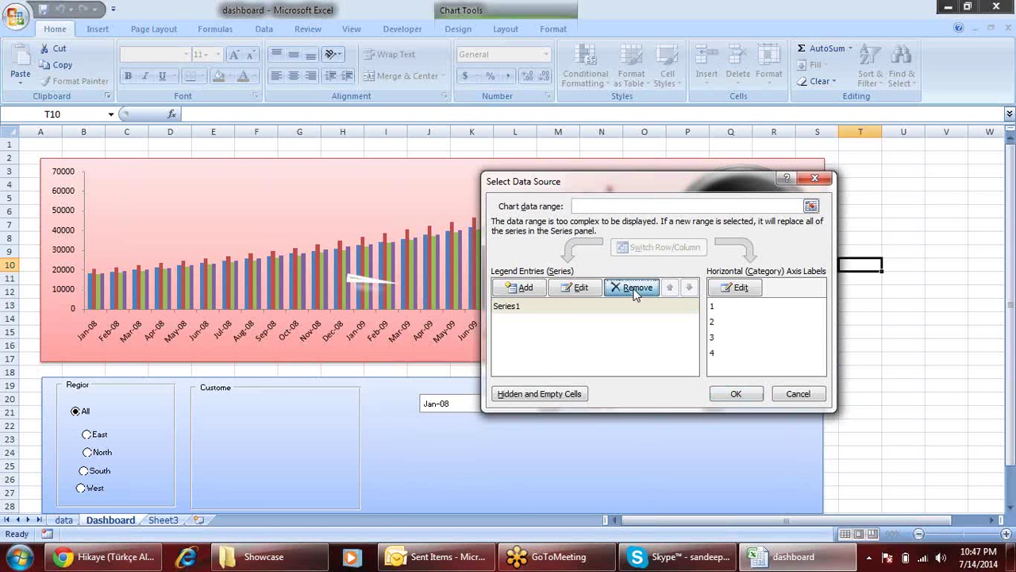
{"action": "left_click", "coordinate": [527, 289]}
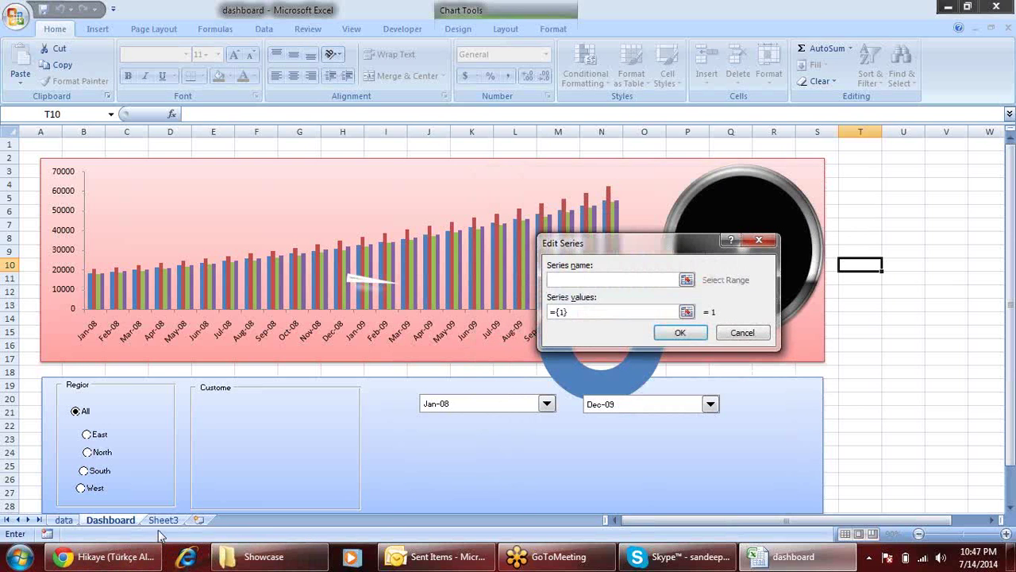
{"action": "left_click", "coordinate": [63, 520]}
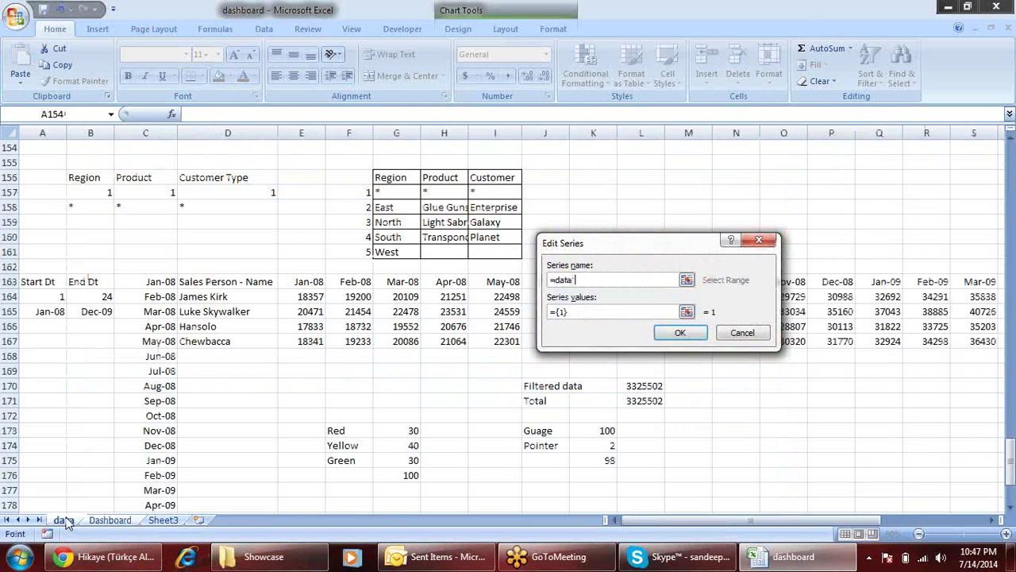
{"action": "left_click", "coordinate": [600, 314]}
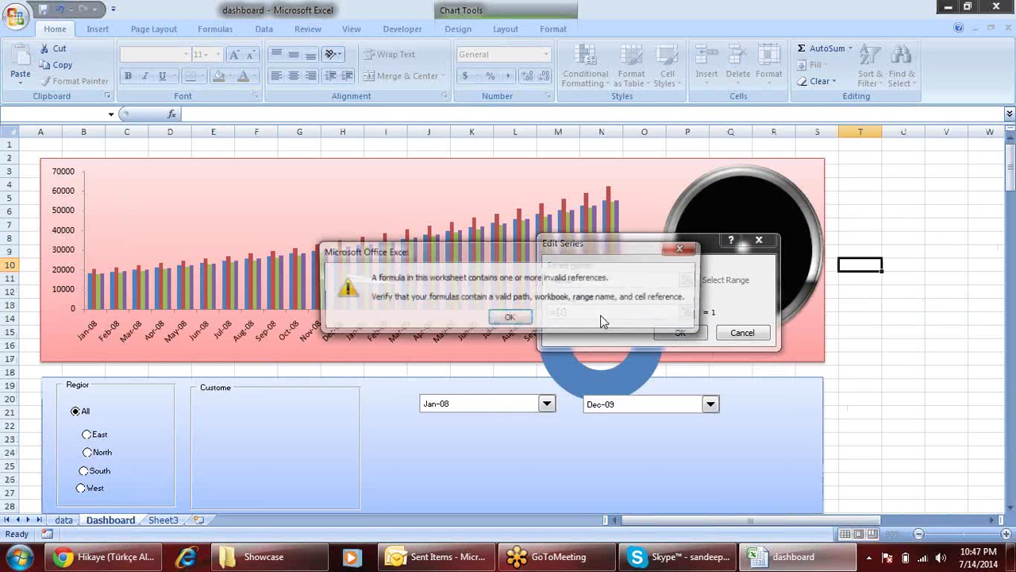
{"action": "left_click", "coordinate": [516, 319]}
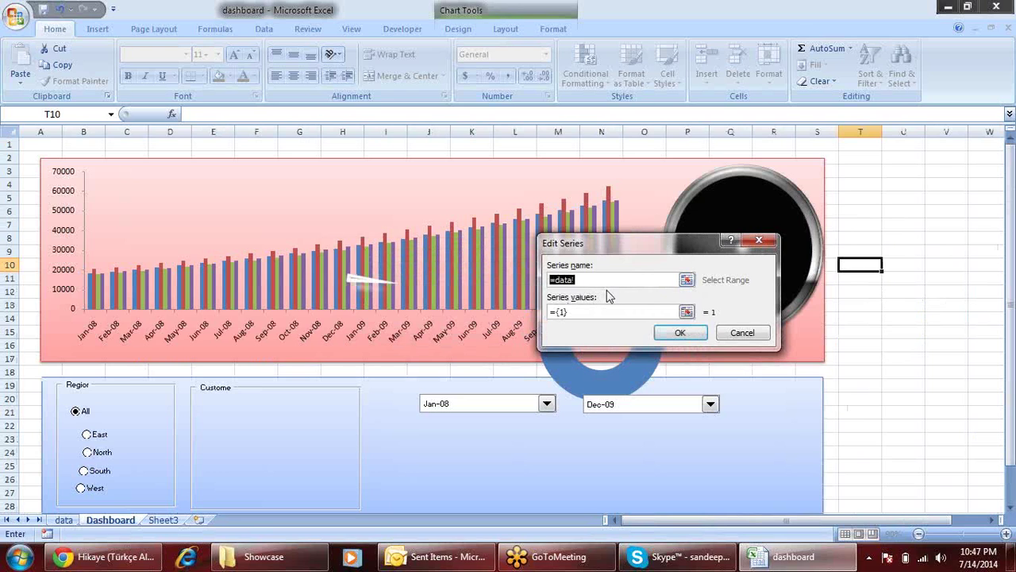
{"action": "key", "text": "BackSpace"}
- Set the new doughnut series values to data!$G$173:$G$176 and apply
{"action": "left_click", "coordinate": [167, 520]}
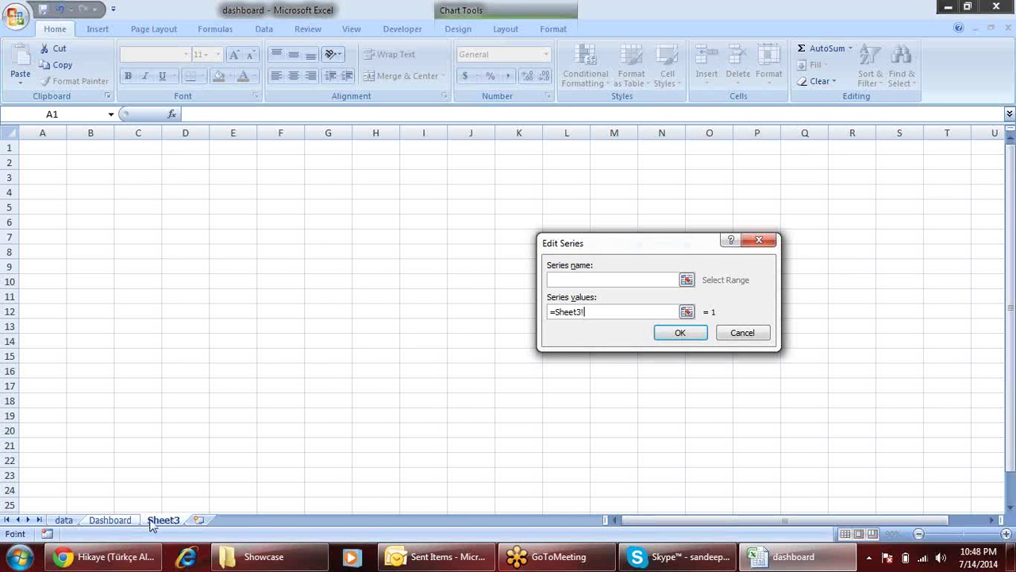
{"action": "left_click", "coordinate": [64, 520]}
{"action": "left_click_drag", "start_coordinate": [413, 430], "coordinate": [403, 476]}
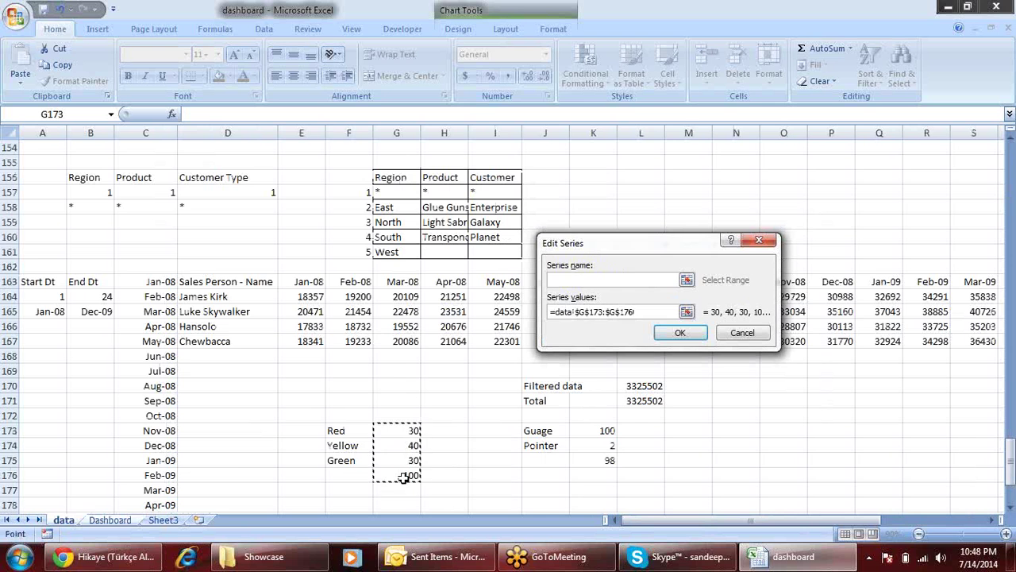
{"action": "left_click", "coordinate": [680, 332]}
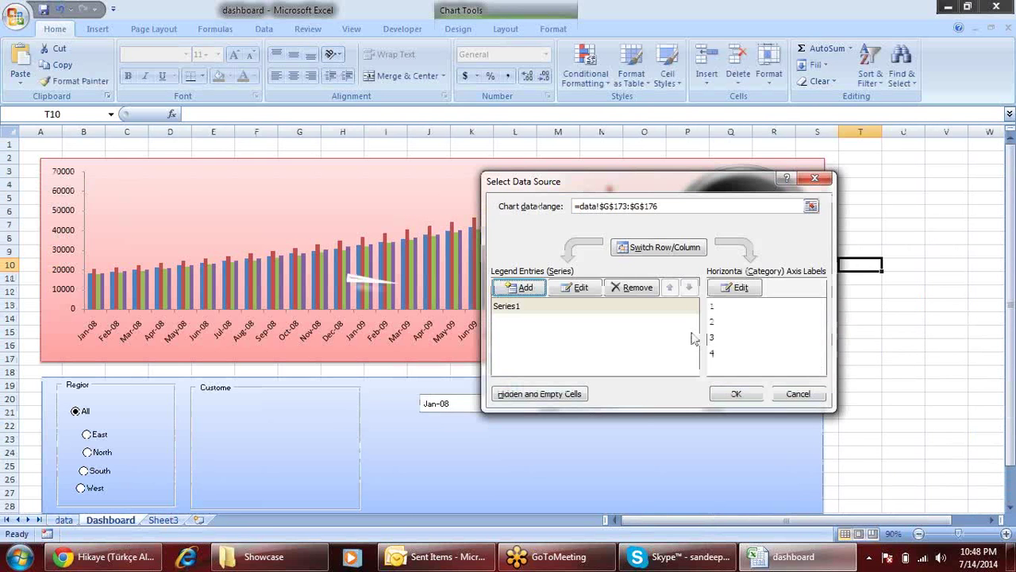
{"action": "left_click", "coordinate": [738, 395]}
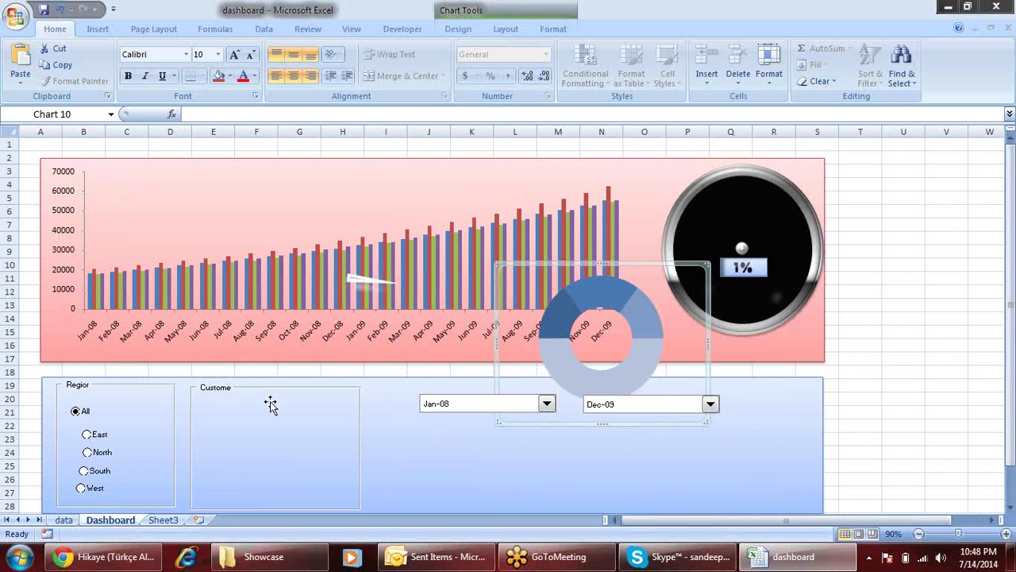
- Point the needle chart's Series1 values at data!$K$173:$K$175 (100, 2, 98)
{"action": "left_click", "coordinate": [359, 279]}
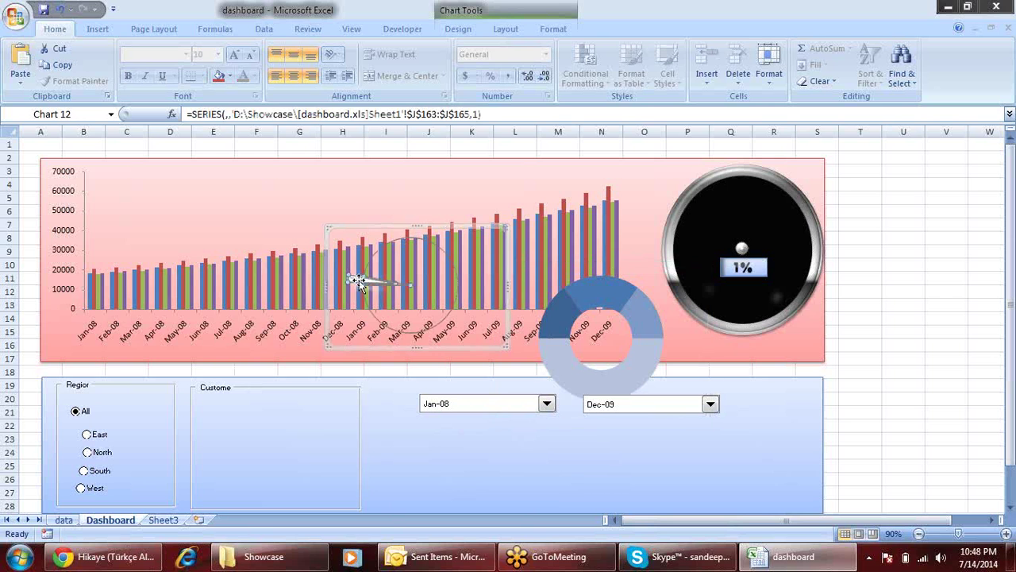
{"action": "right_click", "coordinate": [359, 281]}
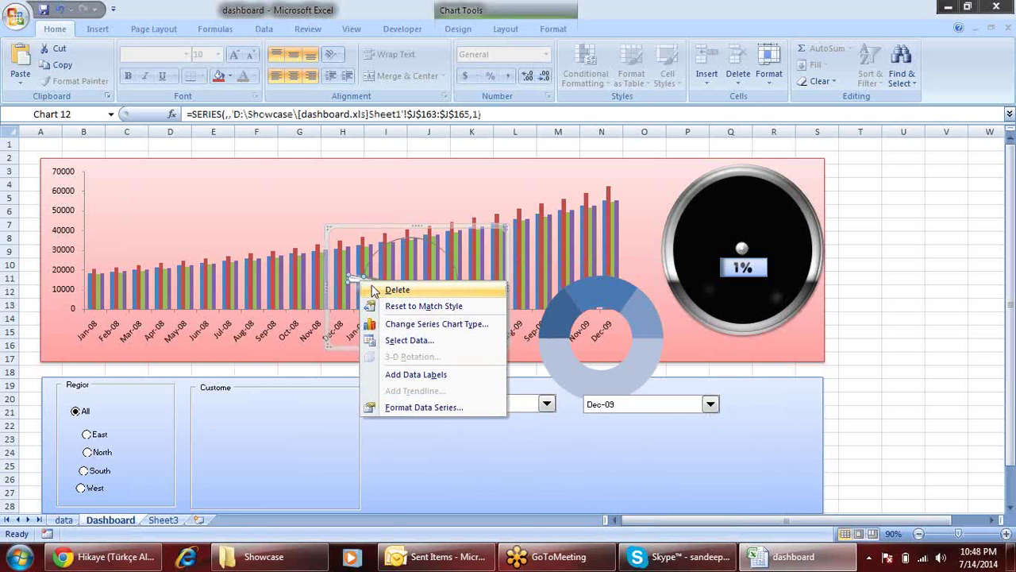
{"action": "left_click", "coordinate": [409, 341]}
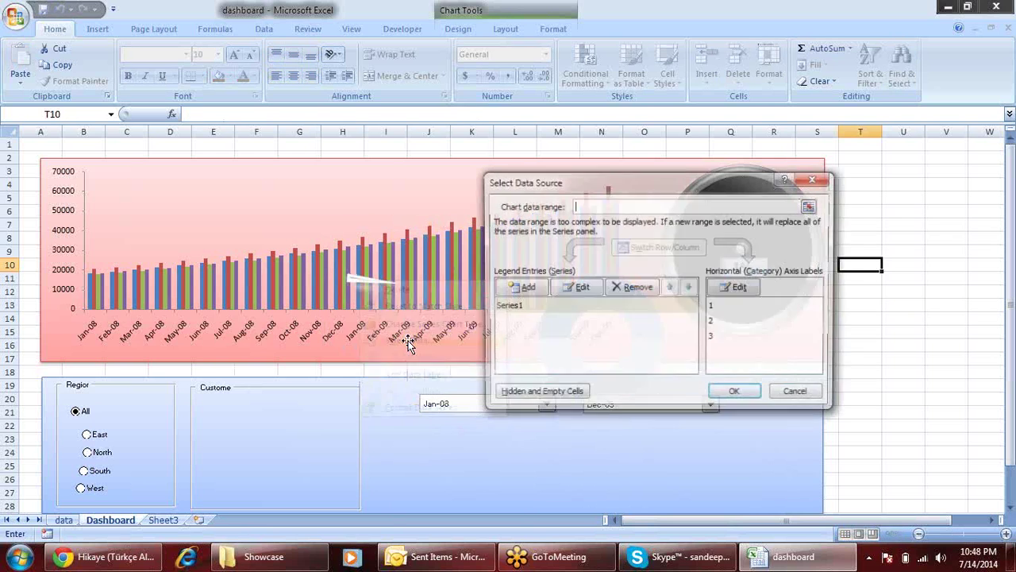
{"action": "left_click", "coordinate": [728, 287]}
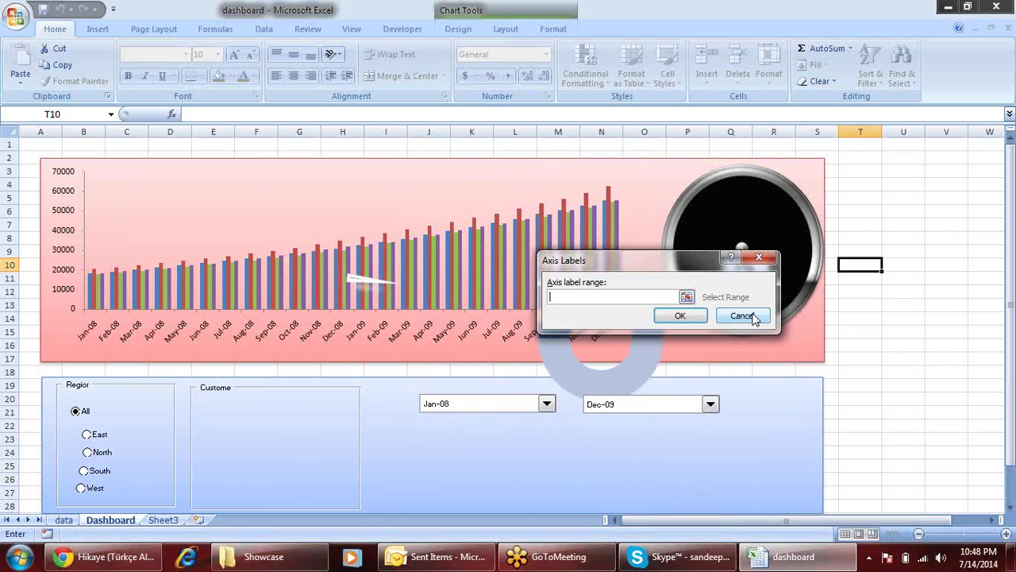
{"action": "left_click", "coordinate": [754, 317]}
{"action": "left_click", "coordinate": [567, 305]}
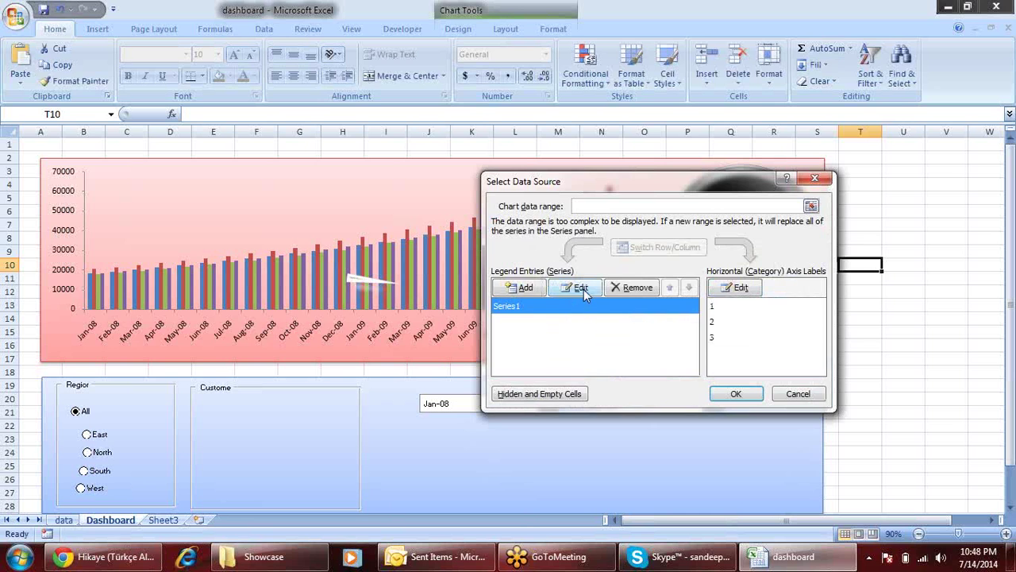
{"action": "left_click", "coordinate": [582, 287]}
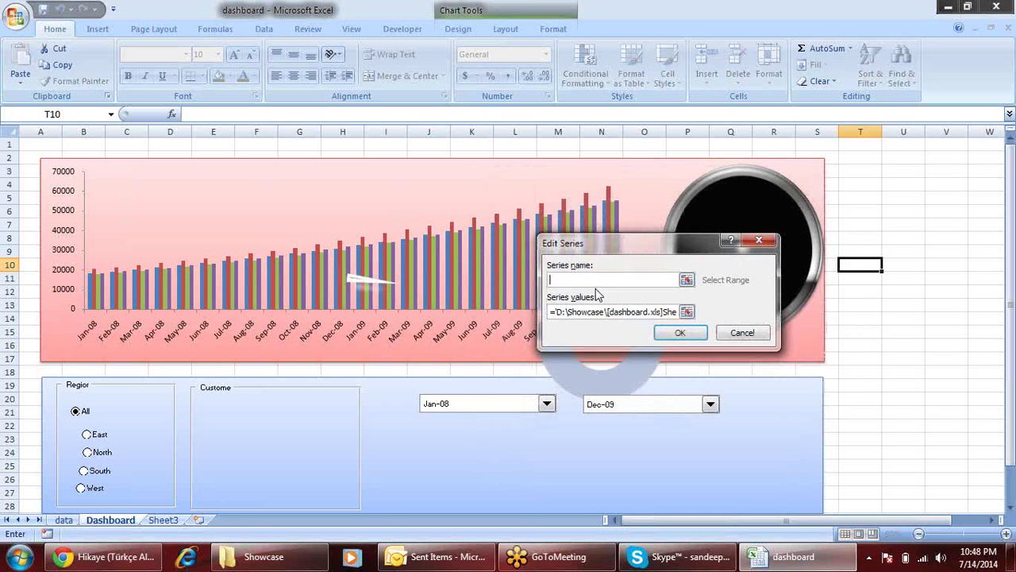
{"action": "left_click", "coordinate": [687, 312]}
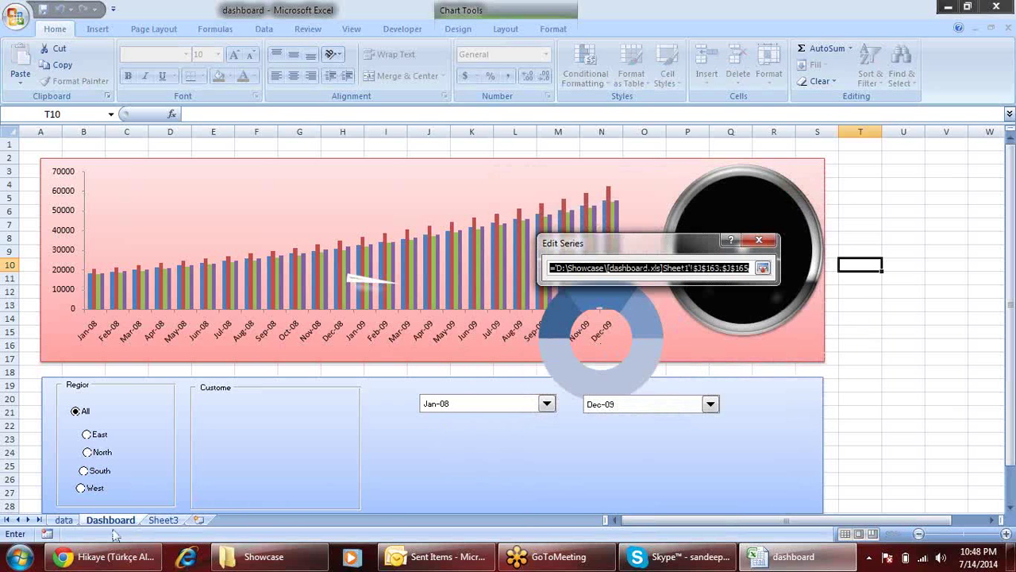
{"action": "left_click", "coordinate": [63, 520]}
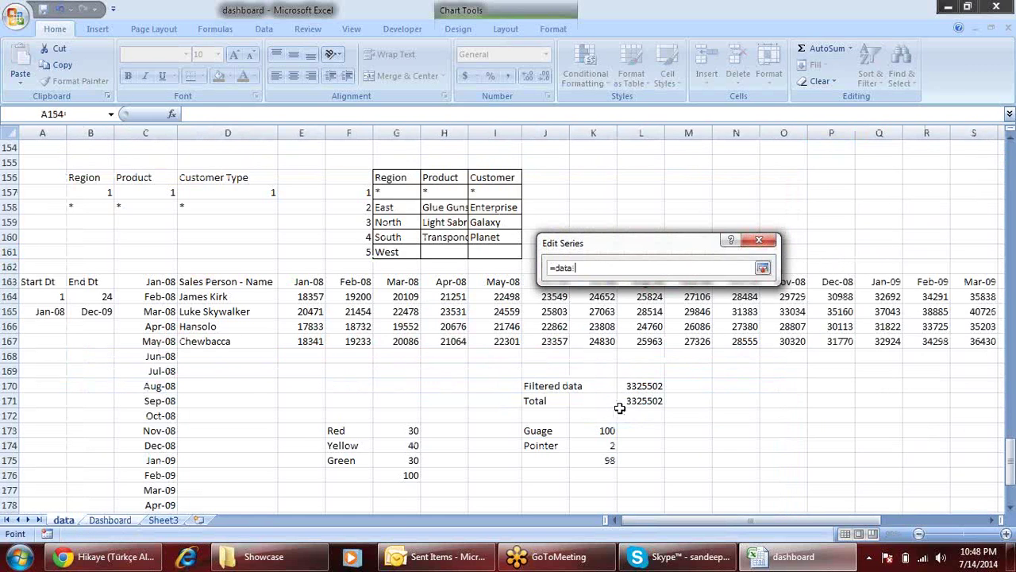
{"action": "left_click_drag", "start_coordinate": [607, 429], "coordinate": [607, 461]}
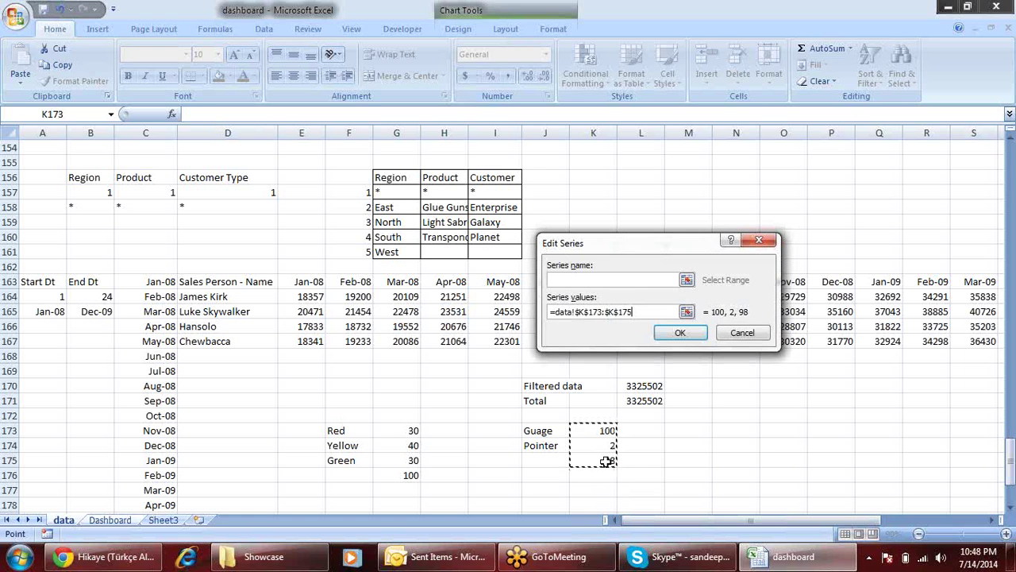
{"action": "left_click", "coordinate": [681, 332]}
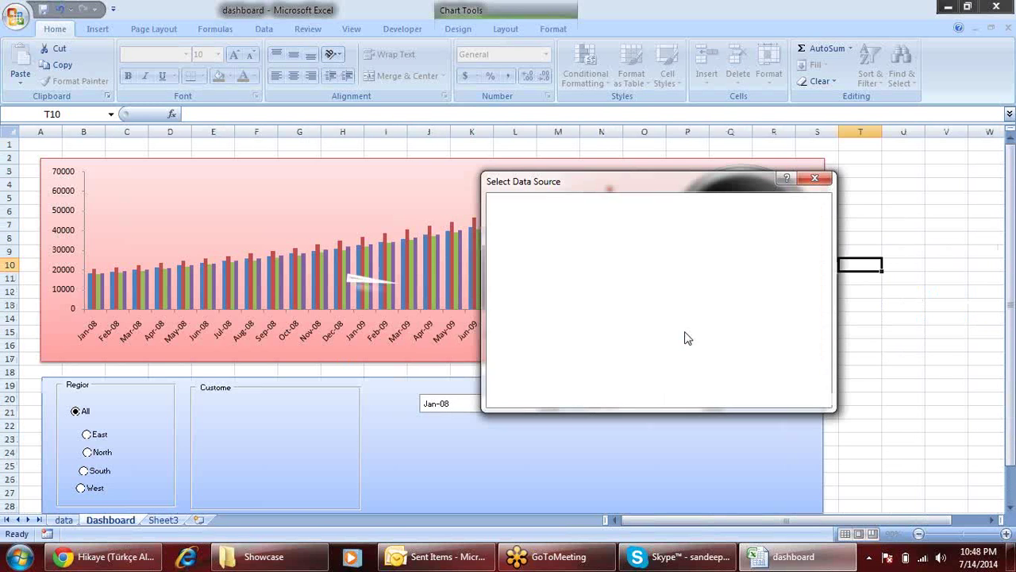
{"action": "left_click", "coordinate": [734, 396]}
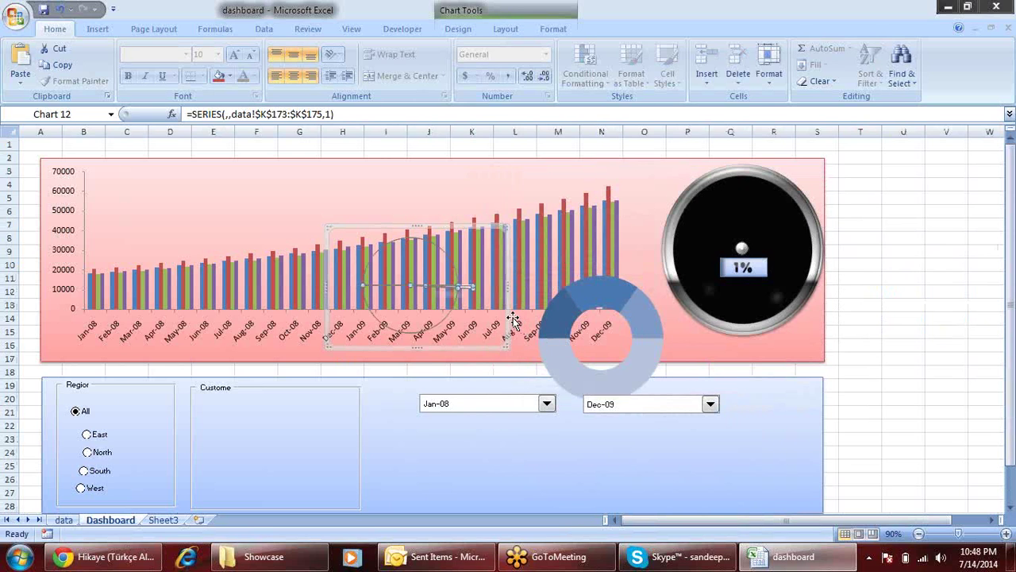
- Nudge the white needle within its chart, check the doughnut series, then show the desktop
{"action": "mouse_move", "coordinate": [471, 291]}
{"action": "left_mouse_down"}
{"action": "mouse_move", "coordinate": [450, 288]}
{"action": "mouse_move", "coordinate": [460, 304]}
{"action": "left_mouse_up"}
{"action": "key", "text": "Escape"}
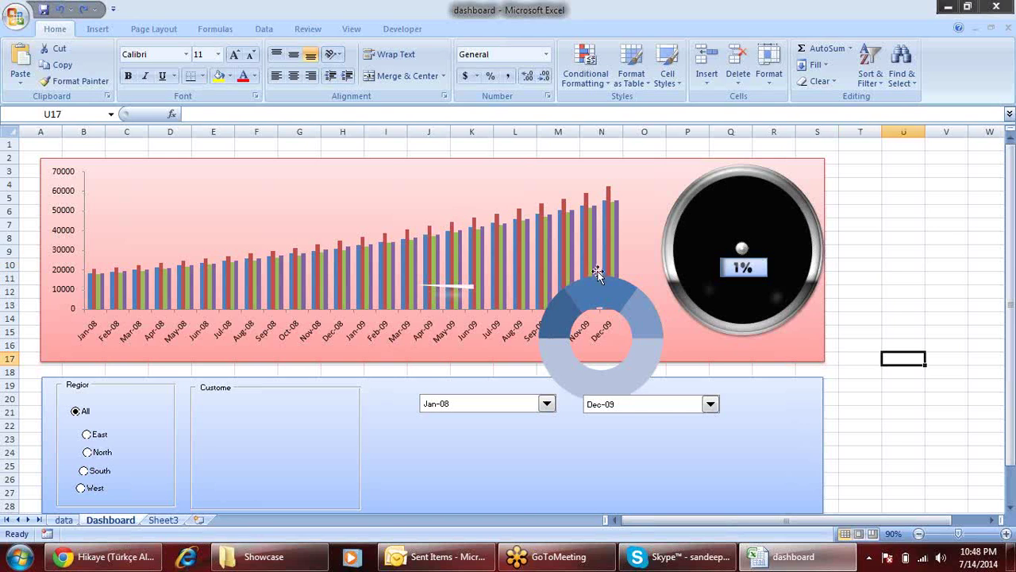
{"action": "left_click", "coordinate": [606, 290]}
{"action": "left_click", "coordinate": [605, 292]}
{"action": "left_click", "coordinate": [606, 296]}
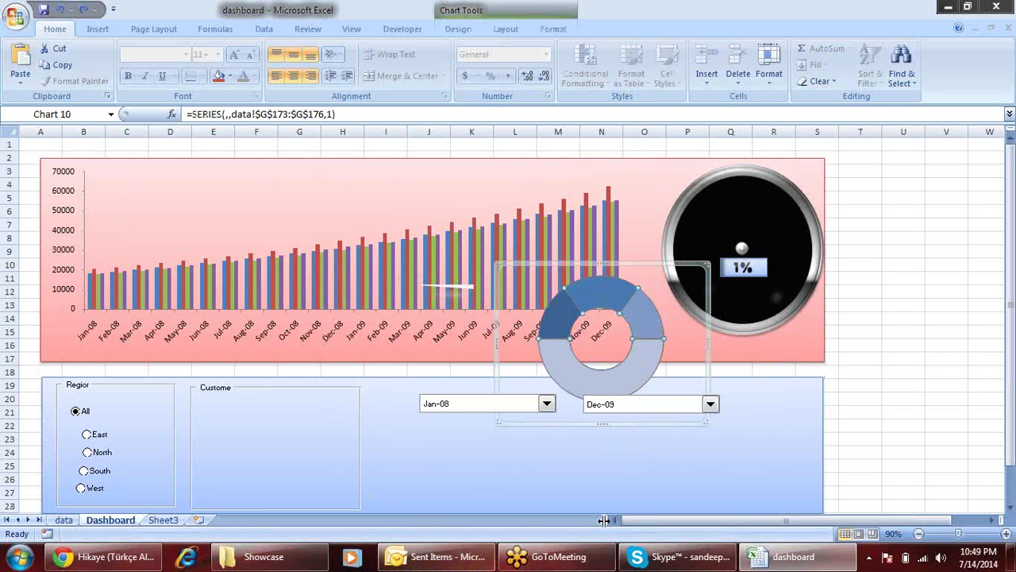
{"action": "key", "text": "super+d"}
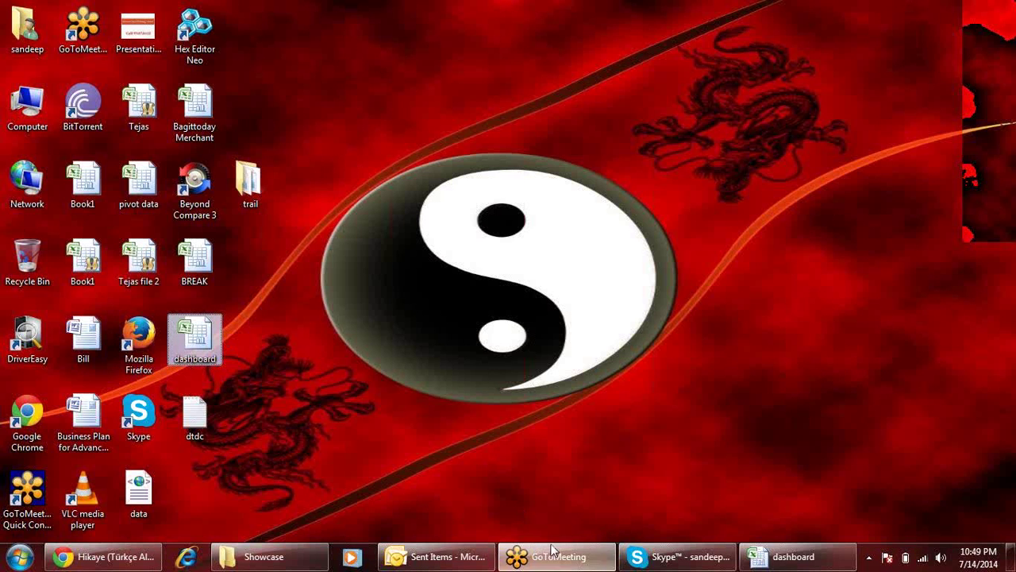
- Open the dashboard workbook from the Showcase folder on Local Disk (D:)
{"action": "left_click", "coordinate": [264, 557]}
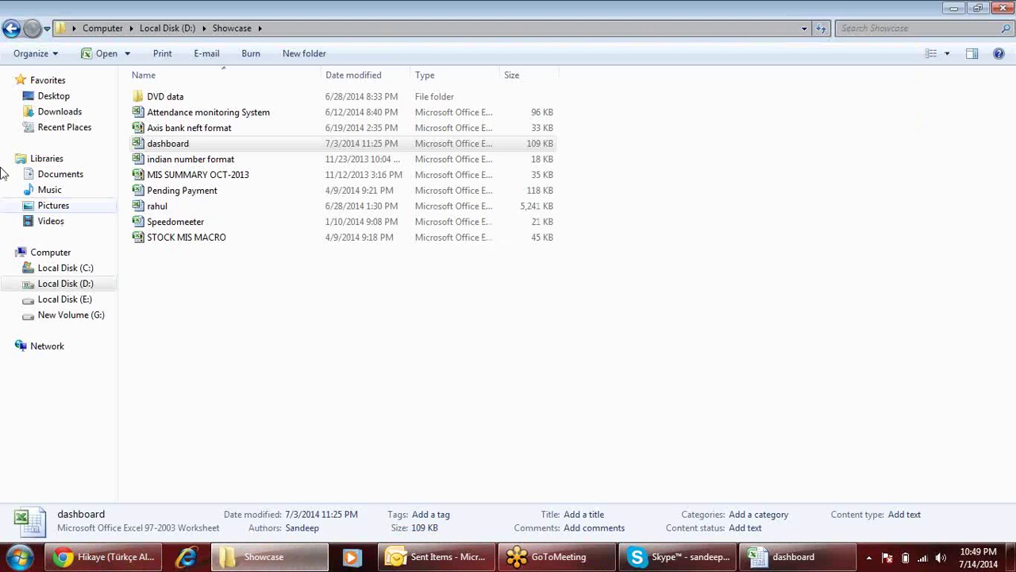
{"action": "double_click", "coordinate": [191, 144]}
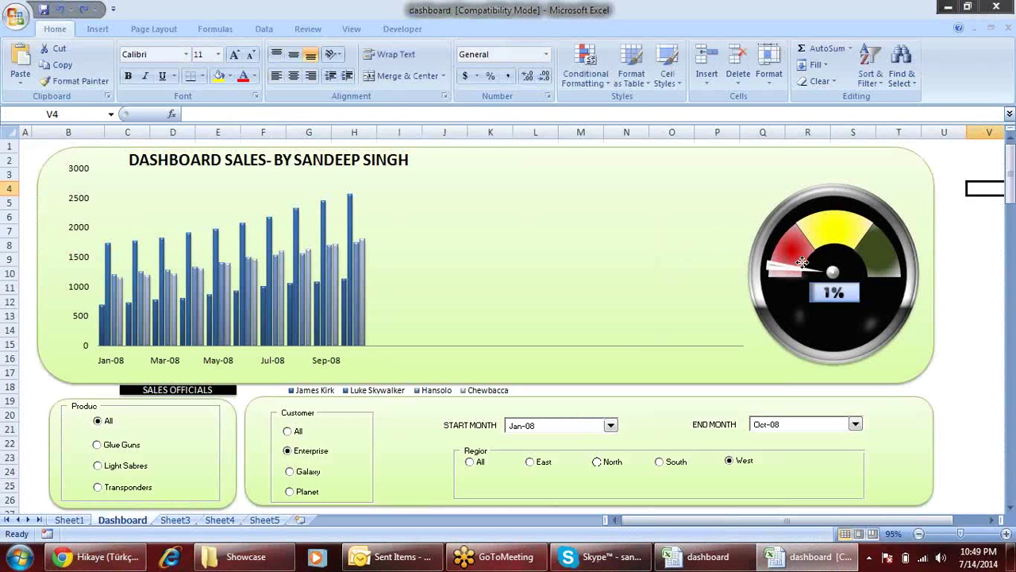
- Drag the transparent needle chart off the gauge to the left, then switch to the other dashboard workbook
{"action": "left_click", "coordinate": [802, 262]}
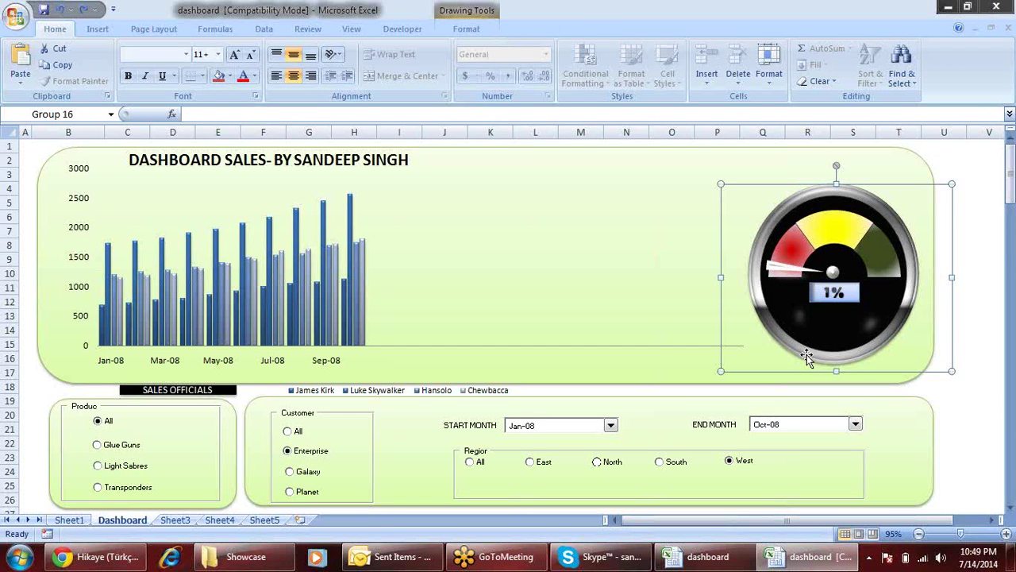
{"action": "left_click_drag", "start_coordinate": [806, 354], "coordinate": [729, 370]}
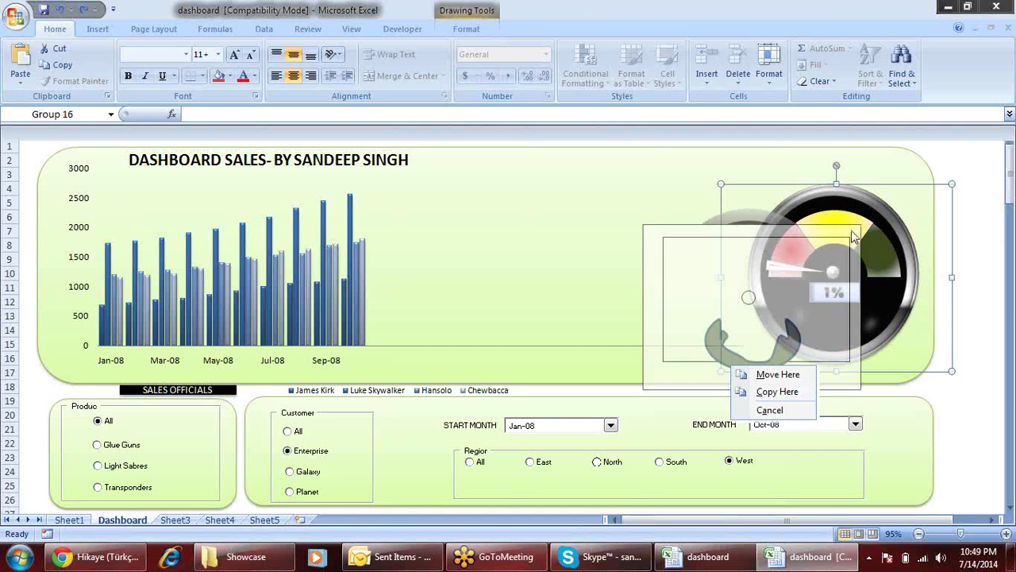
{"action": "key", "text": "Escape"}
{"action": "right_click", "coordinate": [838, 218]}
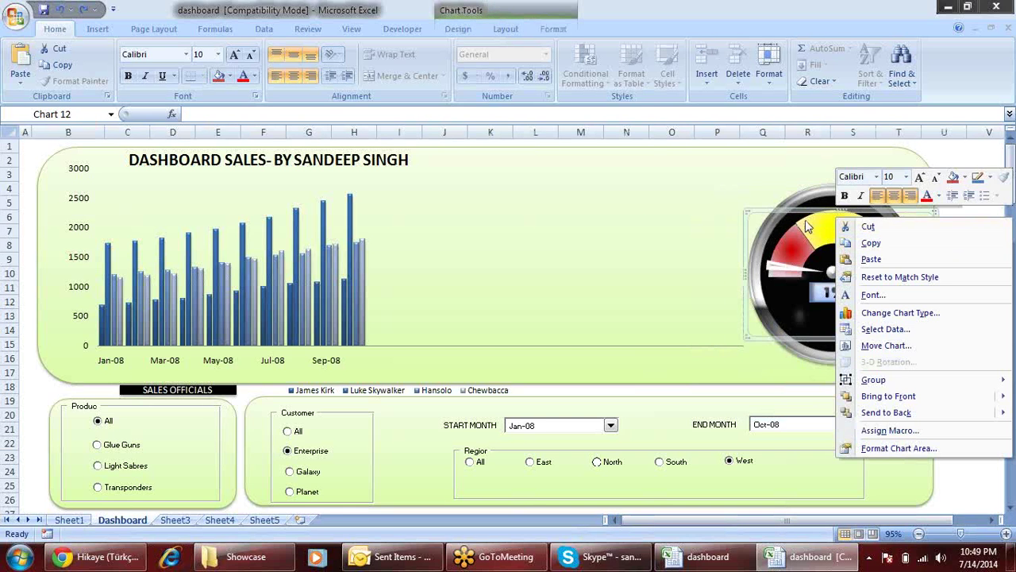
{"action": "left_click", "coordinate": [767, 210]}
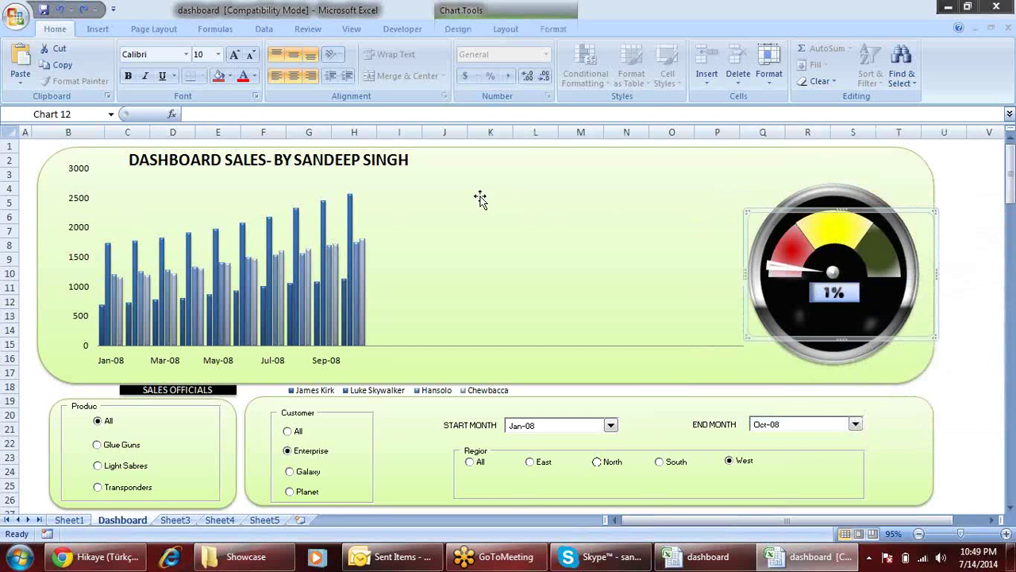
{"action": "left_click_drag", "start_coordinate": [913, 213], "coordinate": [632, 229]}
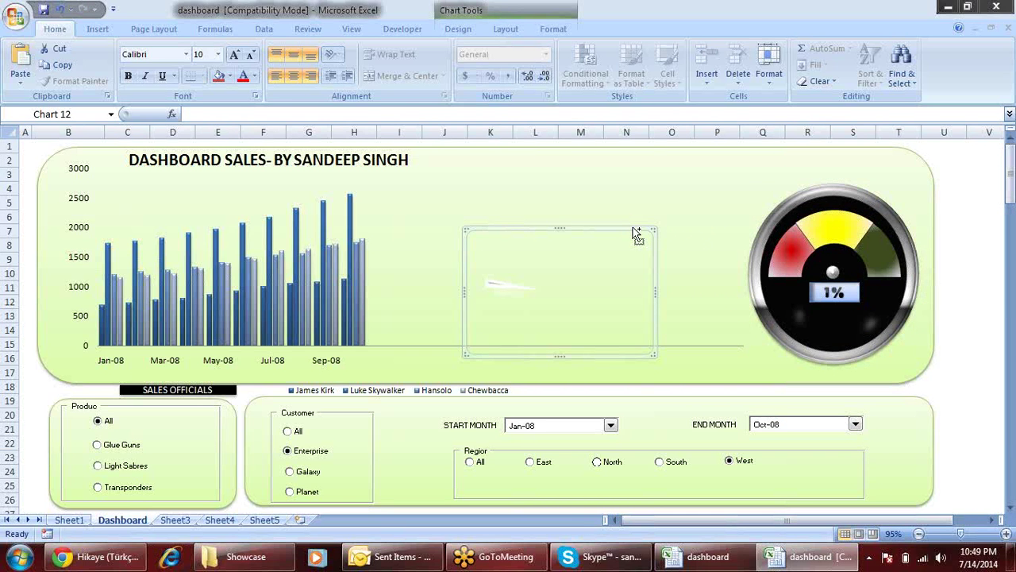
{"action": "key", "text": "alt+Tab"}
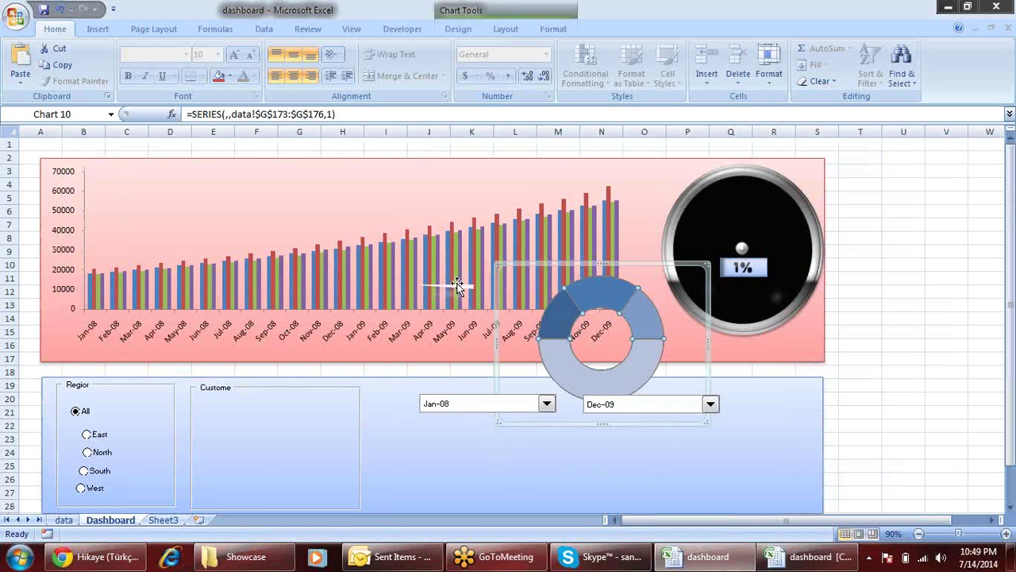
- Paste only the copied formats onto the small transparent overlay chart
{"action": "left_click", "coordinate": [457, 286]}
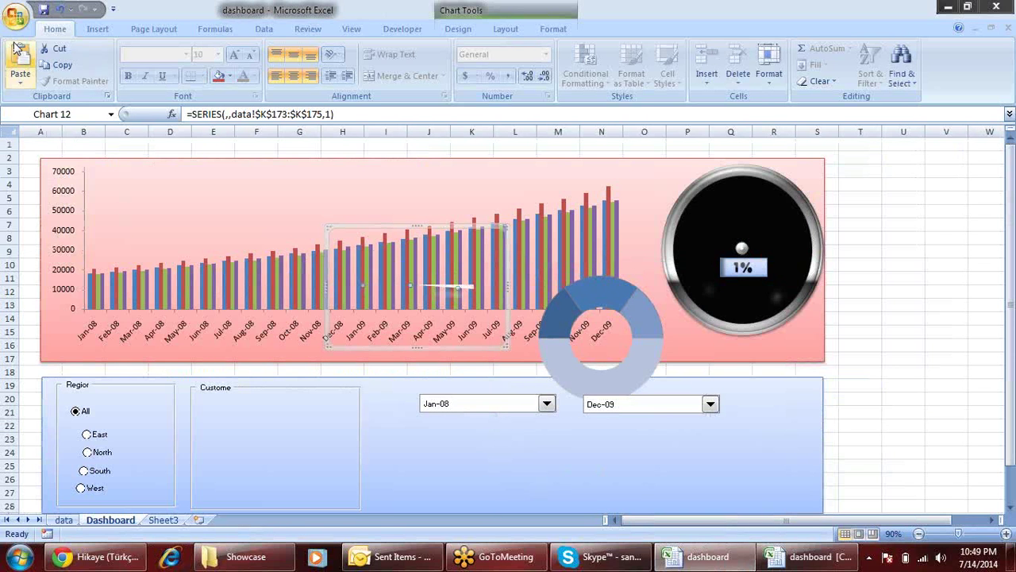
{"action": "left_click", "coordinate": [22, 79]}
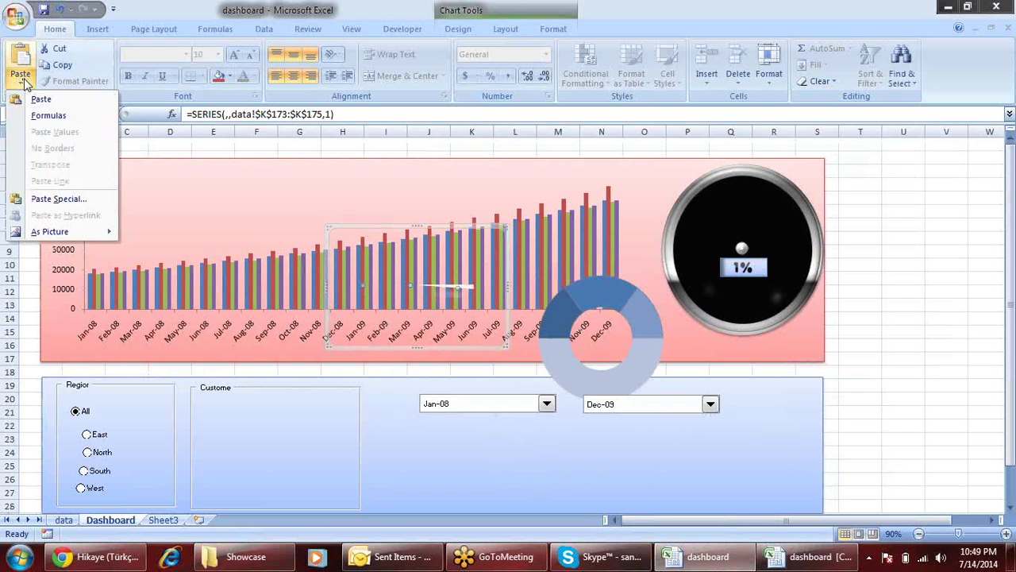
{"action": "left_click", "coordinate": [70, 204]}
{"action": "left_click", "coordinate": [625, 287]}
{"action": "left_click", "coordinate": [628, 326]}
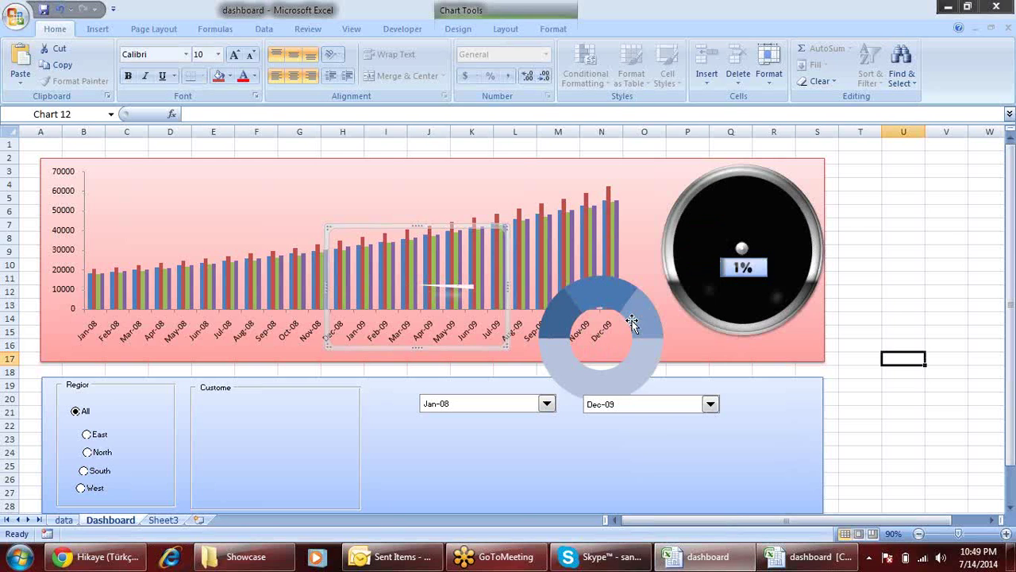
- Set the overlay chart's data series first slice angle to 270°
{"action": "right_click", "coordinate": [458, 292]}
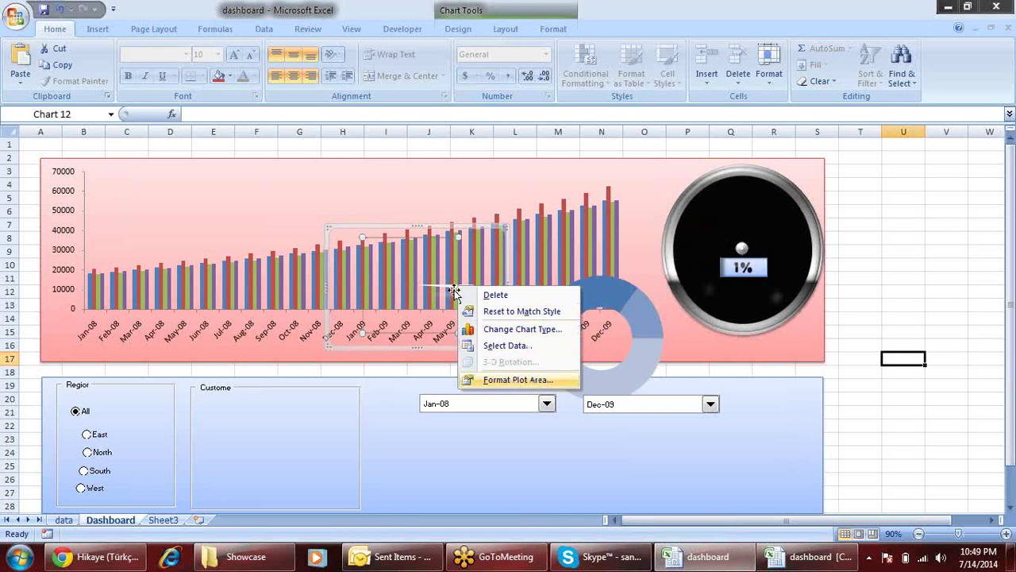
{"action": "left_click", "coordinate": [454, 293]}
{"action": "left_click", "coordinate": [473, 288]}
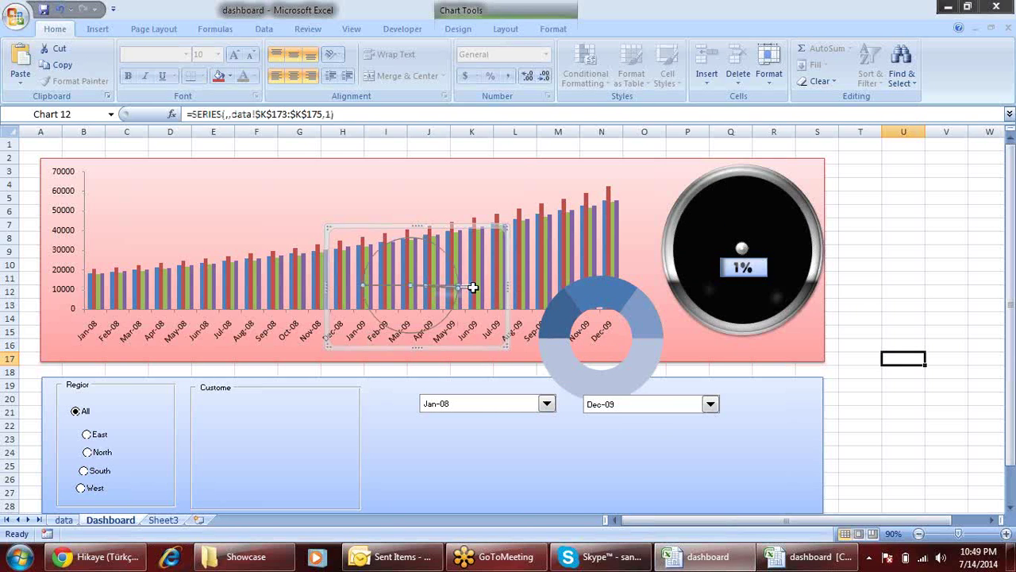
{"action": "right_click", "coordinate": [473, 287]}
{"action": "left_click", "coordinate": [514, 415]}
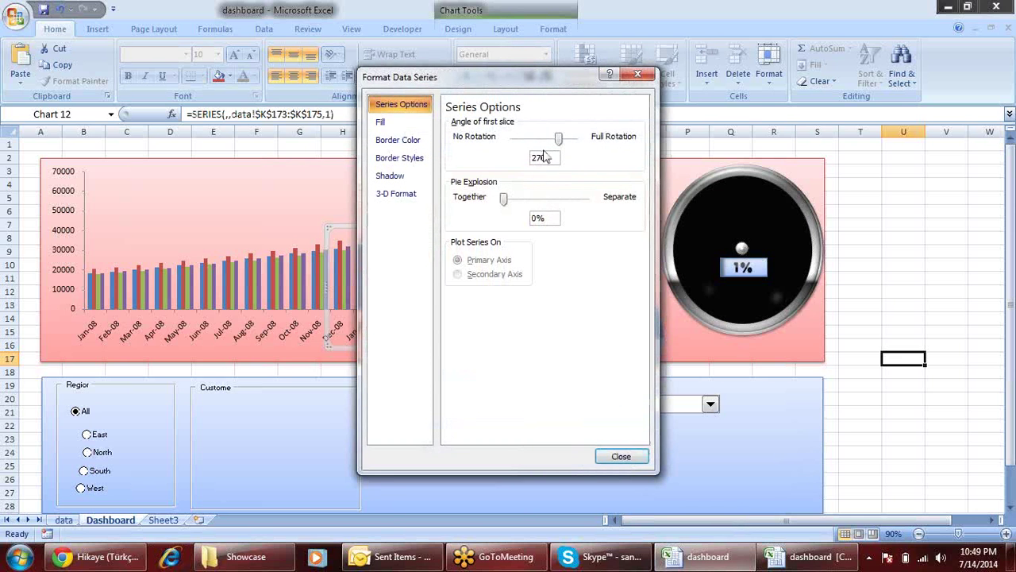
{"action": "mouse_move", "coordinate": [546, 78]}
{"action": "left_mouse_down"}
{"action": "mouse_move", "coordinate": [819, 130]}
{"action": "mouse_move", "coordinate": [703, 89]}
{"action": "left_mouse_up"}
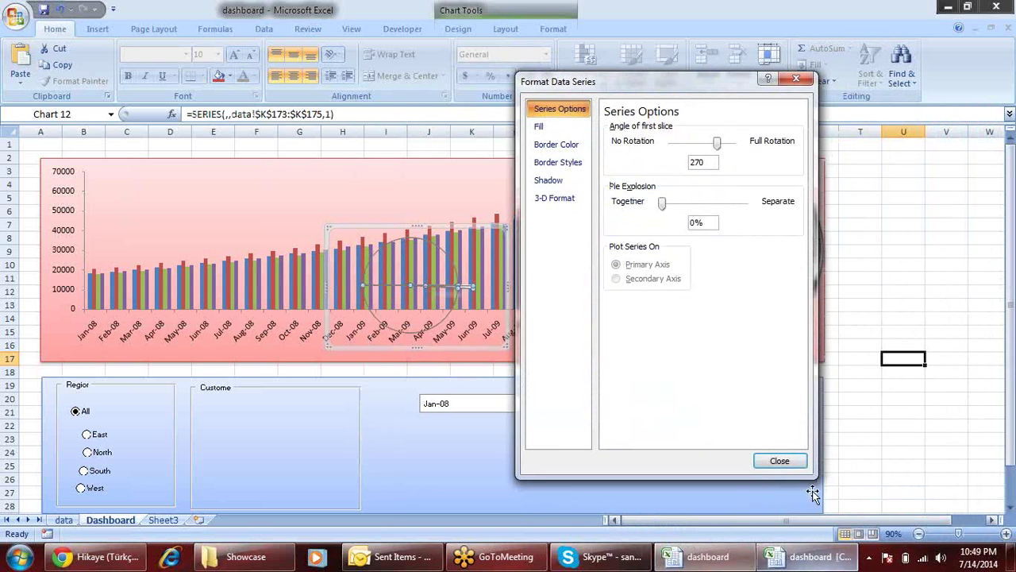
{"action": "left_click", "coordinate": [780, 461]}
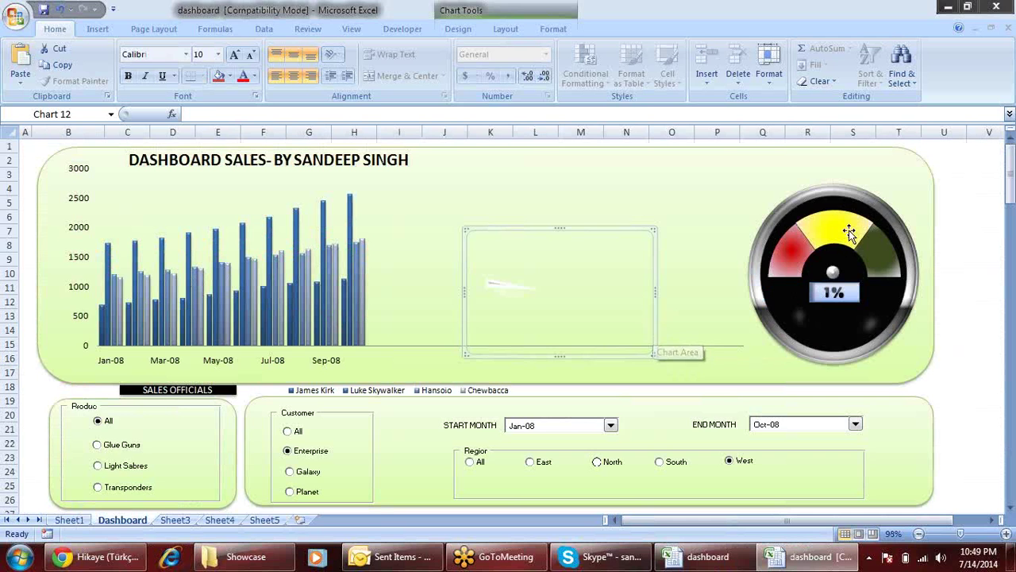
- Paste the green gauge's red, yellow and olive formats onto the pink dashboard's doughnut chart
{"action": "left_click", "coordinate": [847, 232]}
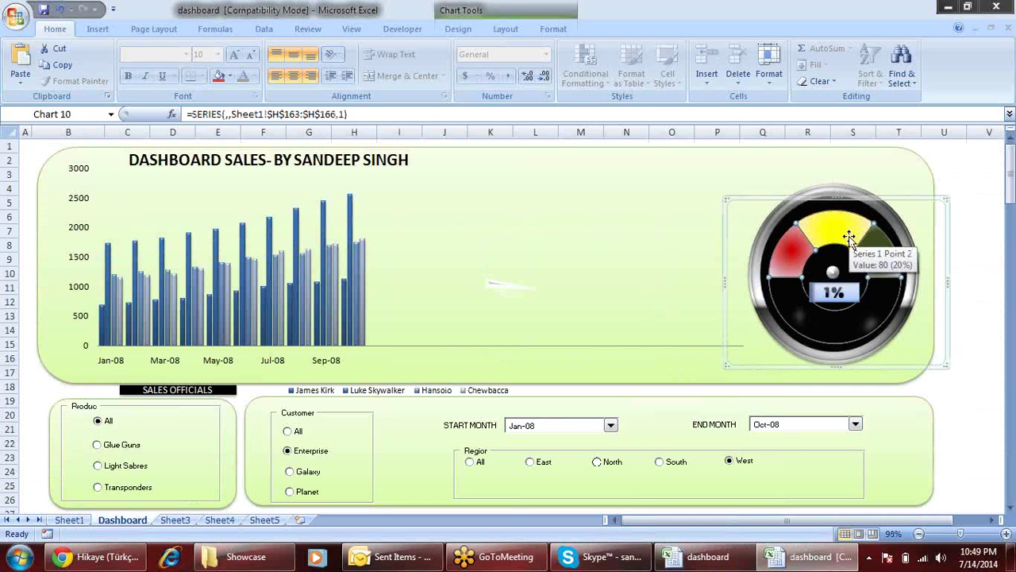
{"action": "key", "text": "ctrl+Tab"}
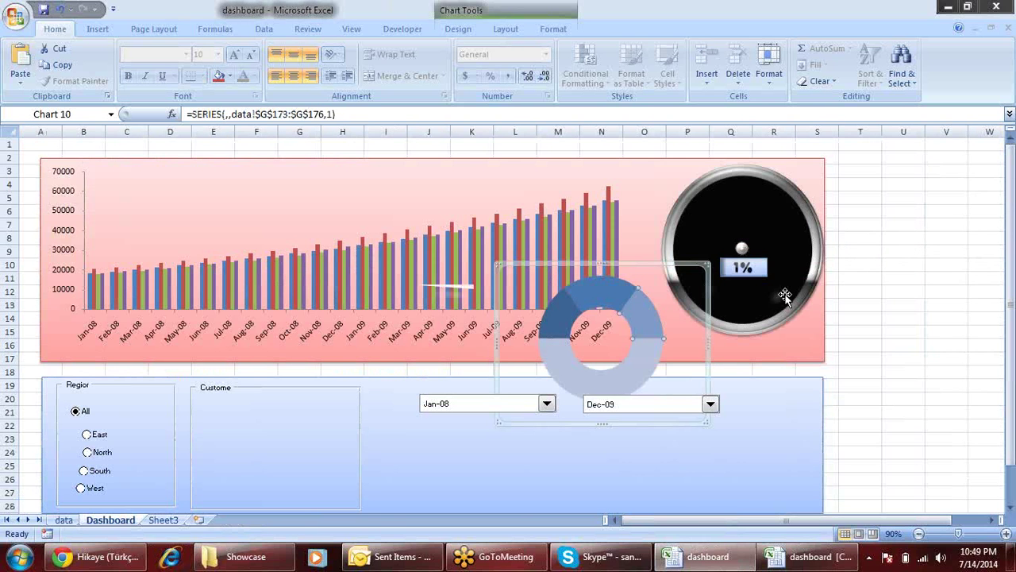
{"action": "left_click", "coordinate": [605, 278]}
{"action": "left_click", "coordinate": [635, 265]}
{"action": "key", "text": "alt+e"}
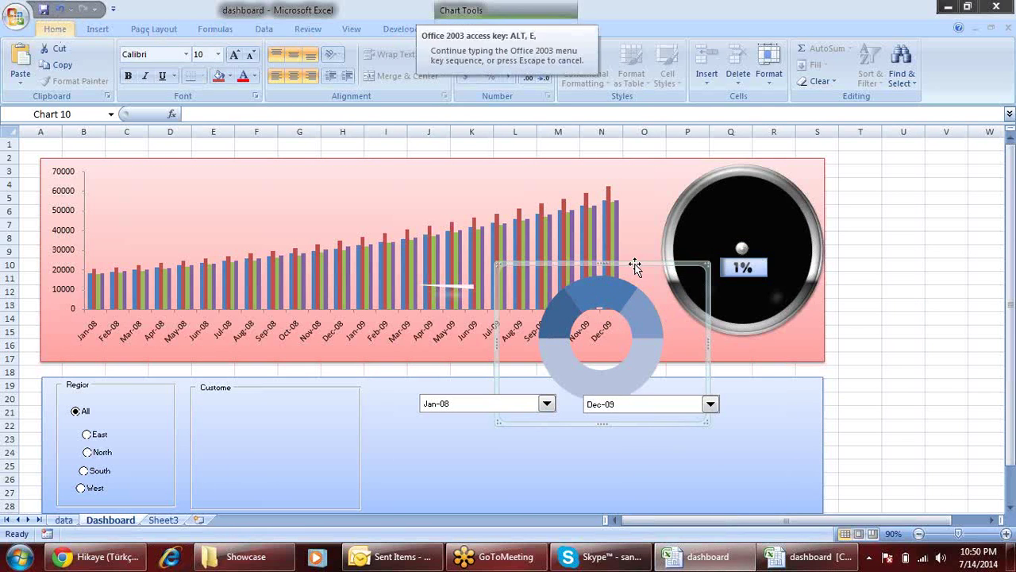
{"action": "key", "text": "s"}
{"action": "left_click", "coordinate": [633, 286]}
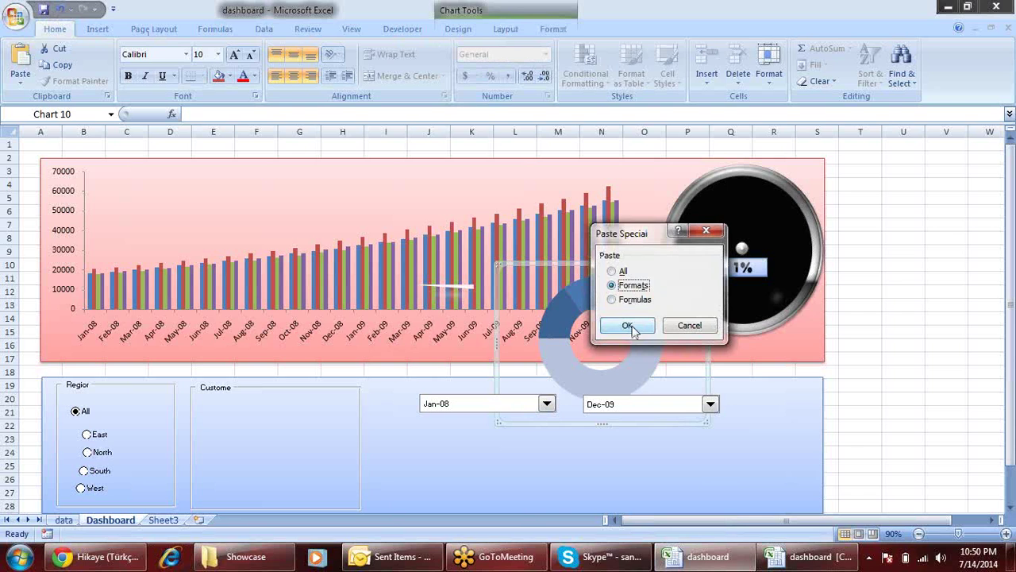
{"action": "left_click", "coordinate": [631, 326]}
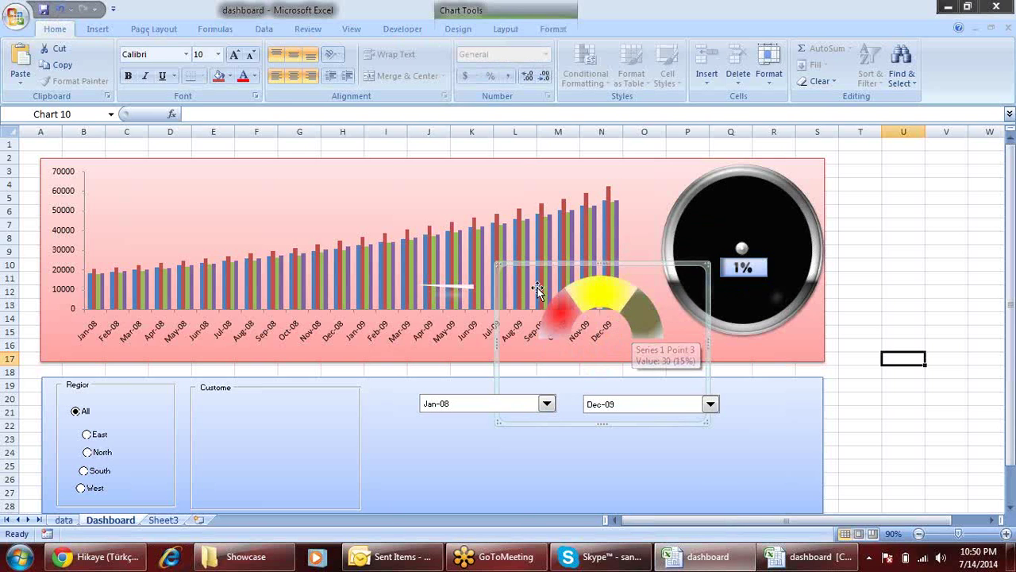
- Move the semicircle gauge onto the top of the black dial and nudge it into place
{"action": "left_click_drag", "start_coordinate": [611, 268], "coordinate": [756, 179]}
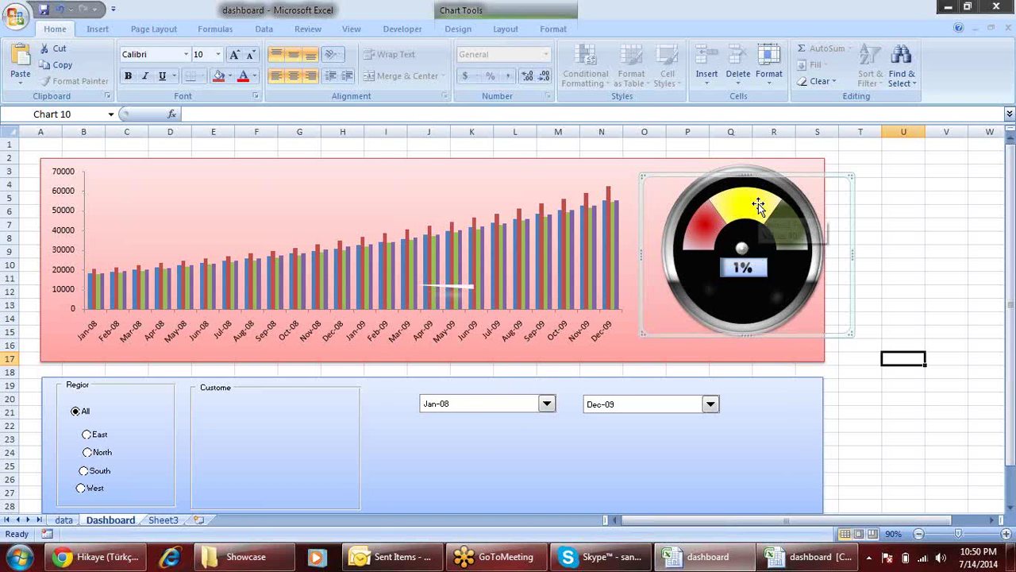
{"action": "mouse_move", "coordinate": [758, 202]}
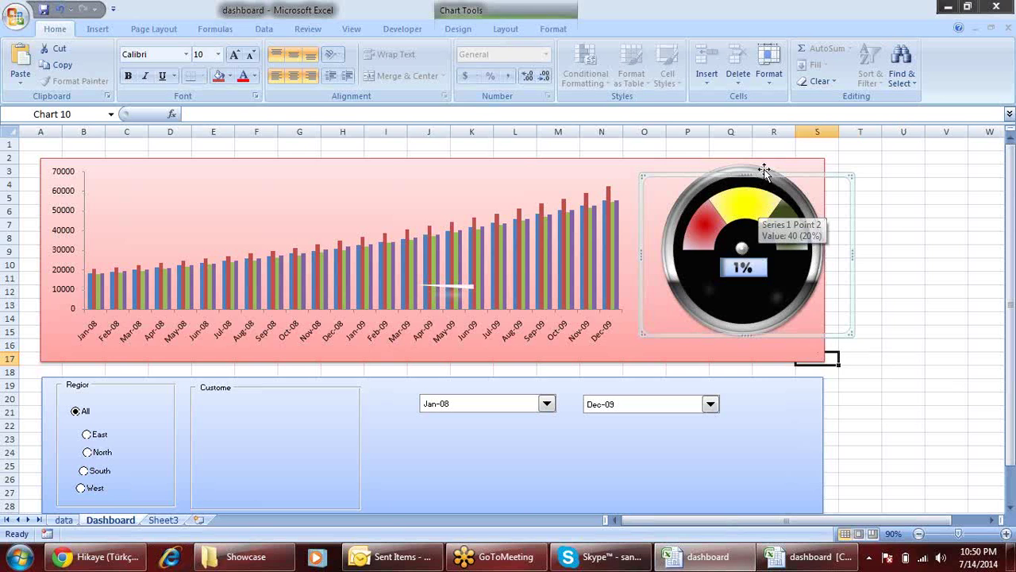
{"action": "left_click_drag", "start_coordinate": [765, 169], "coordinate": [760, 173]}
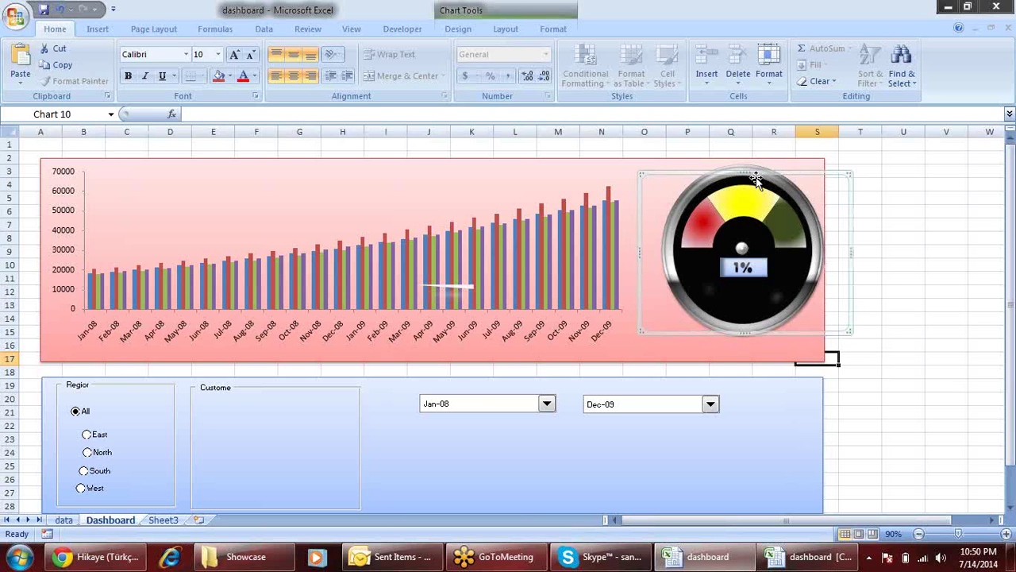
{"action": "left_click", "coordinate": [464, 287]}
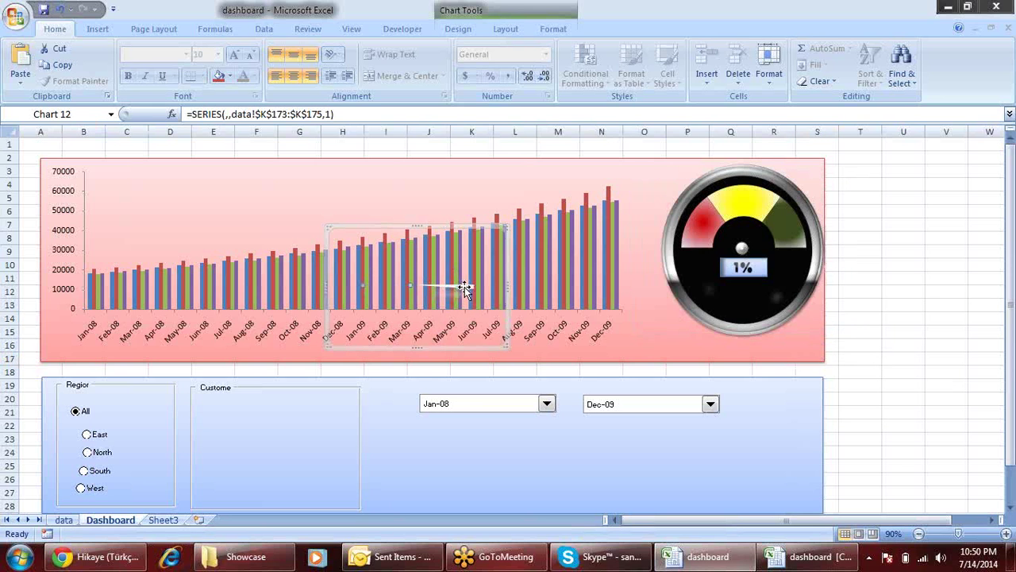
{"action": "left_click", "coordinate": [760, 273]}
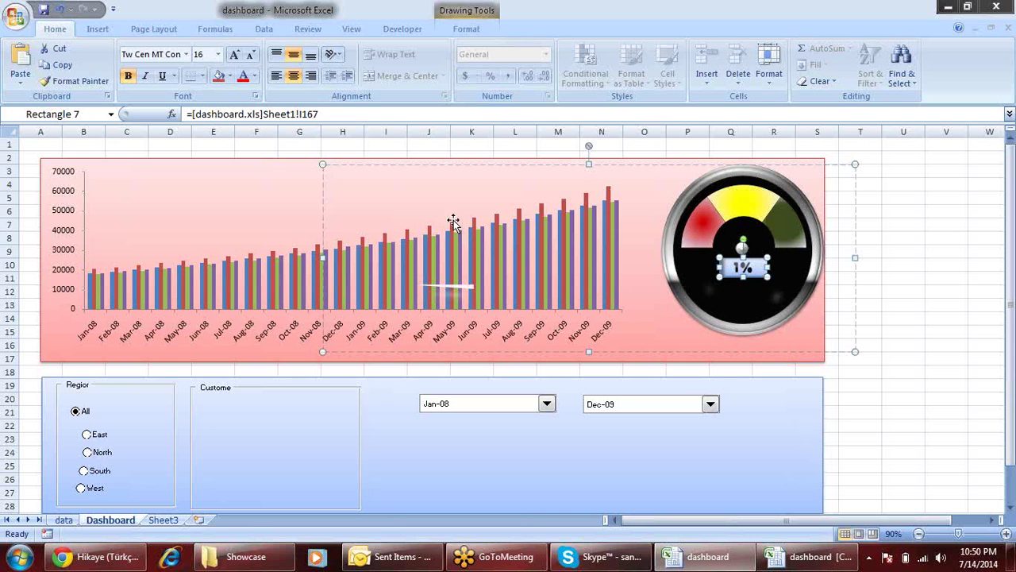
- Draw a rectangle below the chart and link its text to data!K173
{"action": "left_click", "coordinate": [97, 30]}
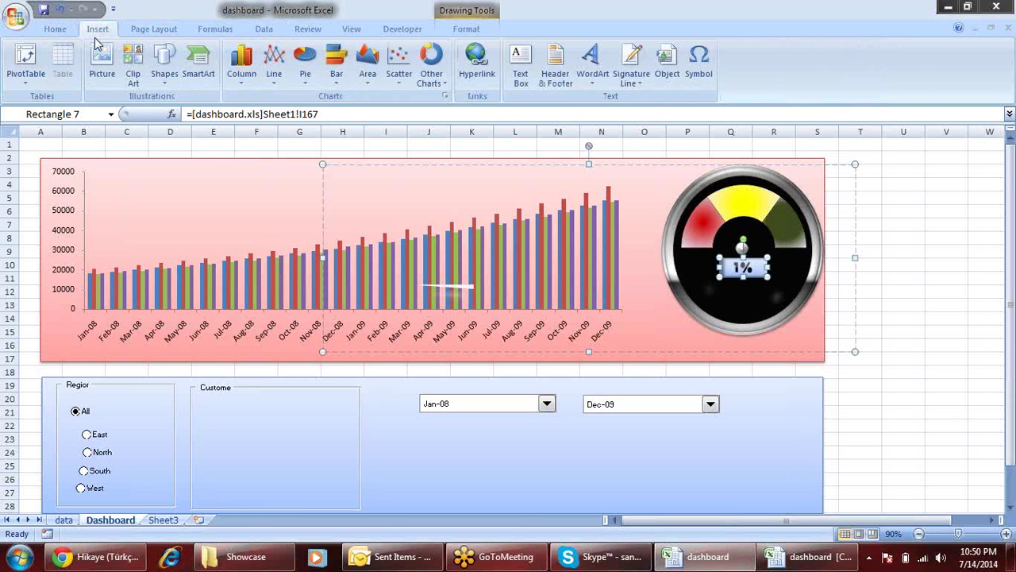
{"action": "left_click", "coordinate": [164, 63]}
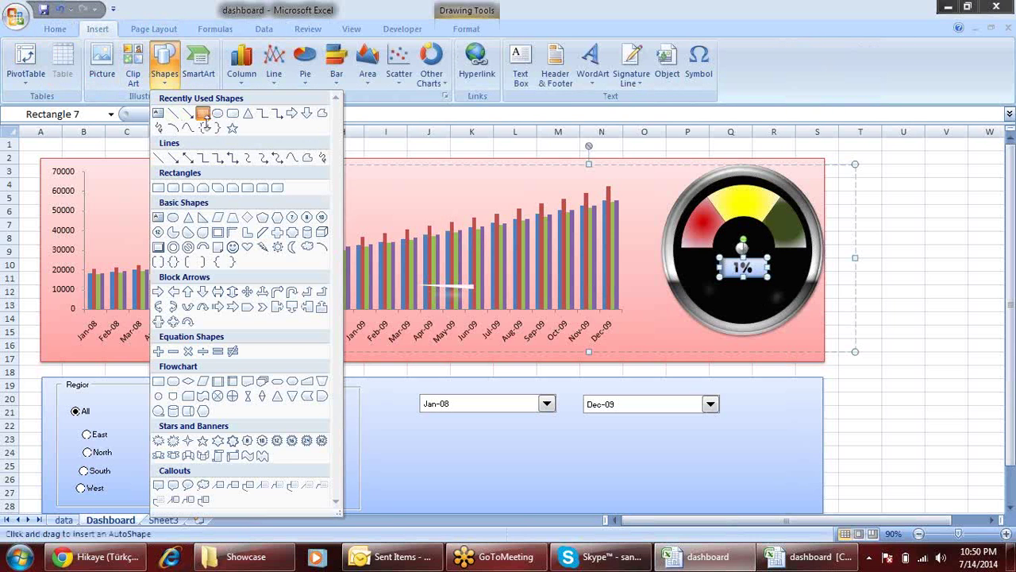
{"action": "left_click", "coordinate": [202, 114]}
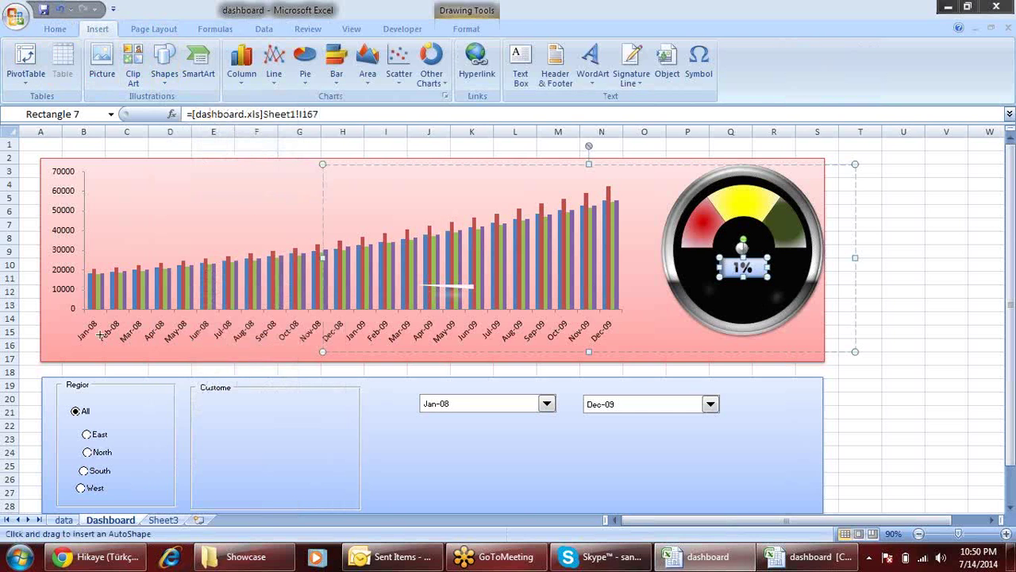
{"action": "left_click_drag", "start_coordinate": [105, 333], "coordinate": [200, 369]}
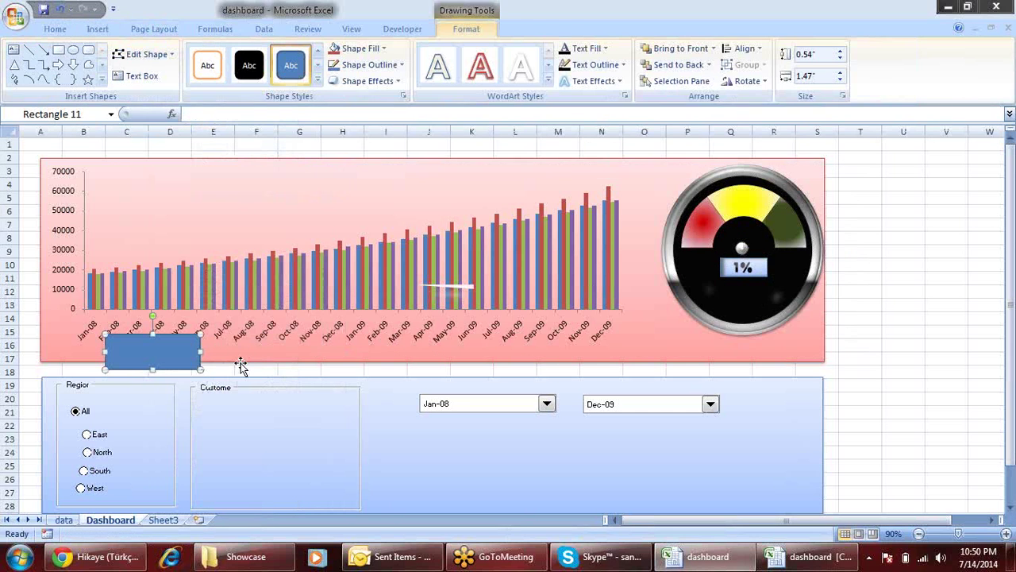
{"action": "left_click", "coordinate": [207, 112]}
{"action": "type", "text": "="}
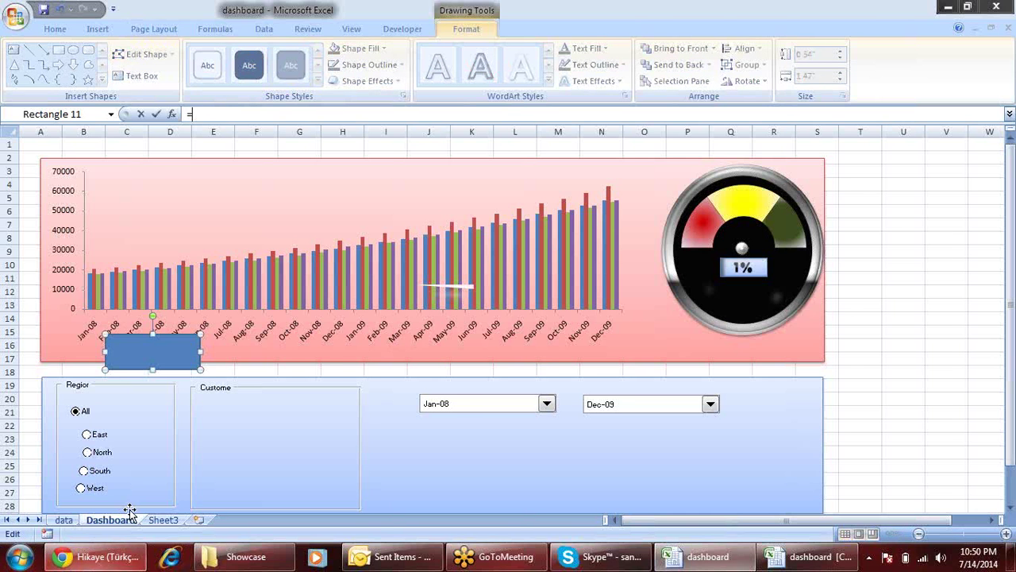
{"action": "left_click", "coordinate": [64, 519]}
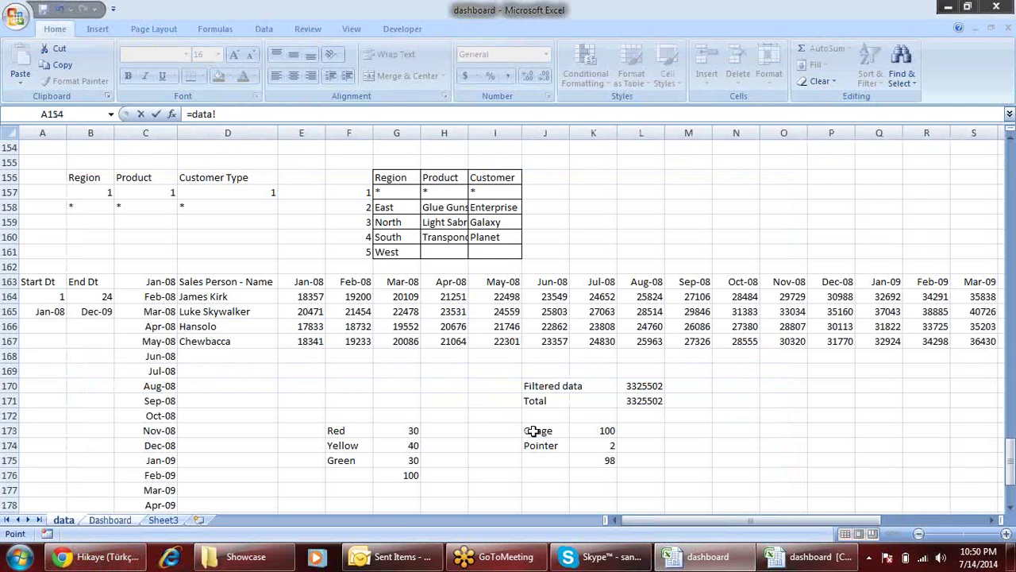
{"action": "left_click", "coordinate": [609, 431]}
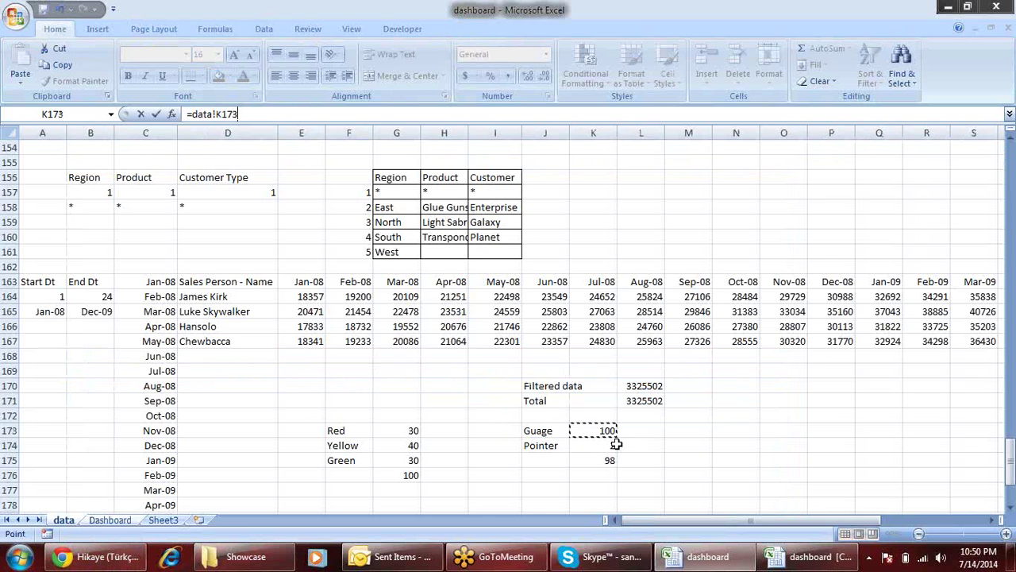
{"action": "key", "text": "Return"}
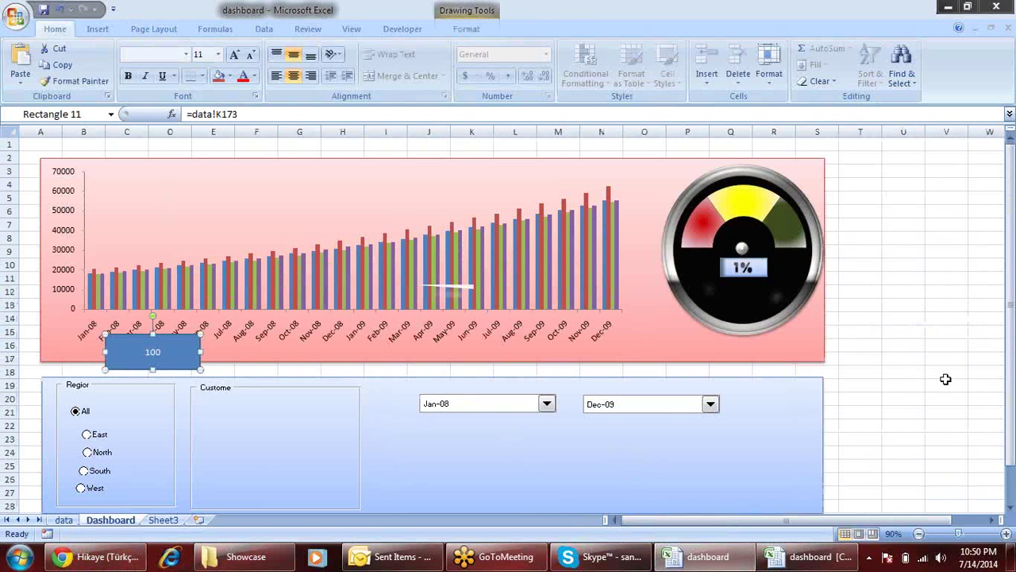
{"action": "left_click", "coordinate": [861, 360]}
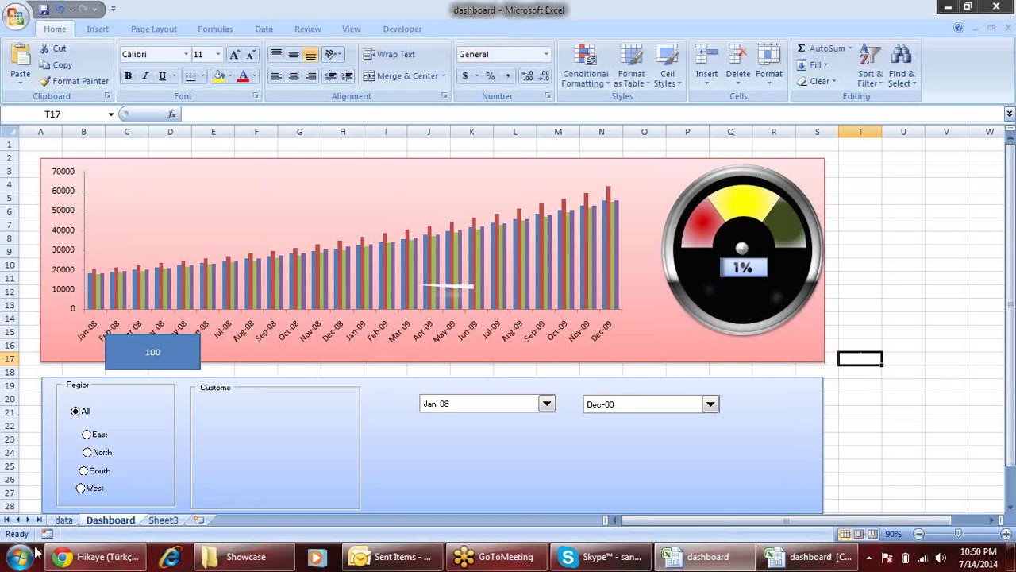
- Filter through East, North, South and West, return to All, and select the 100 box
{"action": "left_click", "coordinate": [95, 439]}
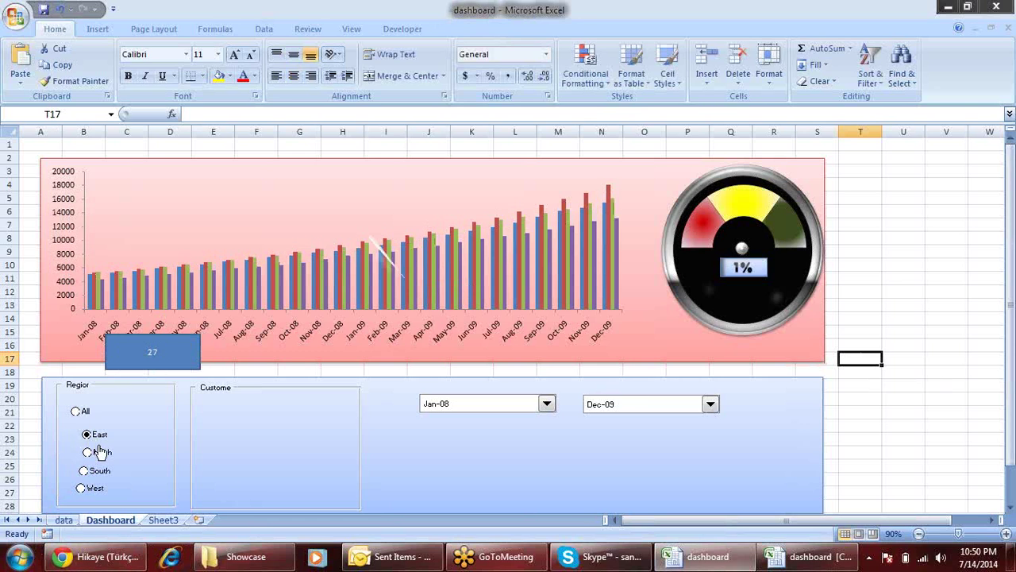
{"action": "left_click", "coordinate": [97, 452]}
{"action": "left_click", "coordinate": [90, 473]}
{"action": "left_click", "coordinate": [93, 489]}
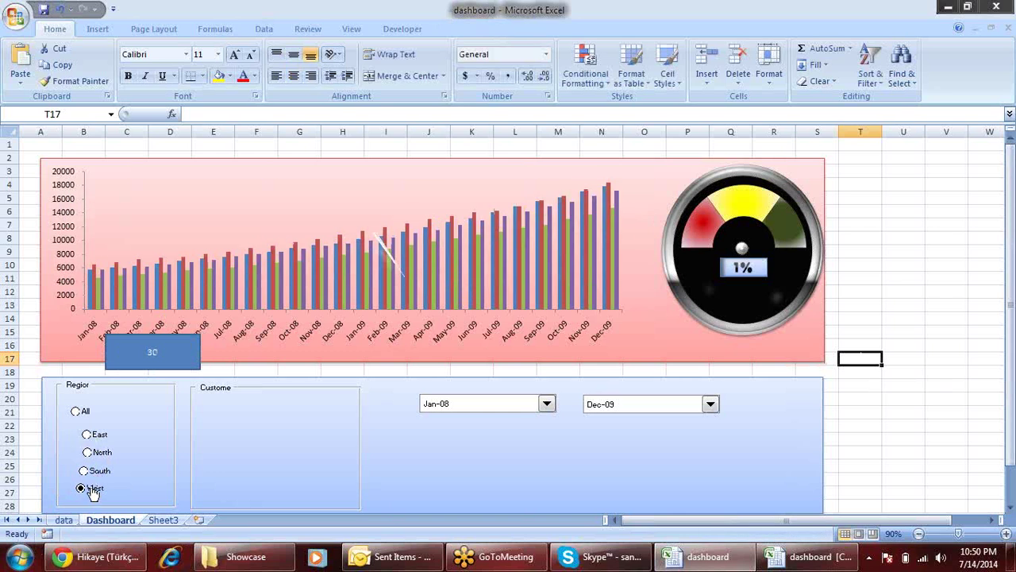
{"action": "left_click", "coordinate": [79, 412]}
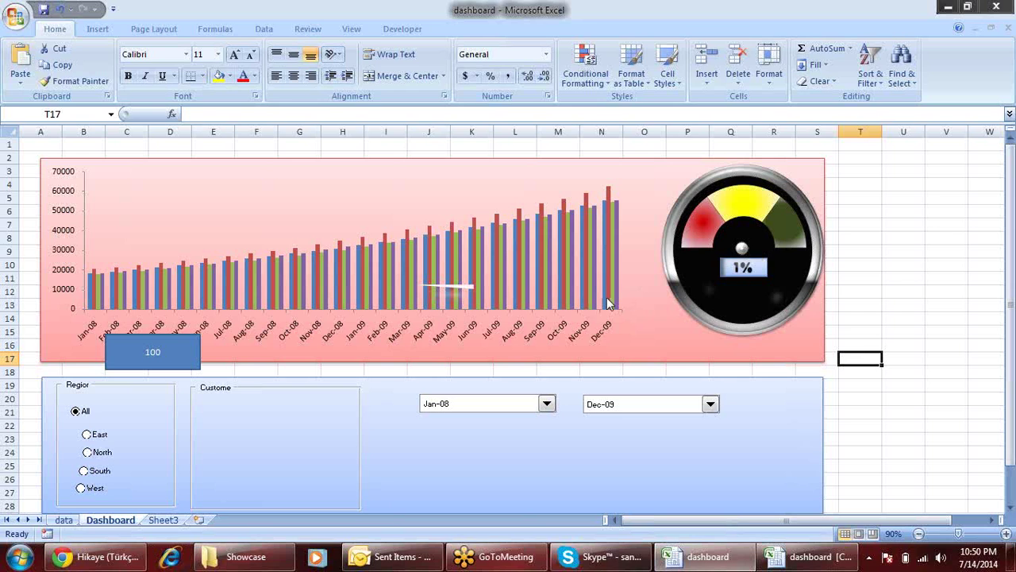
{"action": "left_click", "coordinate": [193, 341]}
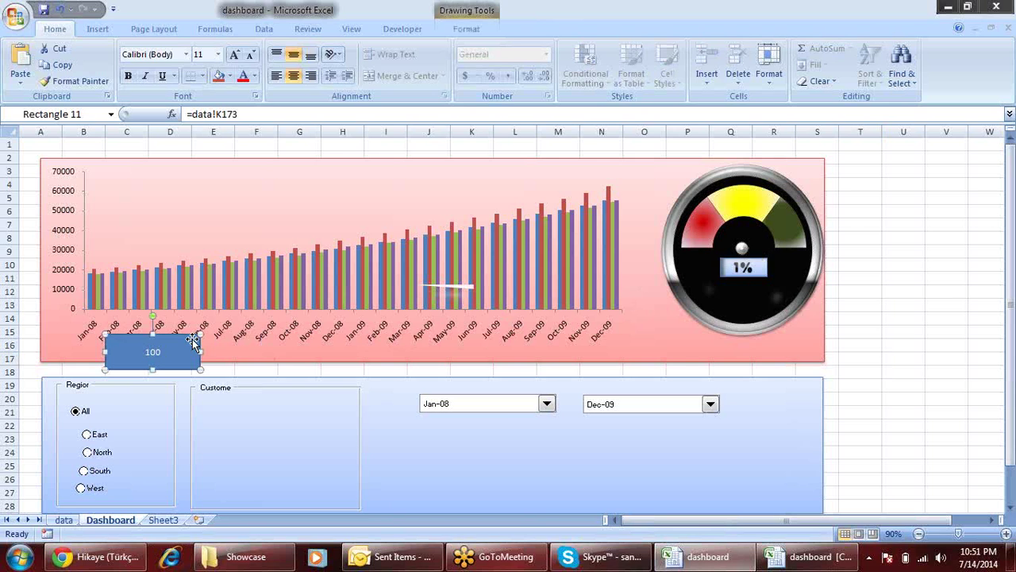
- Delete the blue 100 box and relink the gauge's 1% readout to =data!K173
{"action": "key", "text": "Delete"}
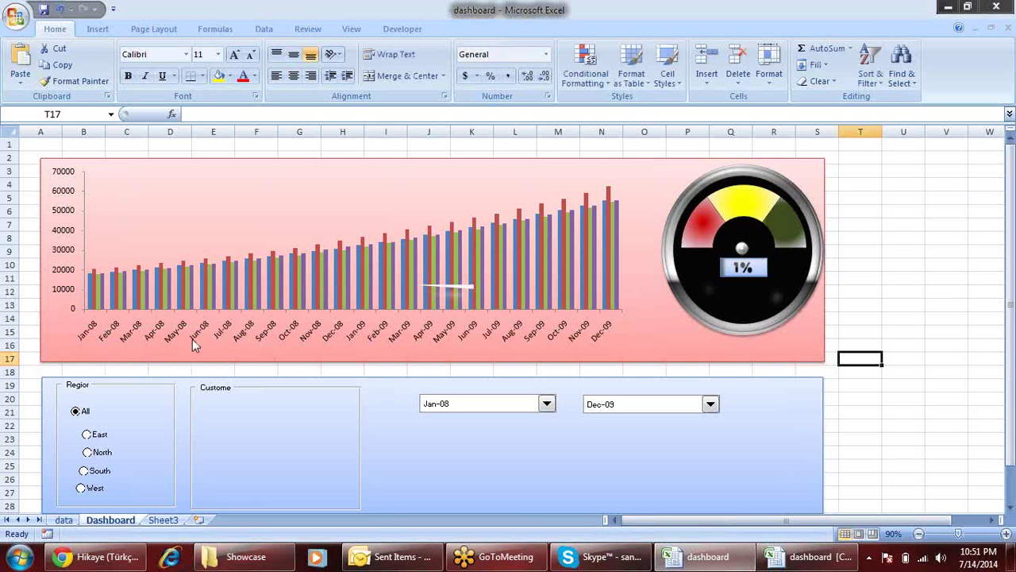
{"action": "left_click", "coordinate": [761, 274]}
{"action": "left_click", "coordinate": [760, 272]}
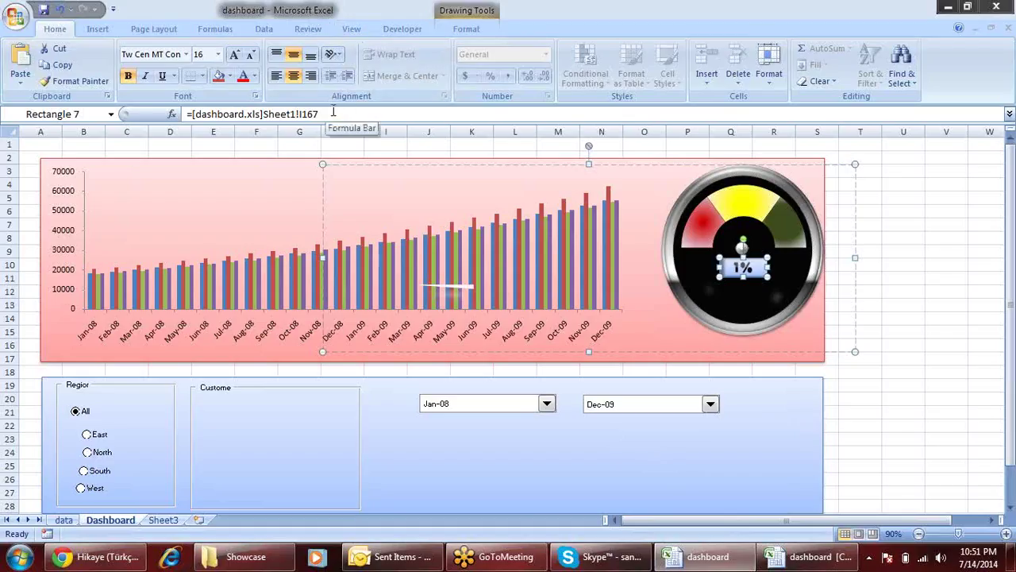
{"action": "left_click_drag", "start_coordinate": [333, 113], "coordinate": [189, 114]}
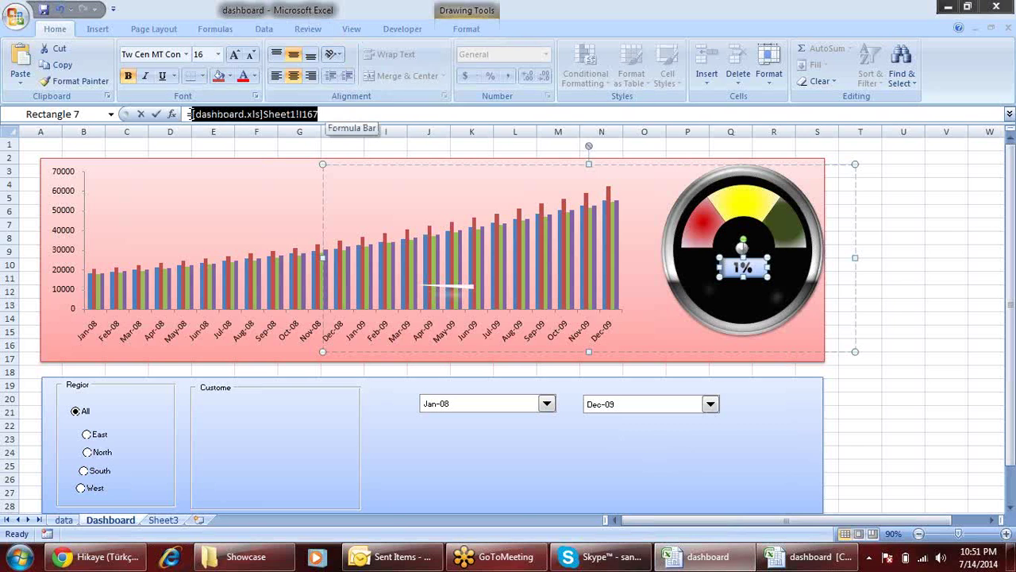
{"action": "key", "text": "BackSpace"}
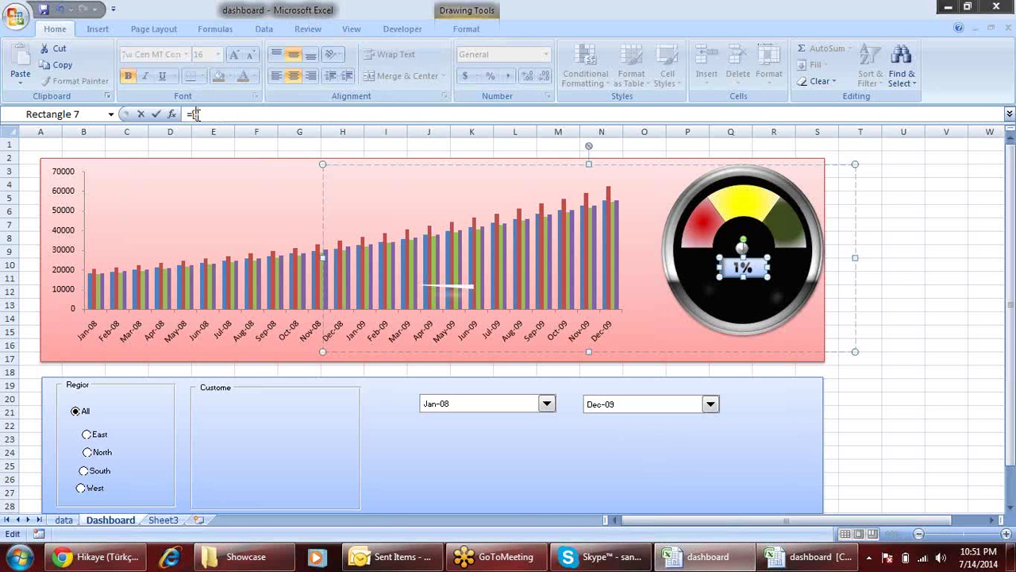
{"action": "left_click", "coordinate": [64, 519]}
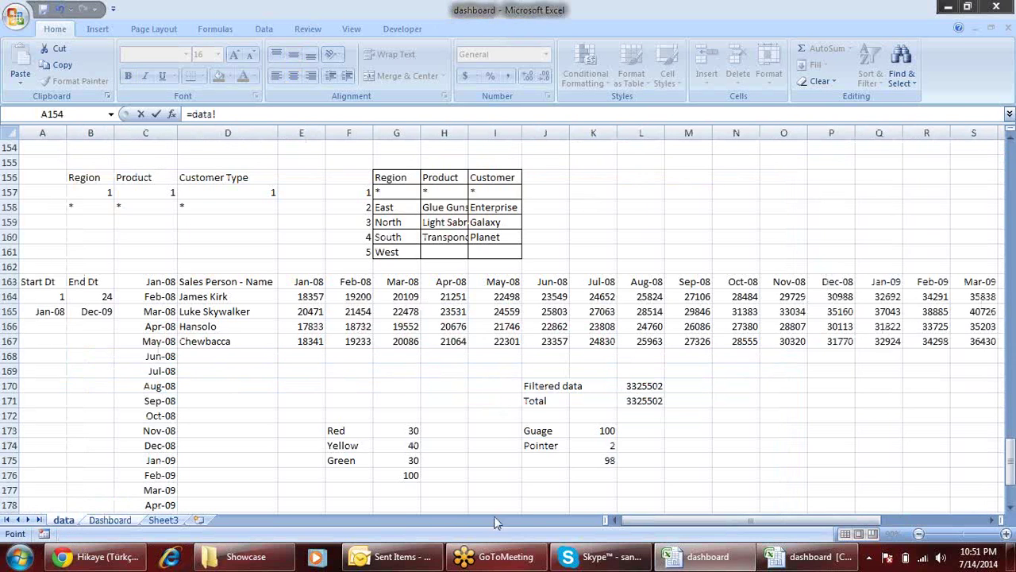
{"action": "left_click", "coordinate": [607, 431]}
{"action": "key", "text": "Return"}
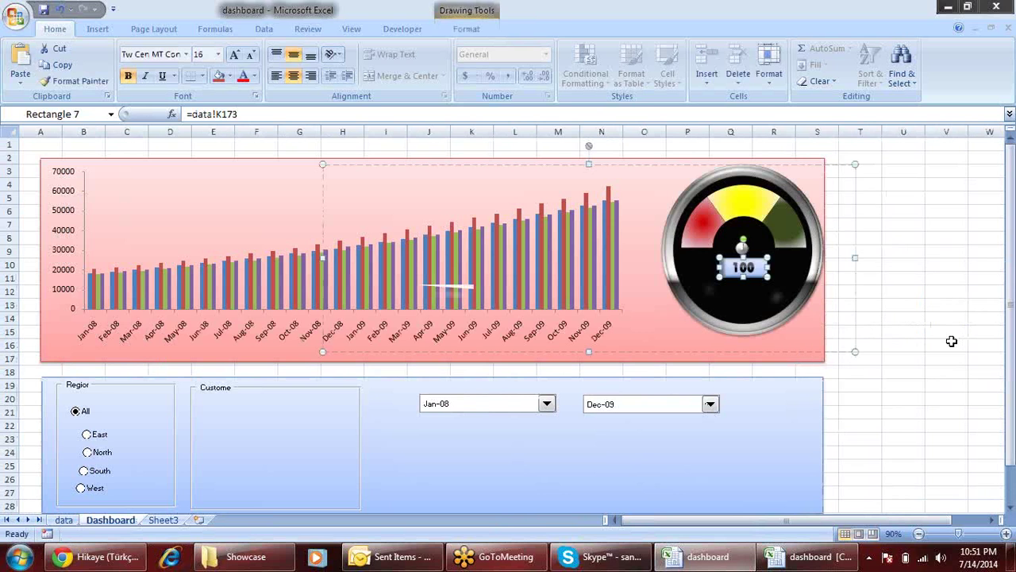
{"action": "left_click", "coordinate": [948, 343]}
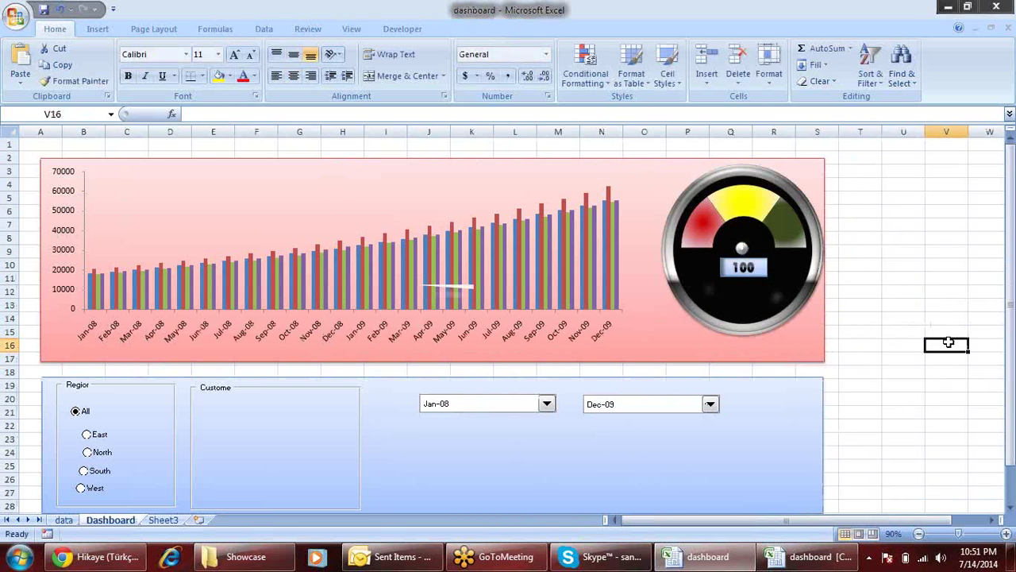
- Move the needle chart onto the speedometer dial and filter to the East region
{"action": "left_click", "coordinate": [450, 287]}
{"action": "left_click", "coordinate": [483, 278]}
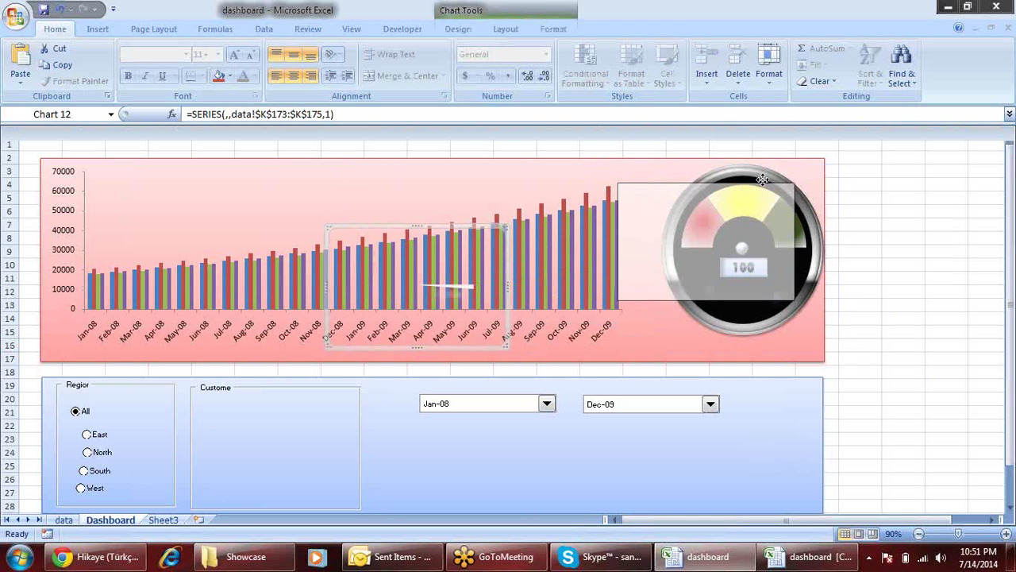
{"action": "left_click_drag", "start_coordinate": [474, 225], "coordinate": [782, 189]}
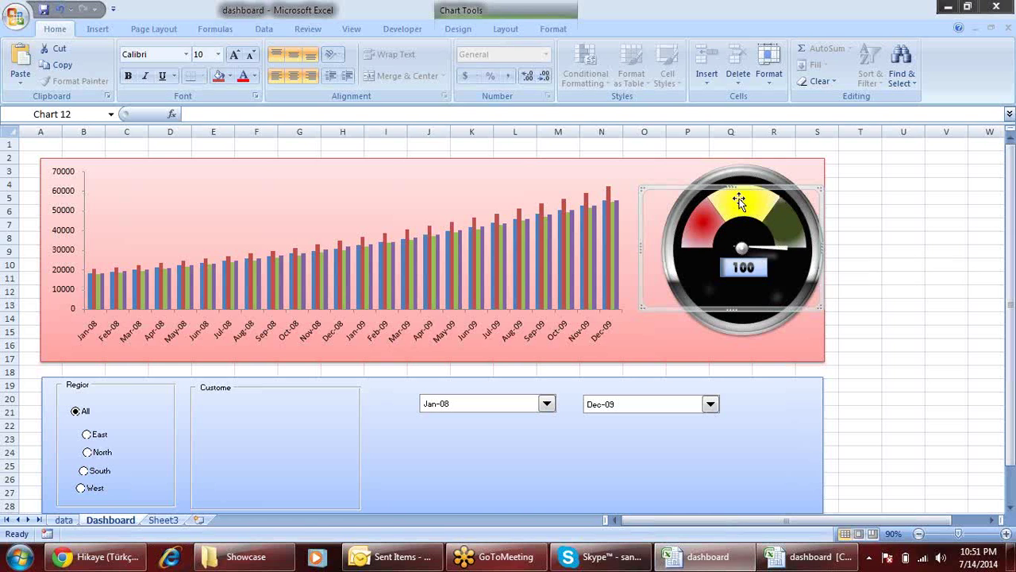
{"action": "left_click_drag", "start_coordinate": [745, 190], "coordinate": [743, 188]}
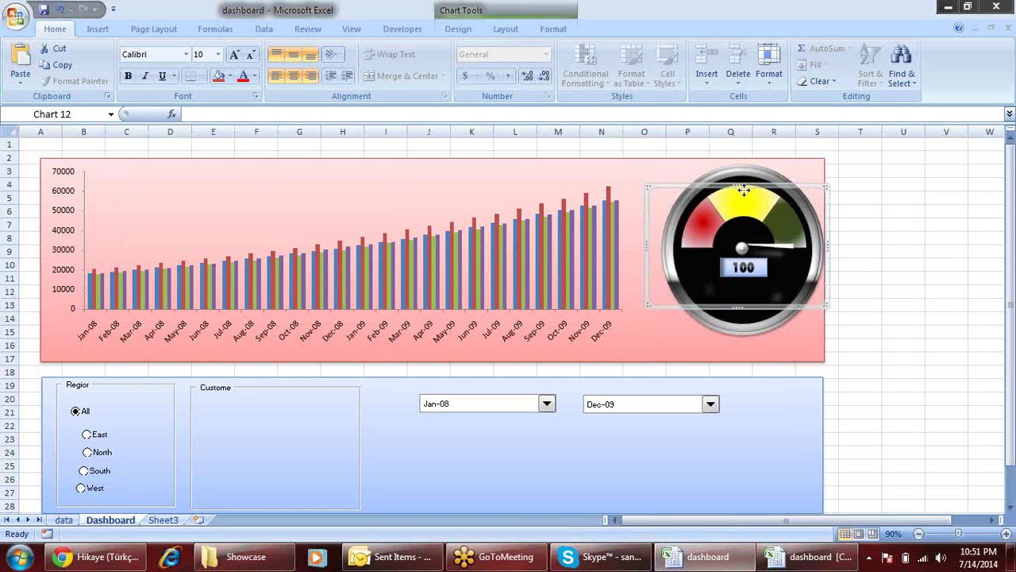
{"action": "right_click", "coordinate": [744, 188]}
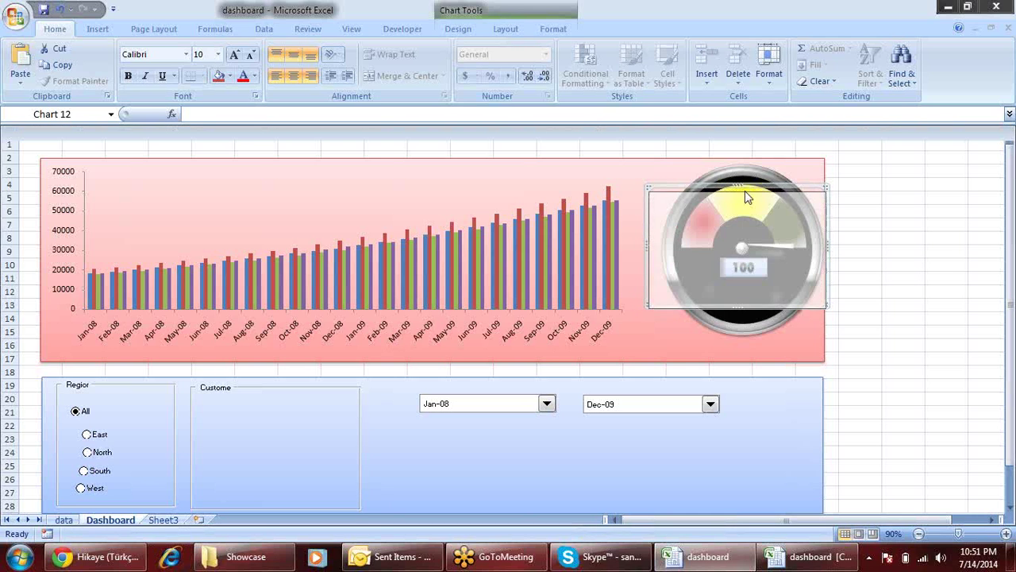
{"action": "left_click", "coordinate": [938, 243]}
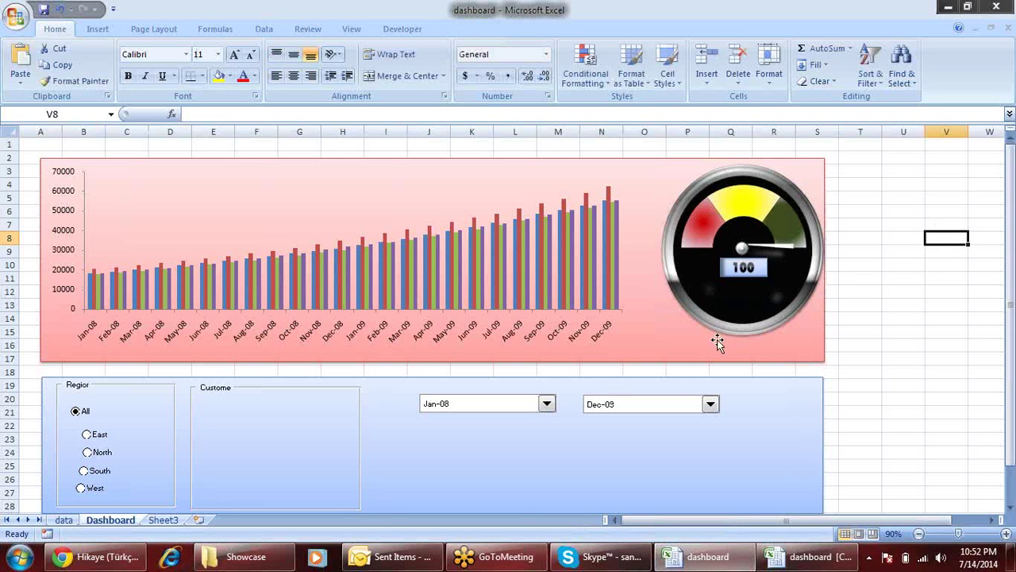
{"action": "left_click", "coordinate": [89, 436]}
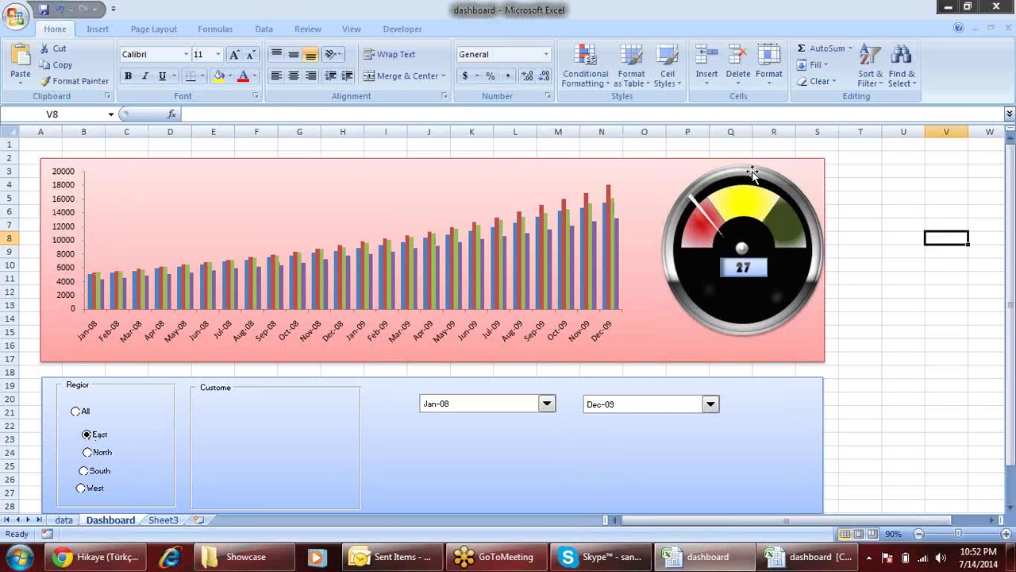
- Resize and centre the needle chart so the needle pivots from the dial's centre
{"action": "left_click", "coordinate": [711, 206]}
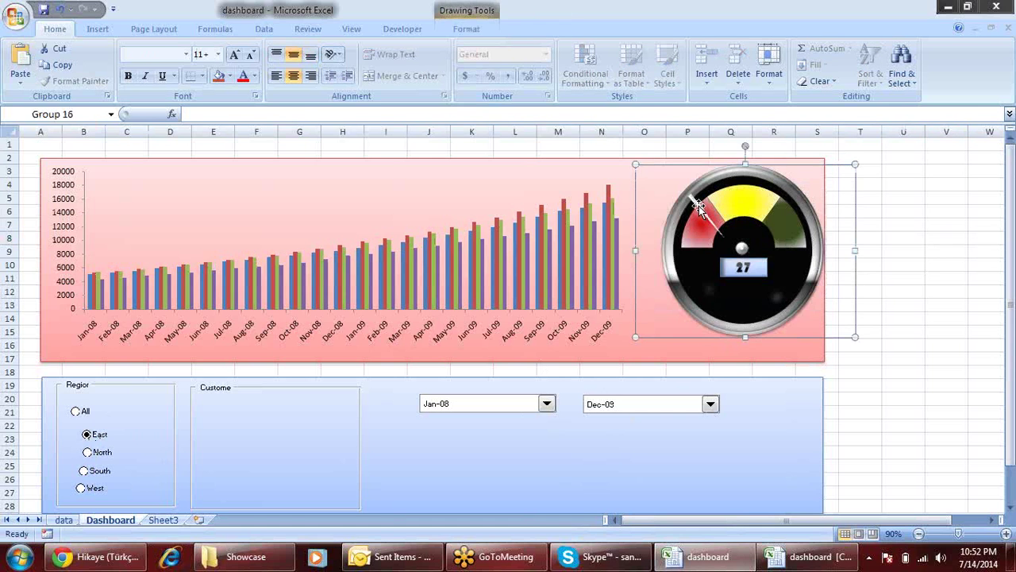
{"action": "left_click", "coordinate": [699, 205]}
{"action": "left_click", "coordinate": [694, 199]}
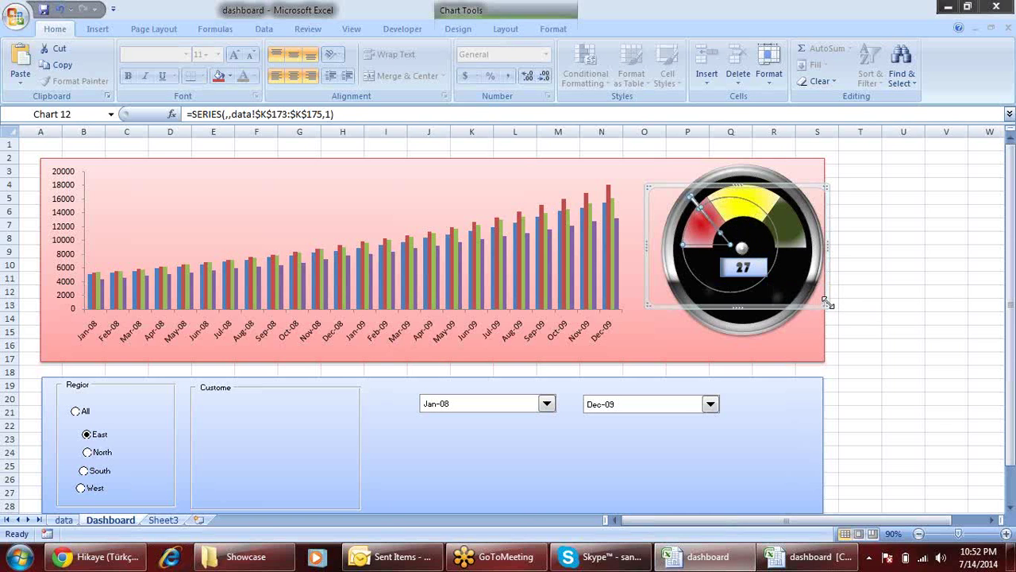
{"action": "left_click_drag", "start_coordinate": [827, 304], "coordinate": [917, 459]}
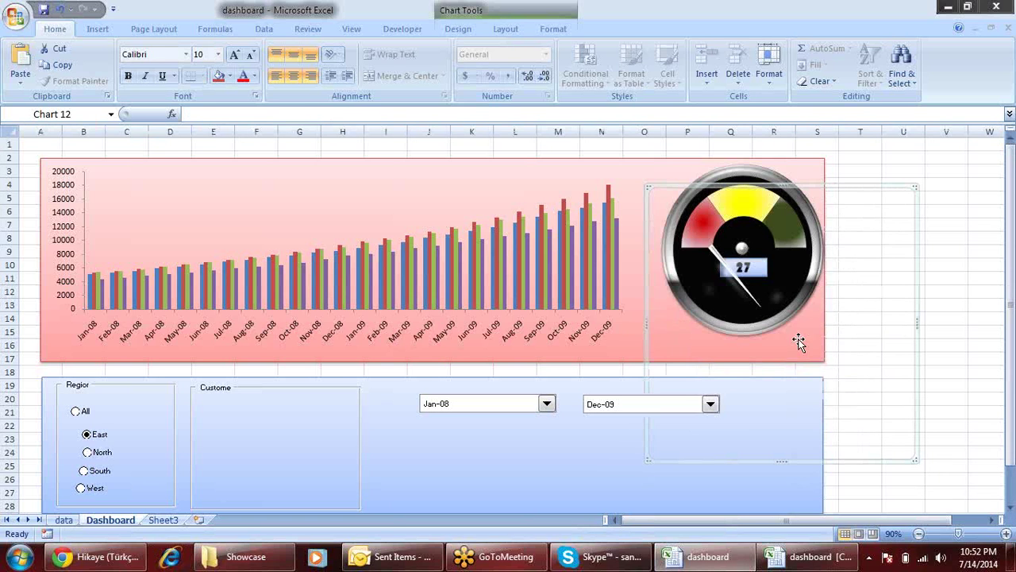
{"action": "left_click", "coordinate": [721, 260]}
{"action": "mouse_move", "coordinate": [718, 256]}
{"action": "left_mouse_down"}
{"action": "mouse_move", "coordinate": [775, 314]}
{"action": "mouse_move", "coordinate": [710, 254]}
{"action": "mouse_move", "coordinate": [725, 262]}
{"action": "left_mouse_up"}
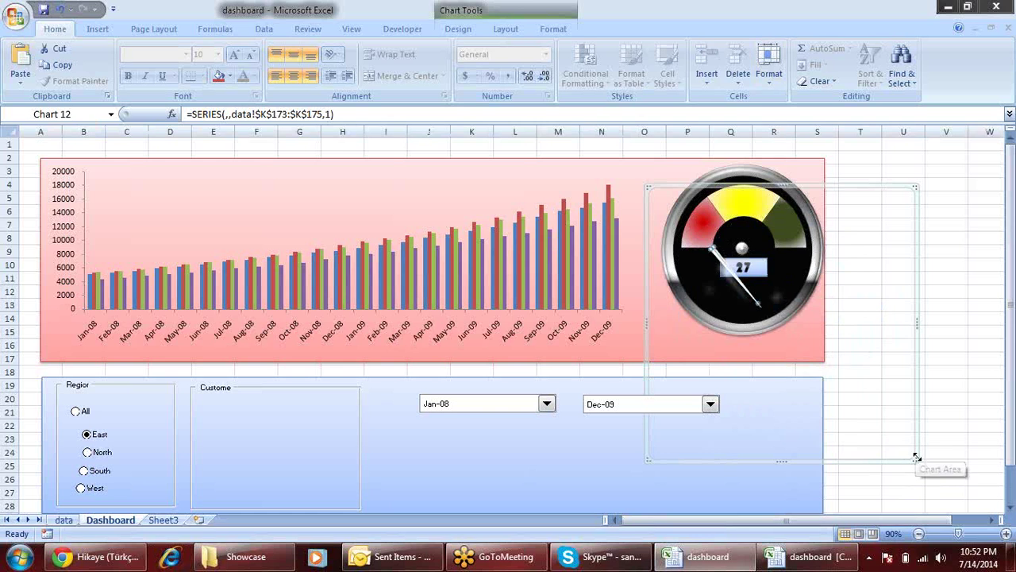
{"action": "left_click_drag", "start_coordinate": [917, 457], "coordinate": [794, 346]}
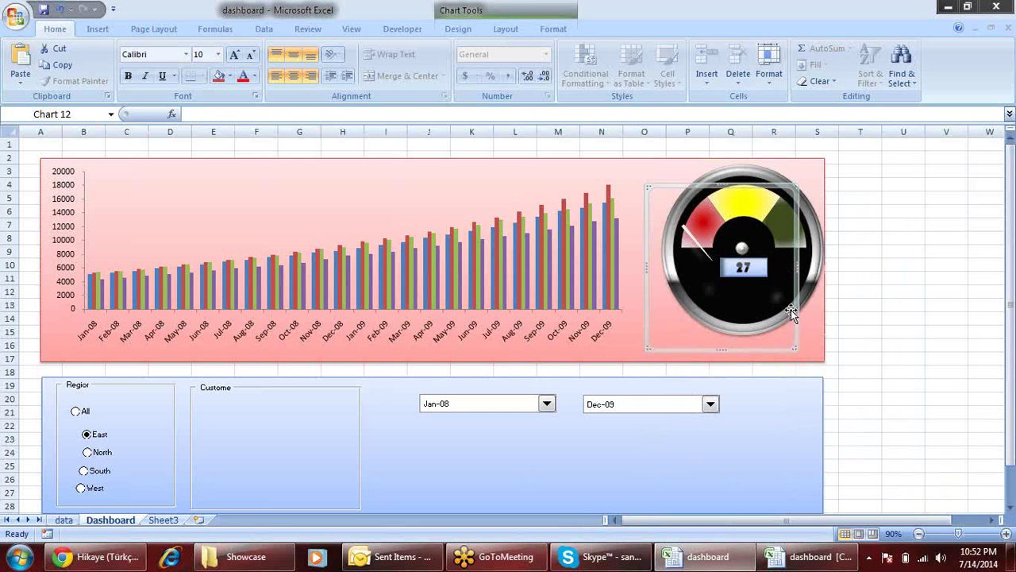
{"action": "left_click_drag", "start_coordinate": [794, 347], "coordinate": [815, 359]}
{"action": "left_click_drag", "start_coordinate": [755, 183], "coordinate": [773, 171]}
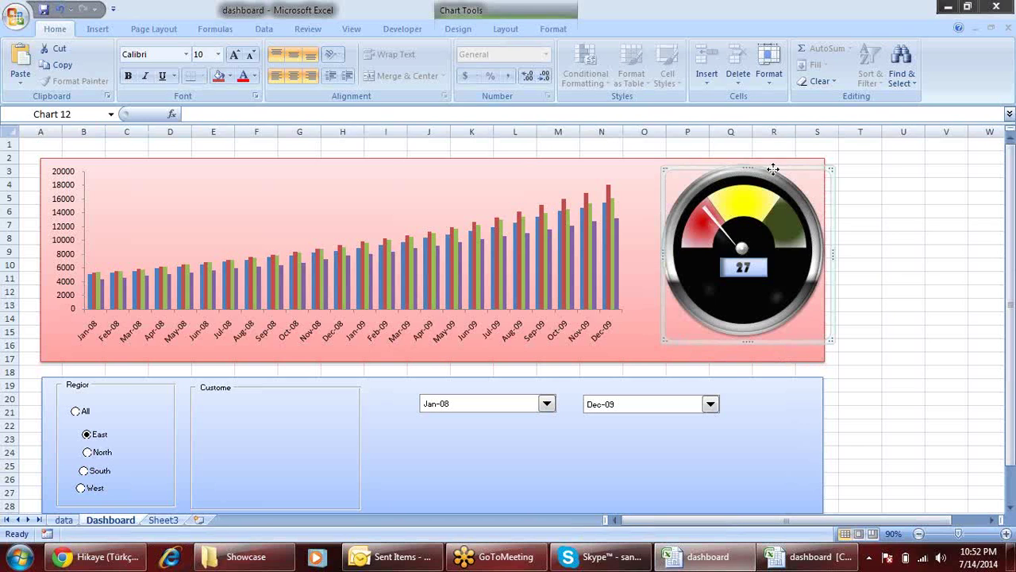
- Cycle the Region filter through North, South, All, East, North, South, West, then All
{"action": "left_click", "coordinate": [864, 301]}
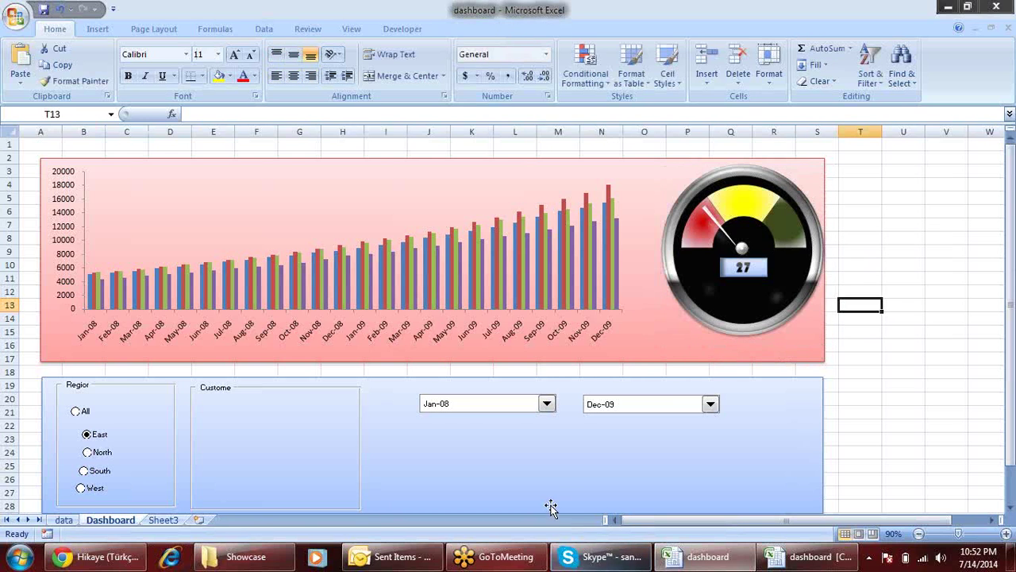
{"action": "left_click", "coordinate": [89, 454]}
{"action": "left_click", "coordinate": [102, 472]}
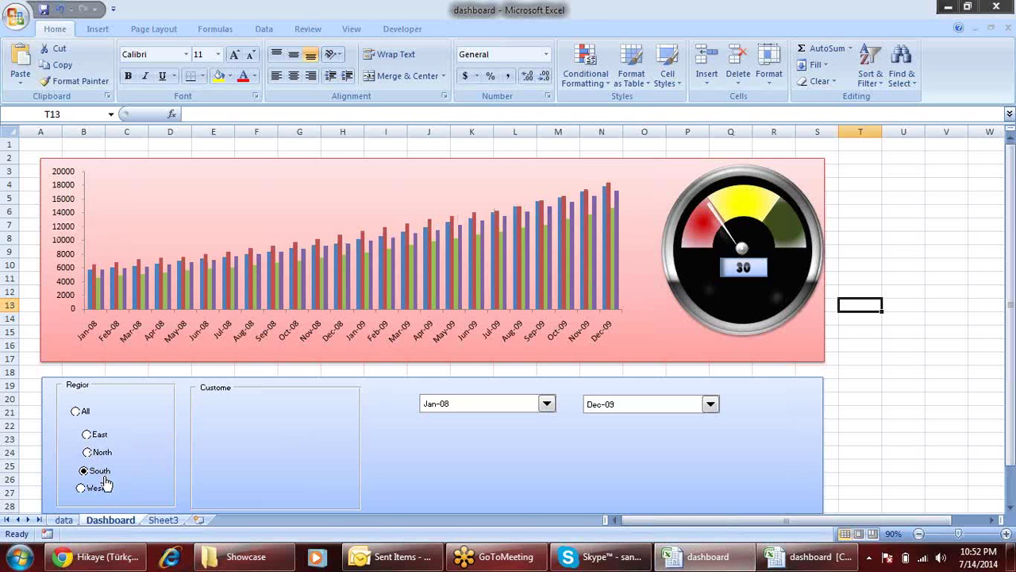
{"action": "left_click", "coordinate": [84, 415]}
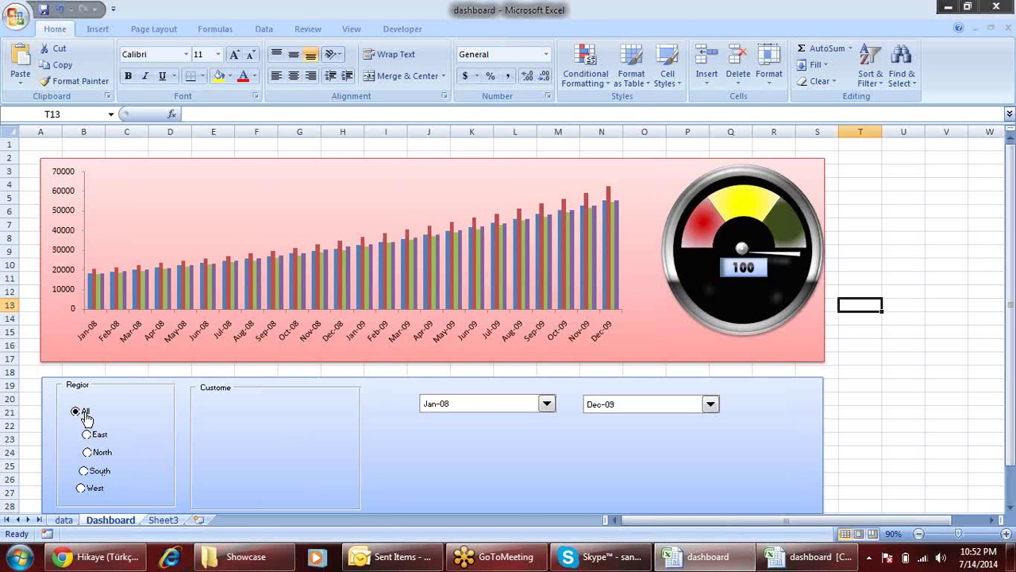
{"action": "left_click", "coordinate": [92, 434]}
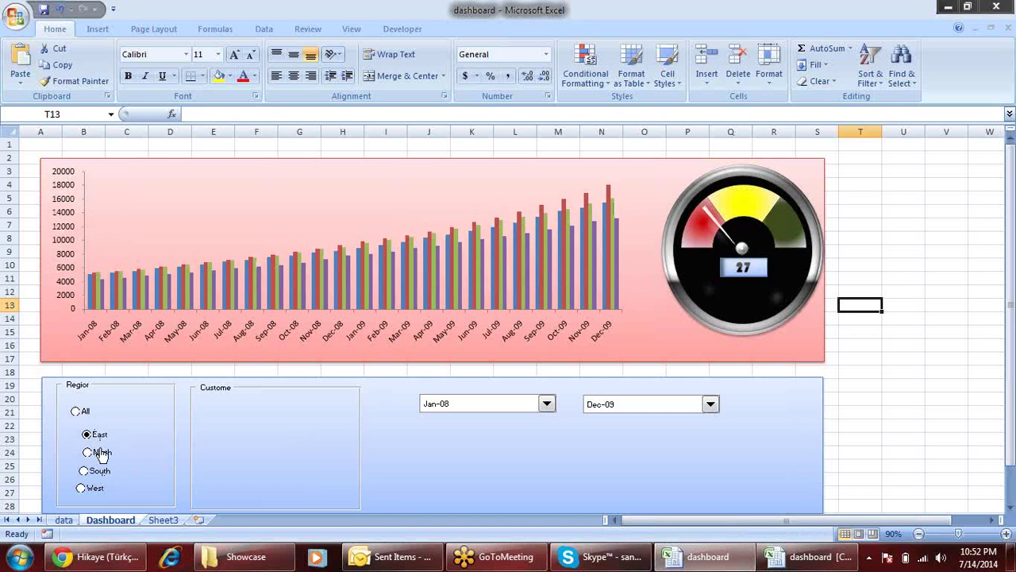
{"action": "left_click", "coordinate": [103, 454]}
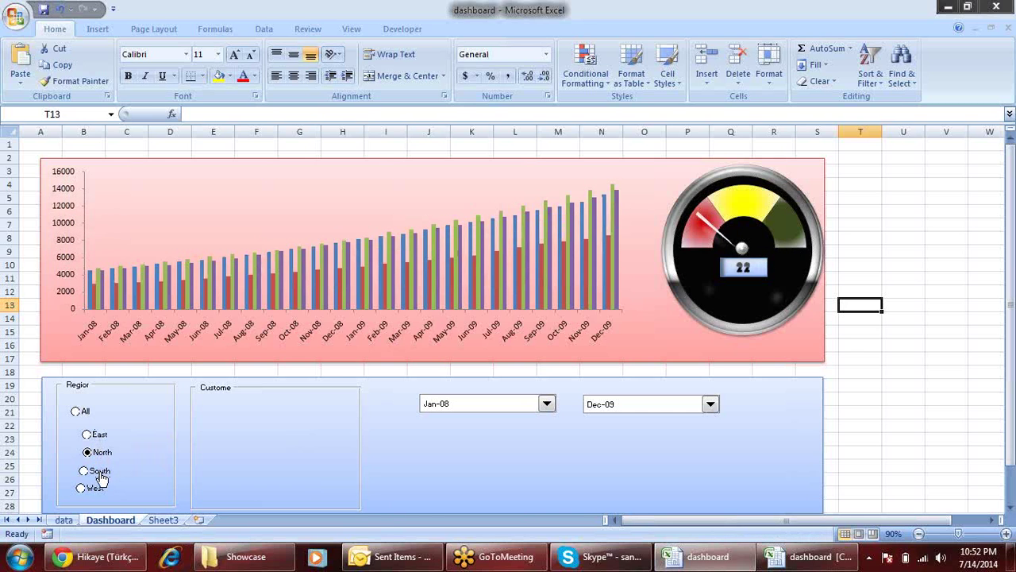
{"action": "left_click", "coordinate": [99, 473]}
{"action": "left_click", "coordinate": [97, 488]}
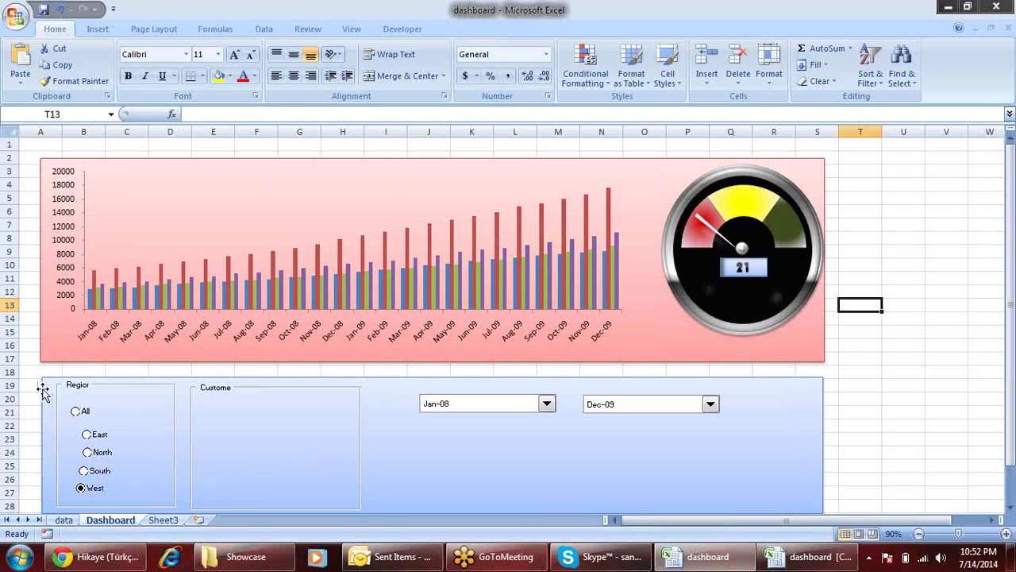
{"action": "left_click", "coordinate": [84, 415]}
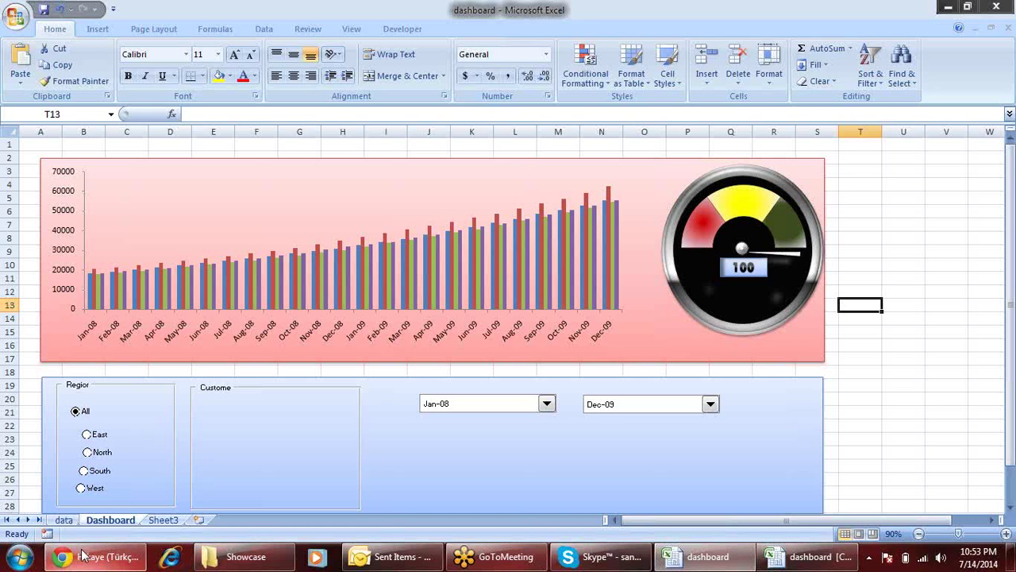
{"action": "left_click", "coordinate": [56, 520]}
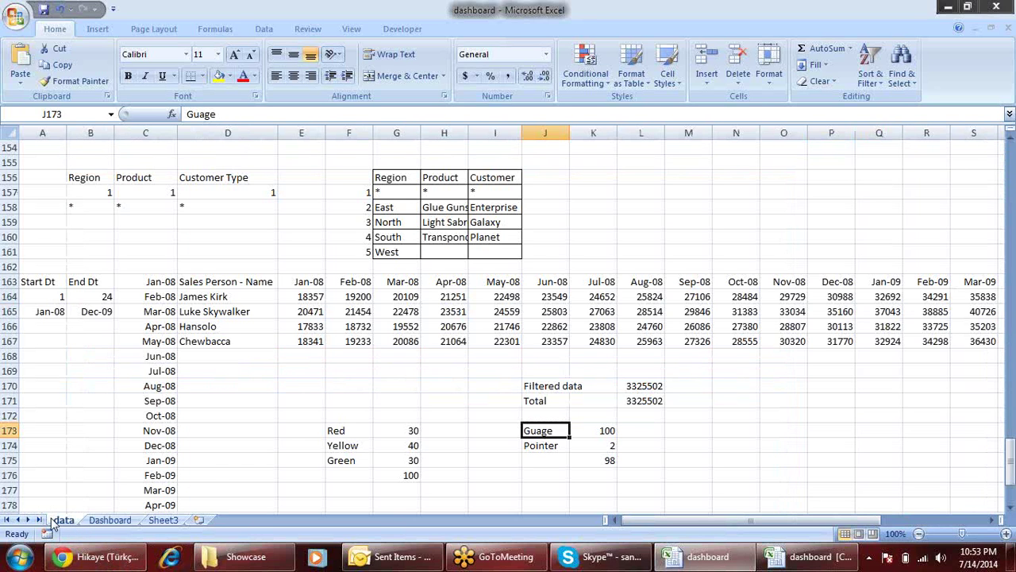
{"action": "left_click", "coordinate": [247, 378]}
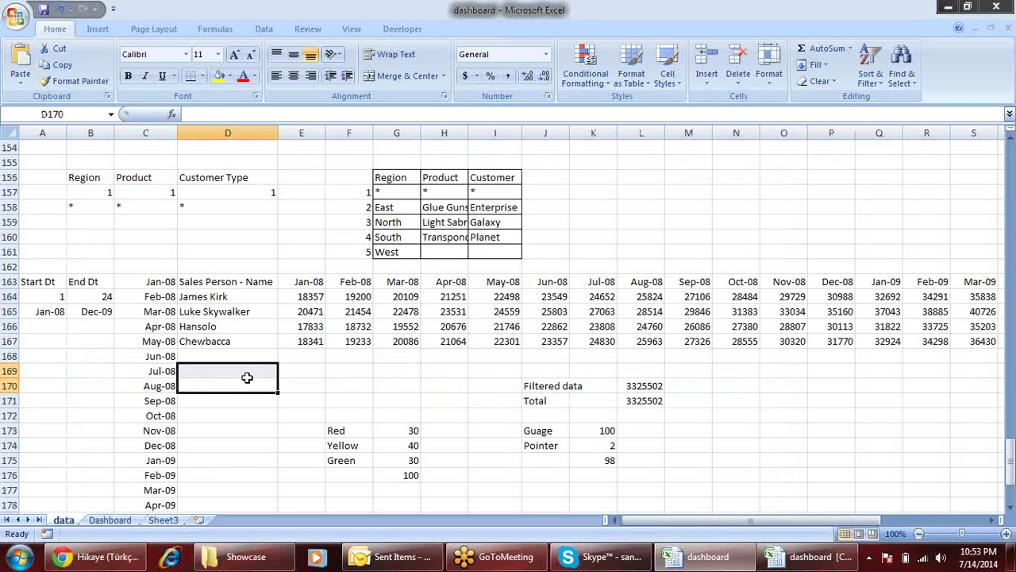
{"action": "key", "text": "Up"}
{"action": "key", "text": "Up"}
{"action": "key", "text": "Up"}
{"action": "key", "text": "Up"}
{"action": "key", "text": "Up"}
{"action": "key", "text": "Up"}
{"action": "key", "text": "Up"}
{"action": "key", "text": "Up"}
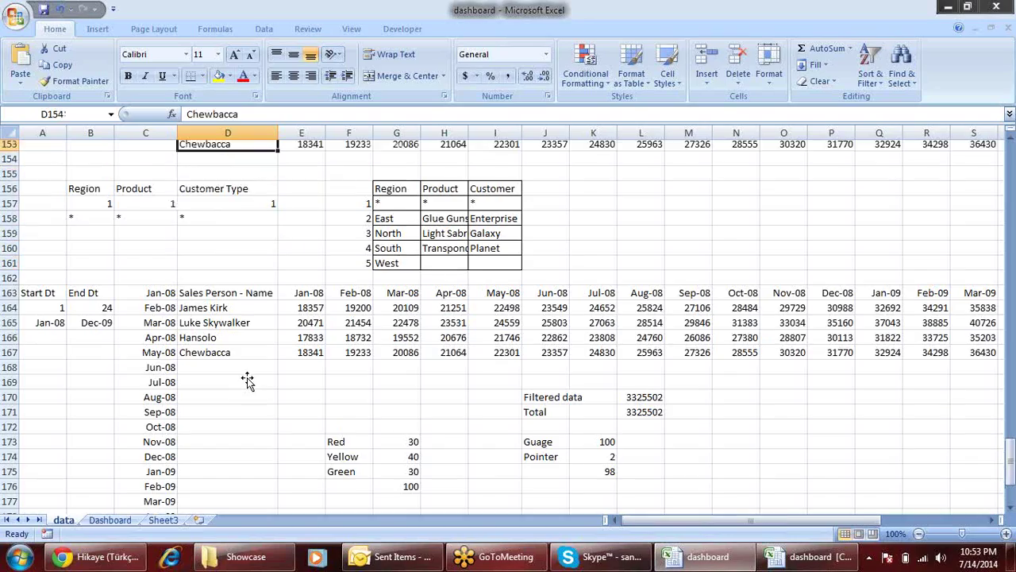
{"action": "key", "text": "Up"}
{"action": "key", "text": "Up"}
{"action": "key", "text": "Up"}
{"action": "key", "text": "Right"}
{"action": "key", "text": "Up"}
{"action": "key", "text": "Up"}
{"action": "key", "text": "Up"}
{"action": "key", "text": "Up"}
{"action": "key", "text": "Up"}
{"action": "key", "text": "Up"}
{"action": "key", "text": "Up"}
{"action": "key", "text": "Down"}
{"action": "key", "text": "Down"}
{"action": "key", "text": "Down"}
{"action": "key", "text": "Down"}
{"action": "key", "text": "Down"}
{"action": "key", "text": "Down"}
{"action": "key", "text": "Down"}
{"action": "key", "text": "Down"}
{"action": "key", "text": "Down"}
{"action": "key", "text": "Down"}
{"action": "key", "text": "Down"}
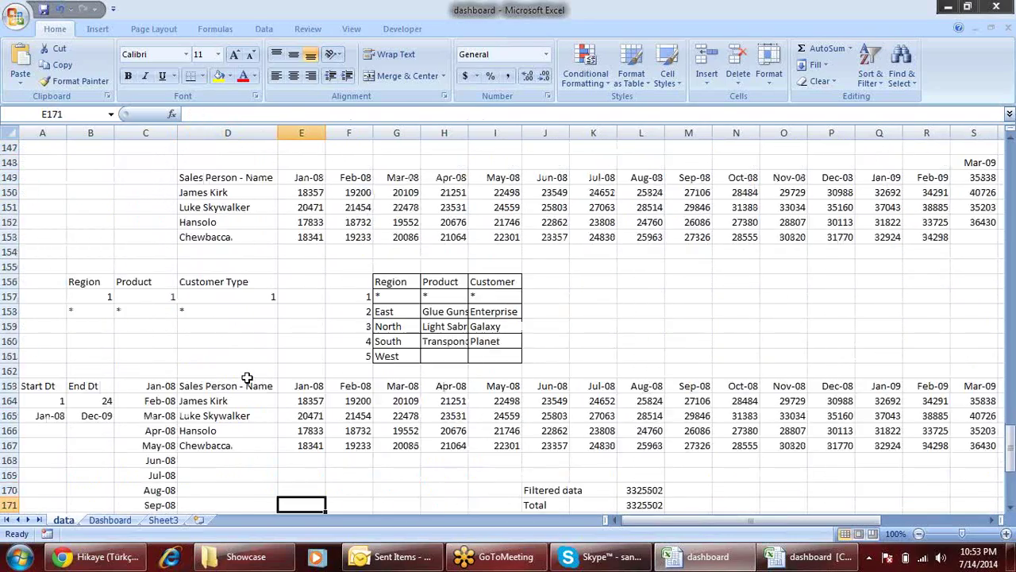
{"action": "key", "text": "Down"}
{"action": "key", "text": "Down"}
{"action": "key", "text": "Down"}
{"action": "key", "text": "Down"}
{"action": "key", "text": "Down"}
{"action": "key", "text": "Up"}
{"action": "key", "text": "Up"}
{"action": "key", "text": "Up"}
{"action": "key", "text": "Up"}
{"action": "key", "text": "Up"}
{"action": "key", "text": "Up"}
{"action": "key", "text": "Up"}
{"action": "key", "text": "Up"}
{"action": "key", "text": "Up"}
{"action": "key", "text": "Up"}
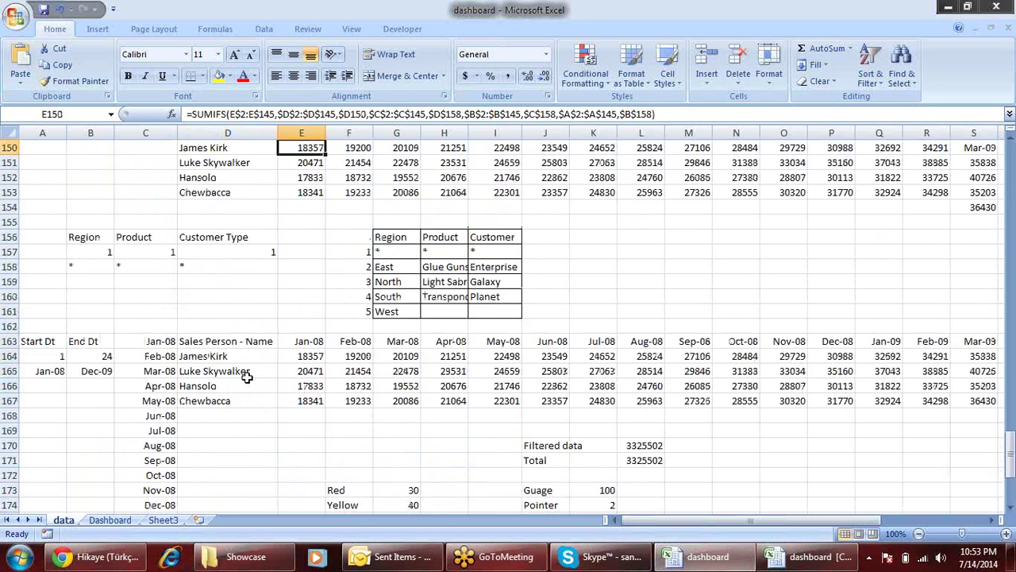
{"action": "key", "text": "Up"}
{"action": "key", "text": "Up"}
{"action": "key", "text": "Up"}
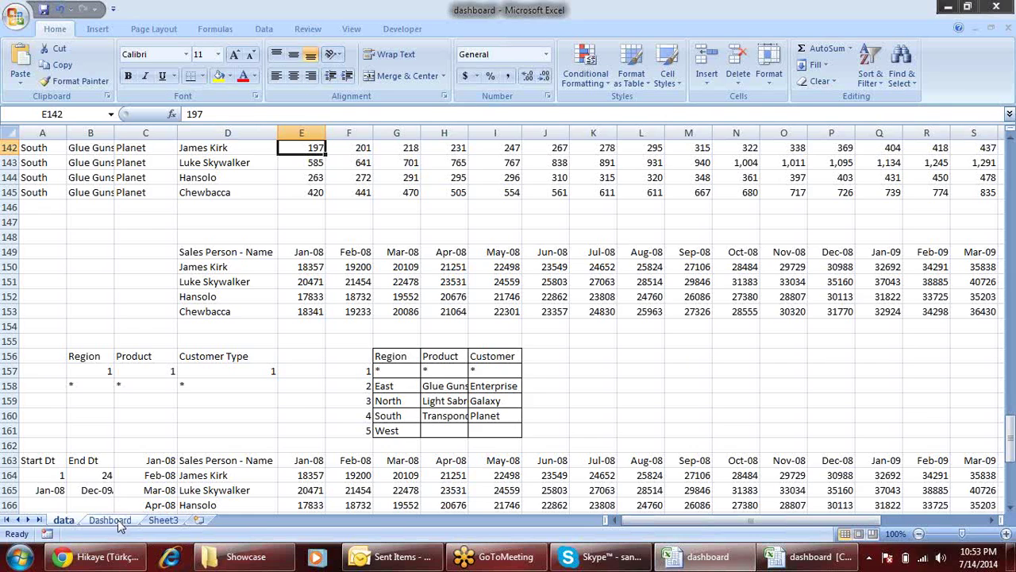
{"action": "left_click", "coordinate": [118, 520]}
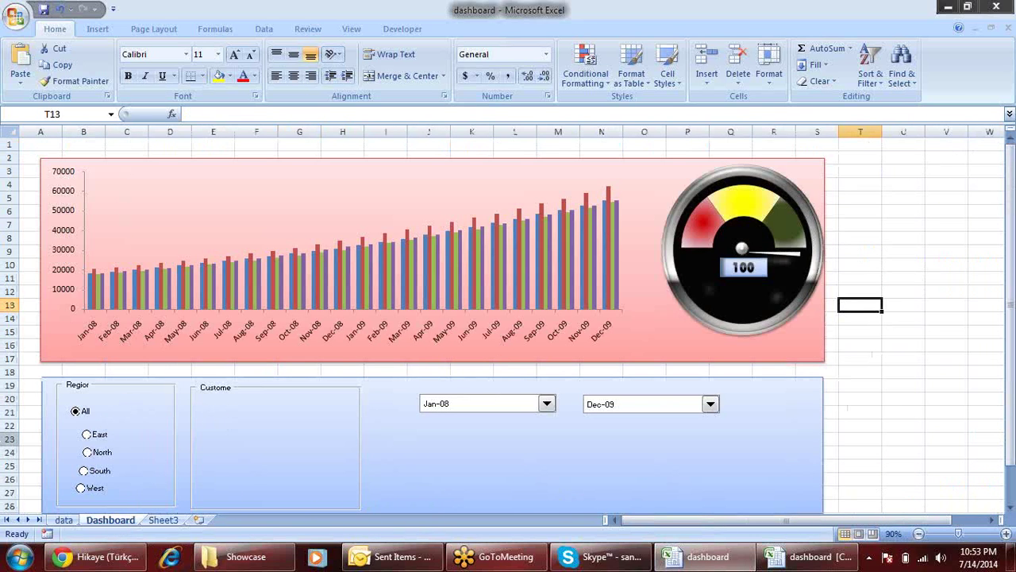
{"action": "left_click", "coordinate": [70, 523]}
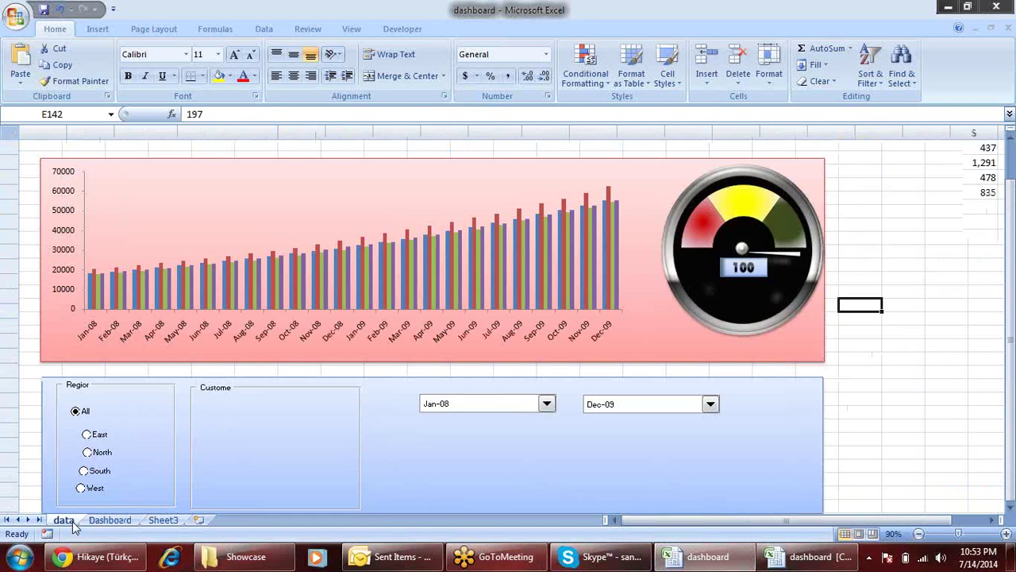
{"action": "key", "text": "Up"}
{"action": "key", "text": "Up"}
{"action": "key", "text": "Up"}
{"action": "key", "text": "Up"}
{"action": "key", "text": "Up"}
{"action": "key", "text": "Up"}
{"action": "key", "text": "Up"}
{"action": "key", "text": "Up"}
{"action": "key", "text": "Up"}
{"action": "key", "text": "Up"}
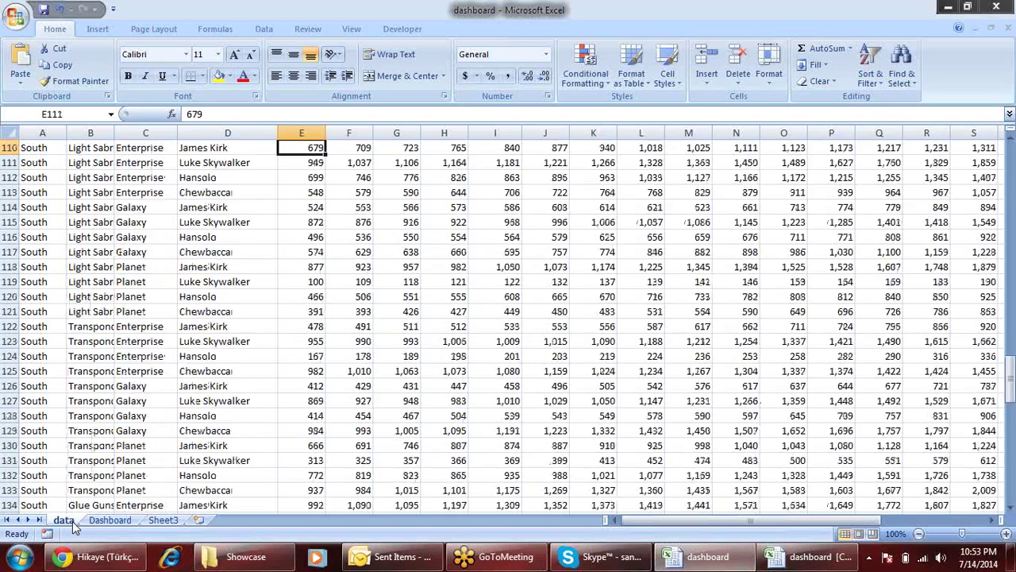
{"action": "key", "text": "Up"}
{"action": "key", "text": "Up"}
{"action": "key", "text": "Up"}
{"action": "key", "text": "Up"}
{"action": "key", "text": "Up"}
{"action": "key", "text": "Up"}
{"action": "key", "text": "Up"}
{"action": "key", "text": "Up"}
{"action": "key", "text": "Up"}
{"action": "key", "text": "Up"}
{"action": "key", "text": "Up"}
{"action": "key", "text": "Up"}
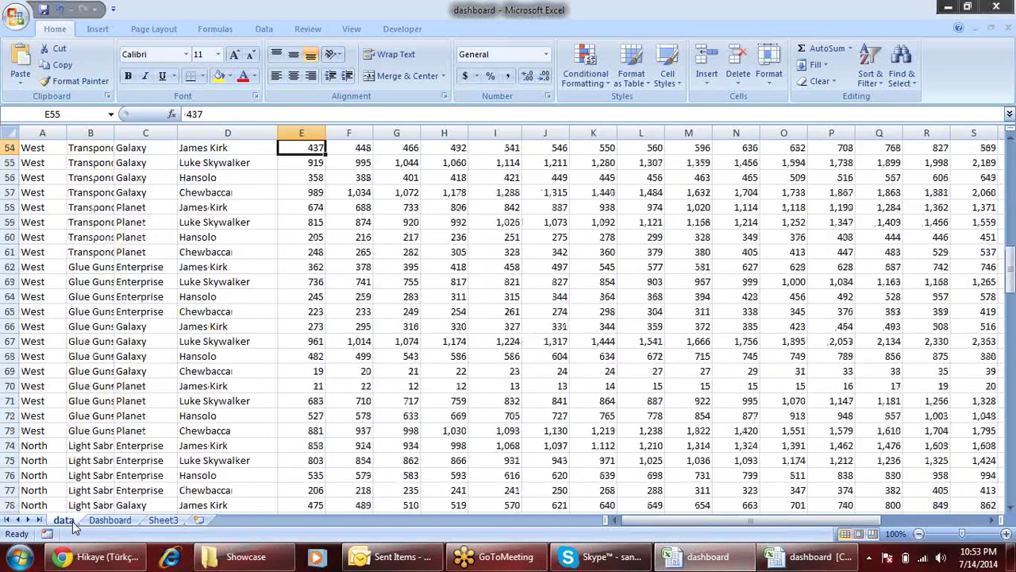
{"action": "key", "text": "Up"}
{"action": "key", "text": "Up"}
{"action": "key", "text": "Up"}
{"action": "key", "text": "ctrl+Up"}
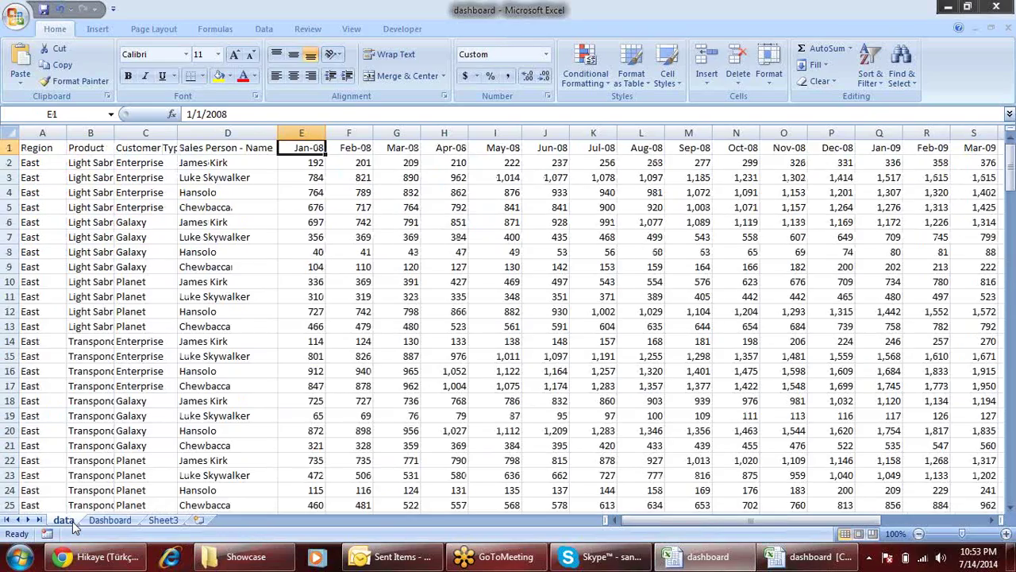
{"action": "key", "text": "Left"}
{"action": "key", "text": "Left"}
{"action": "key", "text": "Left"}
{"action": "key", "text": "Left"}
{"action": "key", "text": "Down"}
{"action": "key", "text": "Down"}
{"action": "key", "text": "Down"}
{"action": "key", "text": "Down"}
{"action": "key", "text": "Down"}
{"action": "key", "text": "Down"}
{"action": "key", "text": "Down"}
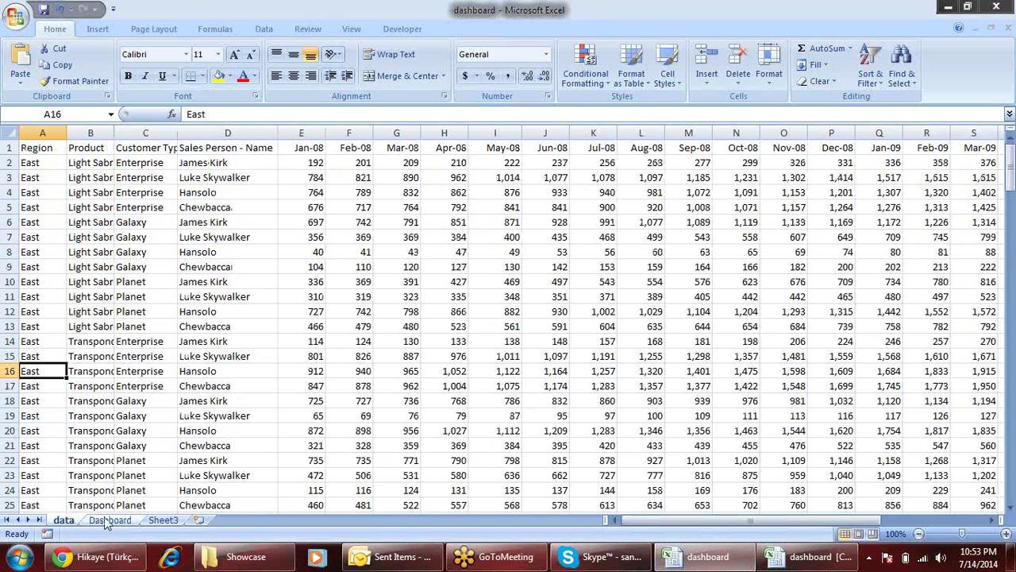
{"action": "left_click", "coordinate": [108, 519]}
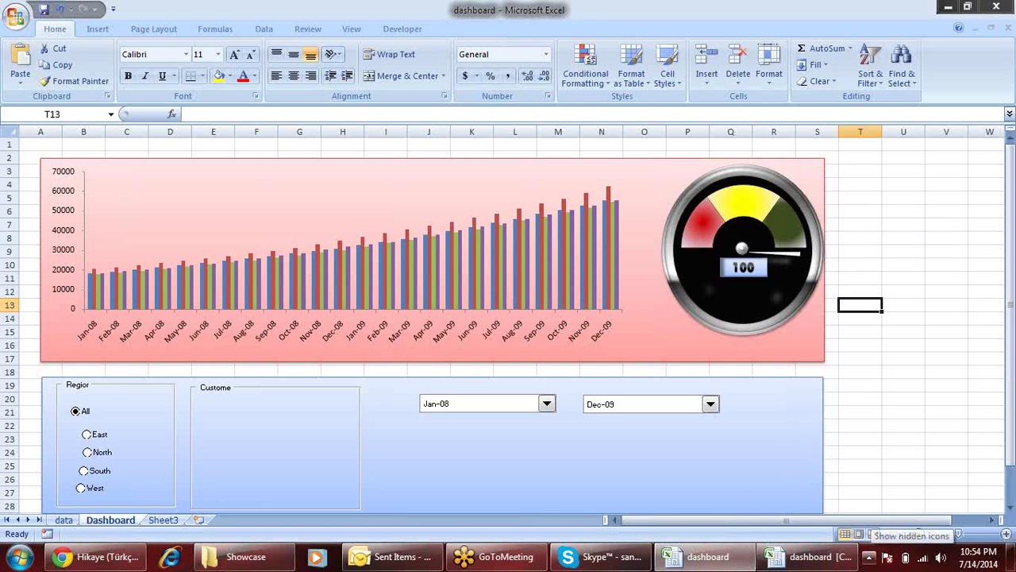
- Close both dashboard workbooks, saving dashboard.xls despite the Compatibility Checker warnings
{"action": "left_click", "coordinate": [998, 7]}
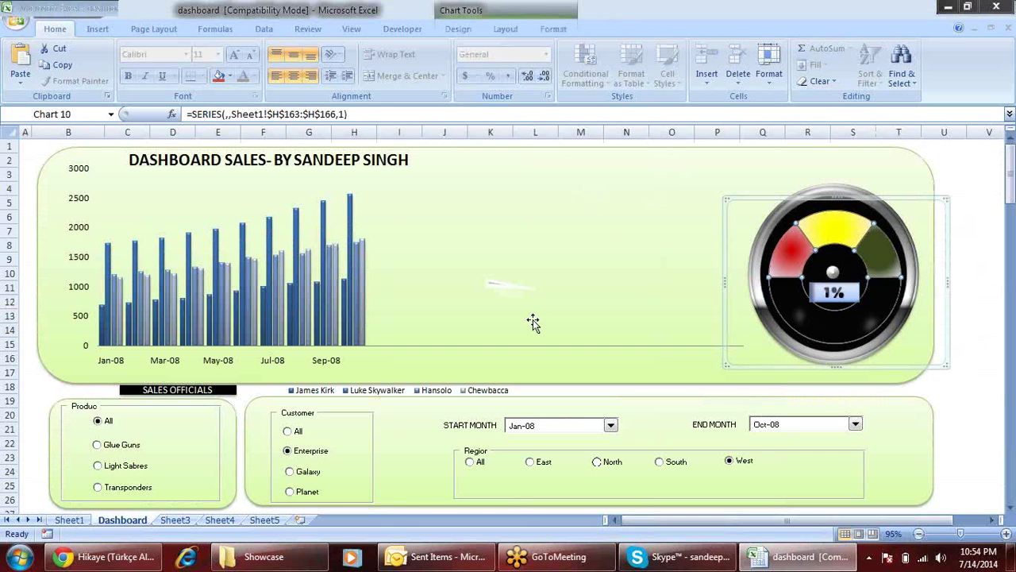
{"action": "left_click", "coordinate": [1001, 8]}
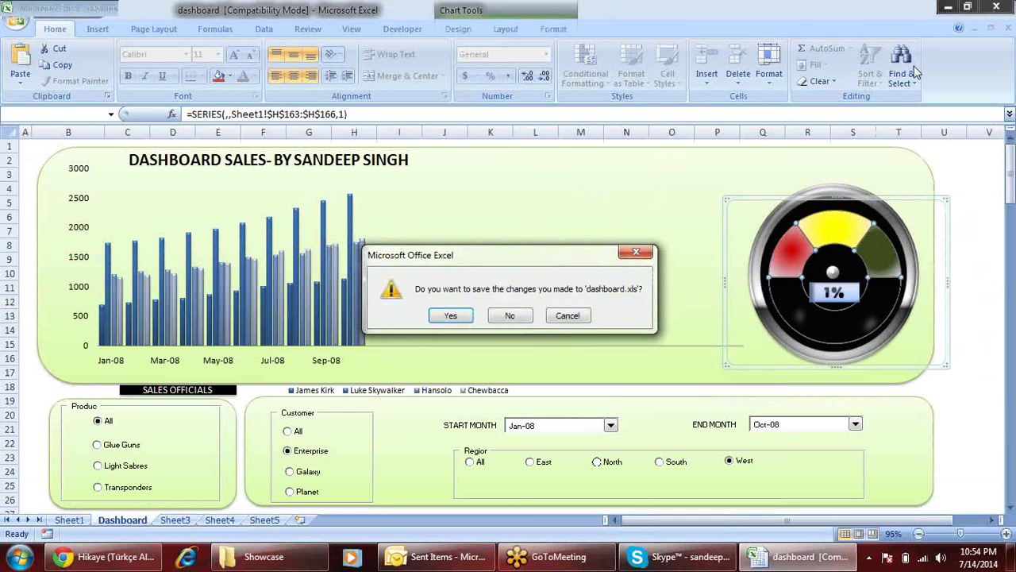
{"action": "left_click", "coordinate": [448, 316]}
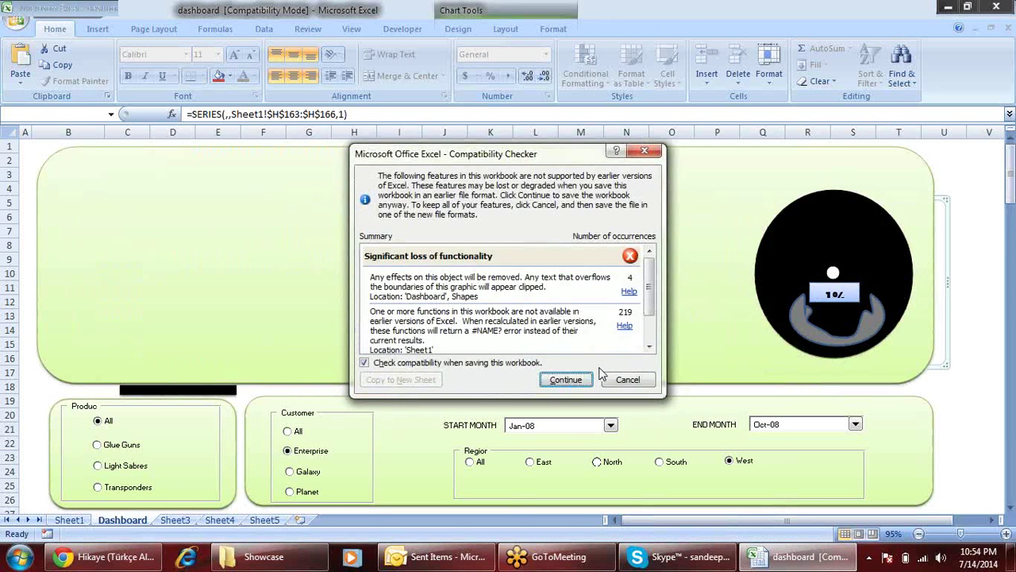
{"action": "left_click", "coordinate": [579, 379]}
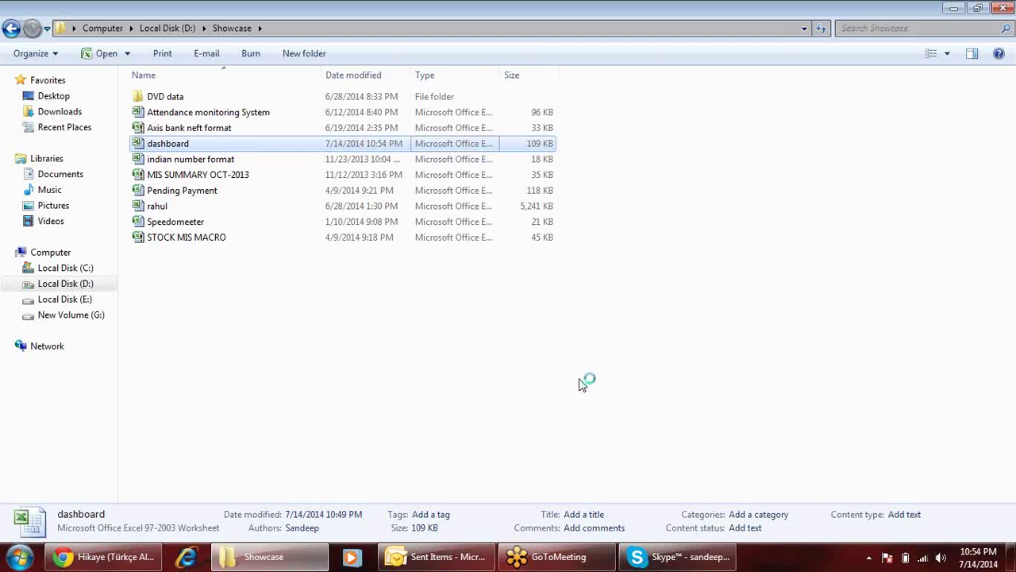
- Launch Excel with a blank workbook and enter 1, 2 and 3 in B2:D2
{"action": "key", "text": "super+r"}
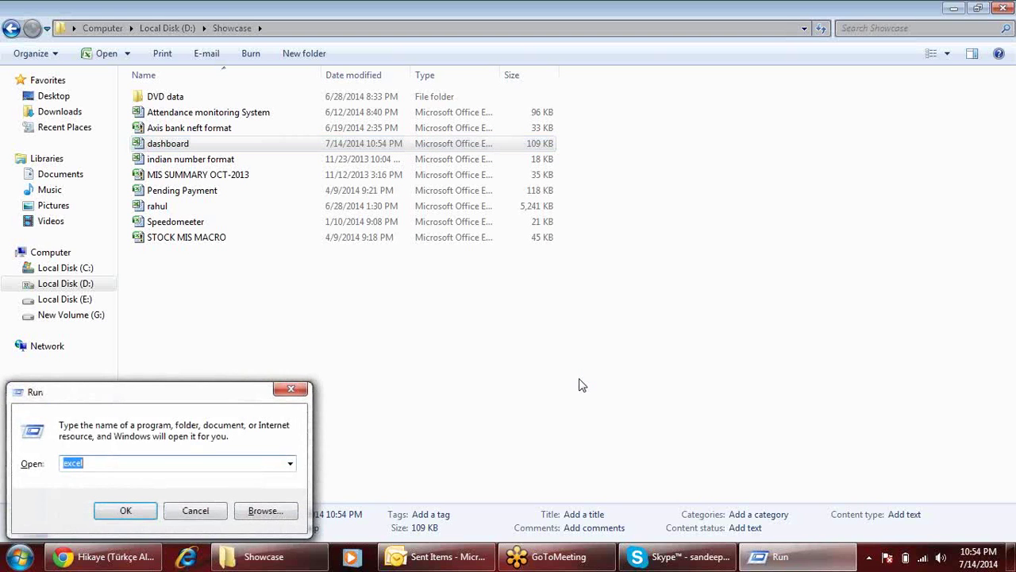
{"action": "key", "text": "Return"}
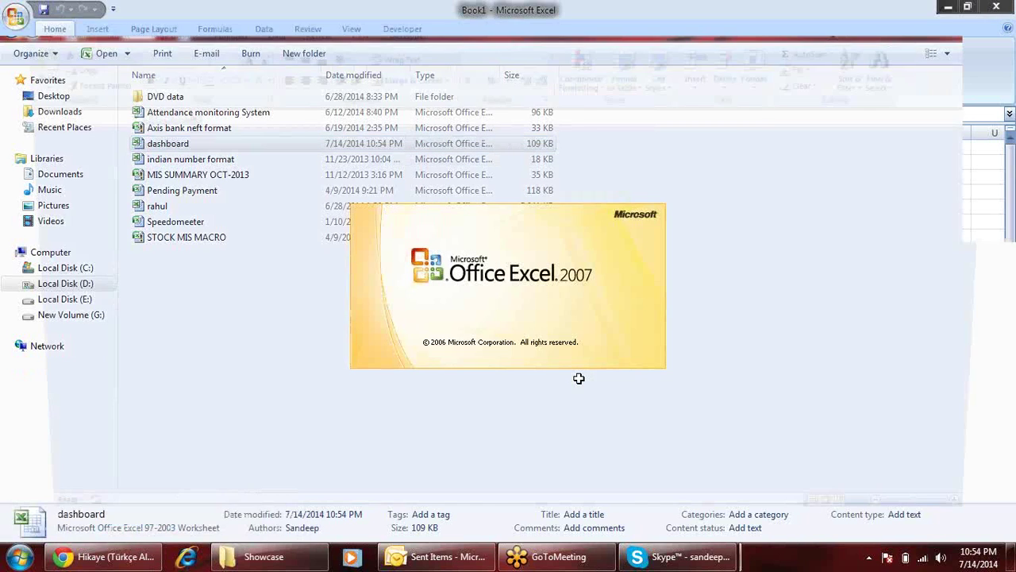
{"action": "key", "text": "Down"}
{"action": "key", "text": "Down"}
{"action": "key", "text": "Down"}
{"action": "key", "text": "Up"}
{"action": "key", "text": "Up"}
{"action": "key", "text": "Right"}
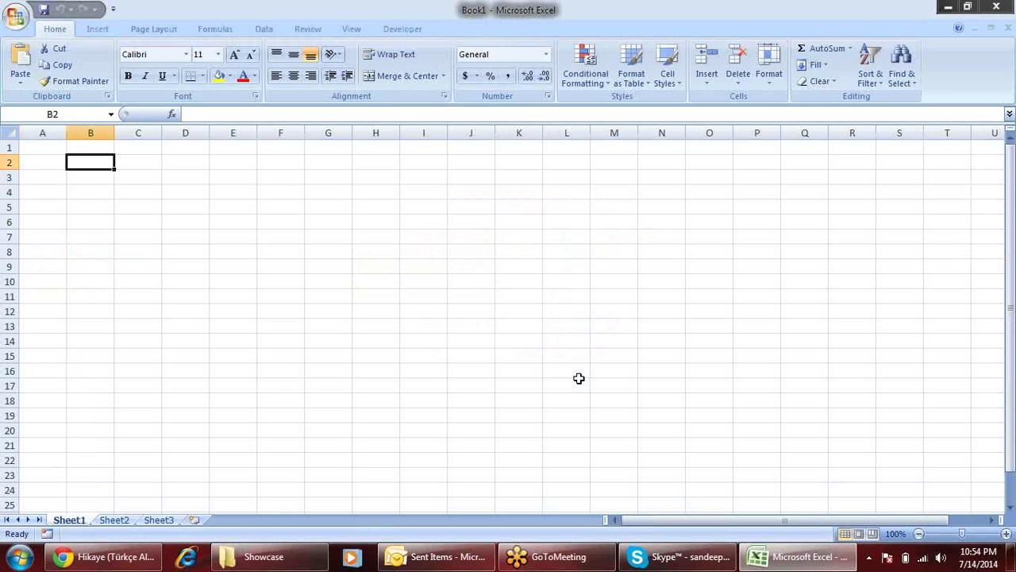
{"action": "type", "text": "1"}
{"action": "key", "text": "Tab"}
{"action": "type", "text": "2"}
{"action": "key", "text": "Tab"}
{"action": "type", "text": "3"}
{"action": "key", "text": "Tab"}
- Add a bold SUM of B2:D2 in E2 using AutoSum
{"action": "type", "text": "="}
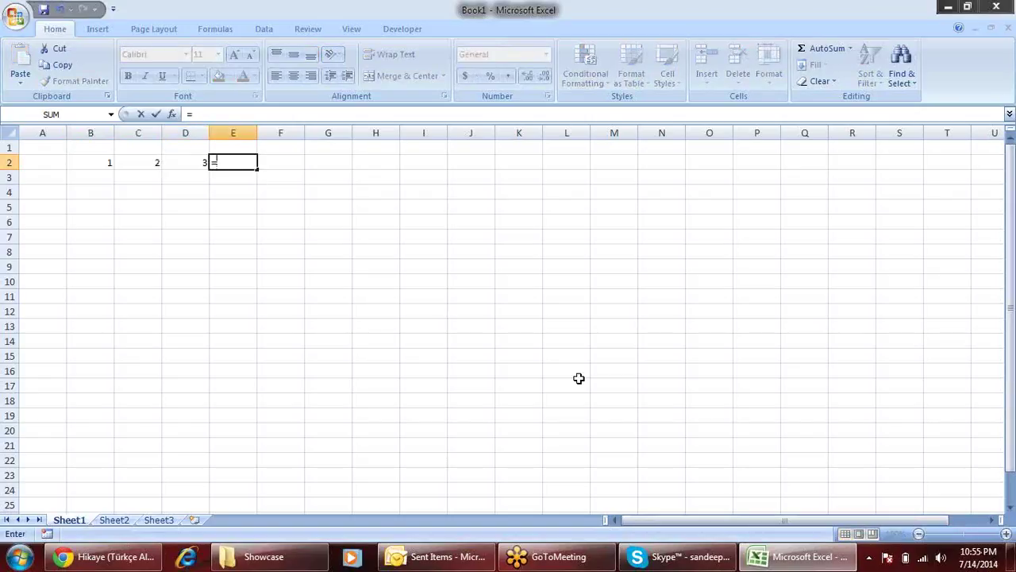
{"action": "key", "text": "Escape"}
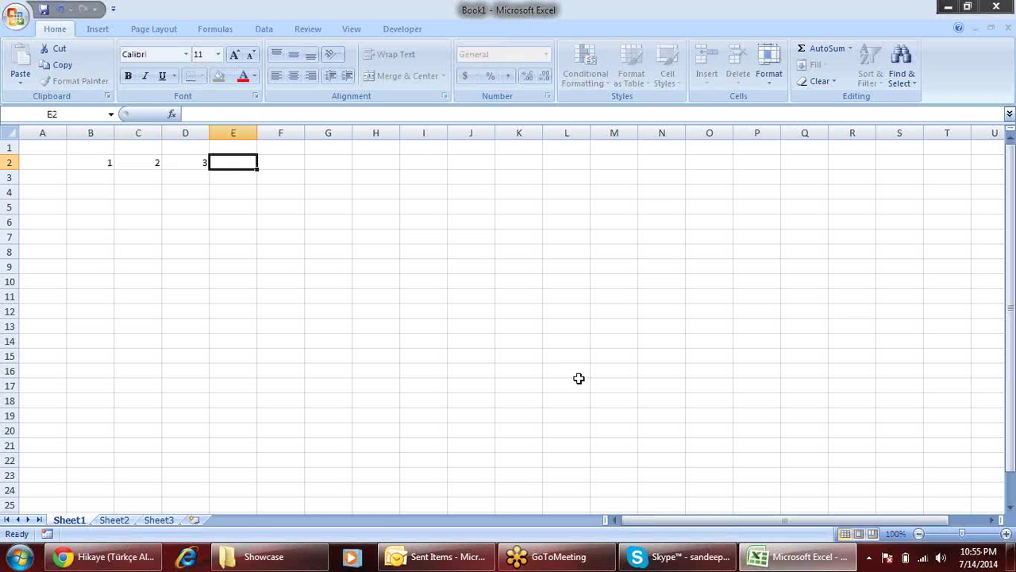
{"action": "key", "text": "alt+equal"}
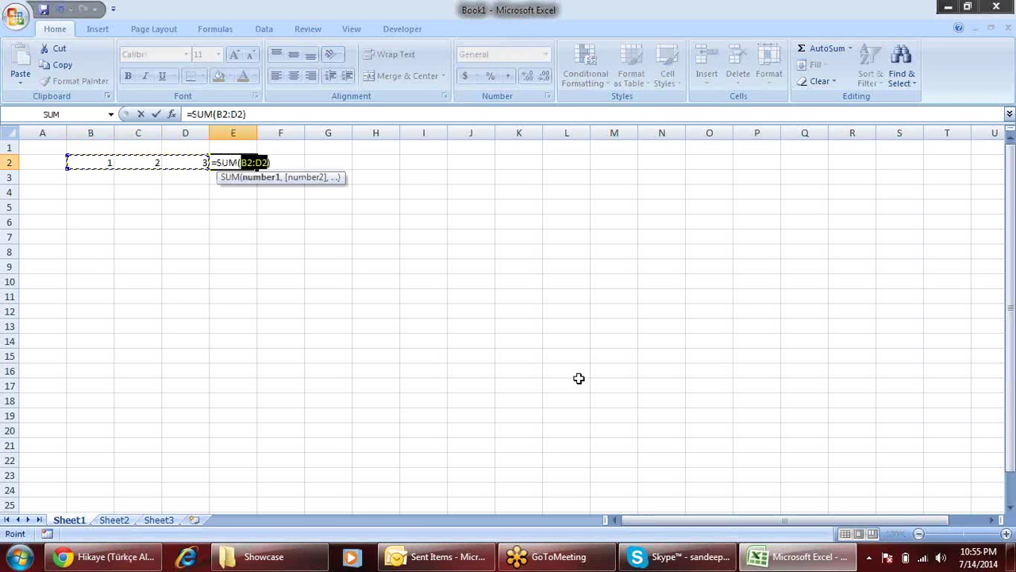
{"action": "key", "text": "Return"}
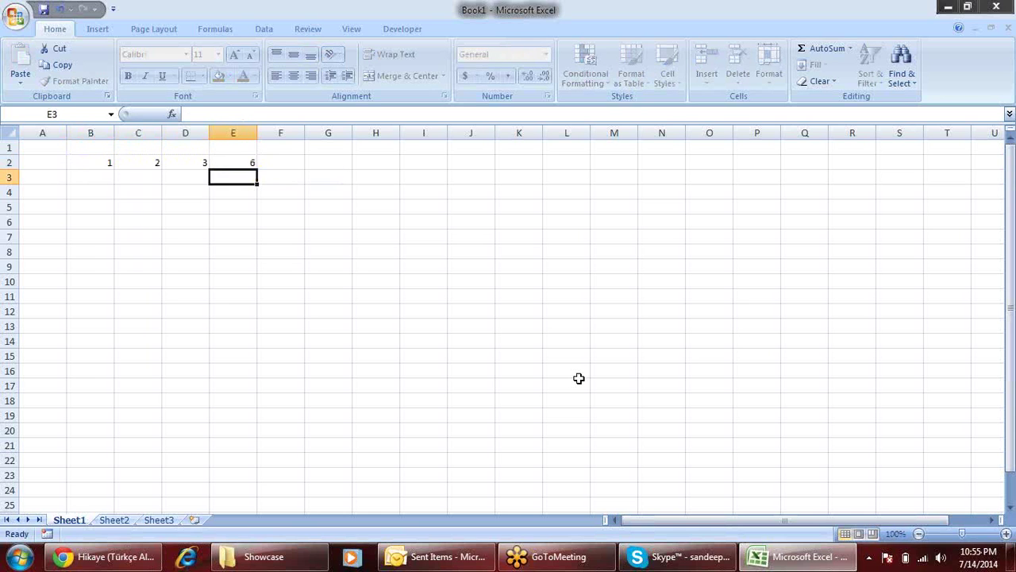
{"action": "key", "text": "Up"}
{"action": "key", "text": "ctrl+b"}
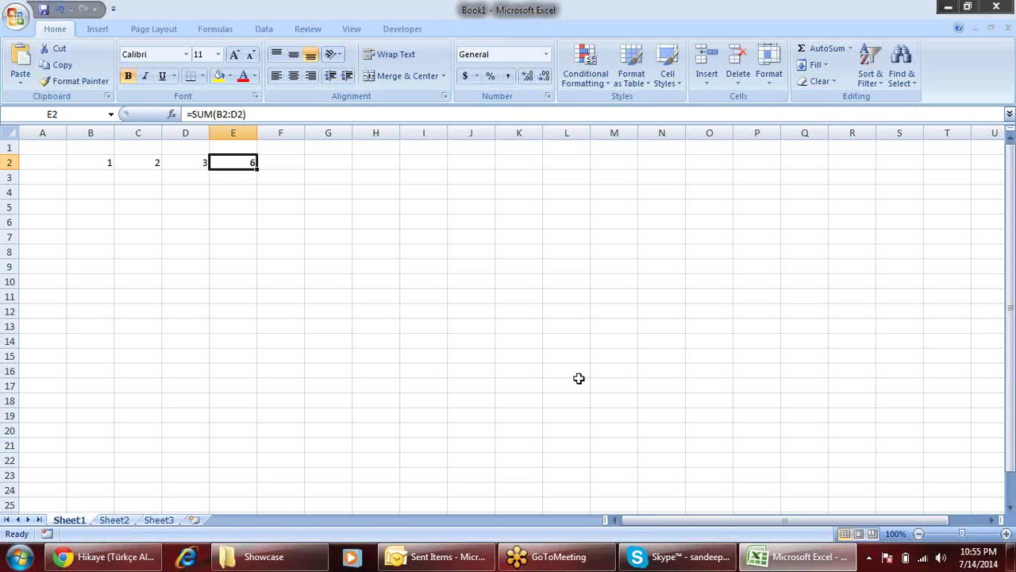
- Clear B2:E2 and move down to cell B3
{"action": "key", "text": "Left"}
{"action": "key", "text": "Left"}
{"action": "key", "text": "Left"}
{"action": "key", "text": "shift+Right"}
{"action": "key", "text": "shift+Right"}
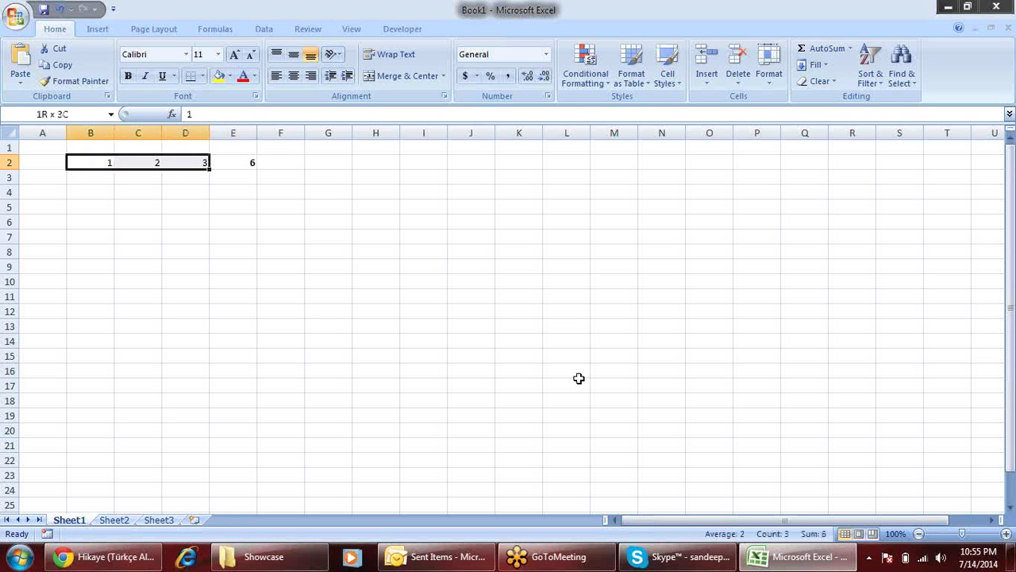
{"action": "key", "text": "shift+Right"}
{"action": "key", "text": "Delete"}
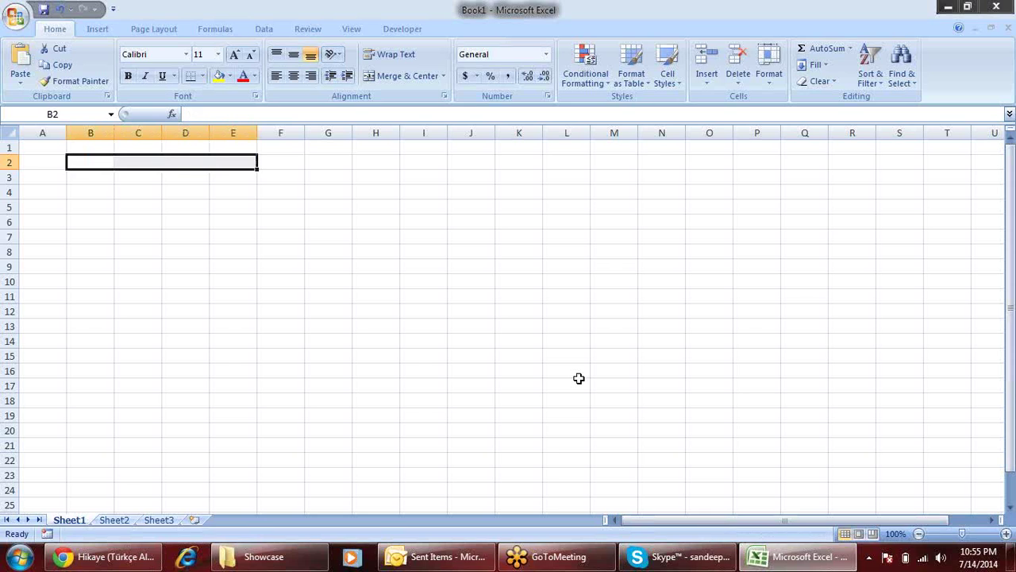
{"action": "key", "text": "Down"}
{"action": "key", "text": "Down"}
{"action": "key", "text": "Up"}
{"action": "key", "text": "Up"}
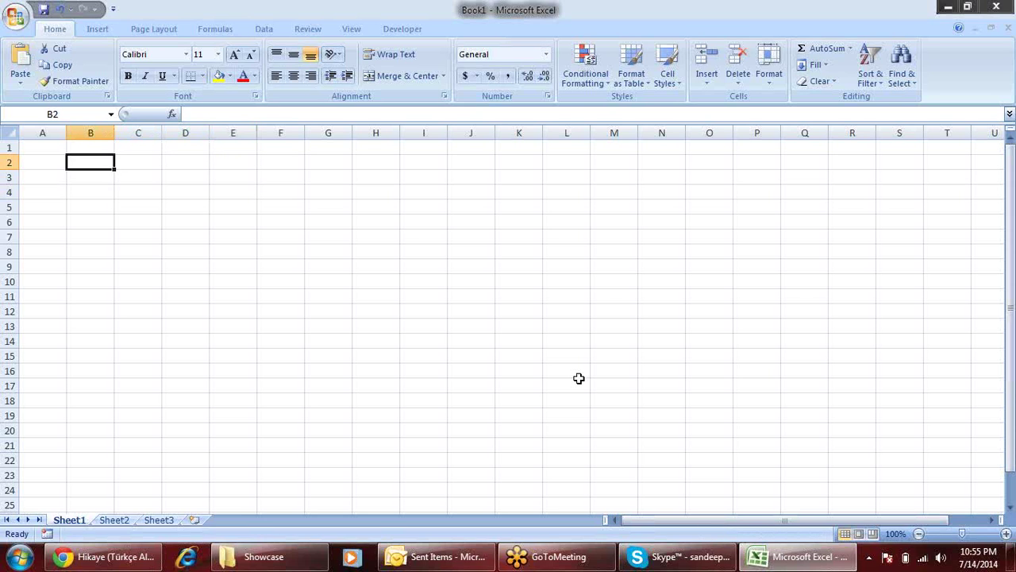
{"action": "key", "text": "Down"}
{"action": "key", "text": "Down"}
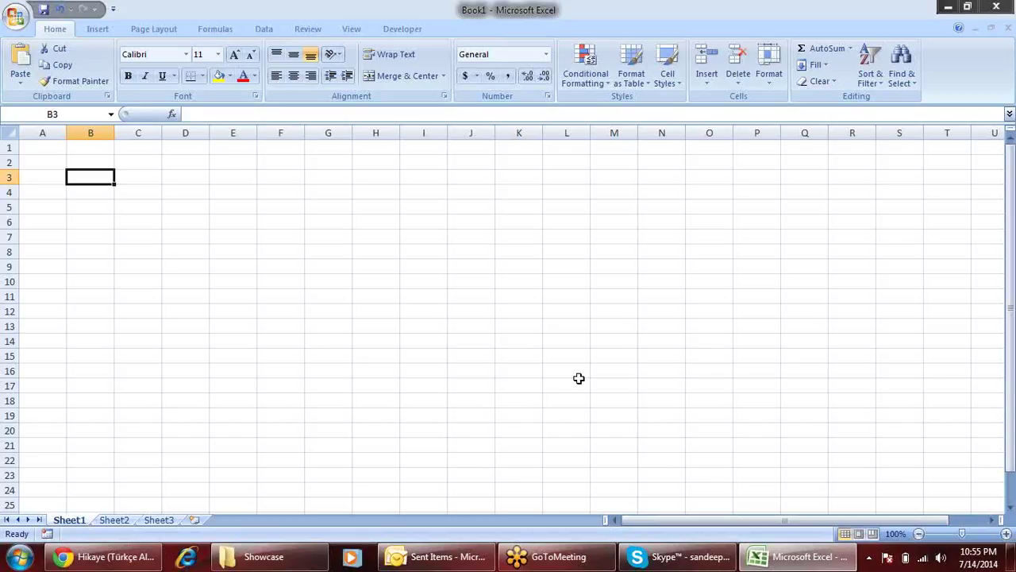
- Enter the array constant ={1,2,3,4} in B3 and paste a test copy into C3
{"action": "type", "text": "="}
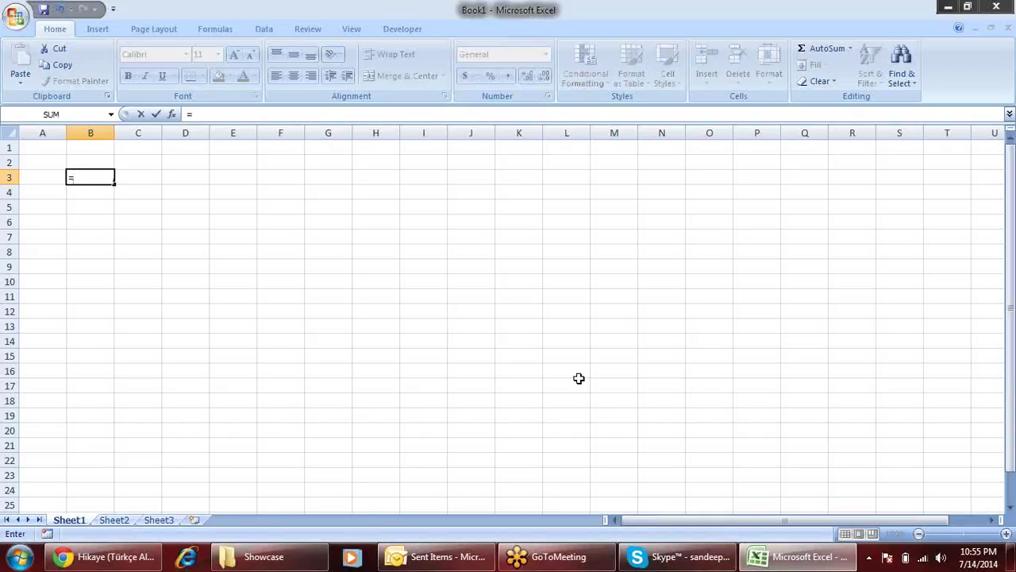
{"action": "type", "text": "("}
{"action": "type", "text": "1,2,3,4"}
{"action": "type", "text": "}"}
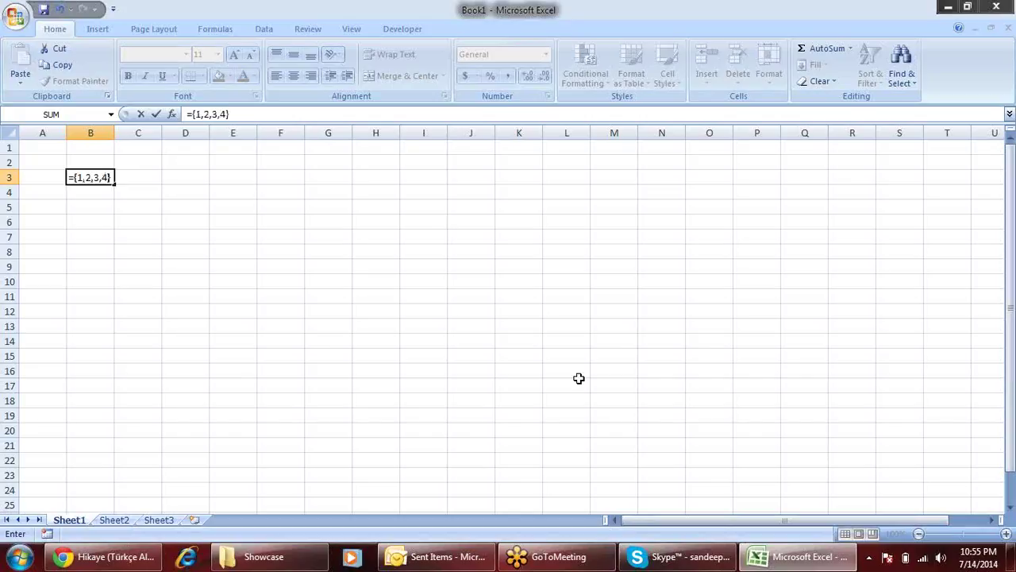
{"action": "key", "text": "Return"}
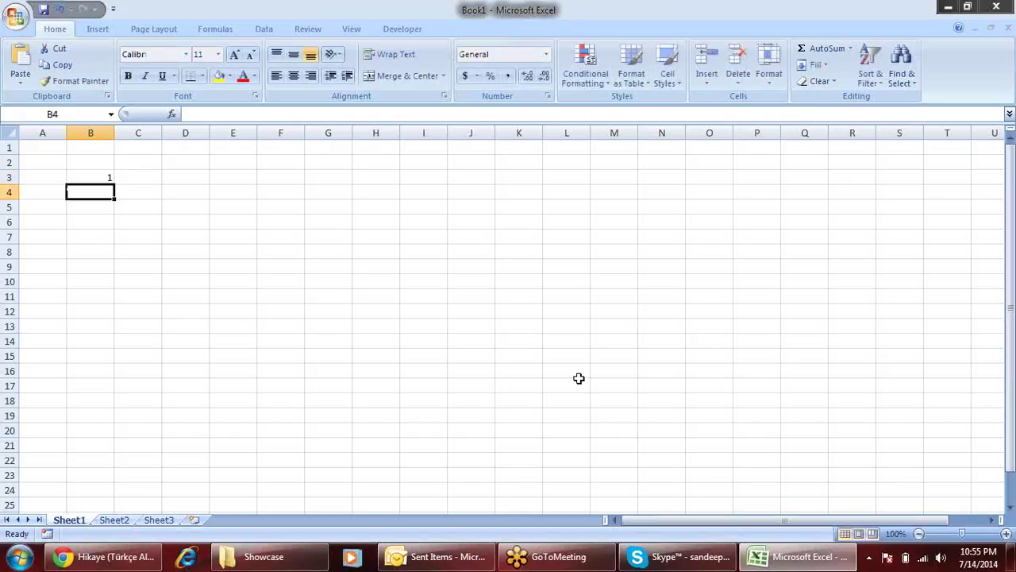
{"action": "key", "text": "Up"}
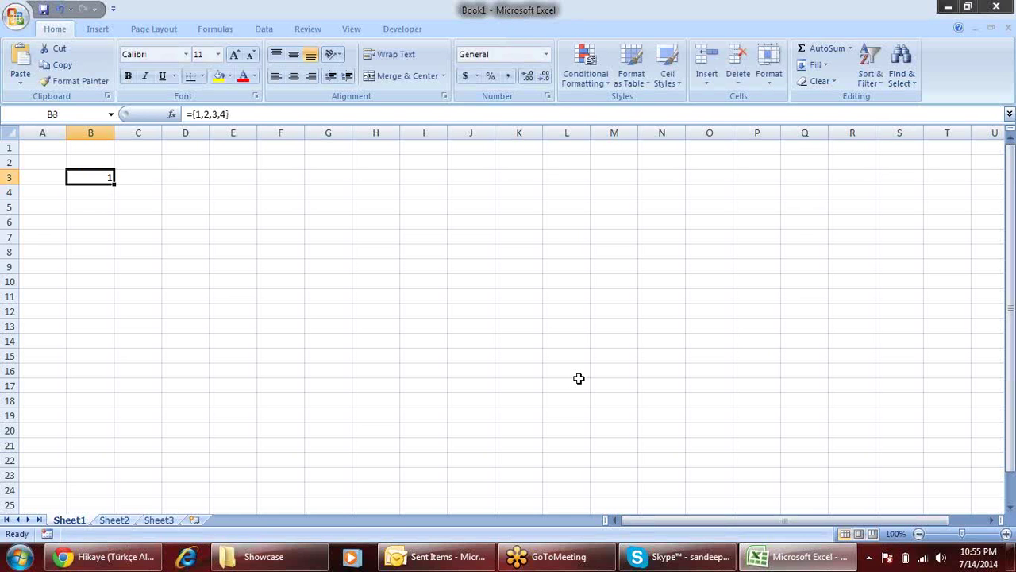
{"action": "key", "text": "ctrl+c"}
{"action": "key", "text": "Right"}
{"action": "key", "text": "ctrl+v"}
{"action": "key", "text": "Right"}
{"action": "type", "text": "v"}
{"action": "key", "text": "Right"}
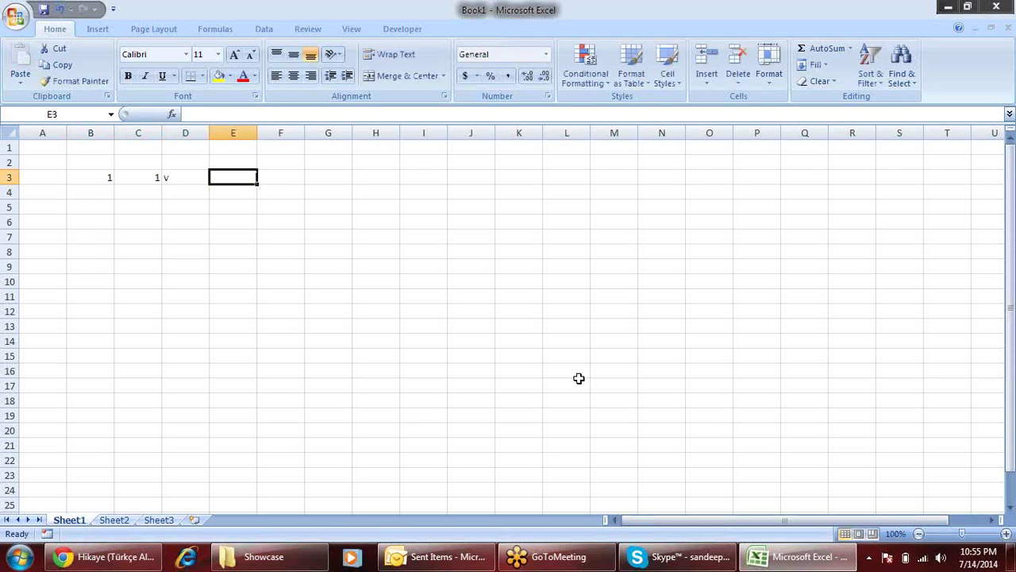
{"action": "key", "text": "ctrl+z"}
{"action": "key", "text": "Left"}
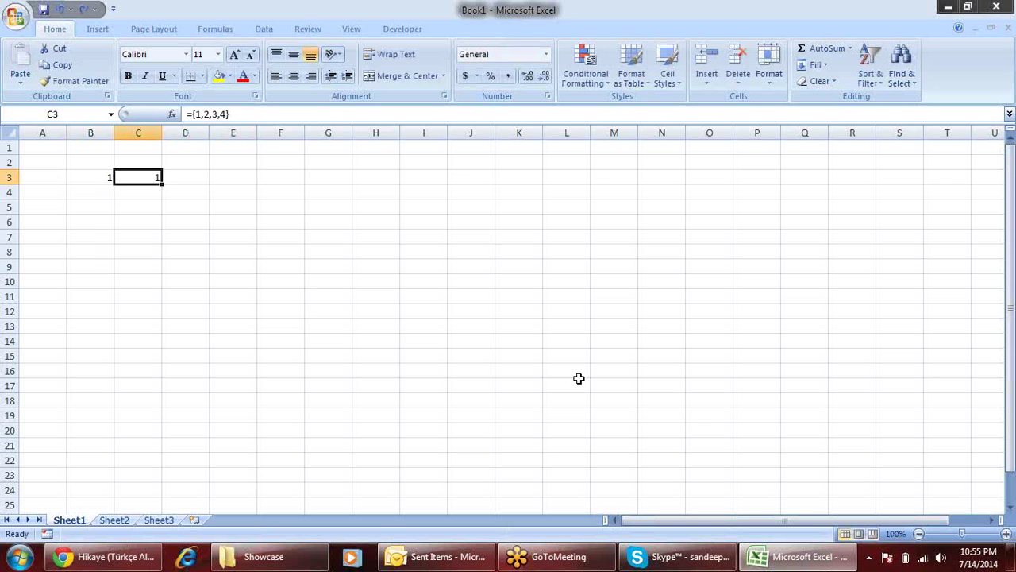
{"action": "key", "text": "Left"}
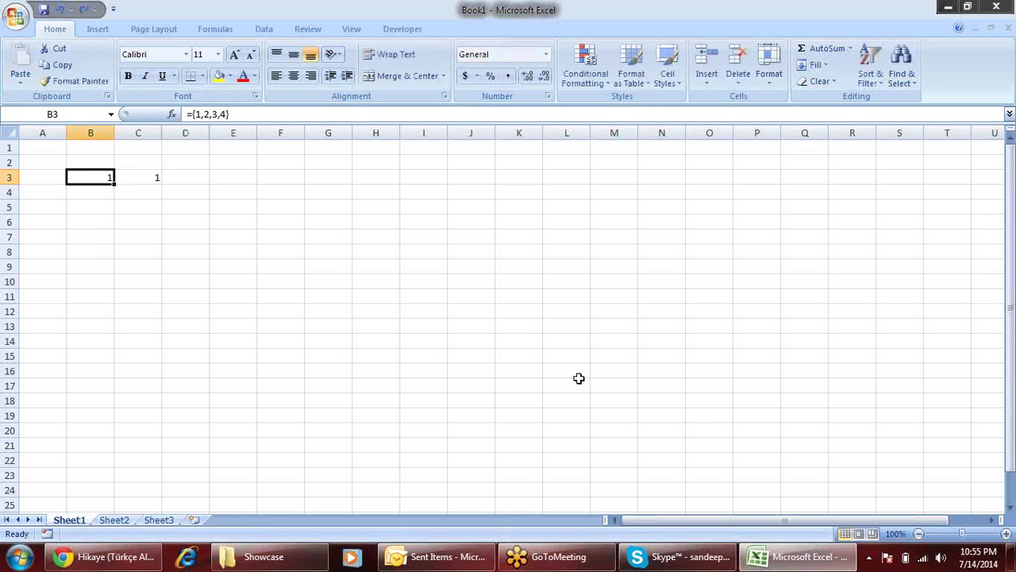
- Paste B3 into D3, clear the test copies from C3:D3, and select B3:E3
{"action": "key", "text": "ctrl+c"}
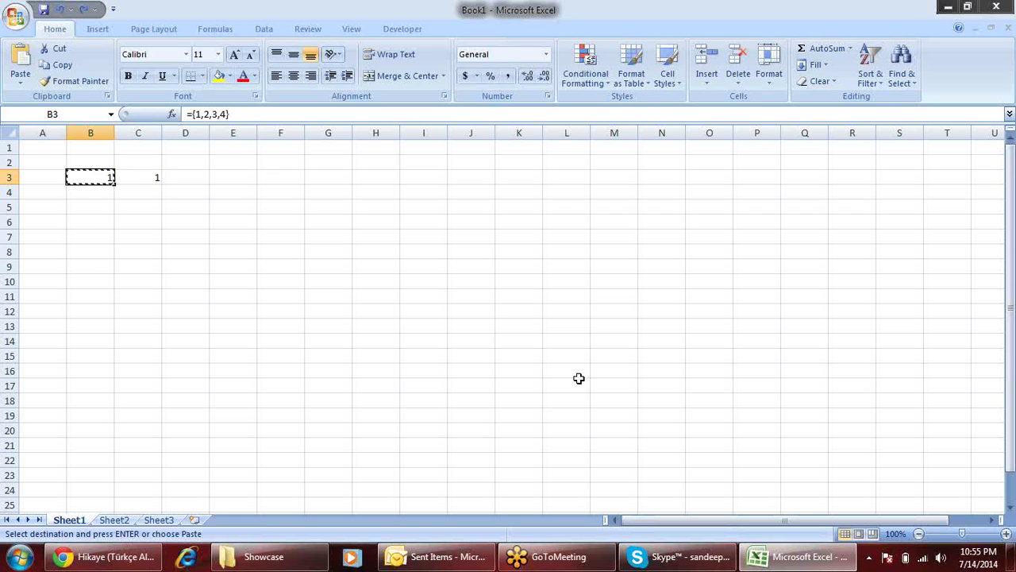
{"action": "key", "text": "Right"}
{"action": "key", "text": "Right"}
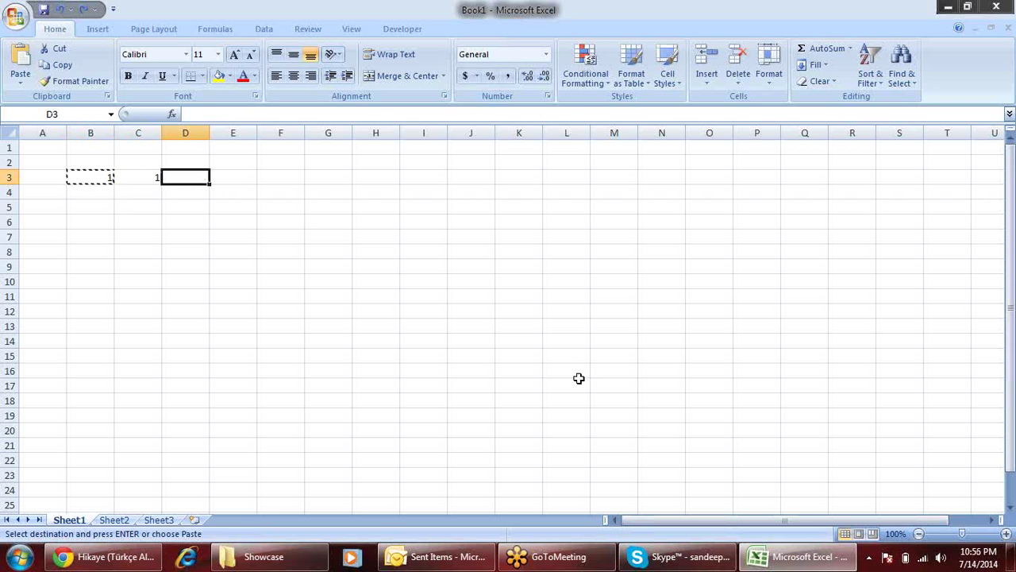
{"action": "key", "text": "ctrl+v"}
{"action": "key", "text": "Escape"}
{"action": "key", "text": "Left"}
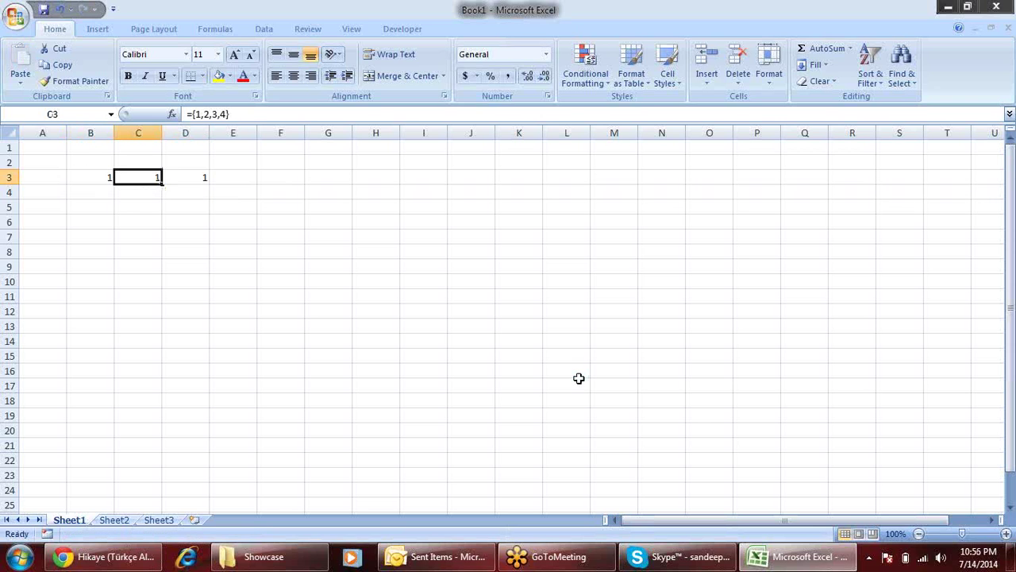
{"action": "key", "text": "shift+Right"}
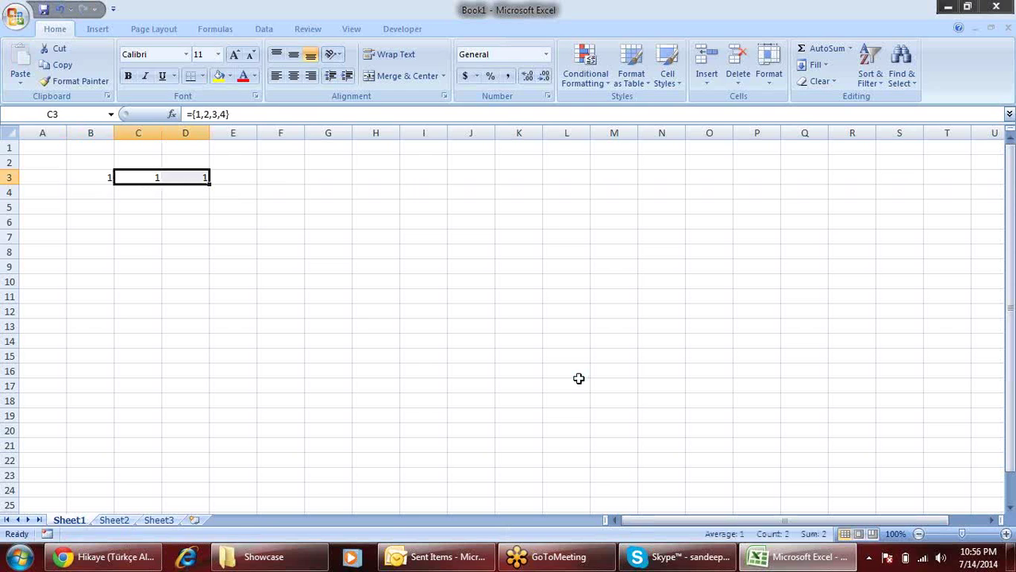
{"action": "key", "text": "Delete"}
{"action": "key", "text": "Left"}
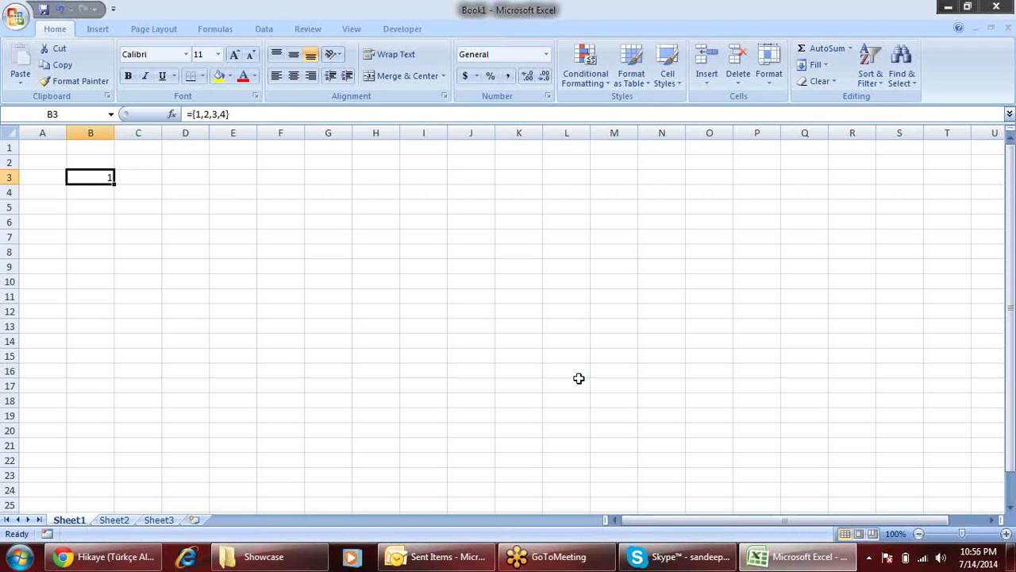
{"action": "key", "text": "shift+Right"}
{"action": "key", "text": "shift+Right"}
{"action": "key", "text": "shift+Right"}
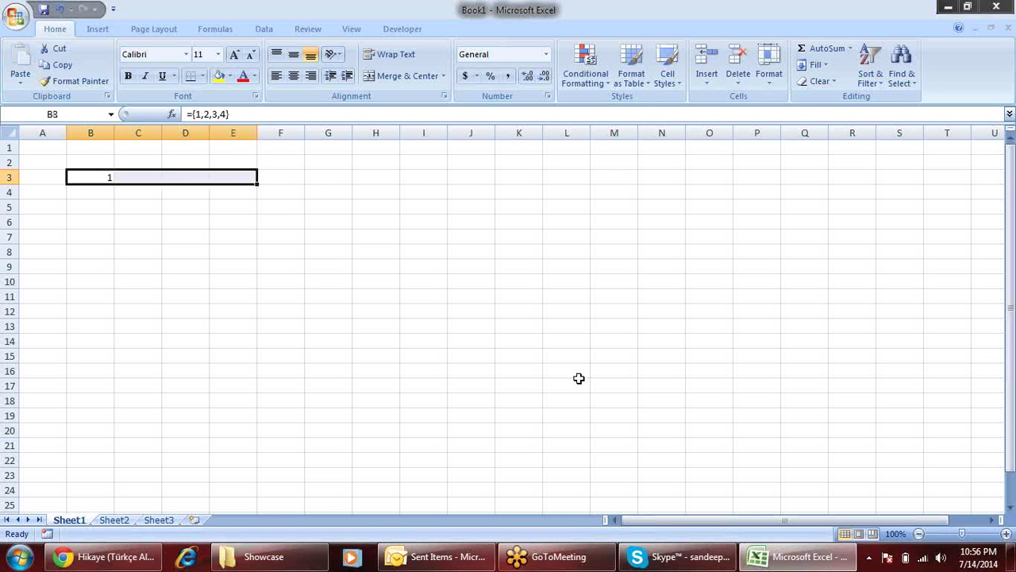
- Enter ={1,2,3,4} as an array formula spanning B3:E3 with Ctrl+Shift+Enter
{"action": "key", "text": "F2"}
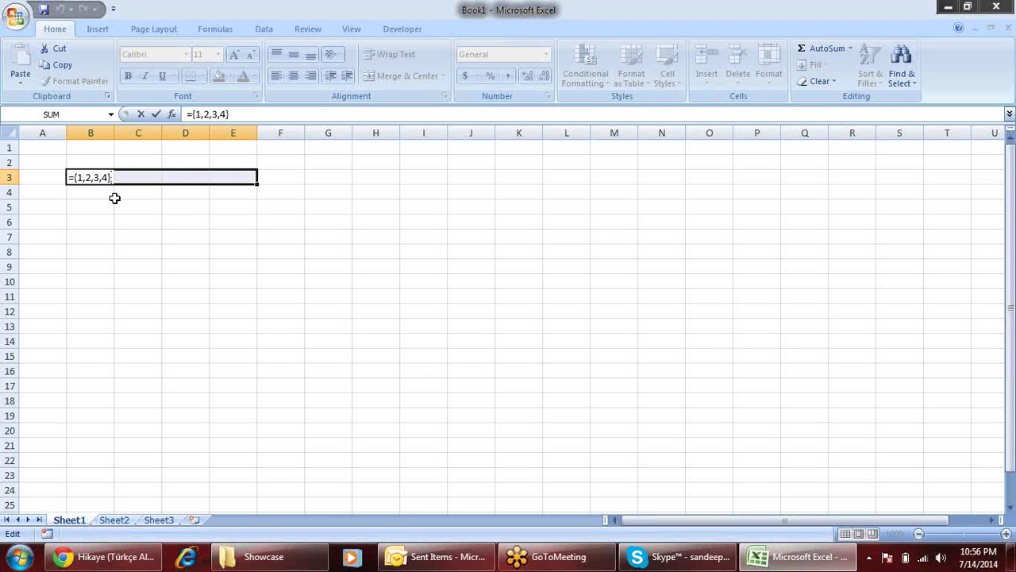
{"action": "key", "text": "ctrl+shift+Return"}
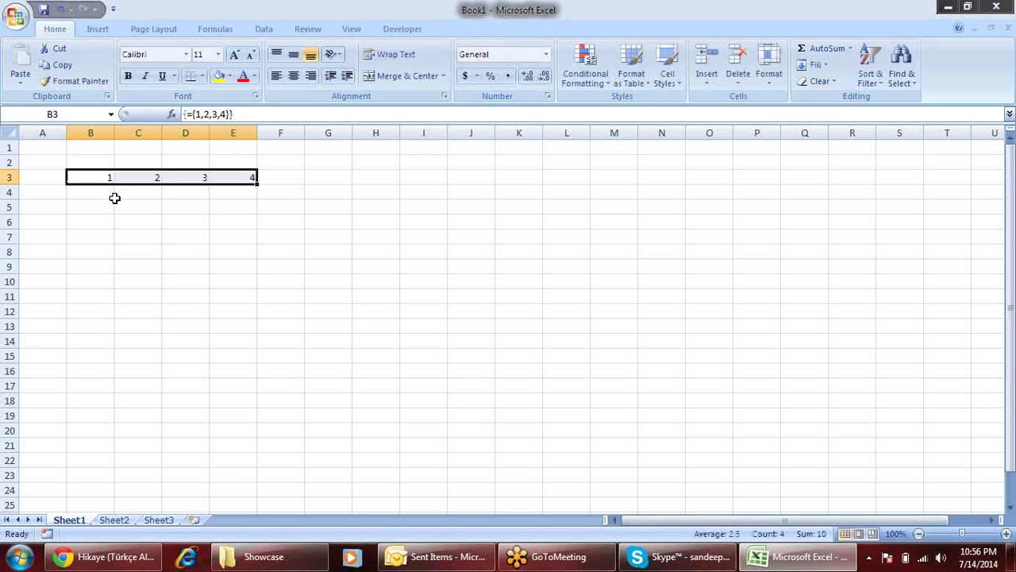
{"action": "left_click", "coordinate": [199, 204]}
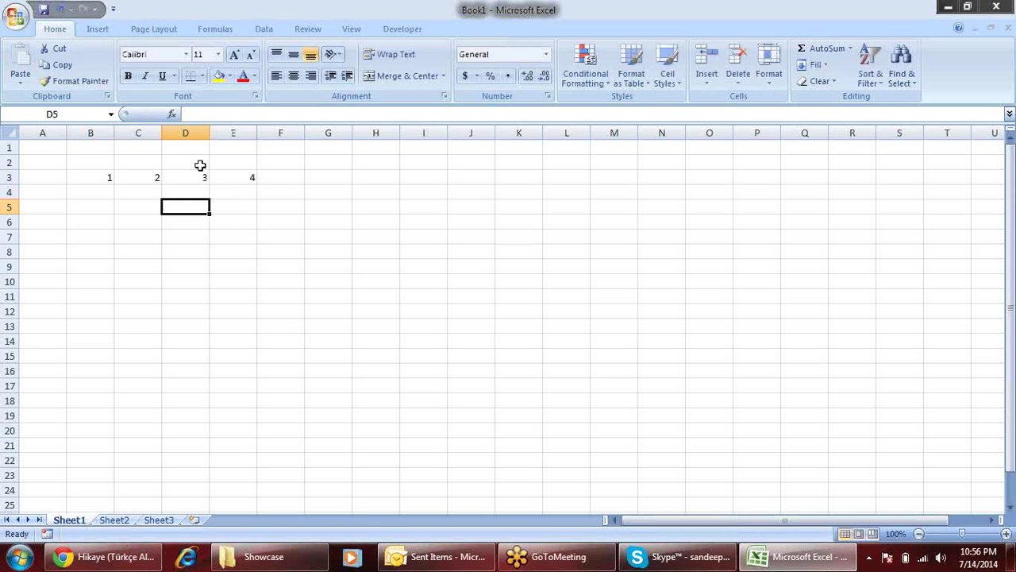
{"action": "left_click", "coordinate": [96, 177]}
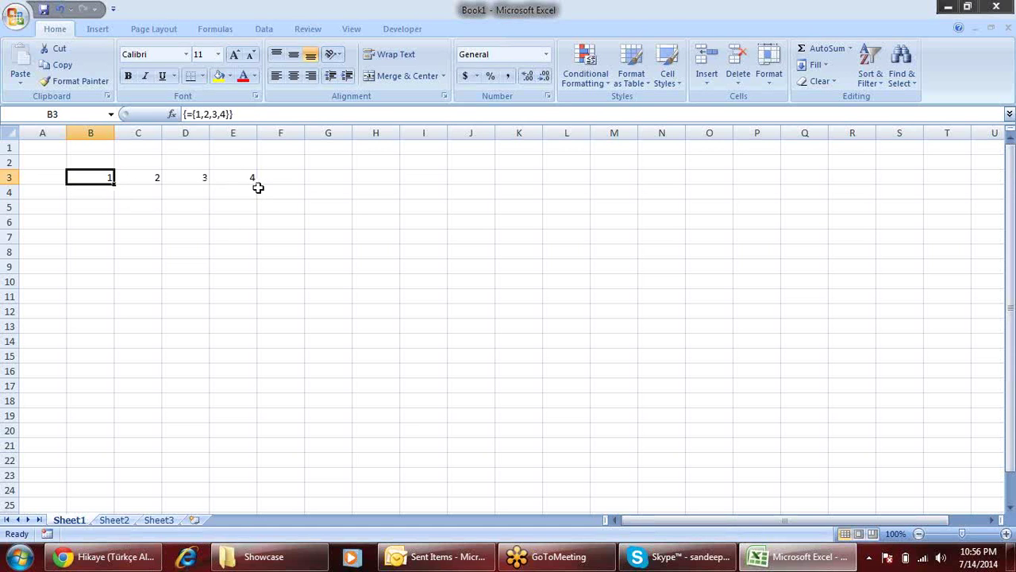
- Step through B3:E3 to confirm each cell shares the array formula showing 1, 2, 3, 4
{"action": "key", "text": "Right"}
{"action": "key", "text": "Right"}
{"action": "key", "text": "Right"}
{"action": "key", "text": "Right"}
{"action": "key", "text": "Down"}
{"action": "key", "text": "Down"}
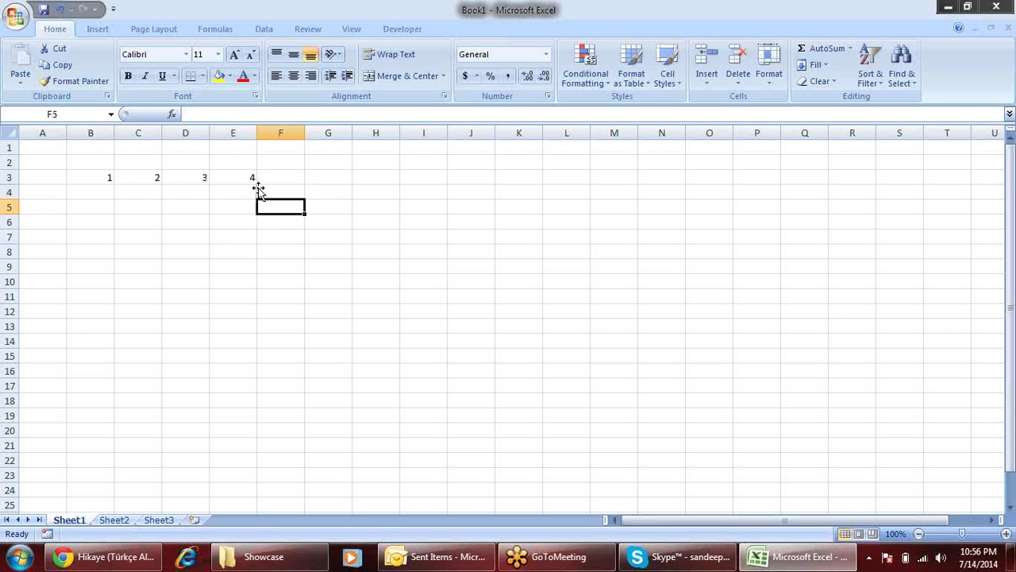
{"action": "key", "text": "Up"}
{"action": "key", "text": "Up"}
{"action": "key", "text": "Left"}
{"action": "key", "text": "Left"}
{"action": "key", "text": "Left"}
{"action": "key", "text": "Left"}
{"action": "key", "text": "Right"}
{"action": "key", "text": "Right"}
{"action": "key", "text": "Right"}
{"action": "key", "text": "Right"}
{"action": "key", "text": "Left"}
{"action": "key", "text": "Left"}
{"action": "key", "text": "Left"}
{"action": "key", "text": "Left"}
{"action": "key", "text": "Right"}
{"action": "key", "text": "Right"}
{"action": "key", "text": "Right"}
{"action": "key", "text": "Right"}
{"action": "key", "text": "Left"}
{"action": "key", "text": "Left"}
{"action": "key", "text": "Left"}
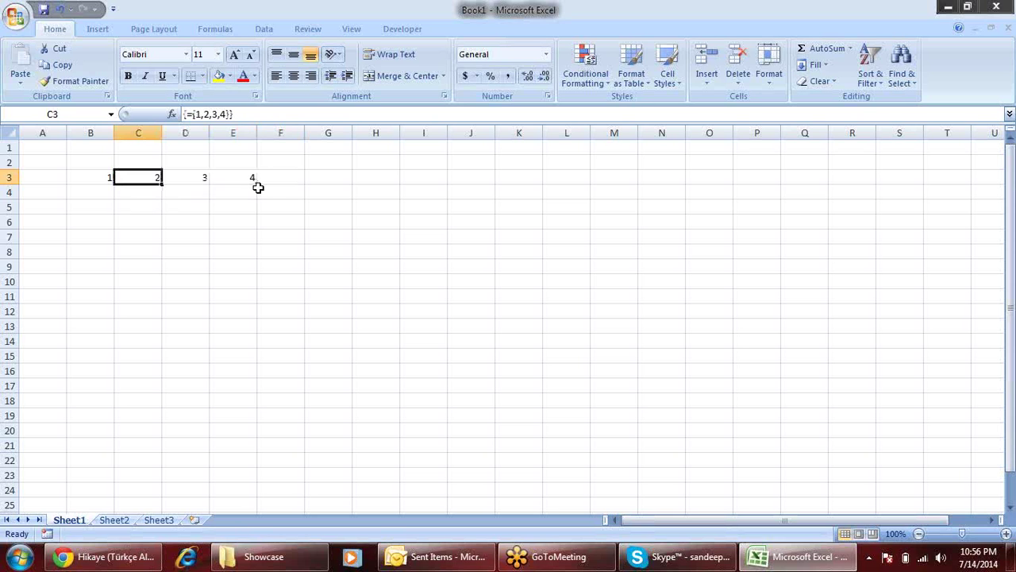
{"action": "key", "text": "Left"}
{"action": "key", "text": "Right"}
{"action": "key", "text": "Right"}
{"action": "key", "text": "Right"}
{"action": "key", "text": "Left"}
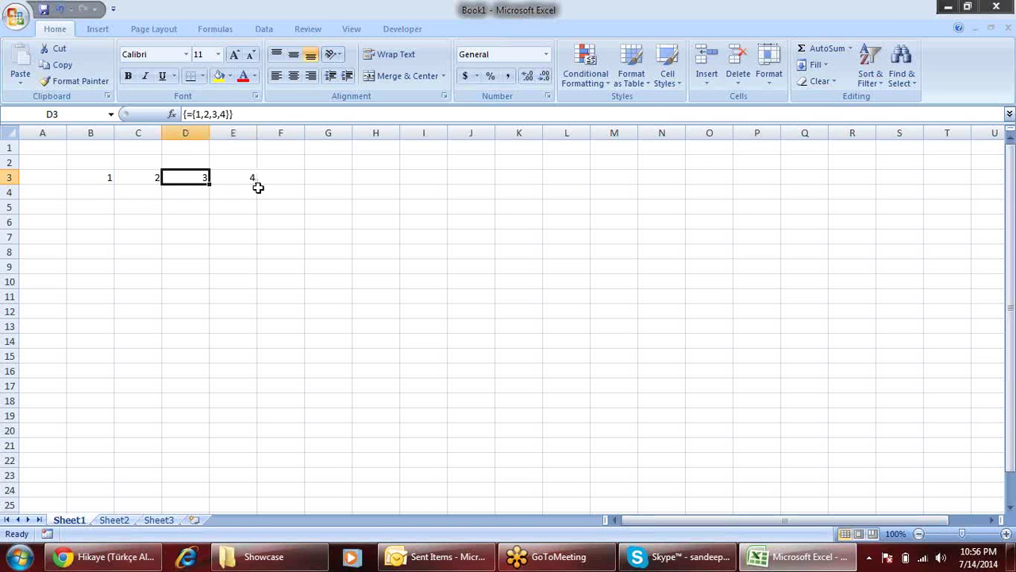
{"action": "key", "text": "Left"}
{"action": "key", "text": "Left"}
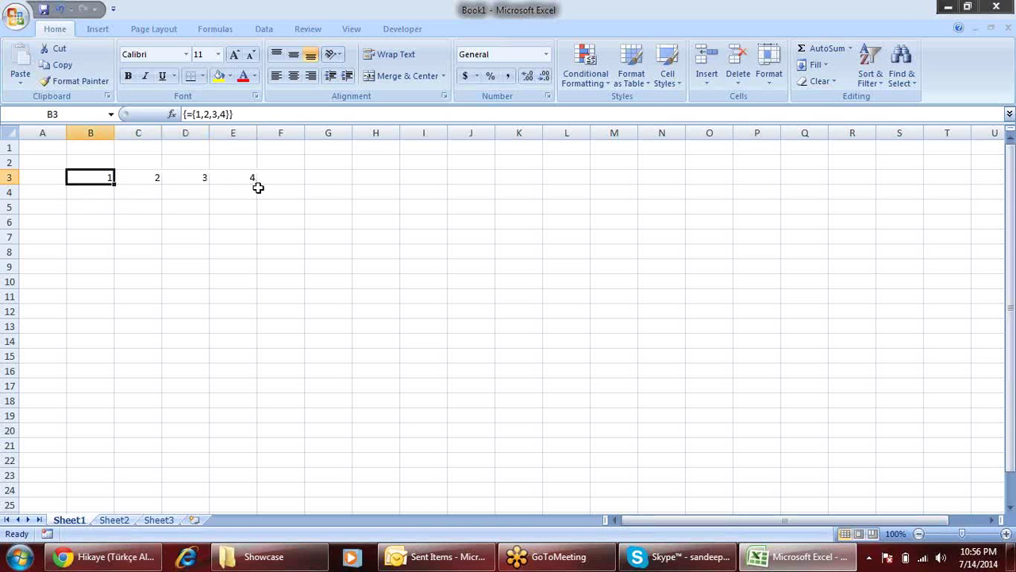
{"action": "key", "text": "Right"}
{"action": "key", "text": "Right"}
{"action": "key", "text": "Right"}
{"action": "key", "text": "Left"}
{"action": "key", "text": "Left"}
{"action": "key", "text": "Left"}
{"action": "key", "text": "Left"}
- Try deleting D3 alone inside the array and dismiss Excel's array warning
{"action": "key", "text": "Right"}
{"action": "key", "text": "Left"}
{"action": "key", "text": "Left"}
{"action": "key", "text": "Right"}
{"action": "key", "text": "Right"}
{"action": "key", "text": "Right"}
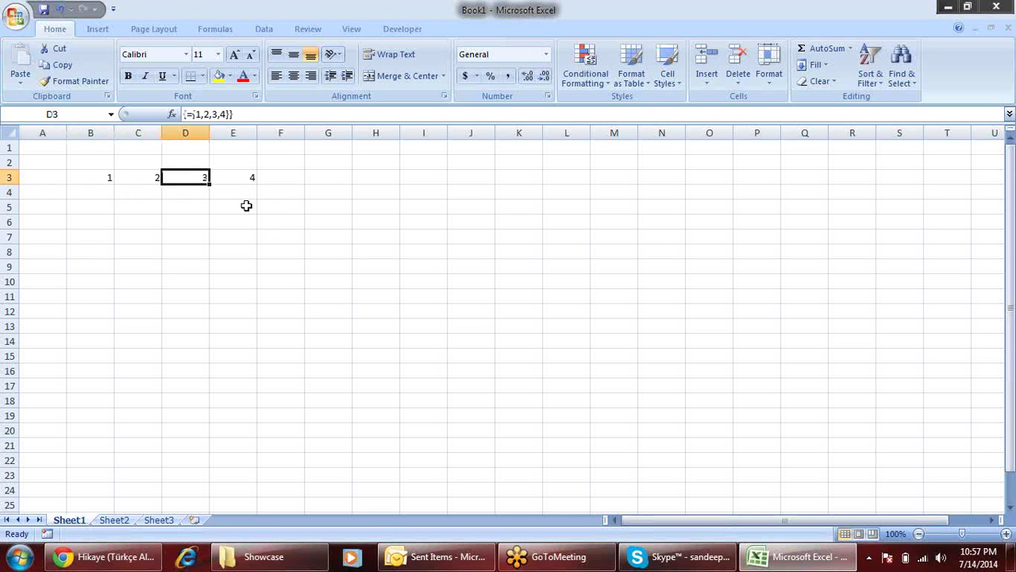
{"action": "key", "text": "Delete"}
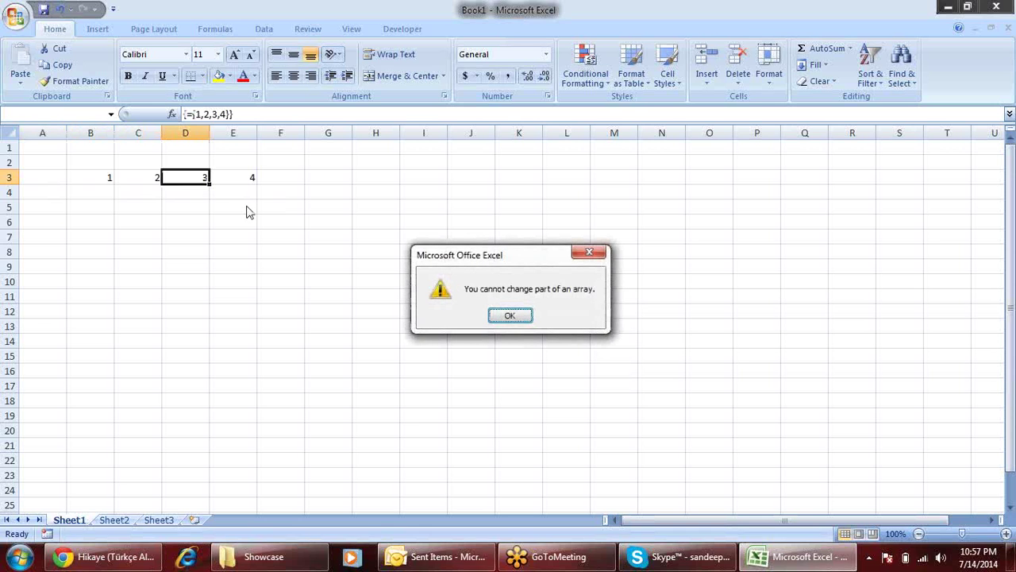
{"action": "key", "text": "Return"}
{"action": "key", "text": "Delete"}
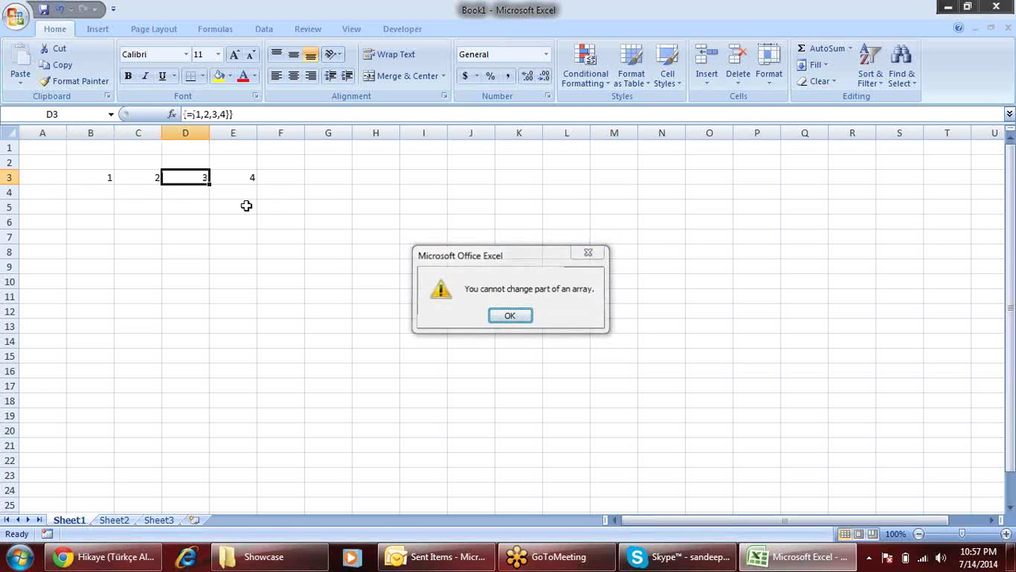
- Select the whole B3:E3 array and change its last value from 4 to 5
{"action": "key", "text": "ctrl+slash"}
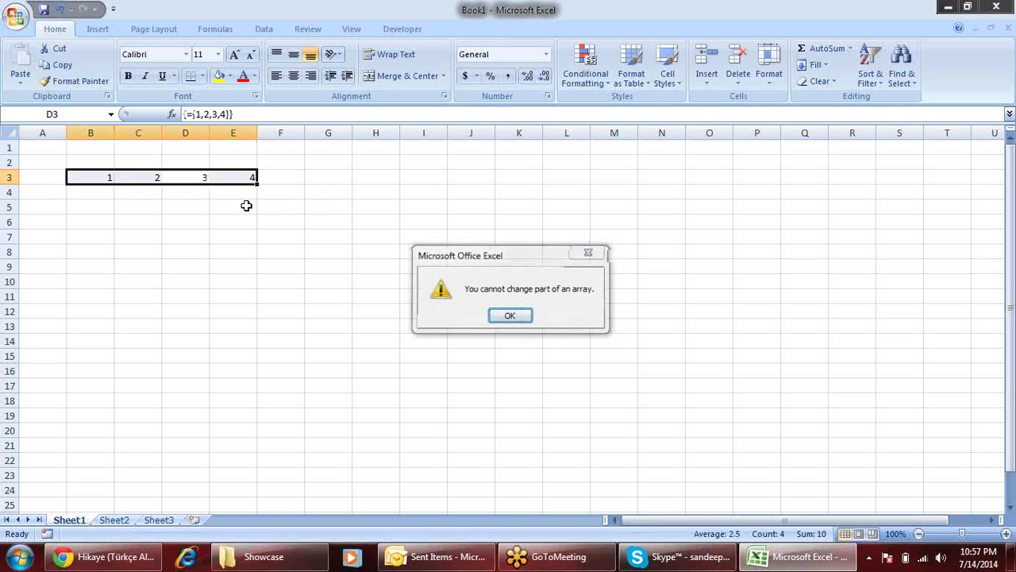
{"action": "key", "text": "Return"}
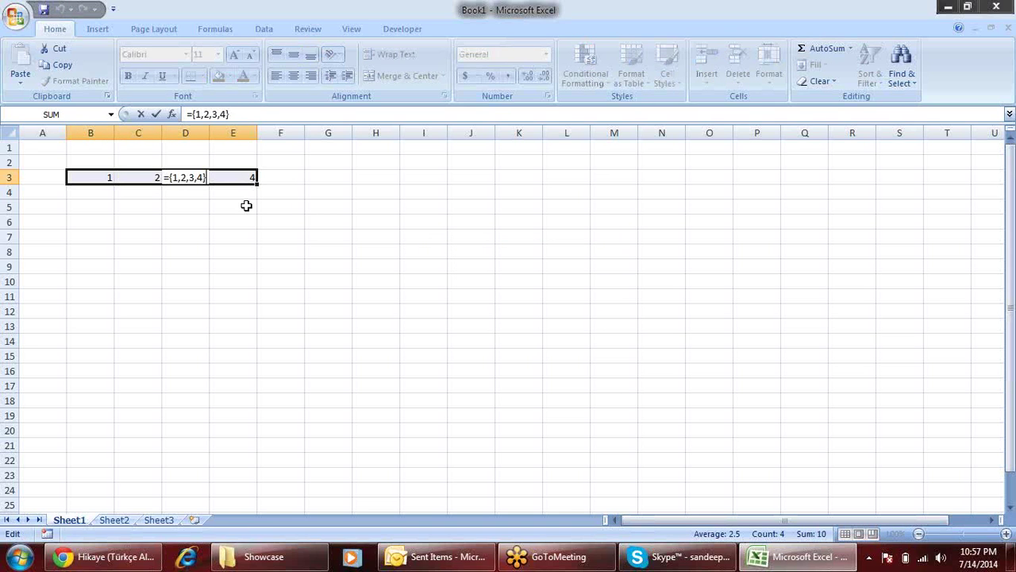
{"action": "key", "text": "BackSpace"}
{"action": "type", "text": "5"}
{"action": "key", "text": "ctrl+shift+Return"}
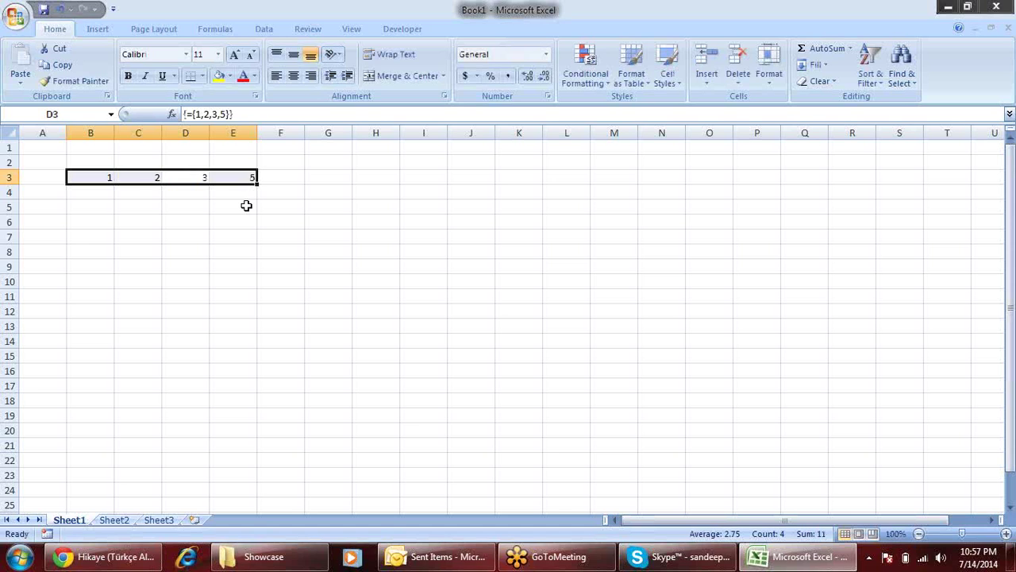
{"action": "key", "text": "Right"}
{"action": "key", "text": "Right"}
{"action": "key", "text": "Left"}
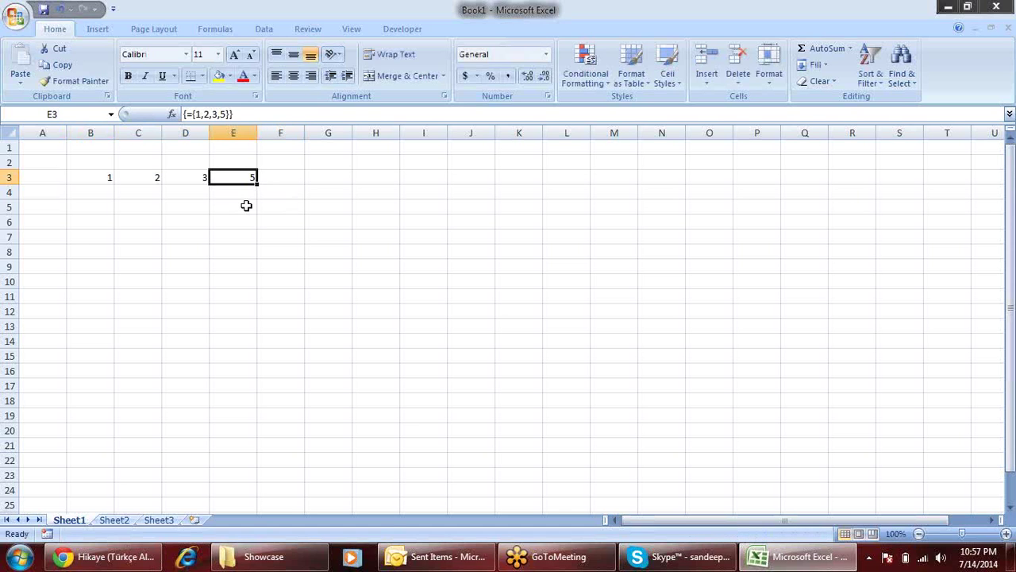
{"action": "key", "text": "shift+Left"}
{"action": "key", "text": "shift+Left"}
{"action": "key", "text": "shift+Left"}
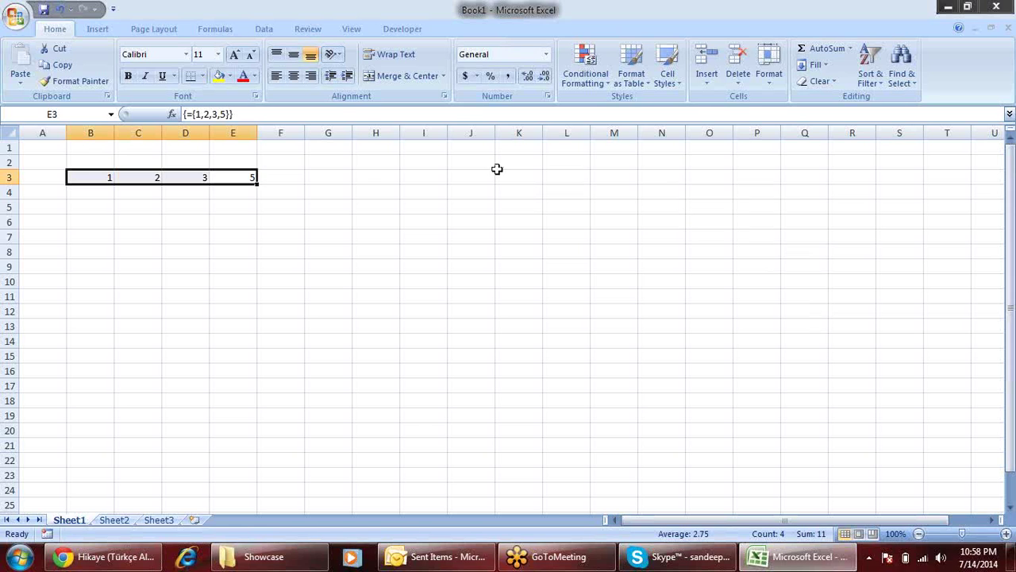
- Try a brace entry in B5, cancel it, and undo to restore {={1,2,3,4}} in B3:E3
{"action": "key", "text": "Right"}
{"action": "key", "text": "Right"}
{"action": "key", "text": "Right"}
{"action": "key", "text": "Left"}
{"action": "key", "text": "Left"}
{"action": "key", "text": "Left"}
{"action": "key", "text": "Left"}
{"action": "key", "text": "Left"}
{"action": "key", "text": "Left"}
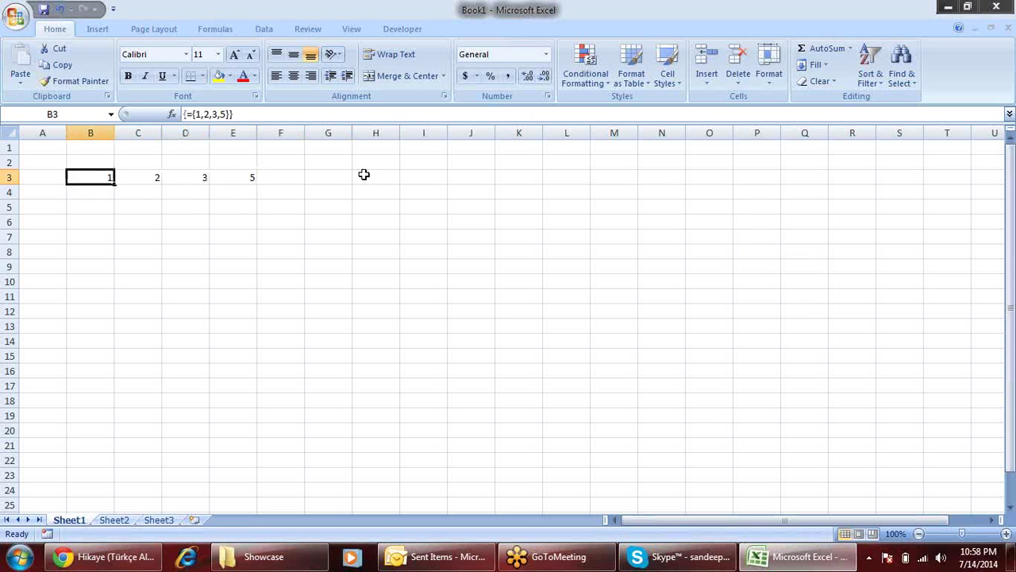
{"action": "key", "text": "shift+Right"}
{"action": "key", "text": "shift+Right"}
{"action": "key", "text": "shift+Right"}
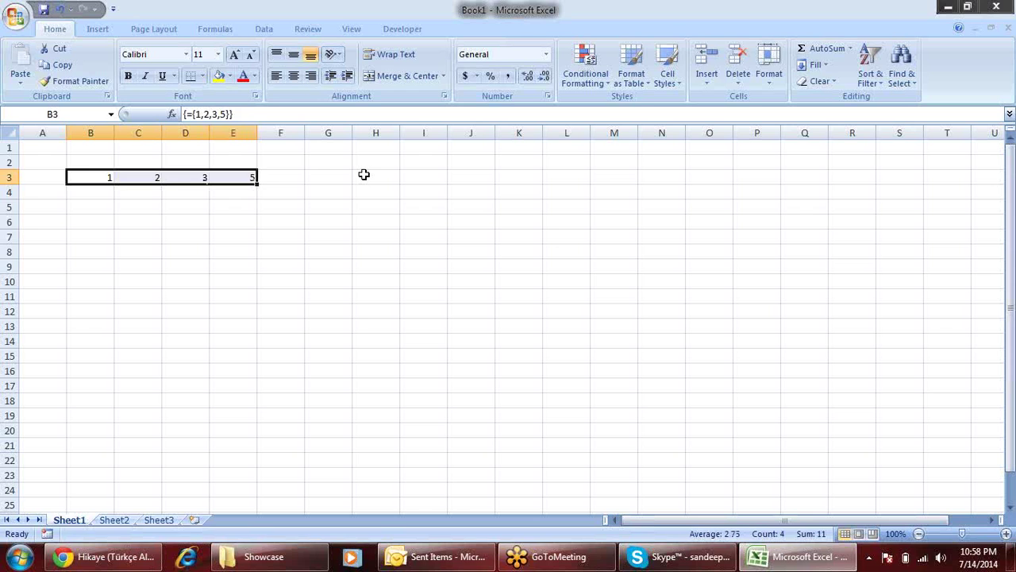
{"action": "key", "text": "Down"}
{"action": "key", "text": "Down"}
{"action": "type", "text": "{"}
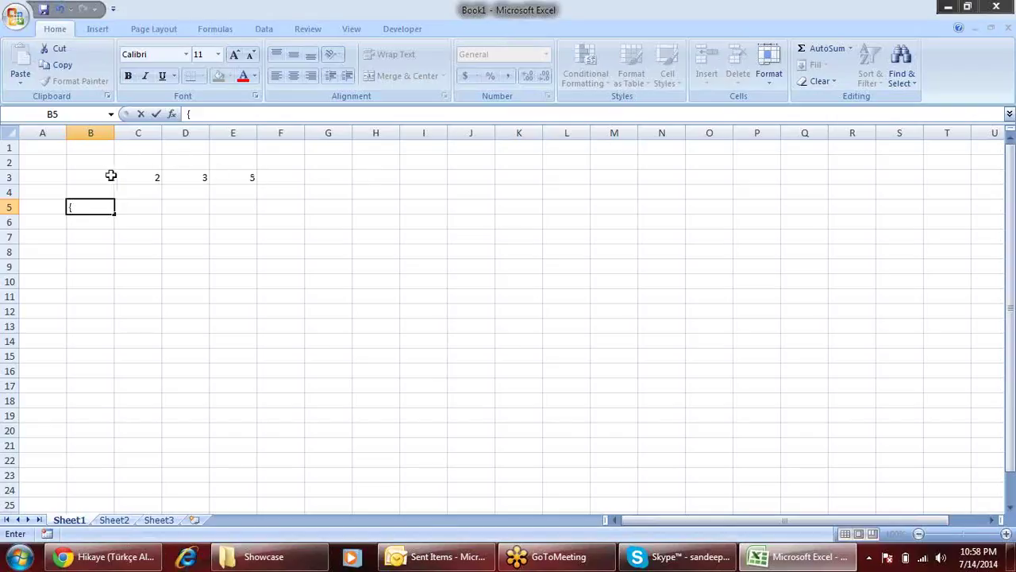
{"action": "key", "text": "BackSpace"}
{"action": "type", "text": "="}
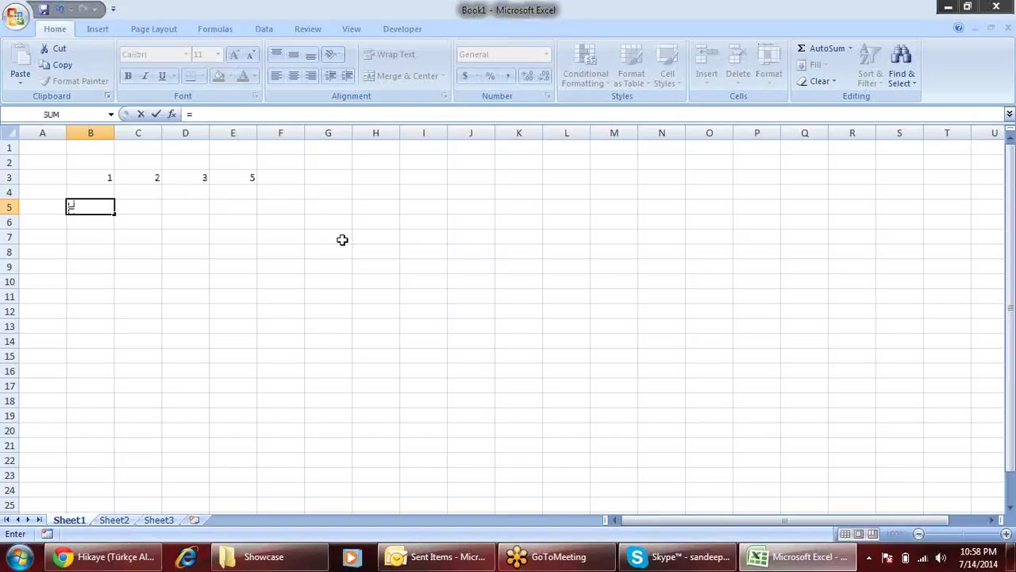
{"action": "type", "text": "{"}
{"action": "key", "text": "Escape"}
{"action": "key", "text": "Up"}
{"action": "key", "text": "ctrl+z"}
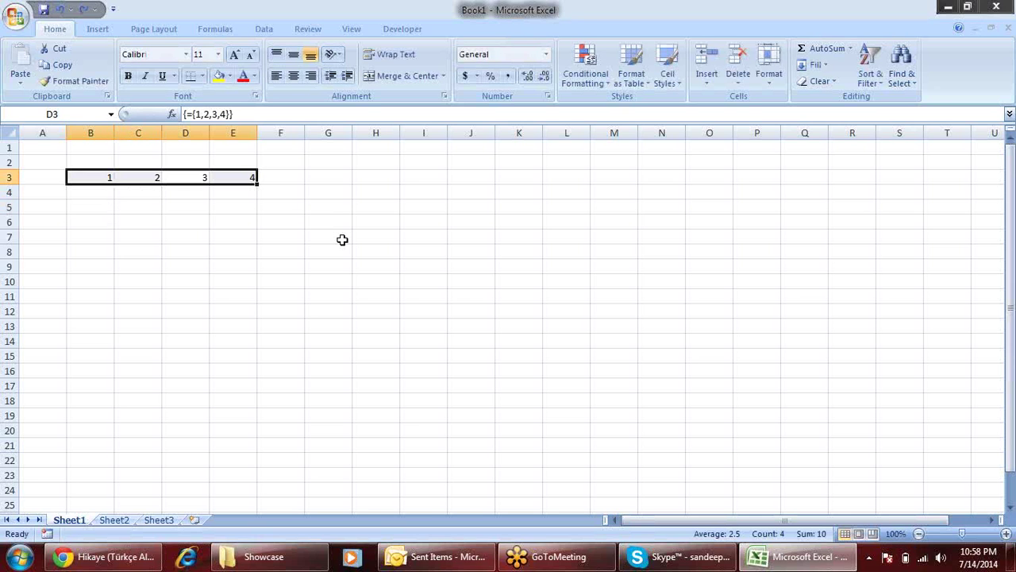
- Enter ={1,2,3,4} as an array formula over B3:B8
{"action": "key", "text": "Right"}
{"action": "key", "text": "ctrl+/"}
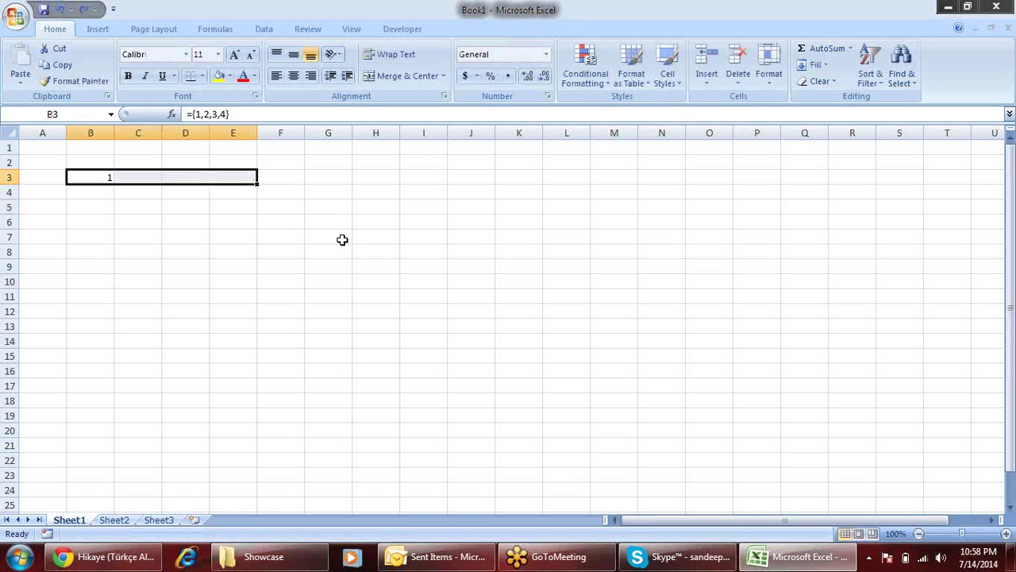
{"action": "key", "text": "F2"}
{"action": "key", "text": "Left"}
{"action": "key", "text": "Right"}
{"action": "key", "text": "shift+Down"}
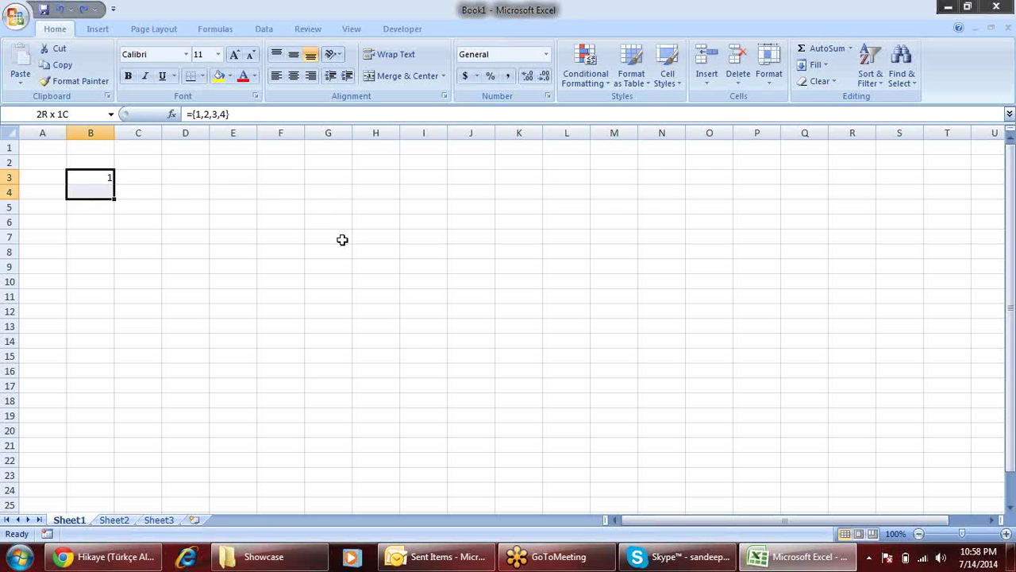
{"action": "key", "text": "shift+Down"}
{"action": "key", "text": "shift+Down"}
{"action": "key", "text": "shift+Down"}
{"action": "key", "text": "shift+Down"}
{"action": "type", "text": "="}
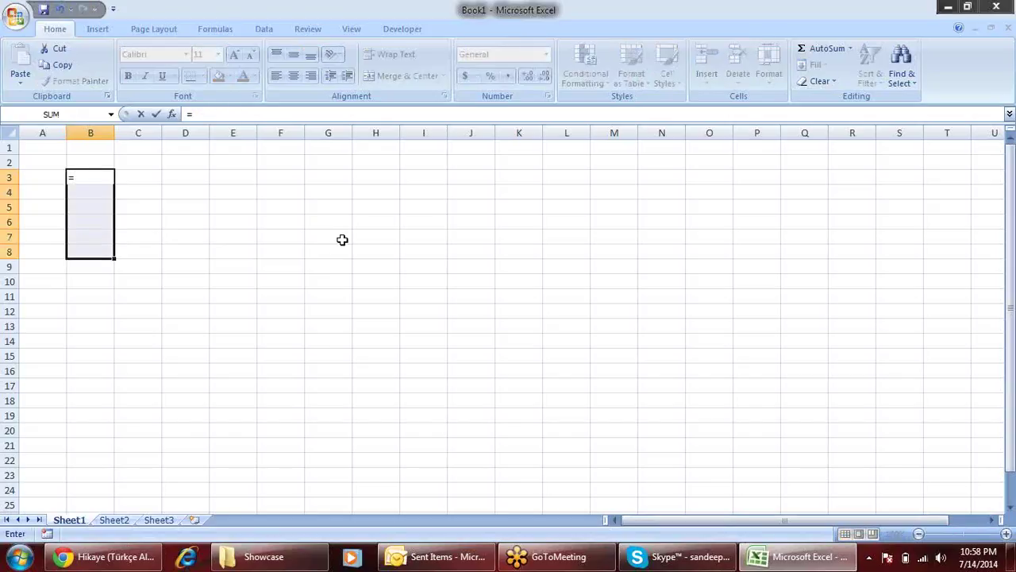
{"action": "type", "text": "("}
{"action": "type", "text": "1,2,"}
{"action": "type", "text": "3"}
{"action": "type", "text": ",4"}
{"action": "type", "text": "}"}
{"action": "key", "text": "ctrl+shift+Return"}
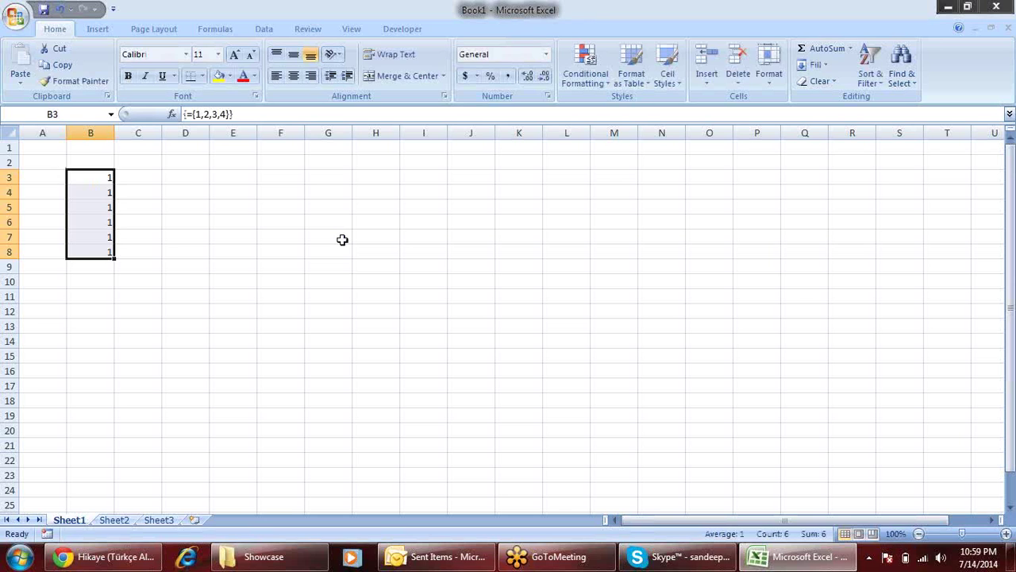
- Re-enter the array across B3:F8, giving 1–4 per row and #N/A in column F
{"action": "key", "text": "shift+Right"}
{"action": "key", "text": "shift+Right"}
{"action": "key", "text": "shift+Right"}
{"action": "key", "text": "shift+Right"}
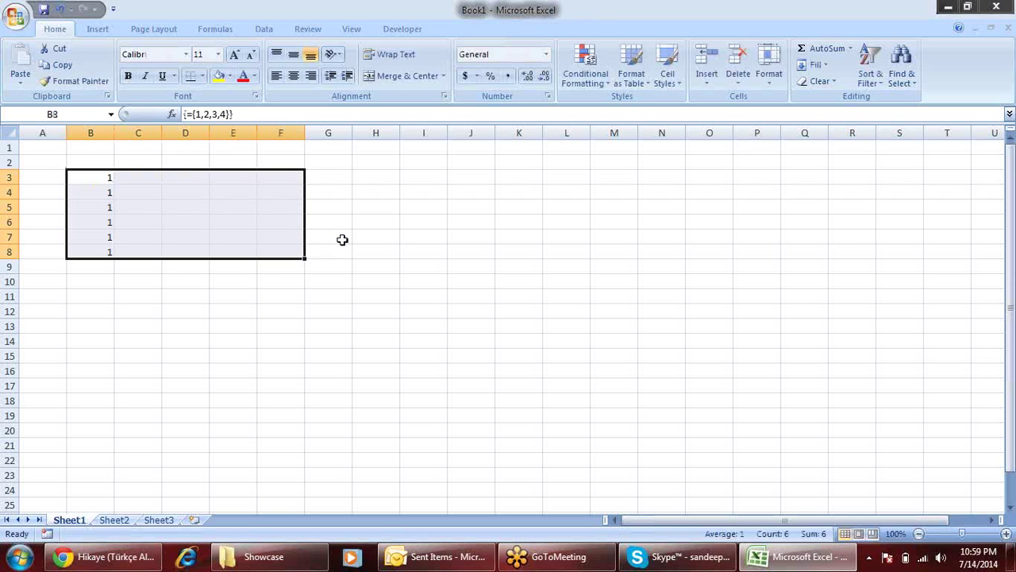
{"action": "key", "text": "F2"}
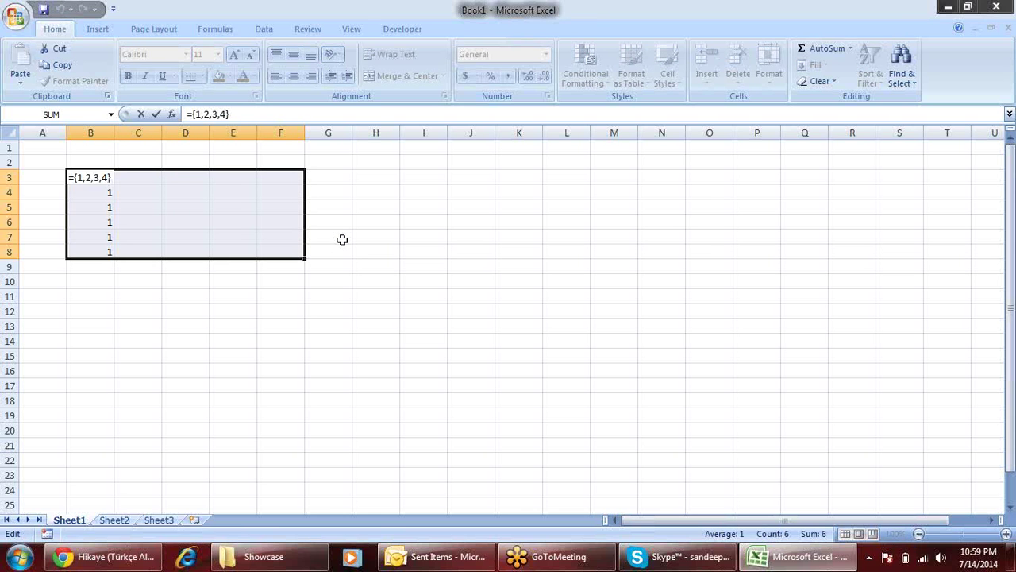
{"action": "key", "text": "ctrl+shift+Return"}
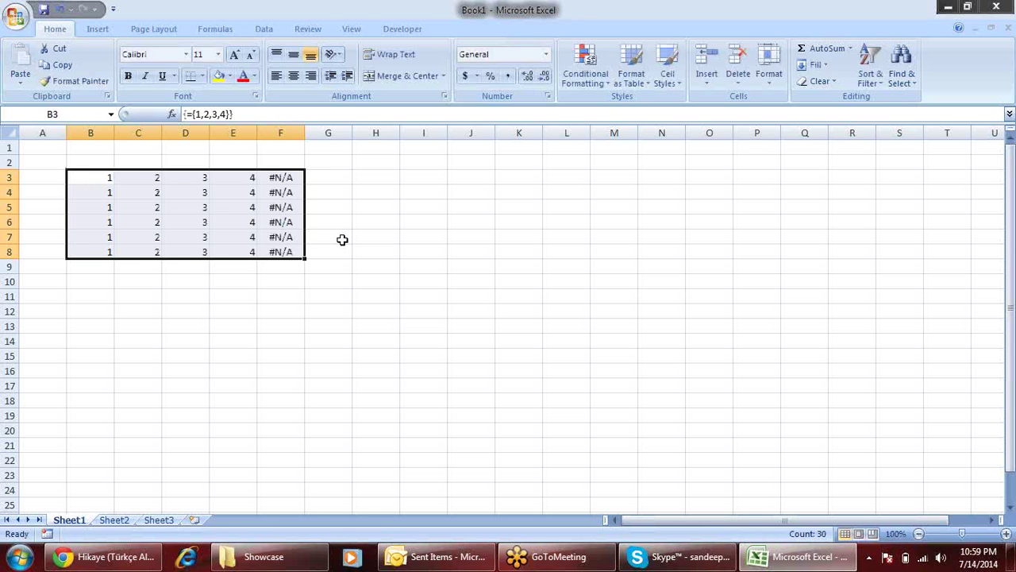
{"action": "left_click", "coordinate": [147, 184]}
{"action": "left_click", "coordinate": [182, 178]}
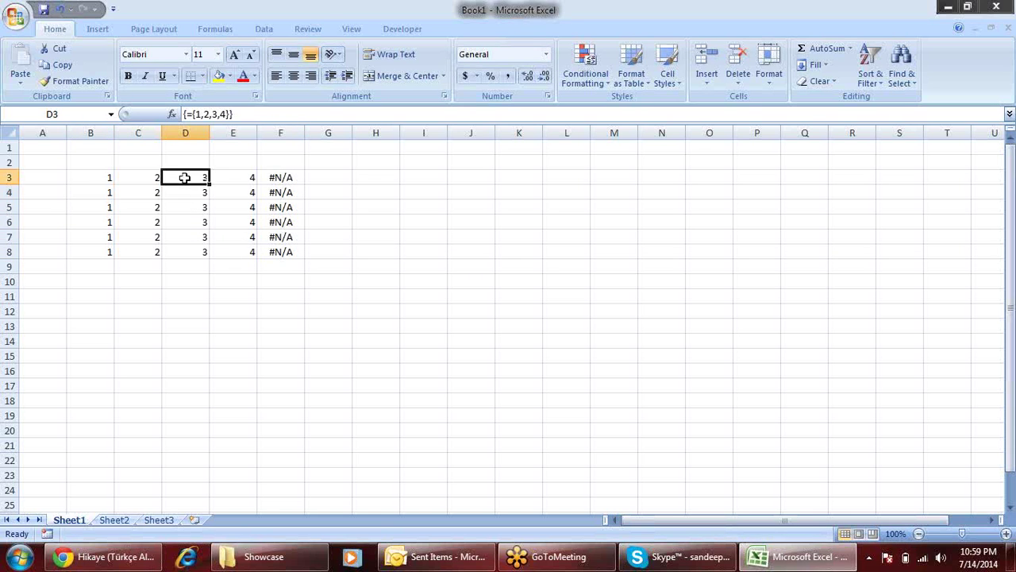
{"action": "left_click", "coordinate": [227, 182]}
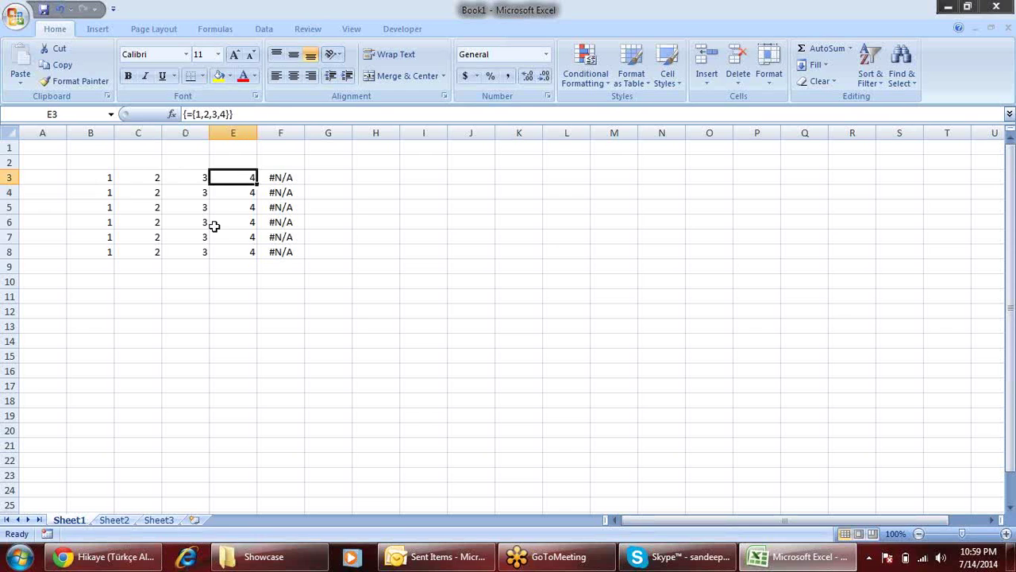
- Undo the B3:F8 array and enter ={1;2;3;4} in B3
{"action": "key", "text": "ctrl+slash"}
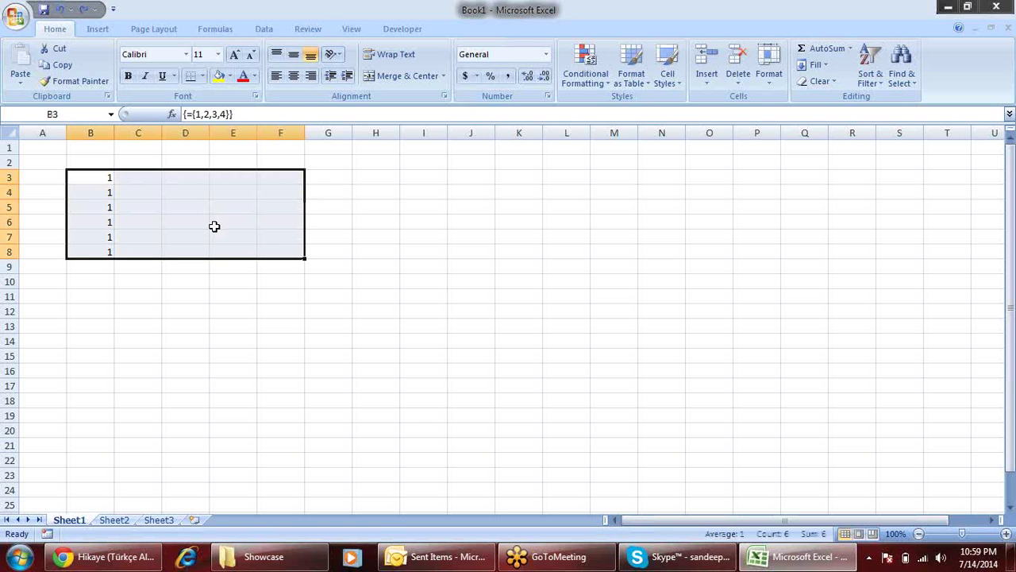
{"action": "key", "text": "ctrl+z"}
{"action": "key", "text": "ctrl+z"}
{"action": "key", "text": "ctrl+z"}
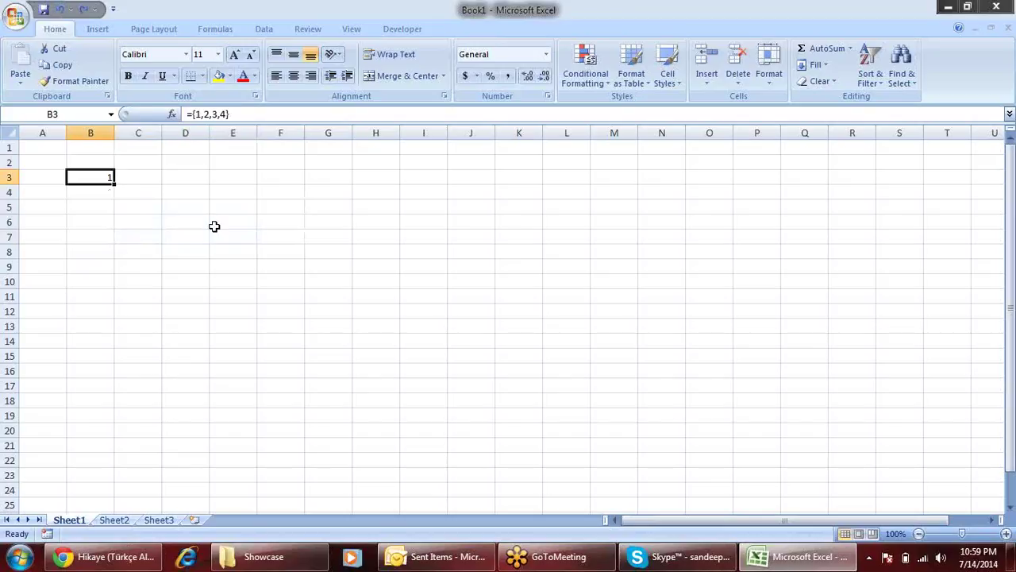
{"action": "type", "text": "={1;"}
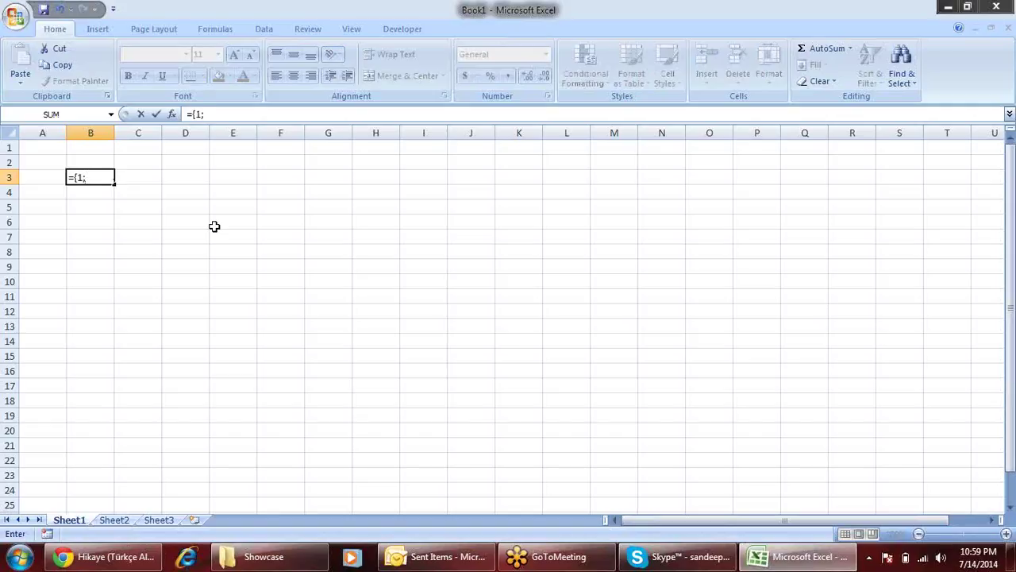
{"action": "type", "text": "2;3;4}"}
{"action": "key", "text": "Return"}
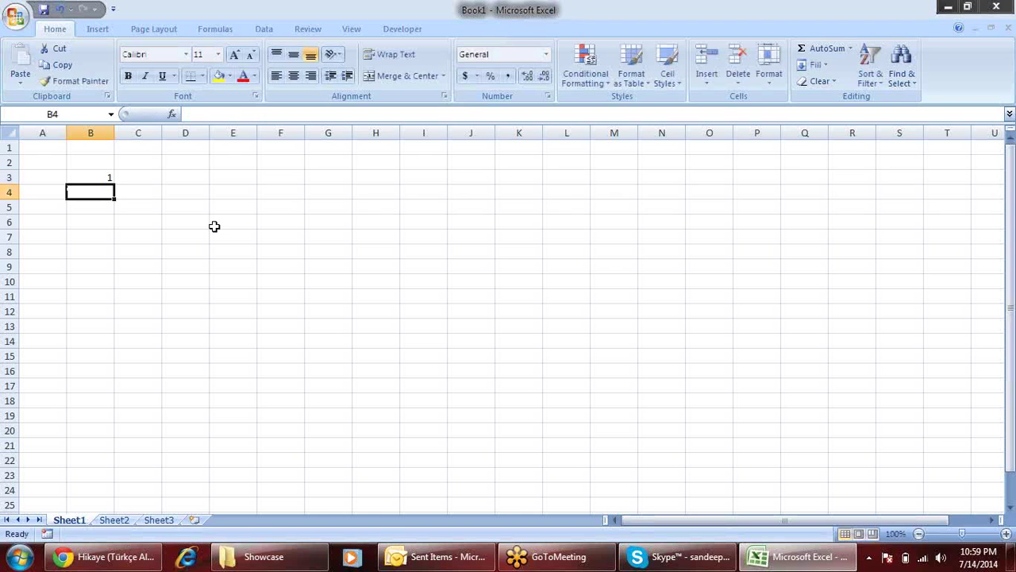
- Enter the {1;2;3;4} formula as an array over B3:B6, then across B3:F6
{"action": "key", "text": "Up"}
{"action": "key", "text": "shift+Down"}
{"action": "key", "text": "shift+Down"}
{"action": "key", "text": "shift+Down"}
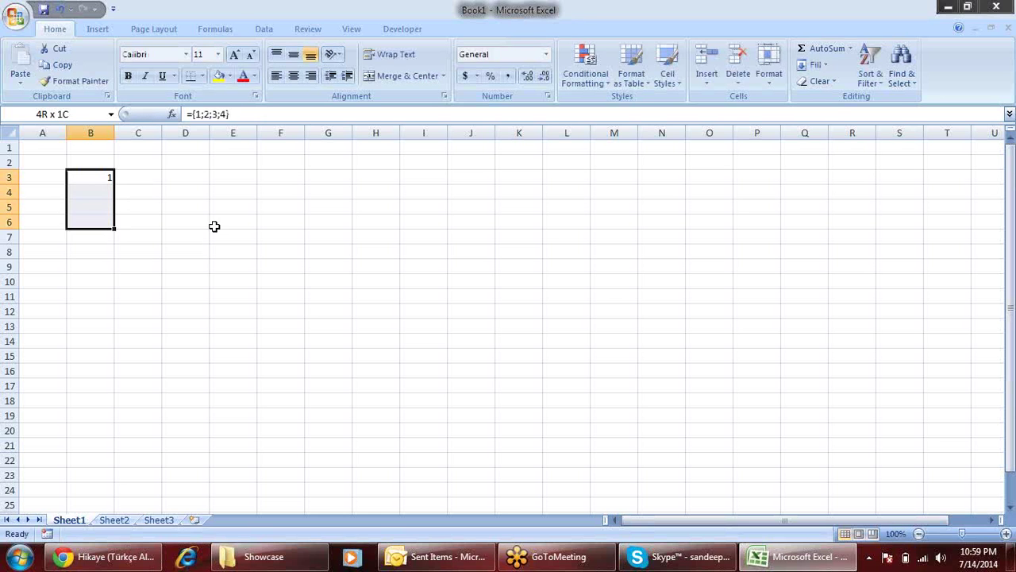
{"action": "key", "text": "F2"}
{"action": "key", "text": "ctrl+shift+Return"}
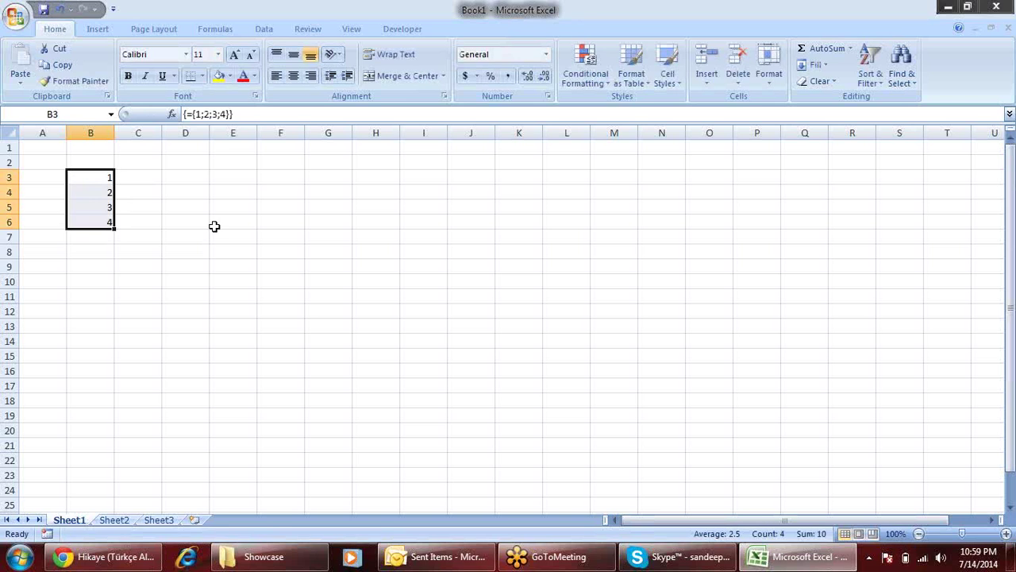
{"action": "key", "text": "shift+Right"}
{"action": "key", "text": "shift+Right"}
{"action": "key", "text": "shift+Right"}
{"action": "key", "text": "shift+Right"}
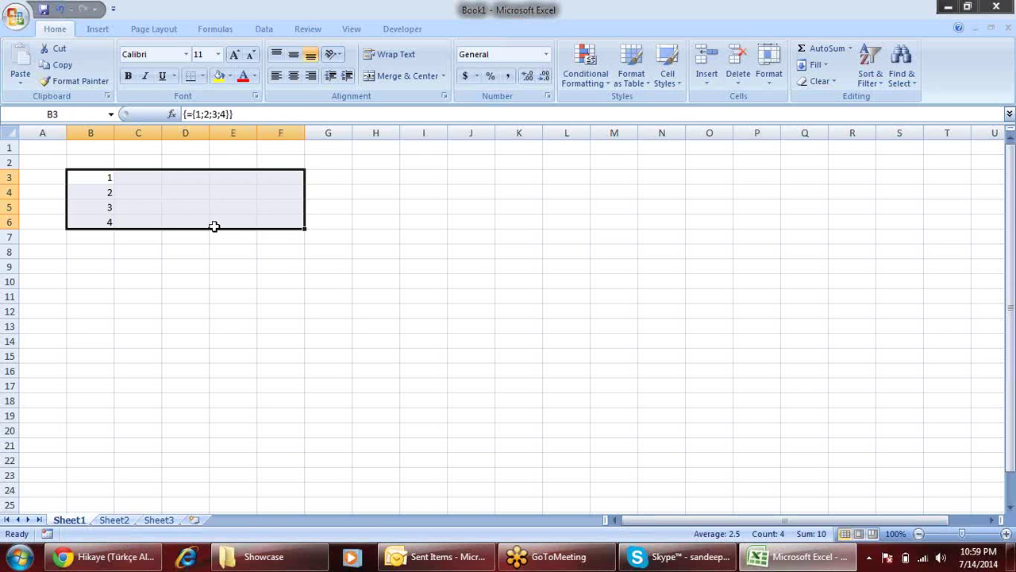
{"action": "key", "text": "F2"}
{"action": "key", "text": "ctrl+shift+Return"}
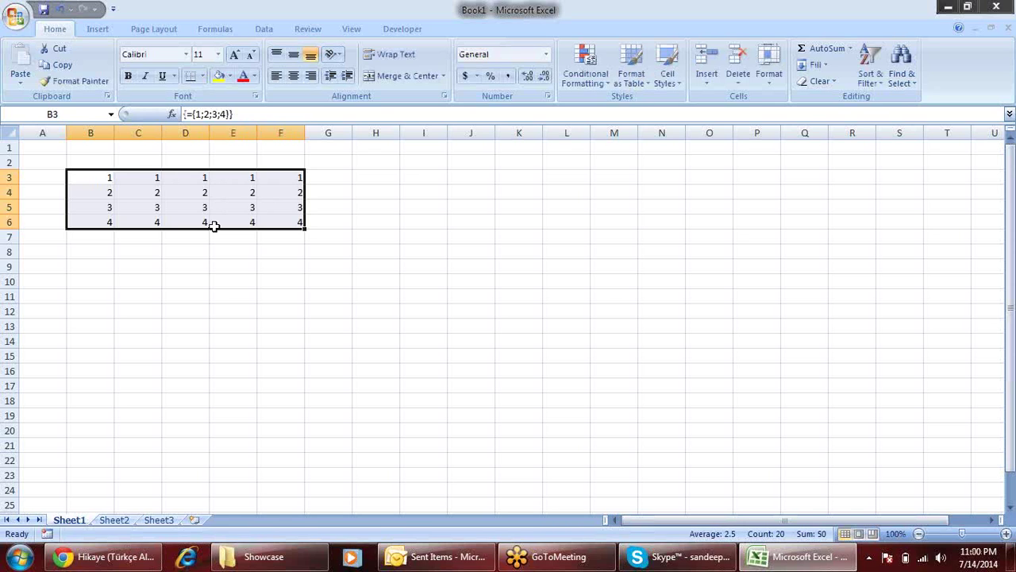
- Undo back to the plain B3 formula and start rewriting it as {1,2;3,4}
{"action": "key", "text": "ctrl+z"}
{"action": "key", "text": "ctrl+z"}
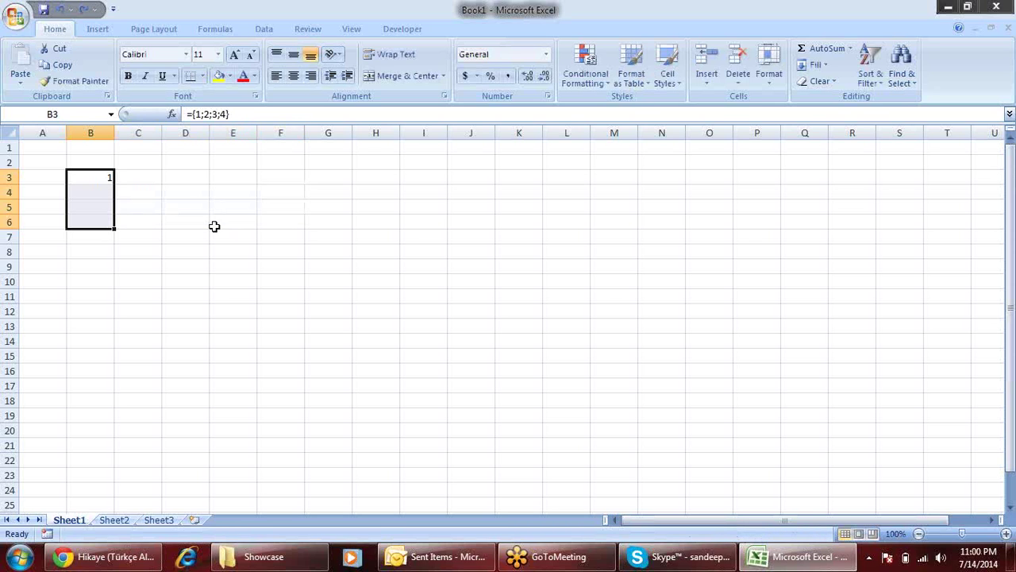
{"action": "key", "text": "ctrl+z"}
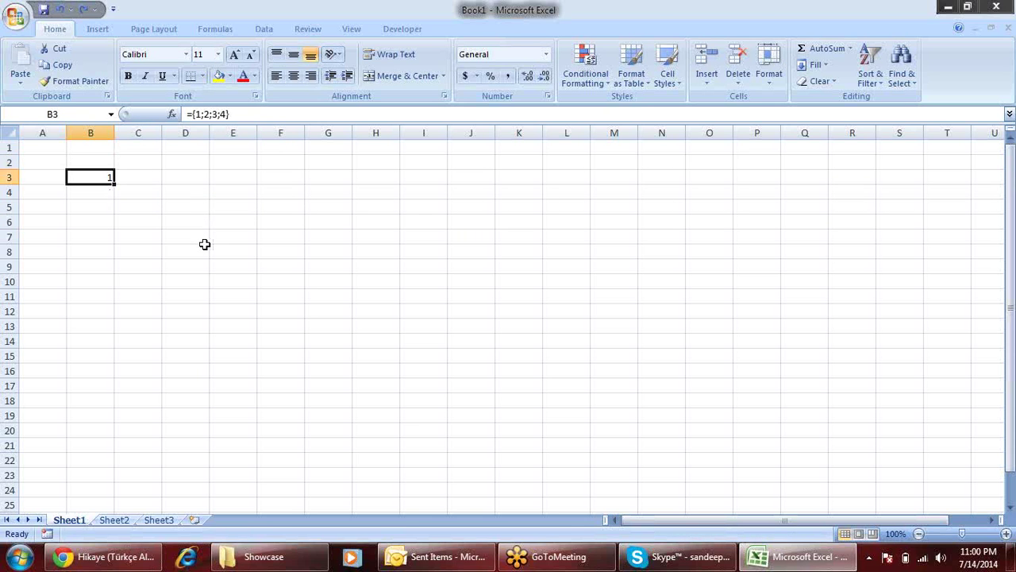
{"action": "key", "text": "F2"}
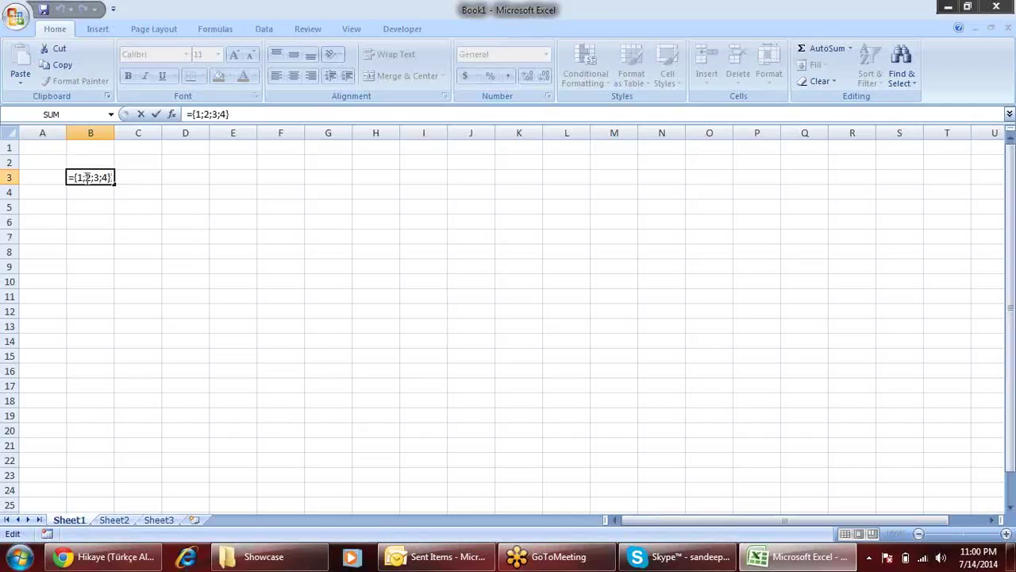
{"action": "key", "text": "BackSpace"}
{"action": "key", "text": "BackSpace"}
- Complete ={1,2;3,4} in B3 and enter it as an array across B3:E8
{"action": "type", "text": ";"}
{"action": "key", "text": "Return"}
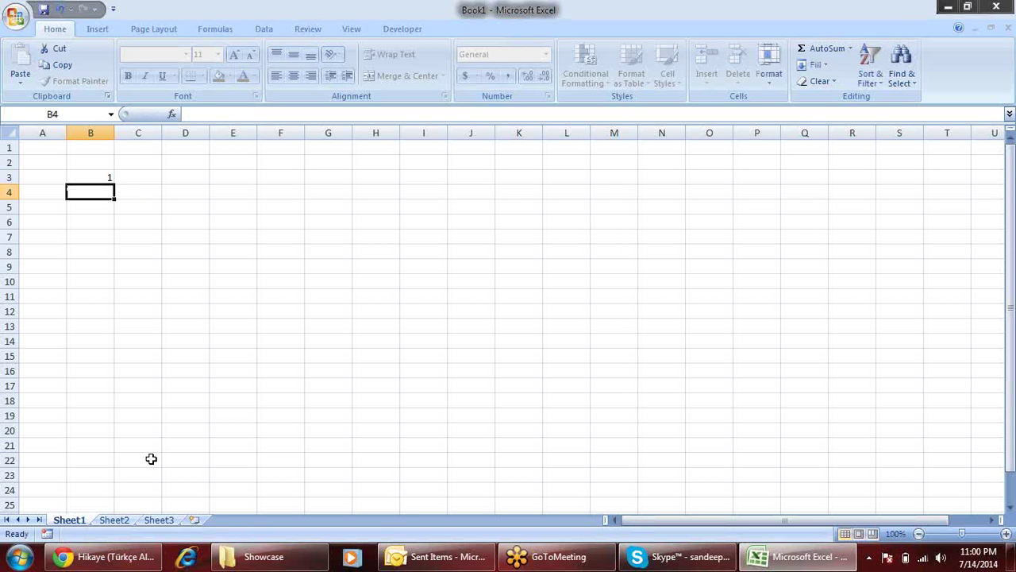
{"action": "key", "text": "Up"}
{"action": "key", "text": "shift+Right"}
{"action": "key", "text": "shift+Right"}
{"action": "key", "text": "shift+Right"}
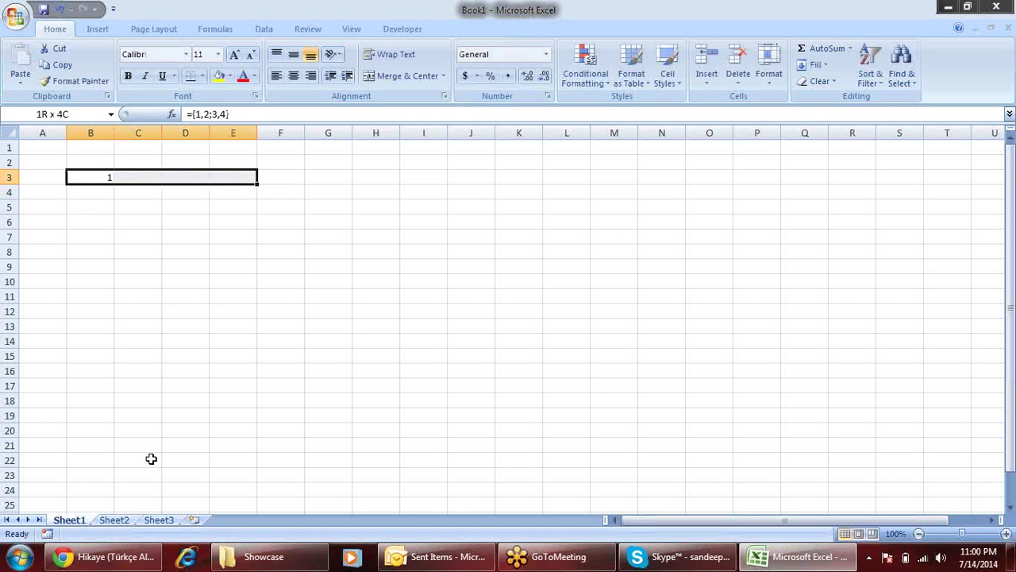
{"action": "key", "text": "shift+Down"}
{"action": "key", "text": "shift+Down"}
{"action": "key", "text": "shift+Down"}
{"action": "key", "text": "shift+Down"}
{"action": "key", "text": "shift+Down"}
{"action": "key", "text": "F2"}
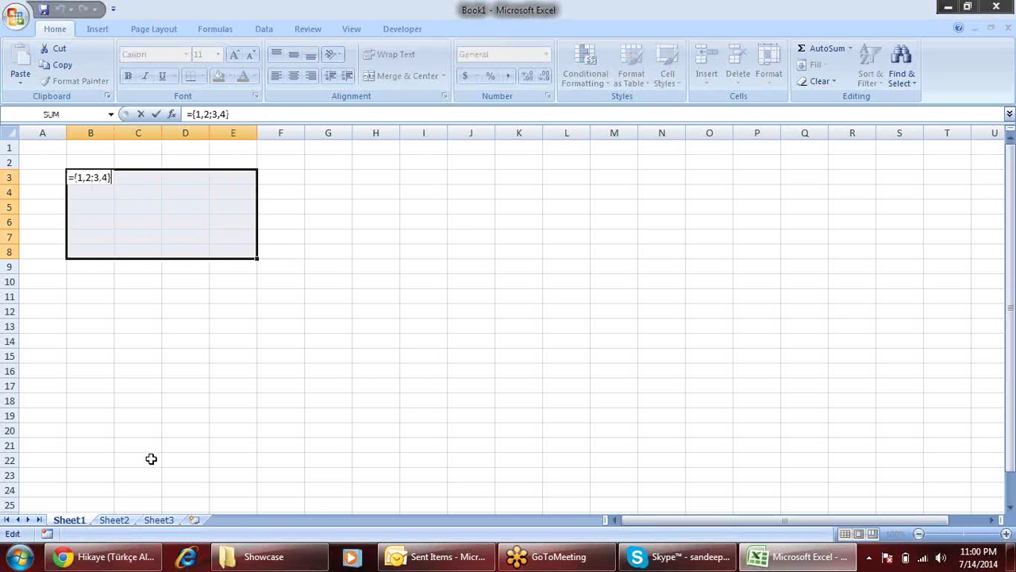
{"action": "key", "text": "ctrl+shift+Return"}
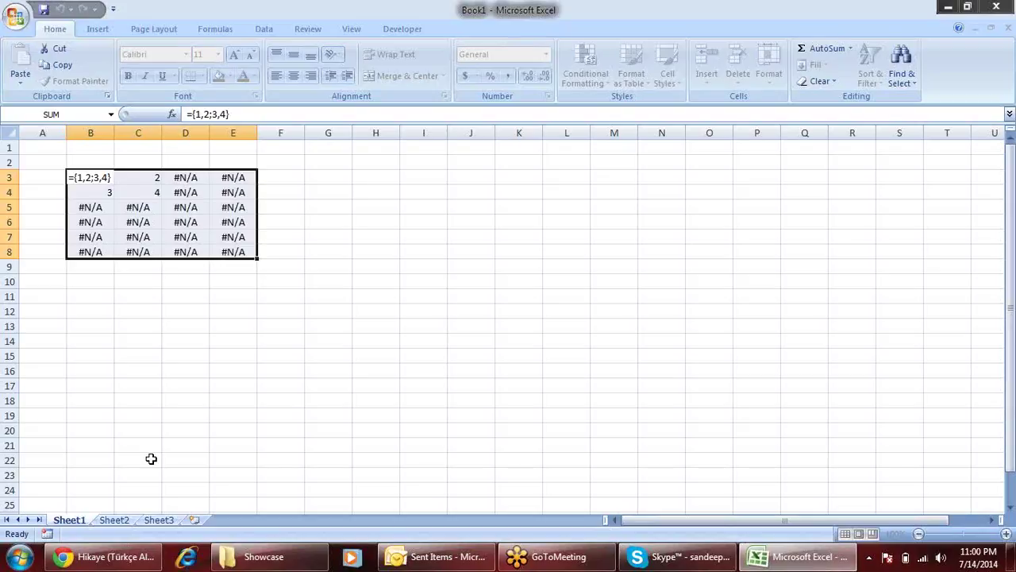
- Try editing the array formula, cancel the edit, and move off the array range
{"action": "key", "text": "BackSpace"}
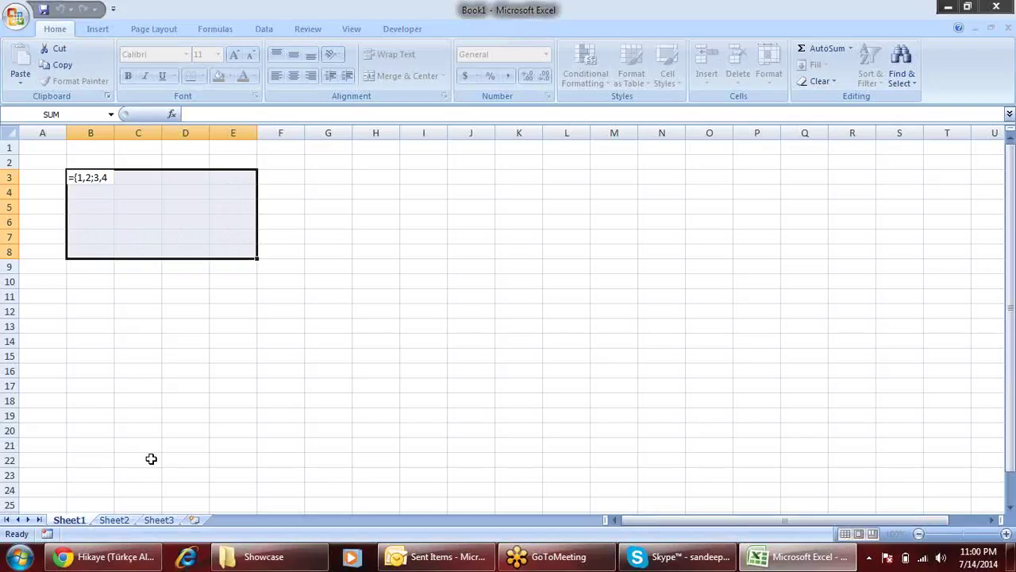
{"action": "key", "text": "Escape"}
{"action": "key", "text": "Right"}
{"action": "key", "text": "Right"}
{"action": "key", "text": "Left"}
{"action": "key", "text": "Left"}
{"action": "key", "text": "Right"}
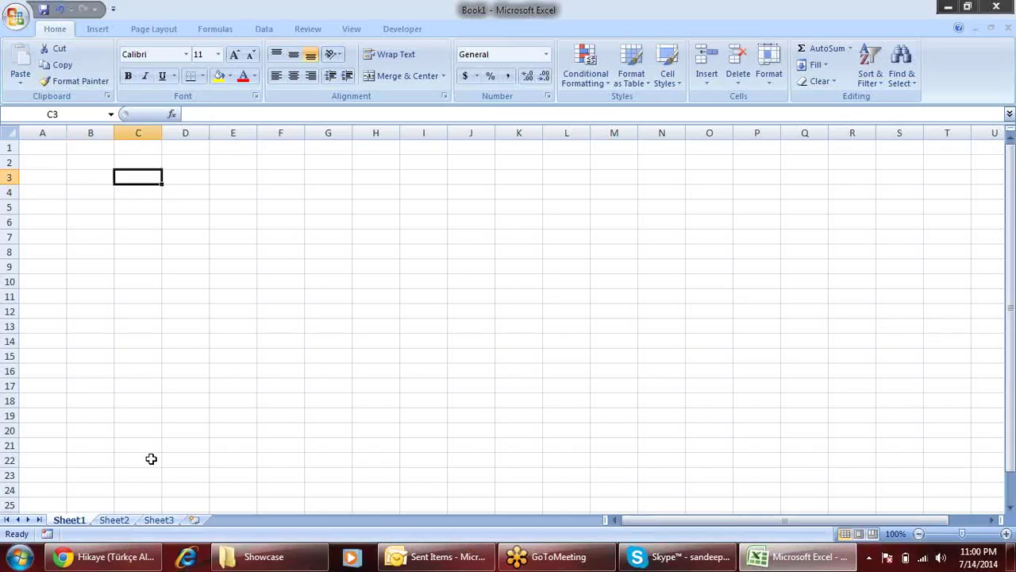
- Enter the headers ID, Name and City in A3:C3
{"action": "key", "text": "Left"}
{"action": "key", "text": "Left"}
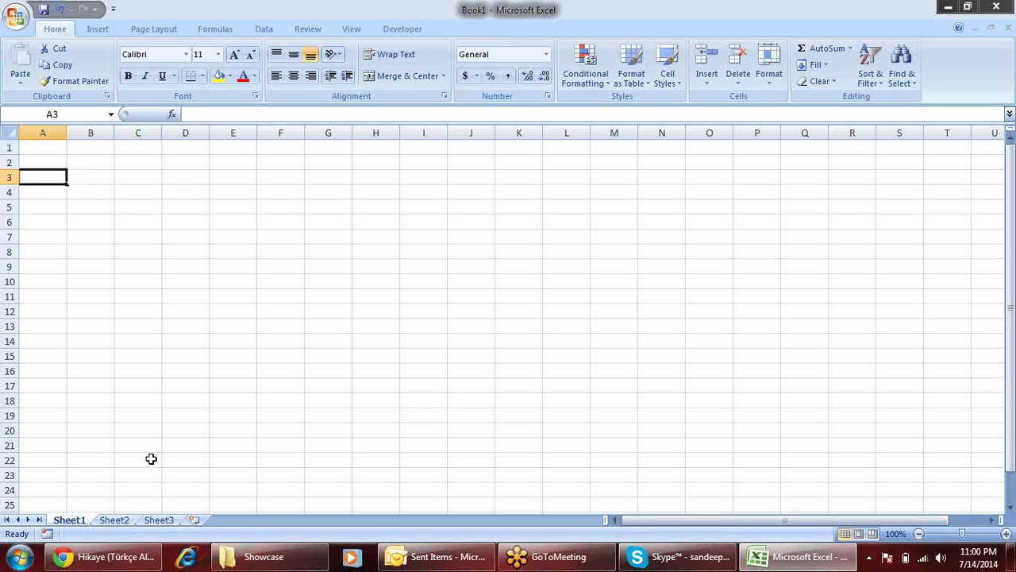
{"action": "key", "text": "Right"}
{"action": "key", "text": "Right"}
{"action": "key", "text": "Right"}
{"action": "key", "text": "Right"}
{"action": "key", "text": "Right"}
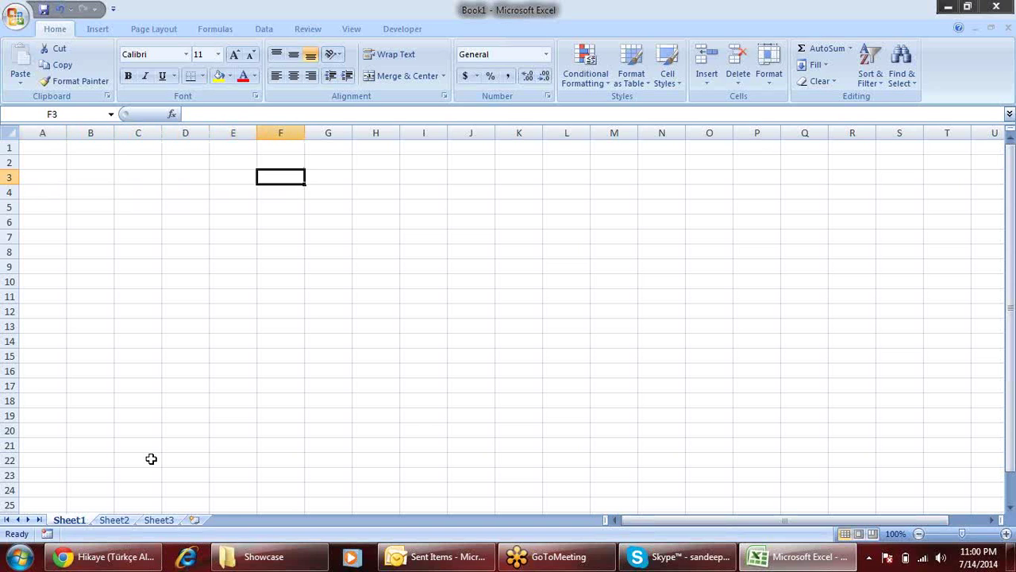
{"action": "key", "text": "Left"}
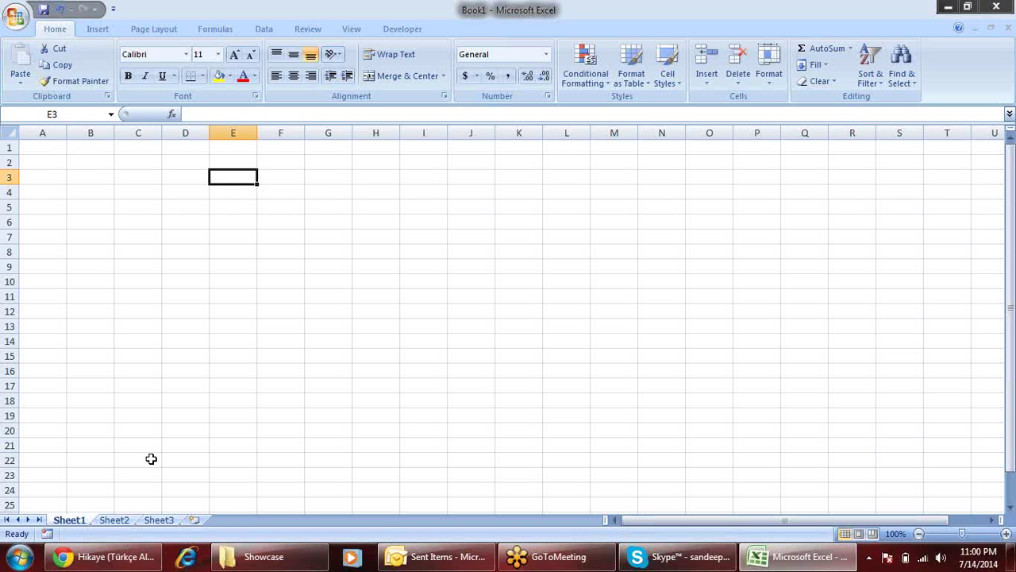
{"action": "key", "text": "ctrl+Right"}
{"action": "key", "text": "Left"}
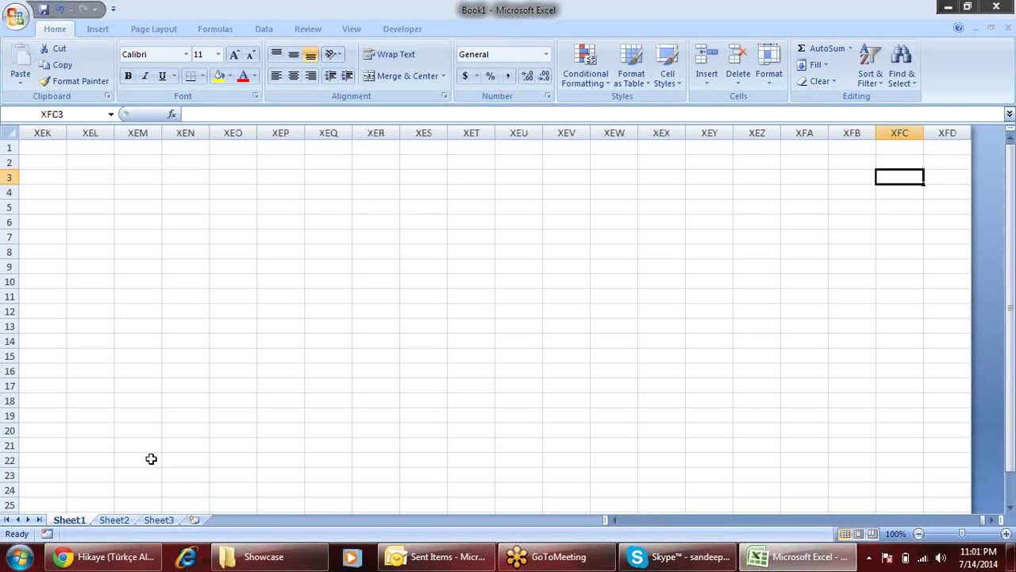
{"action": "key", "text": "ctrl+Left"}
{"action": "key", "text": "Right"}
{"action": "key", "text": "Right"}
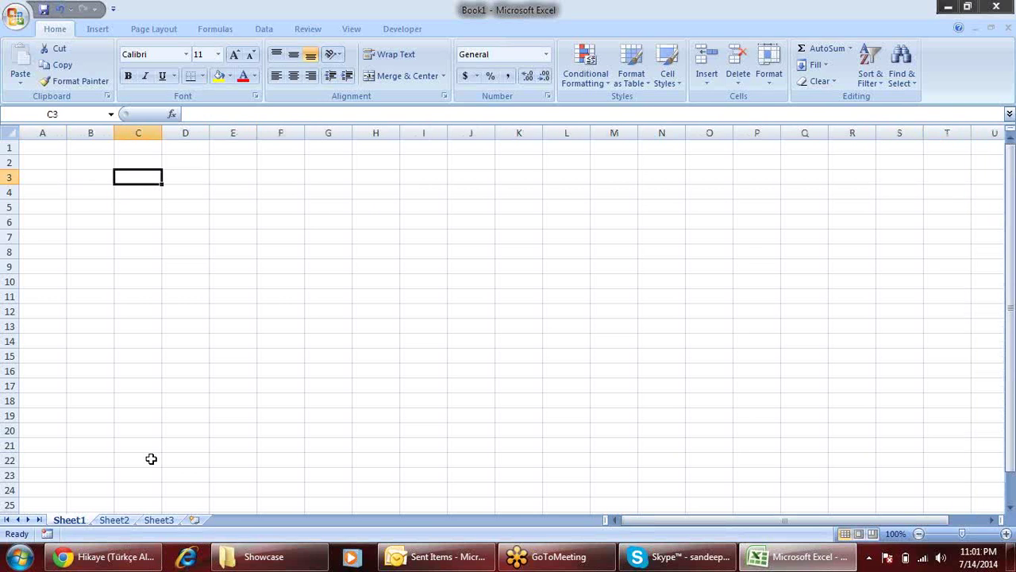
{"action": "key", "text": "F2"}
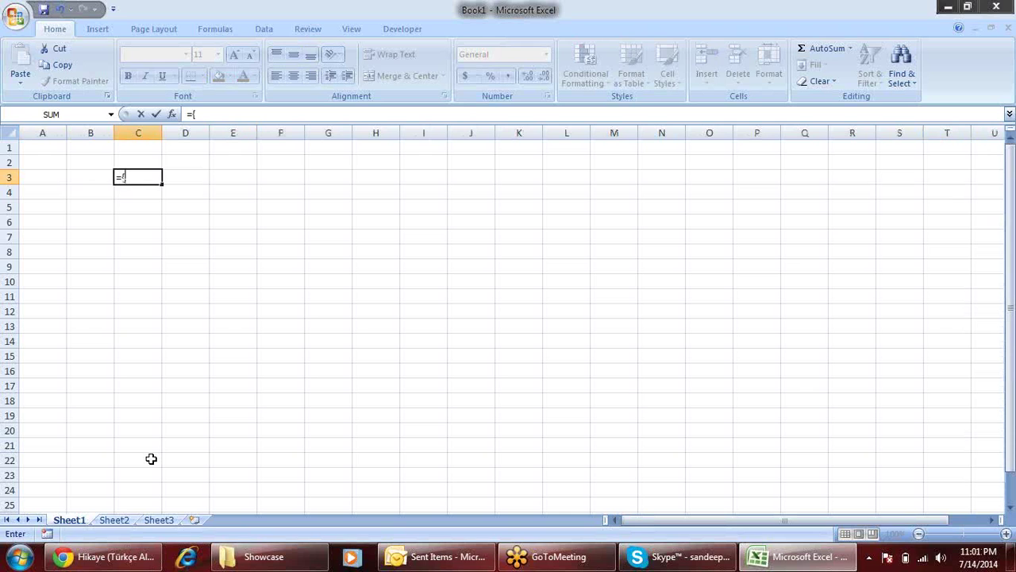
{"action": "key", "text": "Escape"}
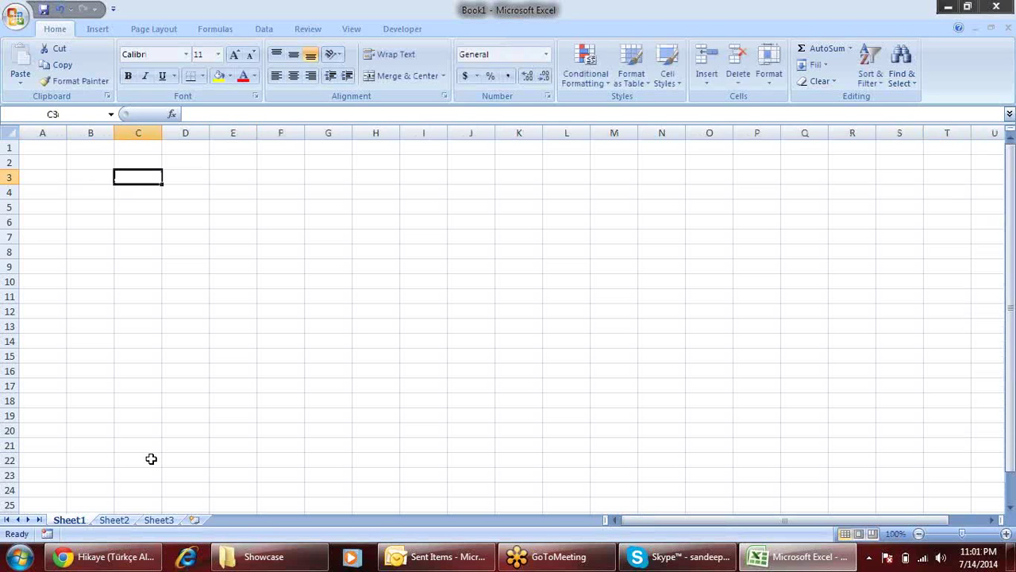
{"action": "key", "text": "Left"}
{"action": "key", "text": "Left"}
{"action": "type", "text": "ID"}
{"action": "key", "text": "Tab"}
{"action": "type", "text": "Name"}
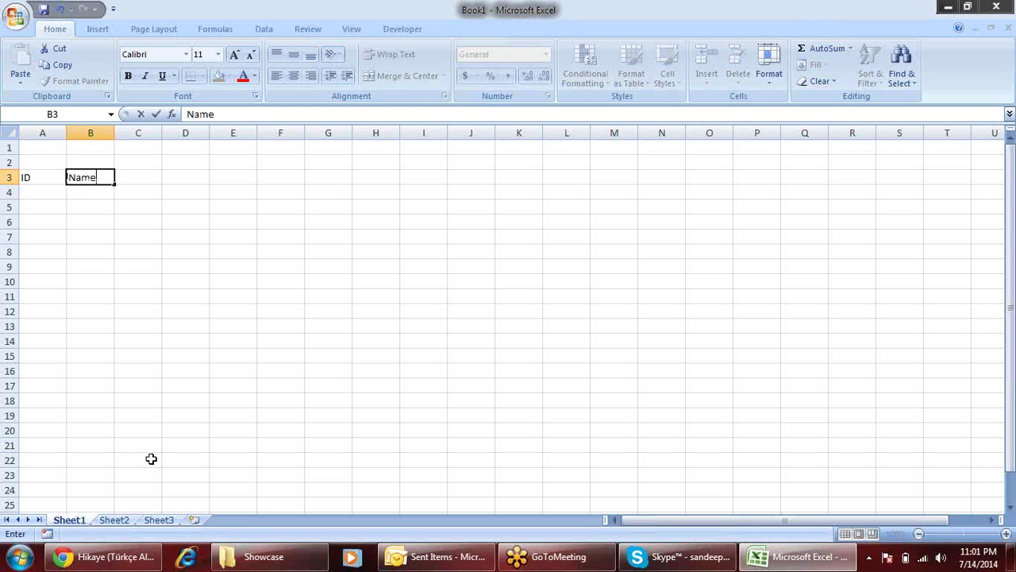
{"action": "key", "text": "Tab"}
{"action": "type", "text": "City"}
{"action": "key", "text": "Return"}
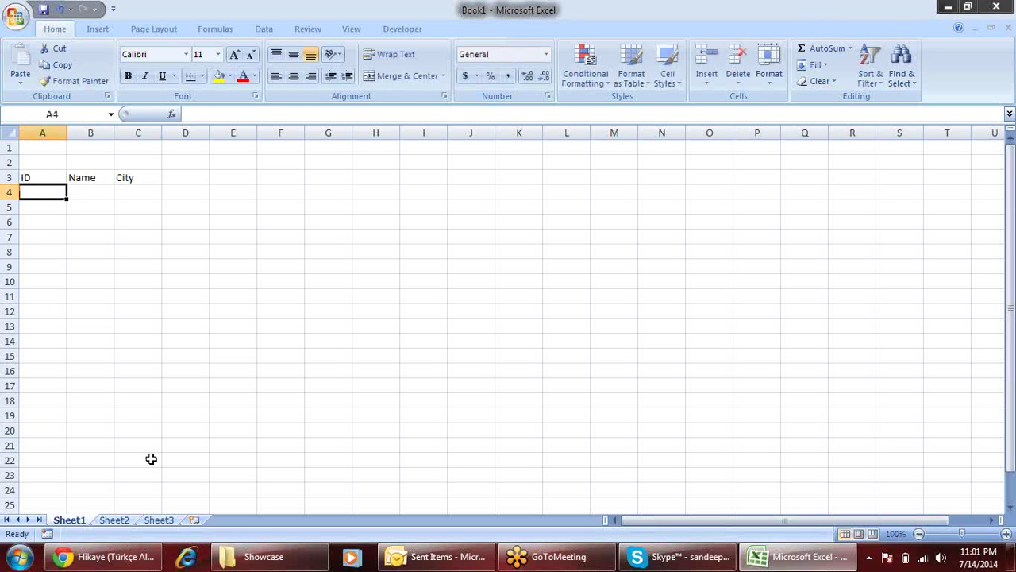
- Enter IDs d001 and d002 in A4:A5 and the two people's names in B4:B5
{"action": "type", "text": "d001"}
{"action": "key", "text": "Return"}
{"action": "type", "text": "d002"}
{"action": "key", "text": "Tab"}
{"action": "key", "text": "Up"}
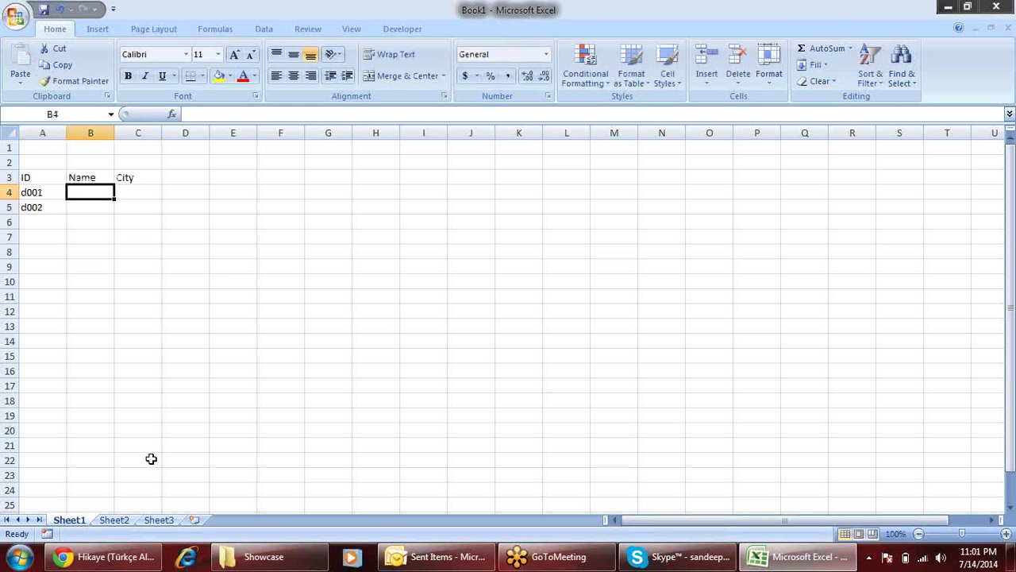
{"action": "type", "text": "sandeep"}
{"action": "key", "text": "Return"}
{"action": "type", "text": "Pradeep"}
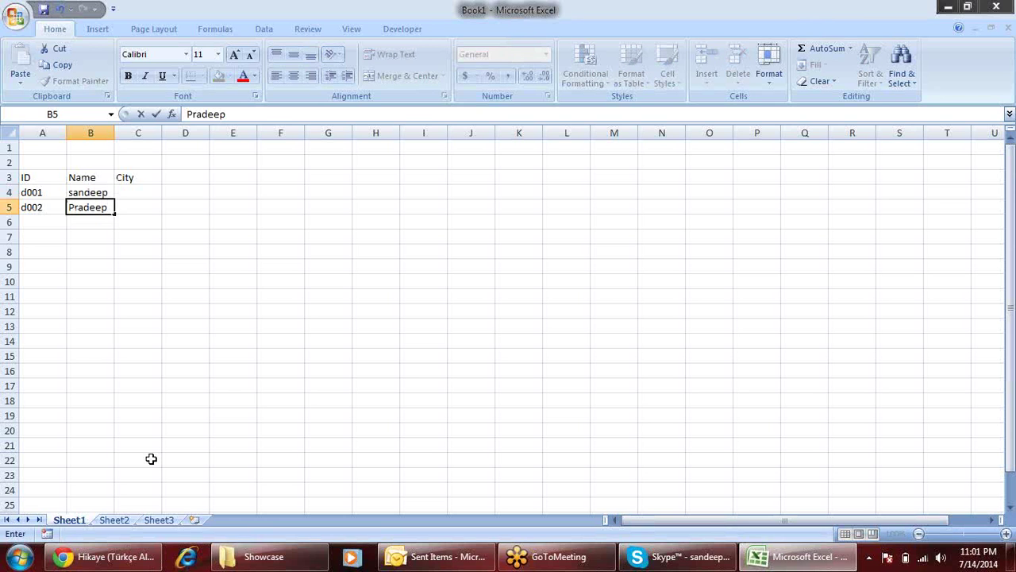
{"action": "key", "text": "Tab"}
- Enter the cities delhi and faridabad in C4:C5, then select the headers
{"action": "key", "text": "Up"}
{"action": "type", "text": "delhi"}
{"action": "key", "text": "Return"}
{"action": "type", "text": "faridabad"}
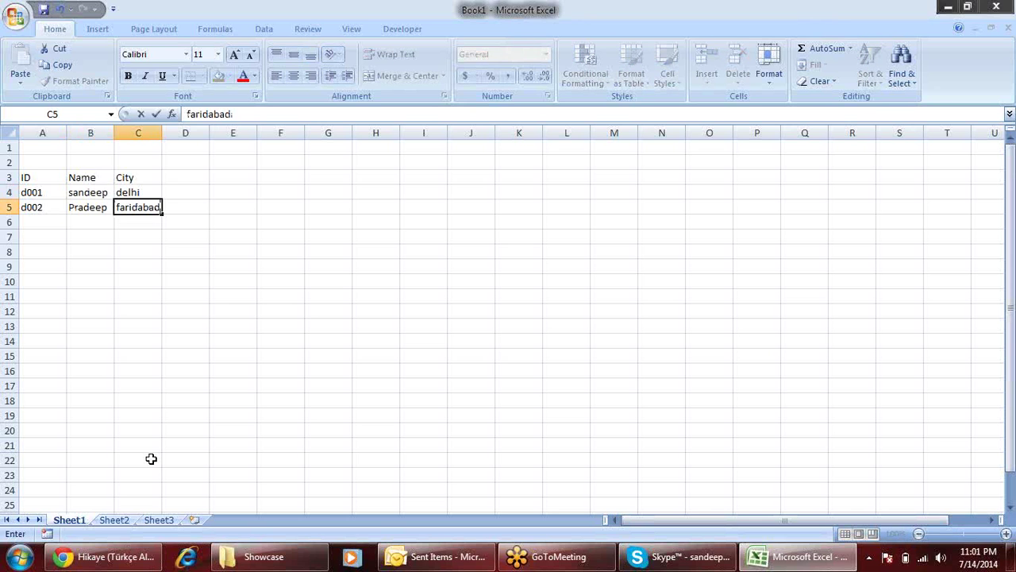
{"action": "key", "text": "Return"}
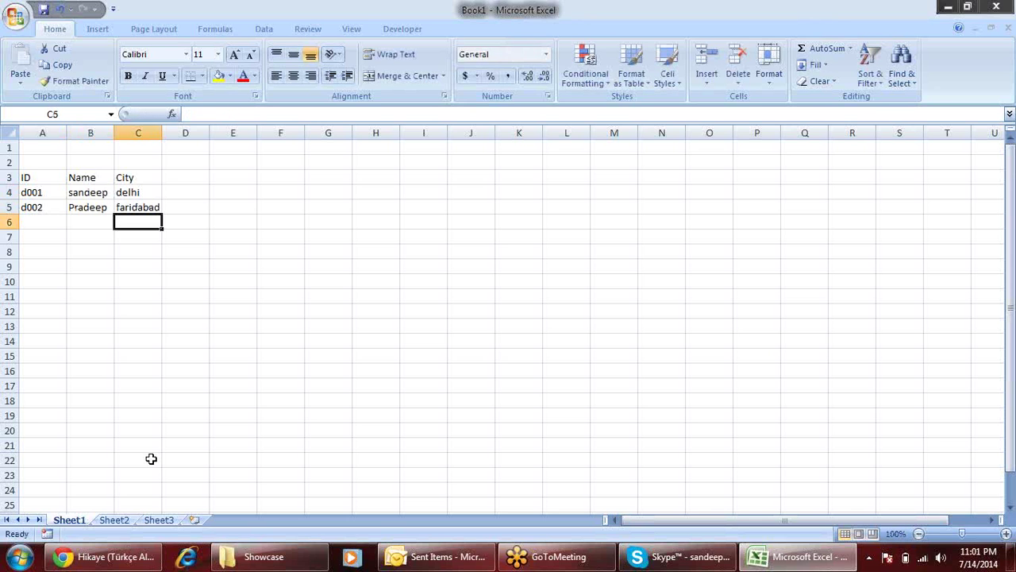
{"action": "key", "text": "Up"}
{"action": "key", "text": "Up"}
{"action": "key", "text": "Up"}
{"action": "key", "text": "shift+Left"}
{"action": "key", "text": "shift+Left"}
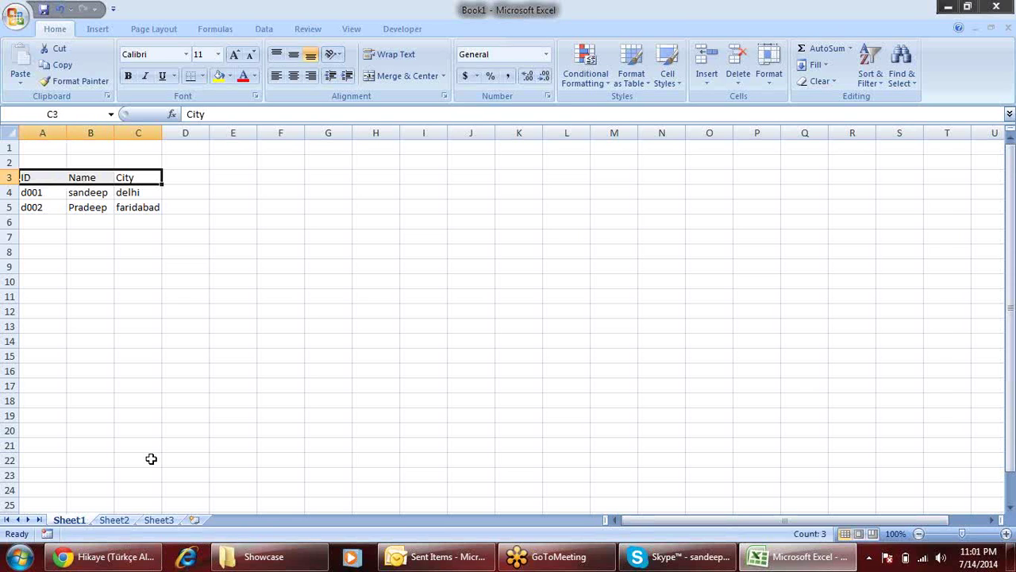
- Copy the ID, Name, City headers and paste them into row 9
{"action": "key", "text": "ctrl+c"}
{"action": "key", "text": "ctrl+Right"}
{"action": "key", "text": "ctrl+Left"}
{"action": "key", "text": "Right"}
{"action": "key", "text": "Right"}
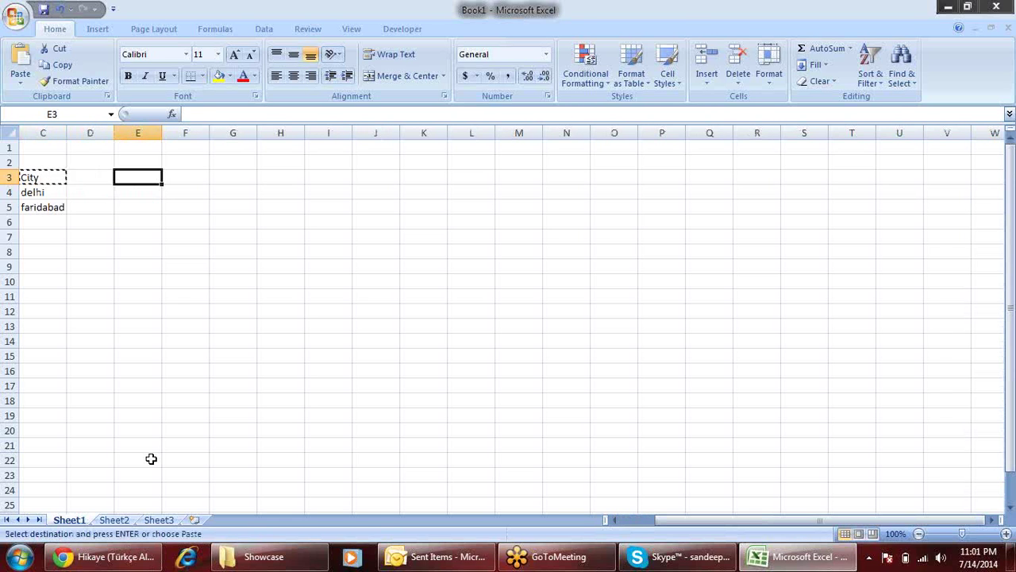
{"action": "key", "text": "Down"}
{"action": "key", "text": "Down"}
{"action": "key", "text": "Down"}
{"action": "key", "text": "Left"}
{"action": "key", "text": "Left"}
{"action": "key", "text": "Left"}
{"action": "key", "text": "Left"}
{"action": "key", "text": "Down"}
{"action": "key", "text": "Down"}
{"action": "key", "text": "Down"}
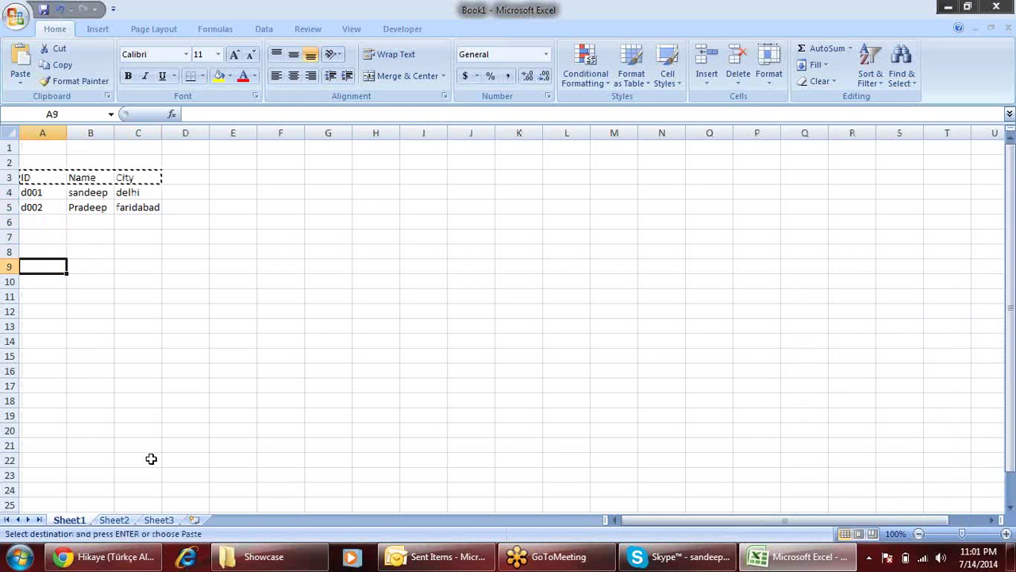
{"action": "key", "text": "Return"}
{"action": "key", "text": "Down"}
- Copy IDs d001 and d002 from A4:A5 and paste them at A10
{"action": "key", "text": "Up"}
{"action": "key", "text": "Up"}
{"action": "key", "text": "Up"}
{"action": "key", "text": "Up"}
{"action": "key", "text": "Up"}
{"action": "key", "text": "Up"}
{"action": "key", "text": "shift+Down"}
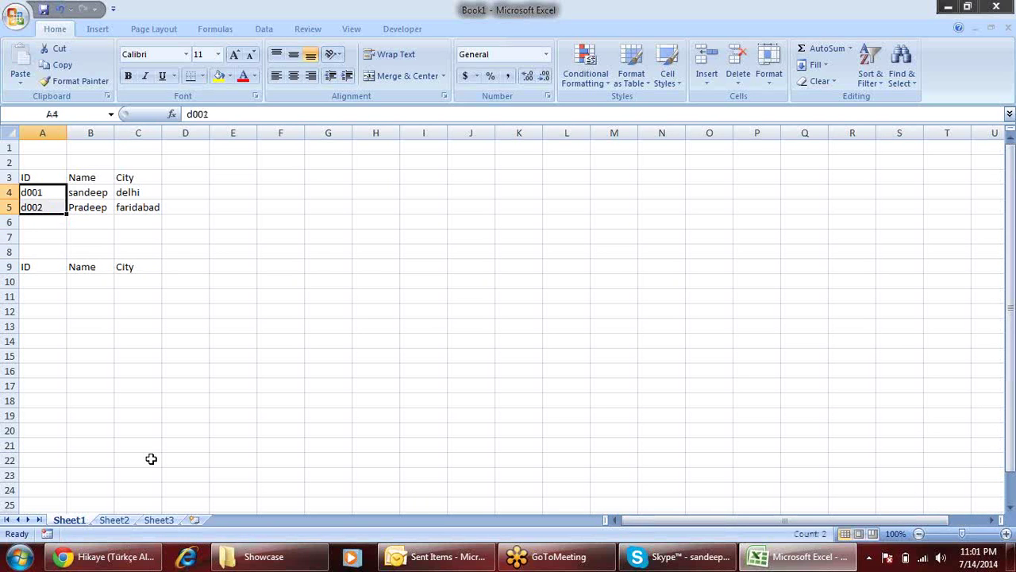
{"action": "key", "text": "ctrl+c"}
{"action": "key", "text": "Down"}
{"action": "key", "text": "Down"}
{"action": "key", "text": "Down"}
{"action": "key", "text": "Down"}
{"action": "key", "text": "Down"}
{"action": "key", "text": "Down"}
{"action": "key", "text": "ctrl+v"}
{"action": "key", "text": "Down"}
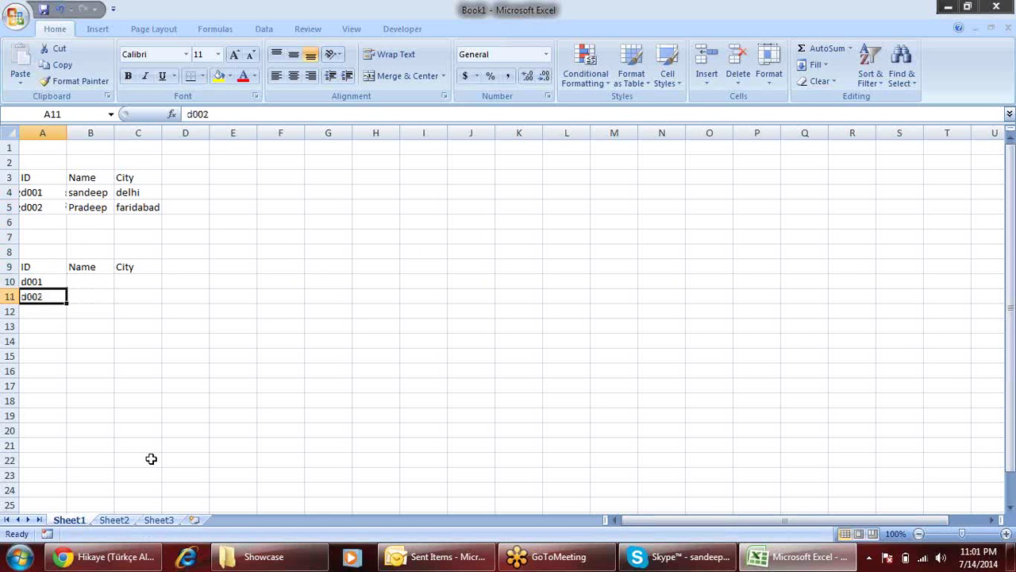
{"action": "key", "text": "Up"}
{"action": "key", "text": "Right"}
- Enter {=VLOOKUP(A$10,$A$3:$C$5,{1,2},0)} in B10 as an array formula
{"action": "type", "text": "=vlo"}
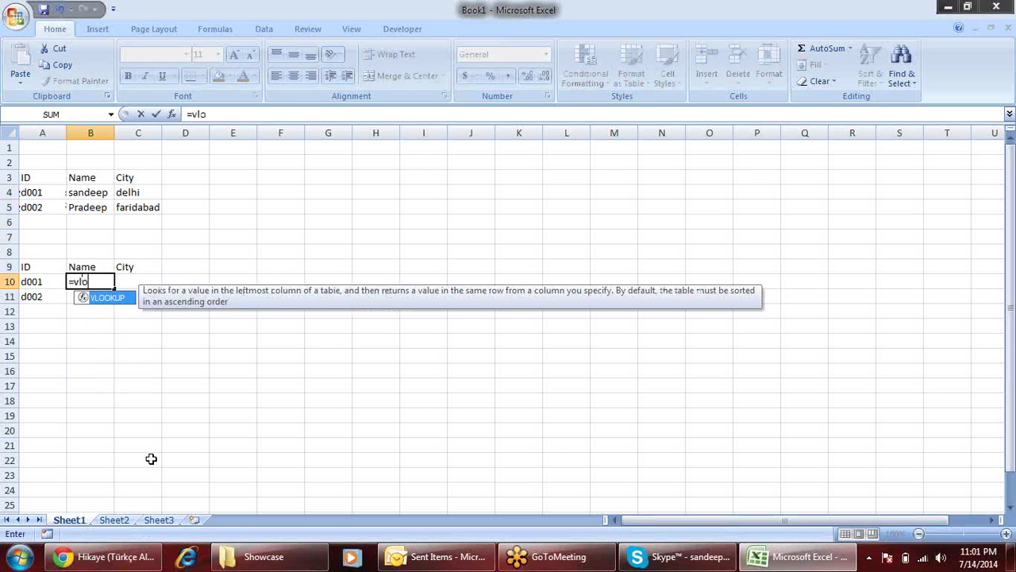
{"action": "key", "text": "Tab"}
{"action": "key", "text": "Left"}
{"action": "type", "text": ","}
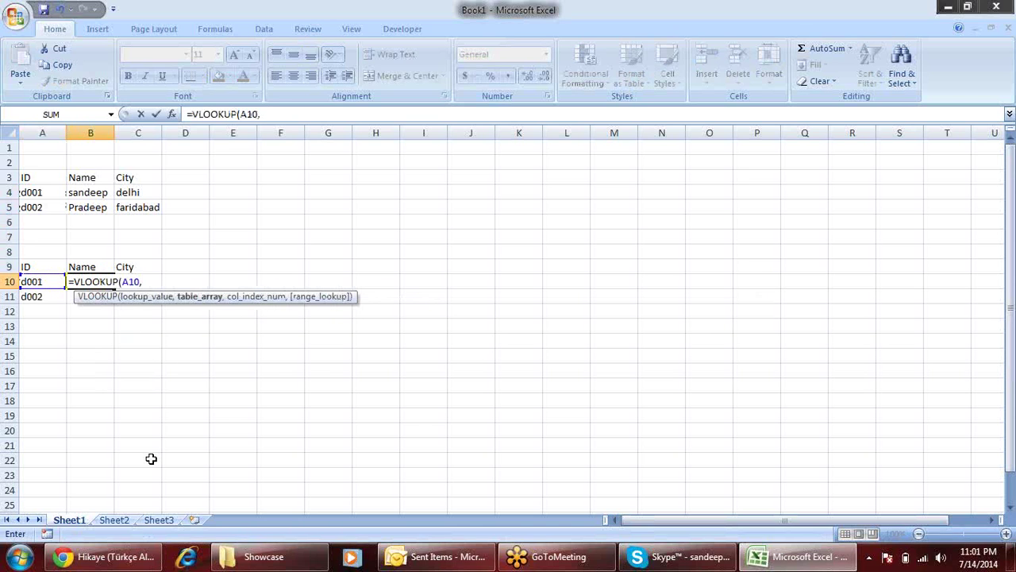
{"action": "key", "text": "BackSpace"}
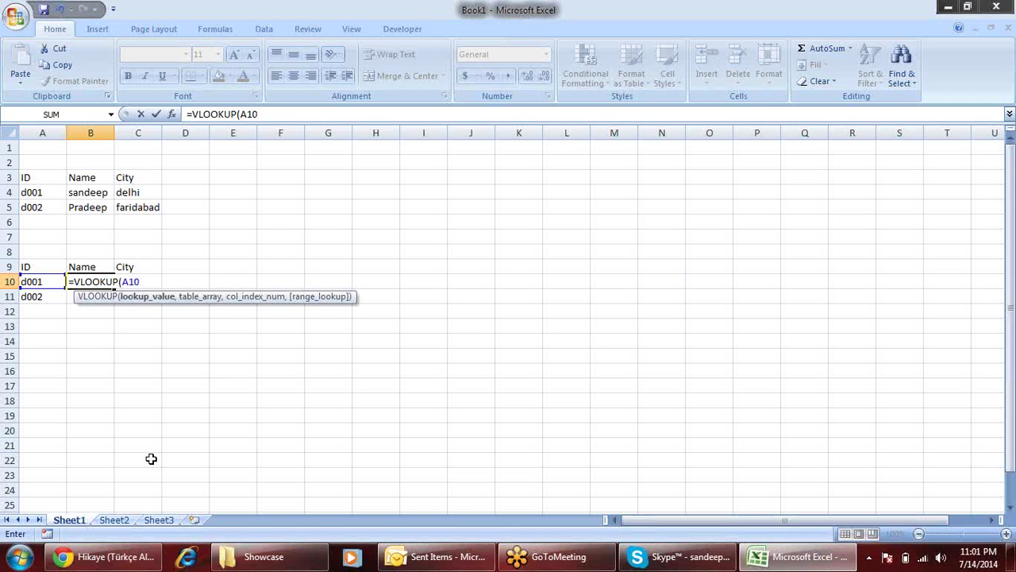
{"action": "key", "text": "F4"}
{"action": "key", "text": "F4"}
{"action": "type", "text": "$10,"}
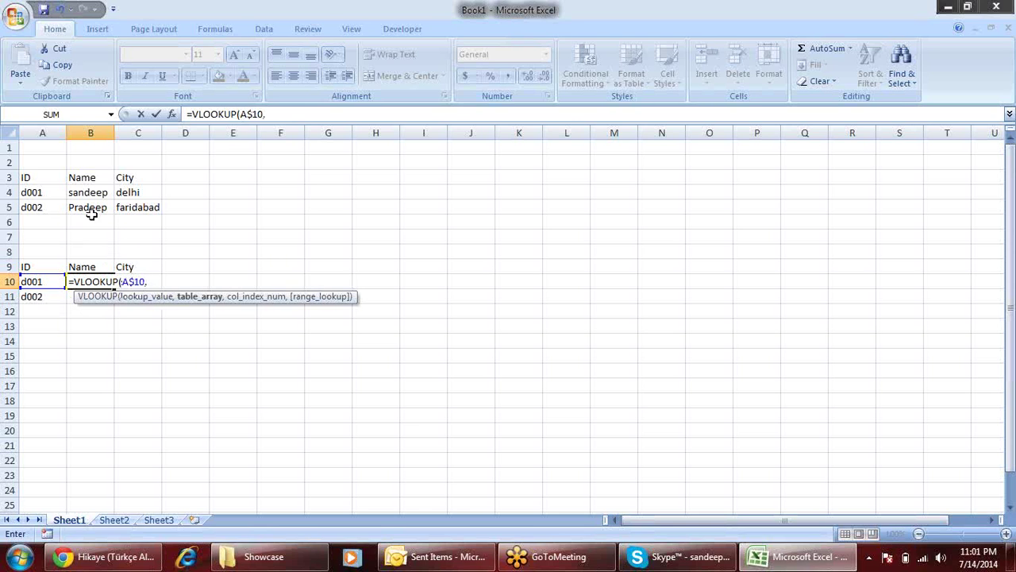
{"action": "left_click_drag", "start_coordinate": [27, 180], "coordinate": [125, 207]}
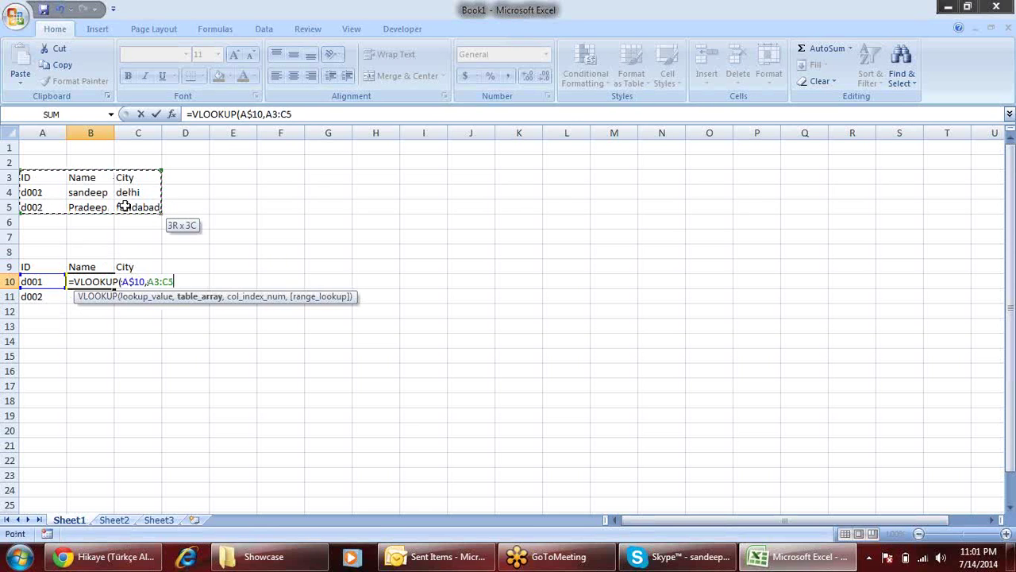
{"action": "key", "text": "F4"}
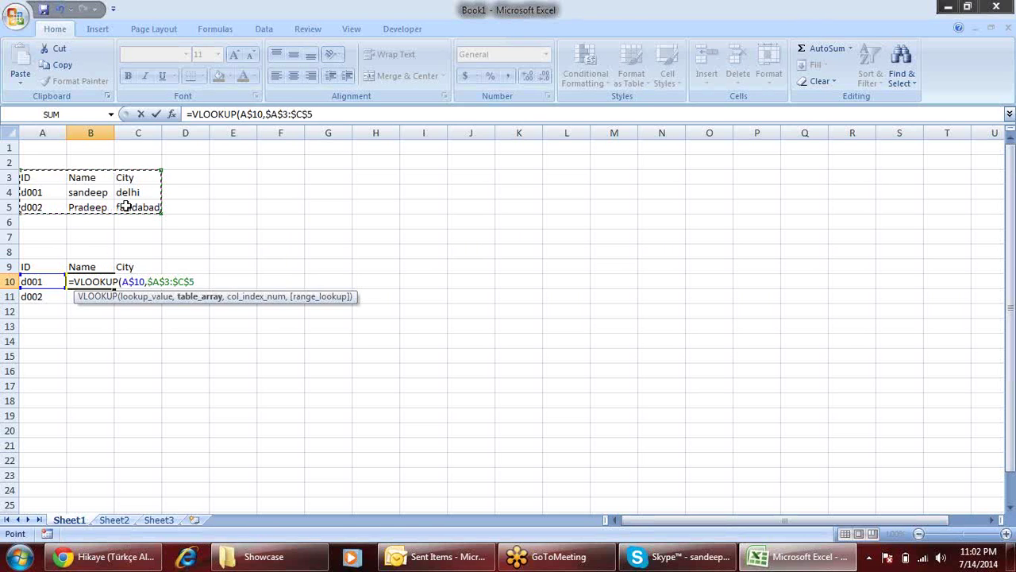
{"action": "type", "text": ","}
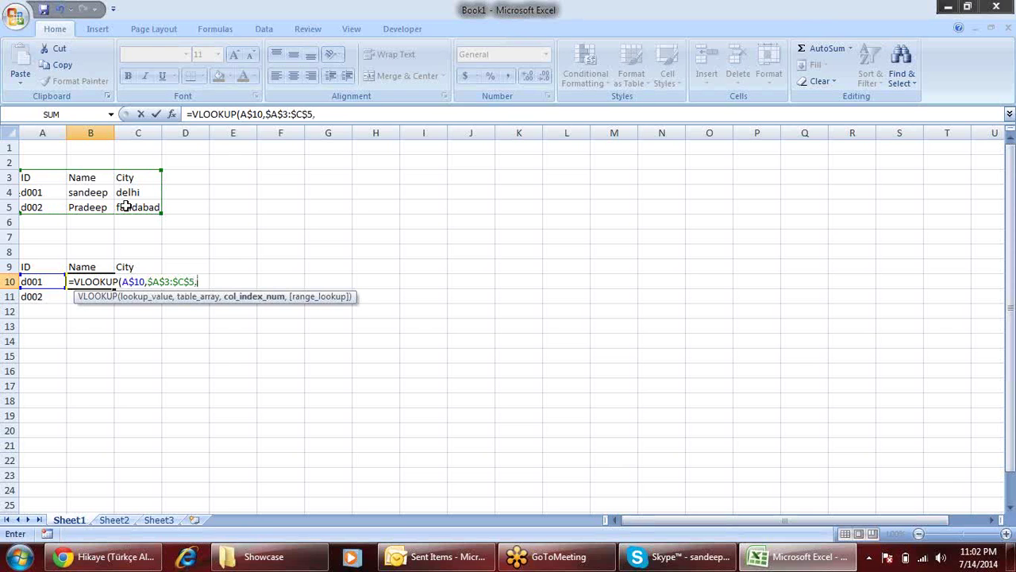
{"action": "type", "text": "{"}
{"action": "type", "text": "1,2},"}
{"action": "type", "text": "0"}
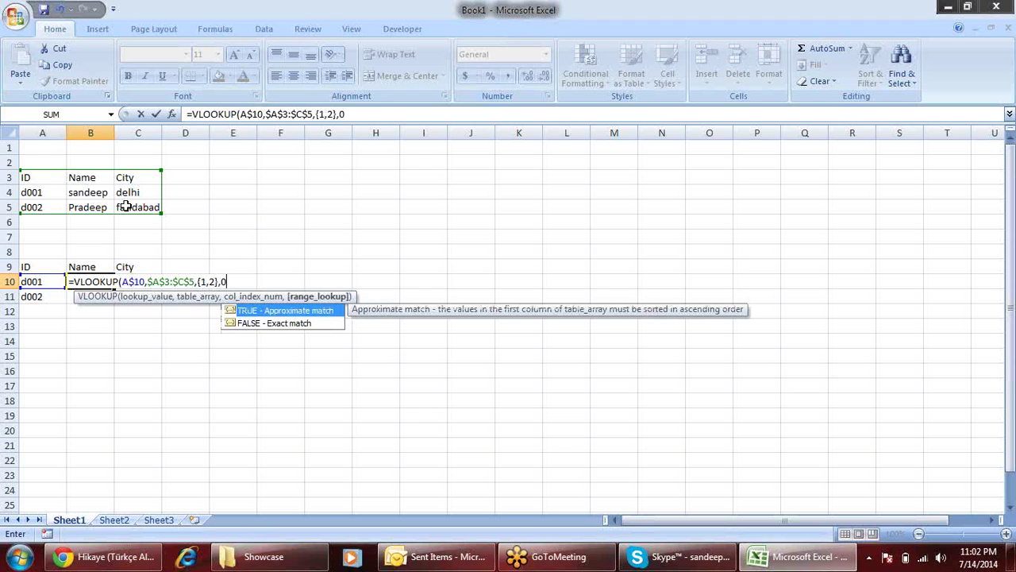
{"action": "type", "text": ")"}
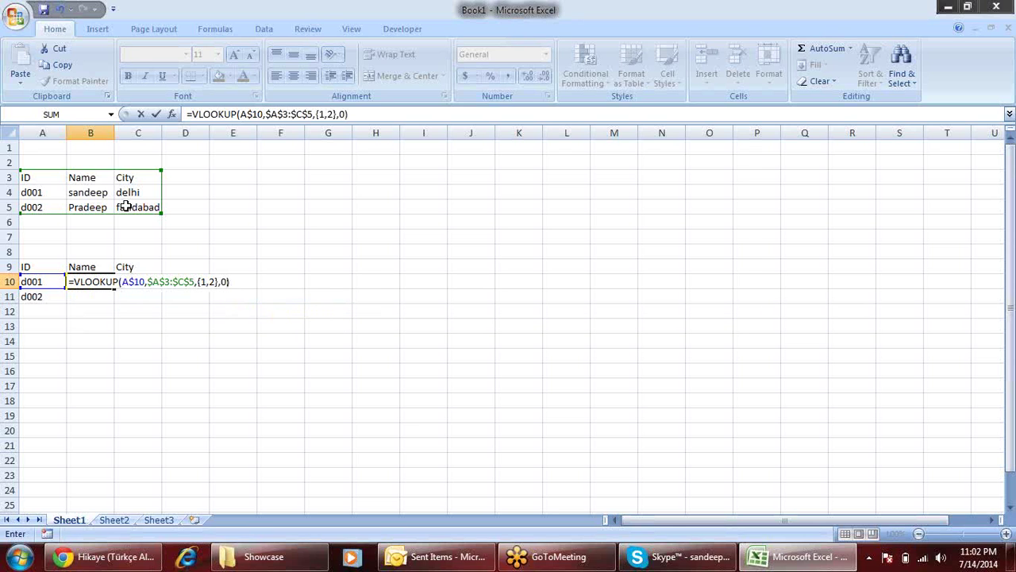
{"action": "key", "text": "ctrl+shift+Return"}
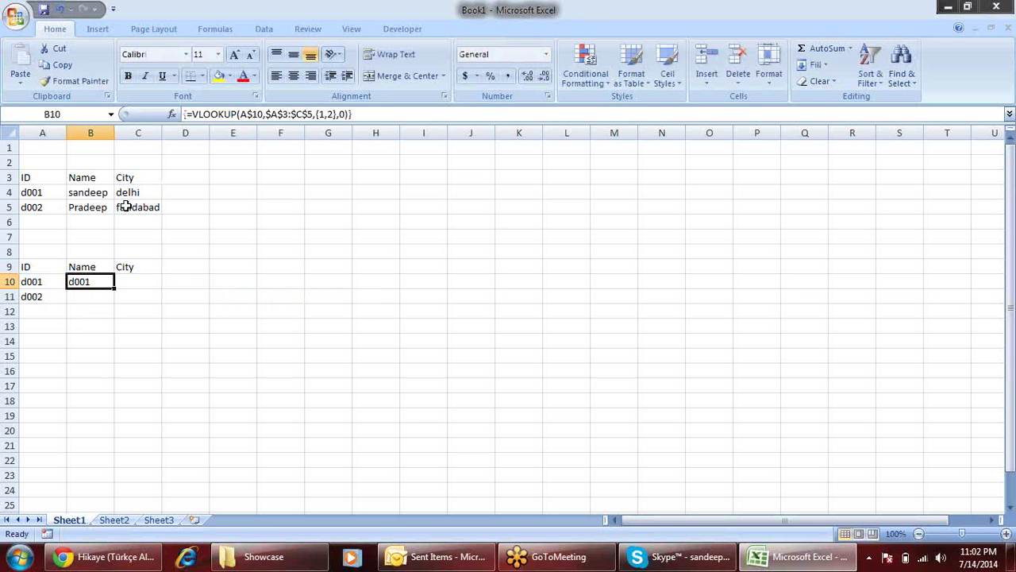
- Change the VLOOKUP column list in B10 to {2,3} and recommit it as an array
{"action": "key", "text": "F2"}
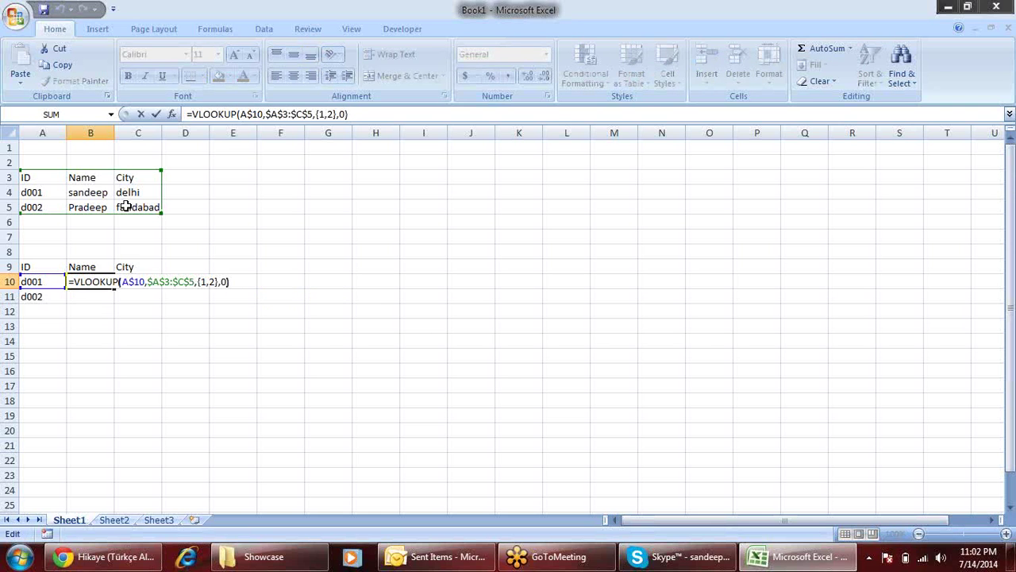
{"action": "key", "text": "Left"}
{"action": "key", "text": "Left"}
{"action": "key", "text": "Left"}
{"action": "key", "text": "Left"}
{"action": "key", "text": "Left"}
{"action": "key", "text": "BackSpace"}
{"action": "type", "text": "2"}
{"action": "key", "text": "Right"}
{"action": "key", "text": "Right"}
{"action": "key", "text": "BackSpace"}
{"action": "type", "text": "3"}
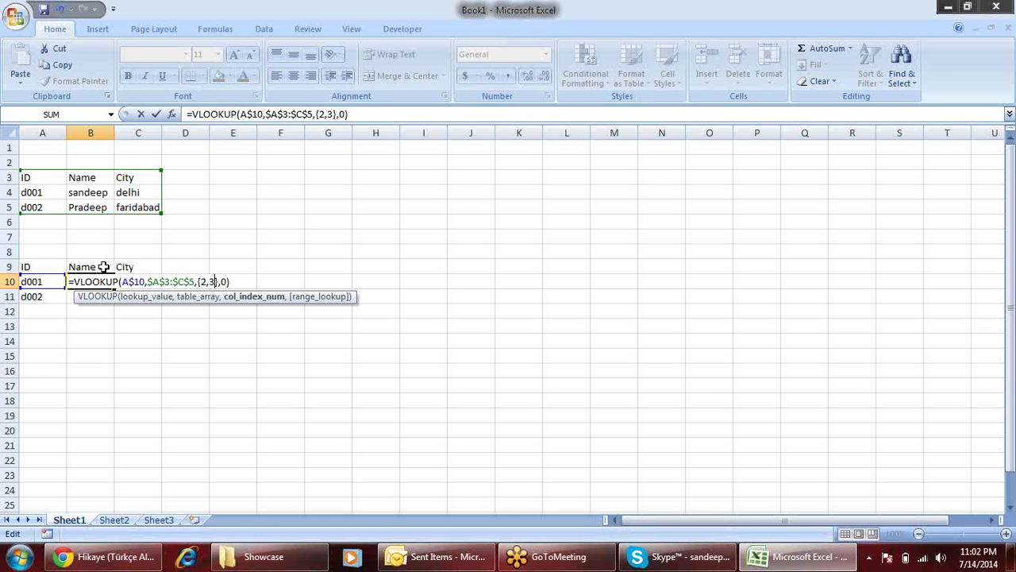
{"action": "key", "text": "ctrl+shift+Return"}
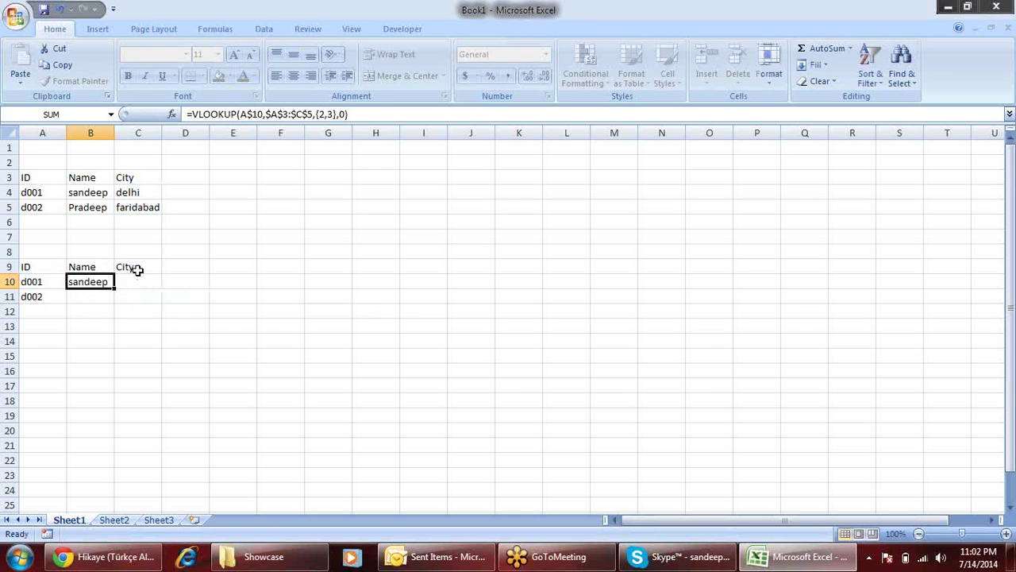
- Enter the lookup as an array across B10:C11 and check the B11 result
{"action": "key", "text": "shift+Right"}
{"action": "key", "text": "shift+Down"}
{"action": "key", "text": "shift+Down"}
{"action": "key", "text": "shift+Up"}
{"action": "key", "text": "F2"}
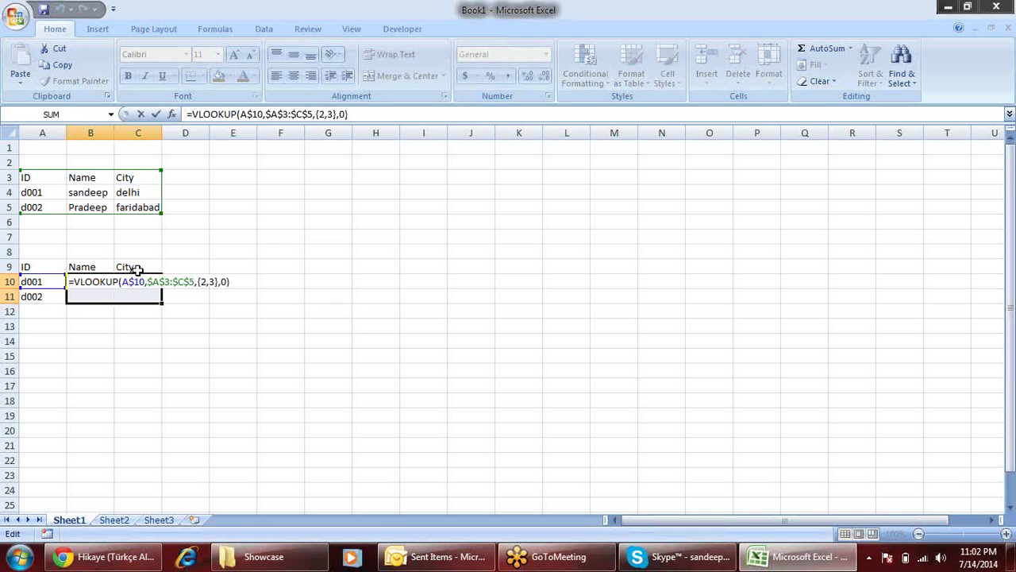
{"action": "key", "text": "ctrl+shift+Return"}
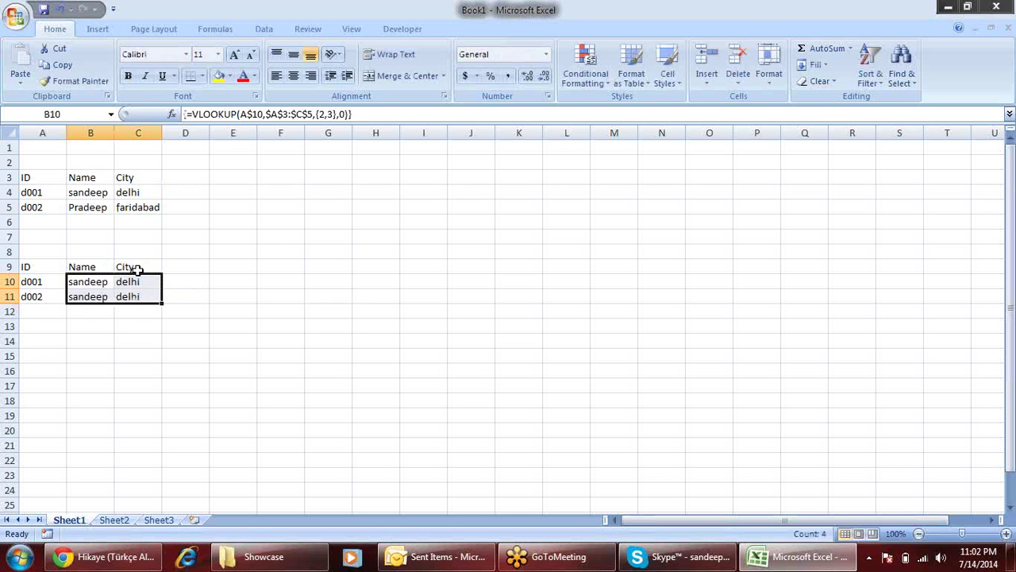
{"action": "key", "text": "Down"}
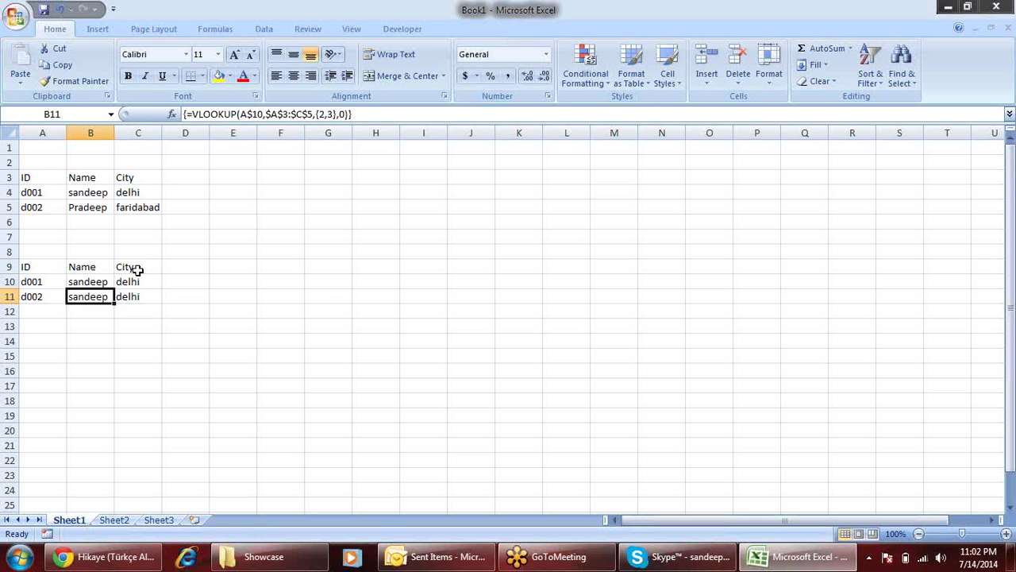
- Undo, re-enter the lookup array over B10:C10 only, and fill it down to row 11
{"action": "key", "text": "ctrl+z"}
{"action": "key", "text": "Up"}
{"action": "key", "text": "Down"}
{"action": "key", "text": "shift+Right"}
{"action": "key", "text": "F2"}
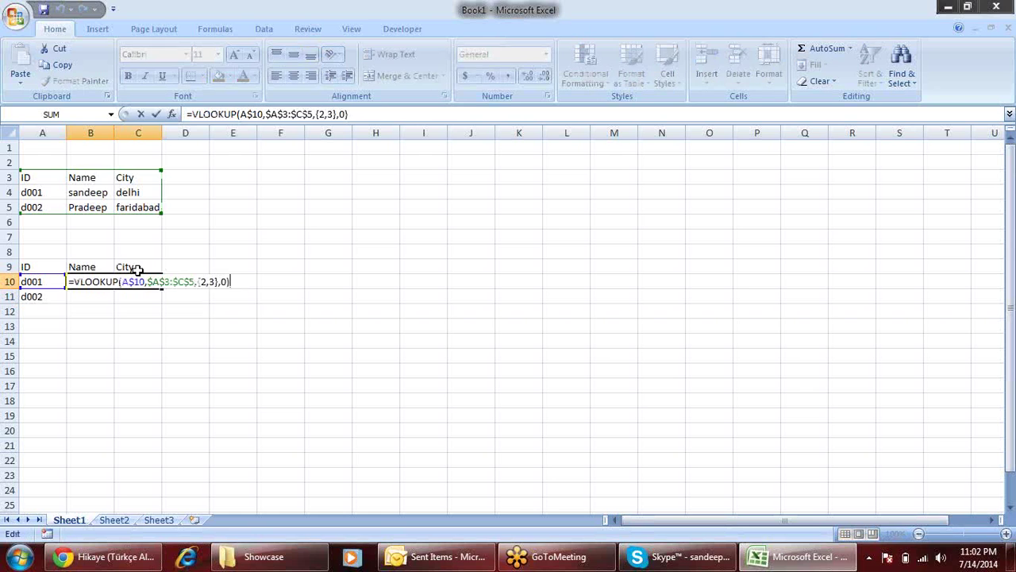
{"action": "key", "text": "ctrl+shift+Return"}
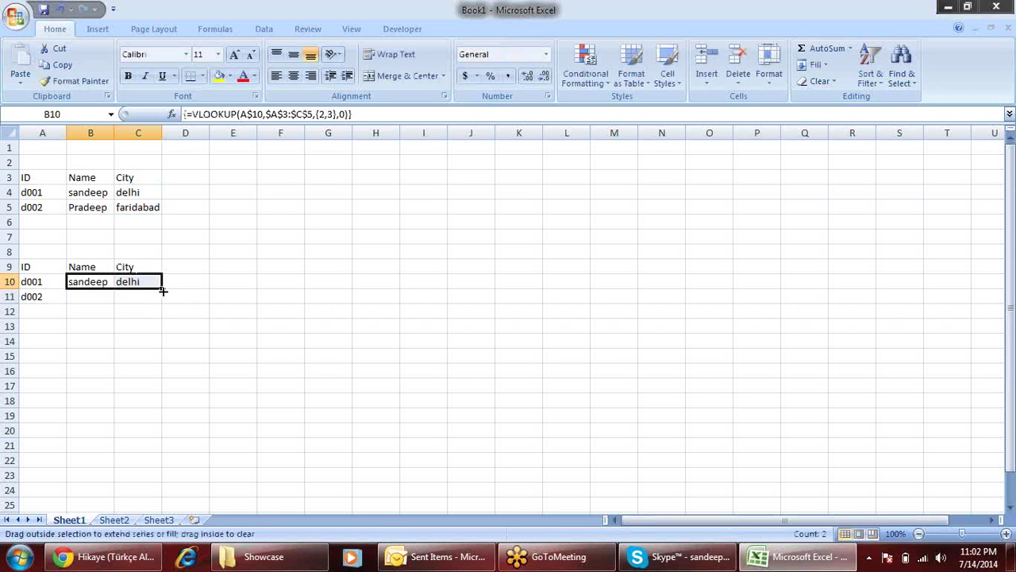
{"action": "left_click_drag", "start_coordinate": [162, 291], "coordinate": [164, 303]}
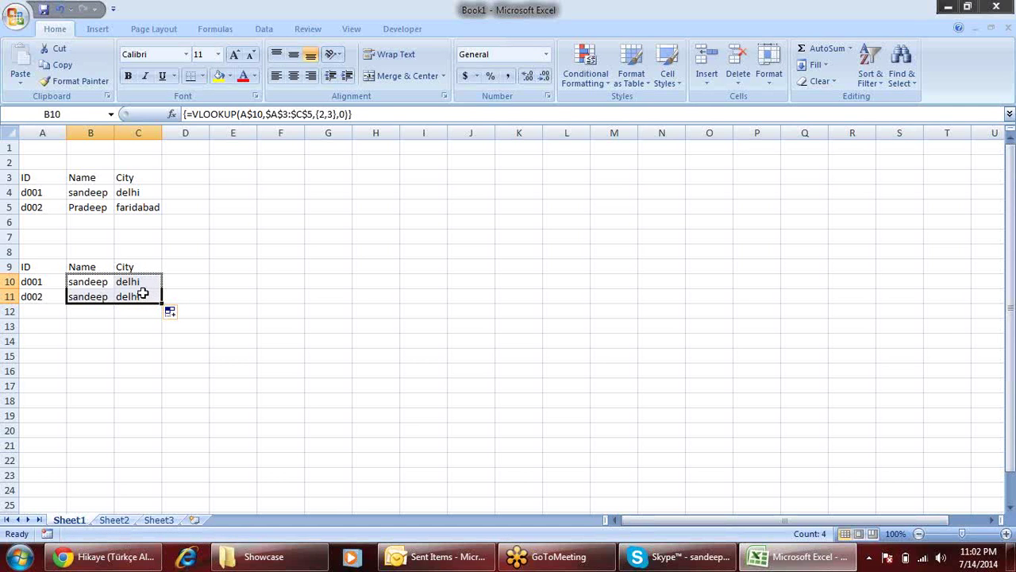
- Undo the fill into row 11 and re-enter B10's VLOOKUP as an array across B10:C10
{"action": "left_click", "coordinate": [108, 296]}
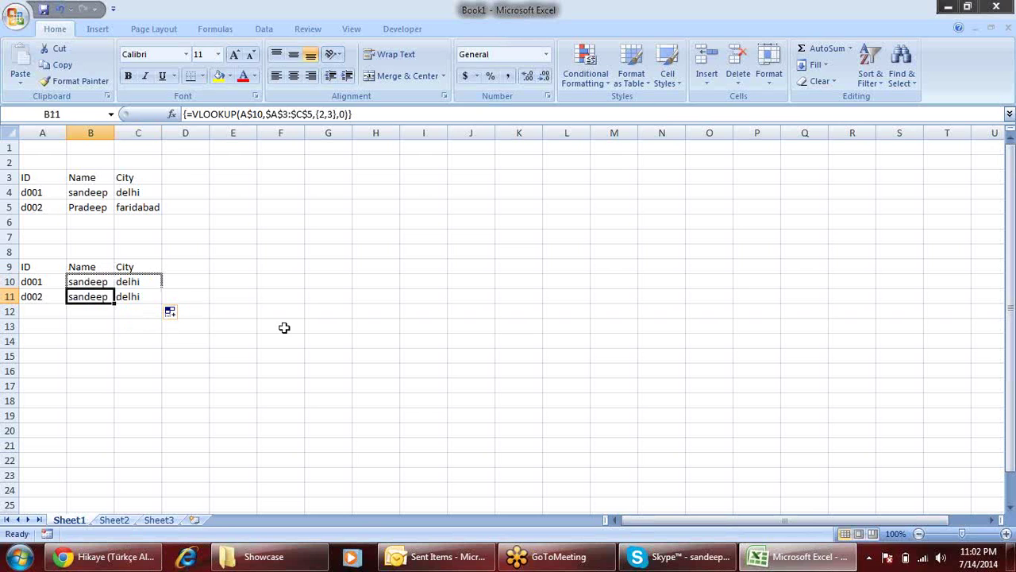
{"action": "key", "text": "ctrl+z"}
{"action": "key", "text": "Up"}
{"action": "key", "text": "Down"}
{"action": "key", "text": "Left"}
{"action": "key", "text": "Right"}
{"action": "key", "text": "F2"}
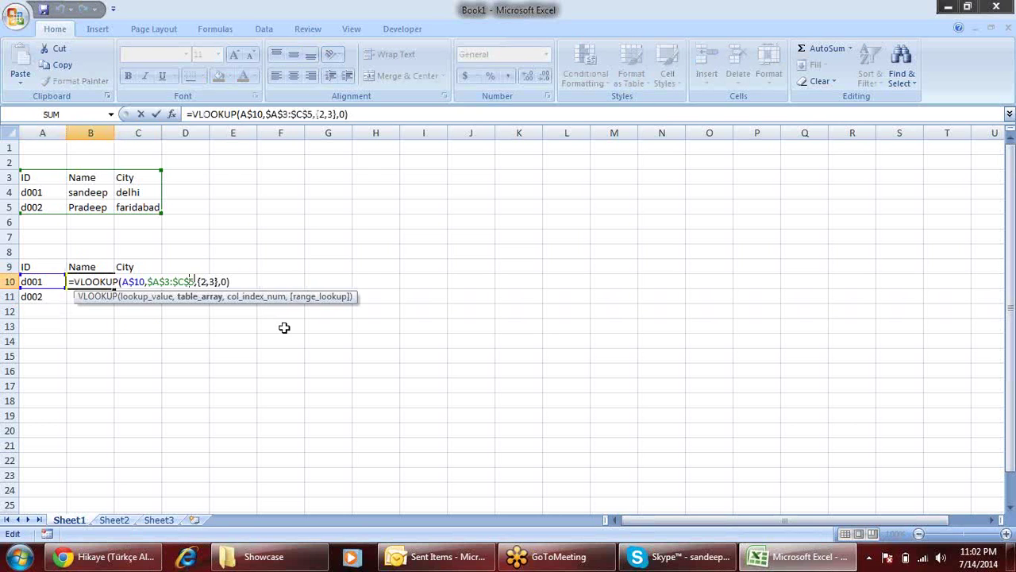
{"action": "key", "text": "ctrl+shift+Return"}
{"action": "key", "text": "shift+Right"}
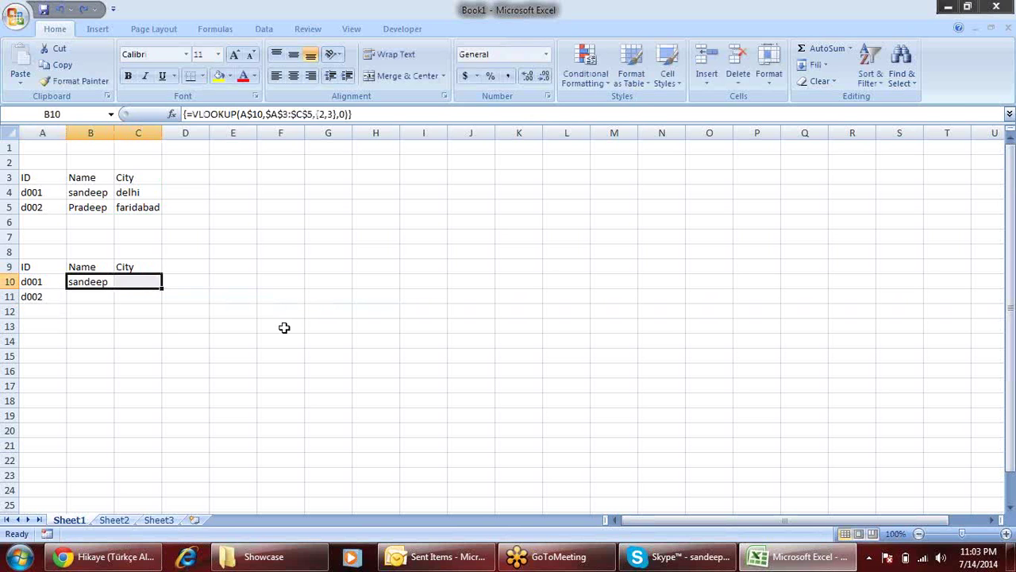
- Change the lookup ID reference in B10's formula from A$10 to column-absolute $A10
{"action": "key", "text": "shift+Left"}
{"action": "key", "text": "F2"}
{"action": "key", "text": "Left"}
{"action": "key", "text": "Left"}
{"action": "key", "text": "Left"}
{"action": "key", "text": "Left"}
{"action": "key", "text": "Left"}
{"action": "key", "text": "Left"}
{"action": "key", "text": "BackSpace"}
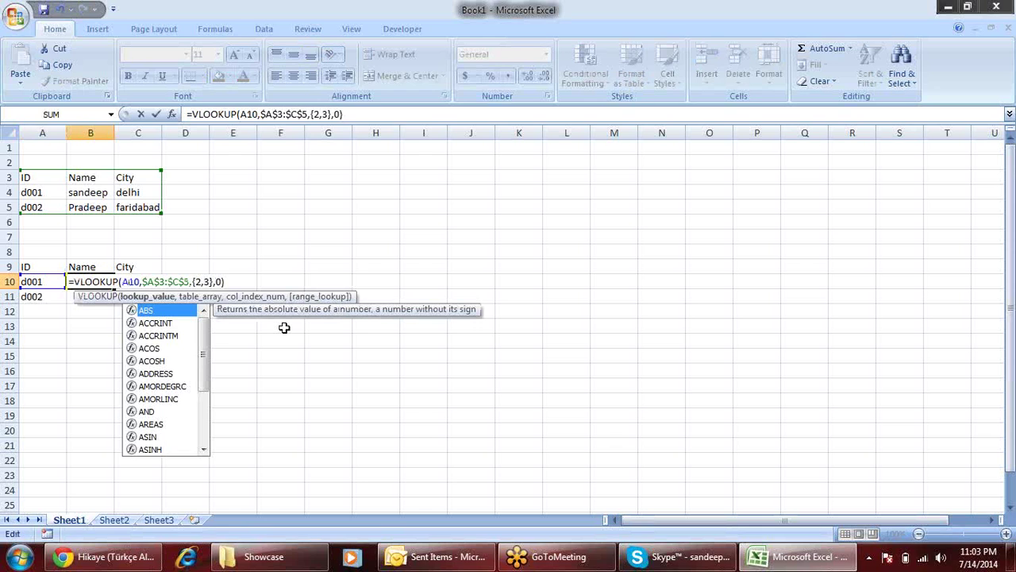
{"action": "key", "text": "F4"}
{"action": "key", "text": "F4"}
{"action": "key", "text": "F4"}
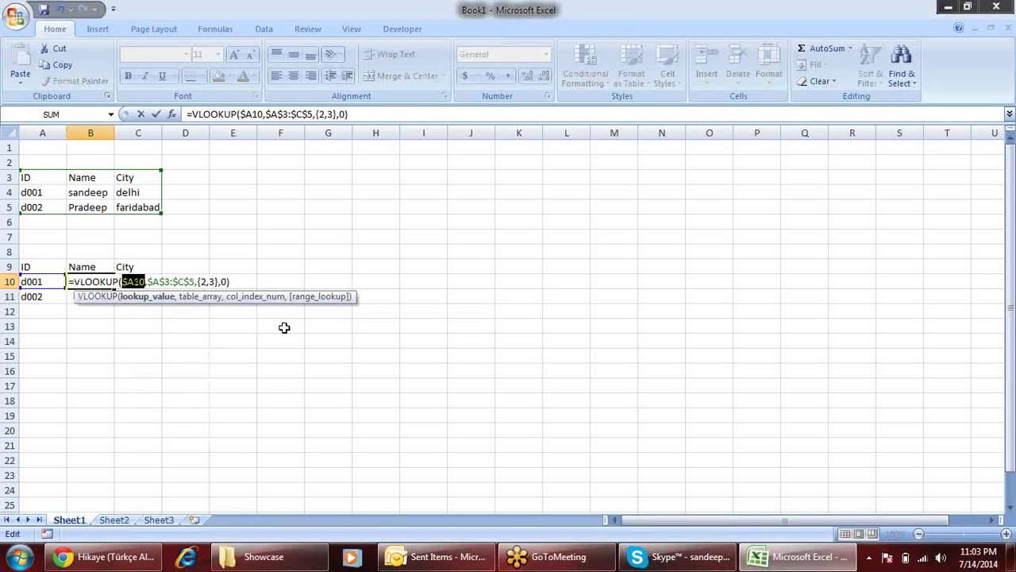
{"action": "key", "text": "ctrl+shift+Return"}
- Commit the revised VLOOKUP as an array in B10:C10, undoing a trial across B10:C11
{"action": "key", "text": "shift+Down"}
{"action": "key", "text": "shift+Right"}
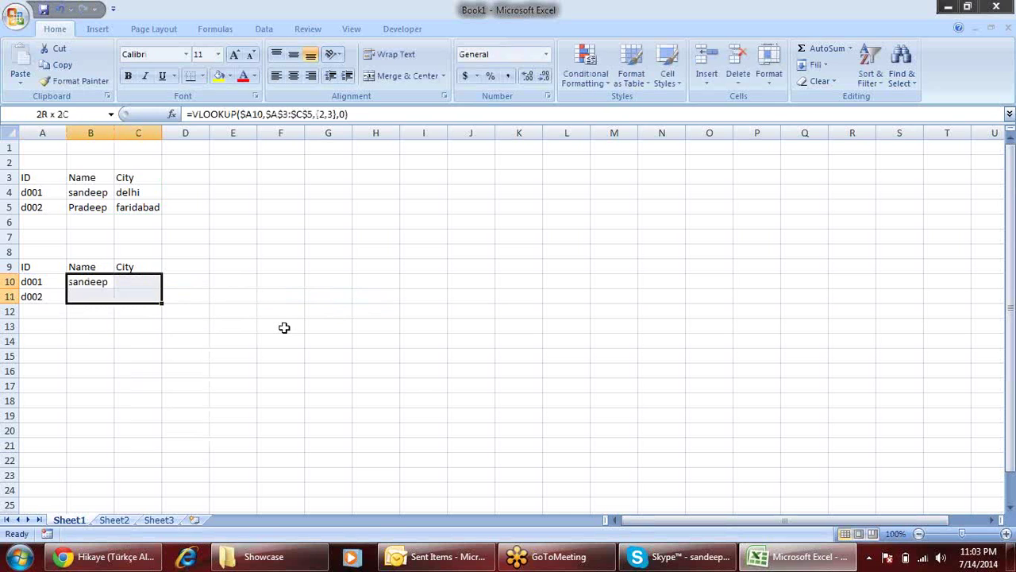
{"action": "key", "text": "F2"}
{"action": "key", "text": "ctrl+shift+Return"}
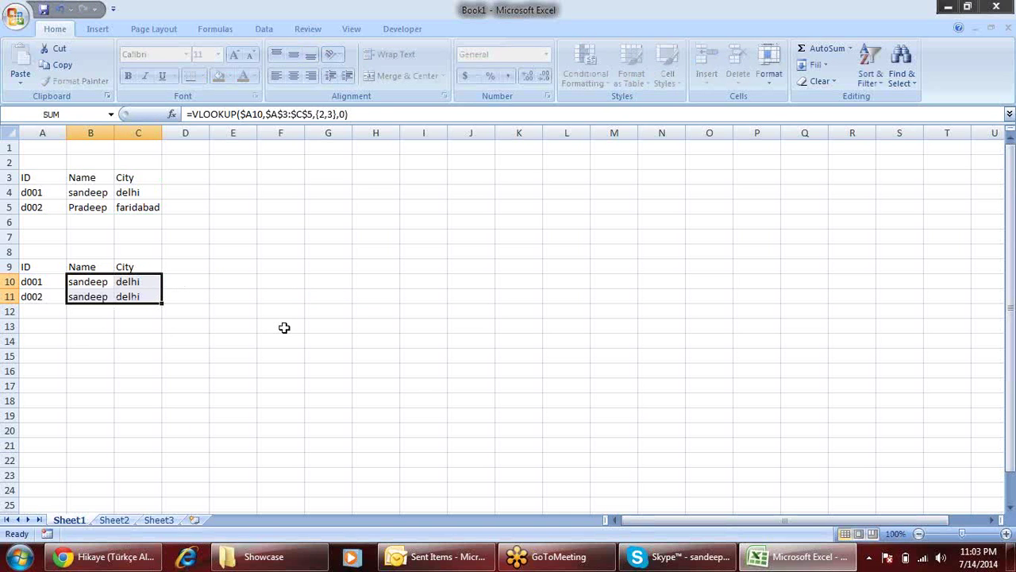
{"action": "key", "text": "ctrl+z"}
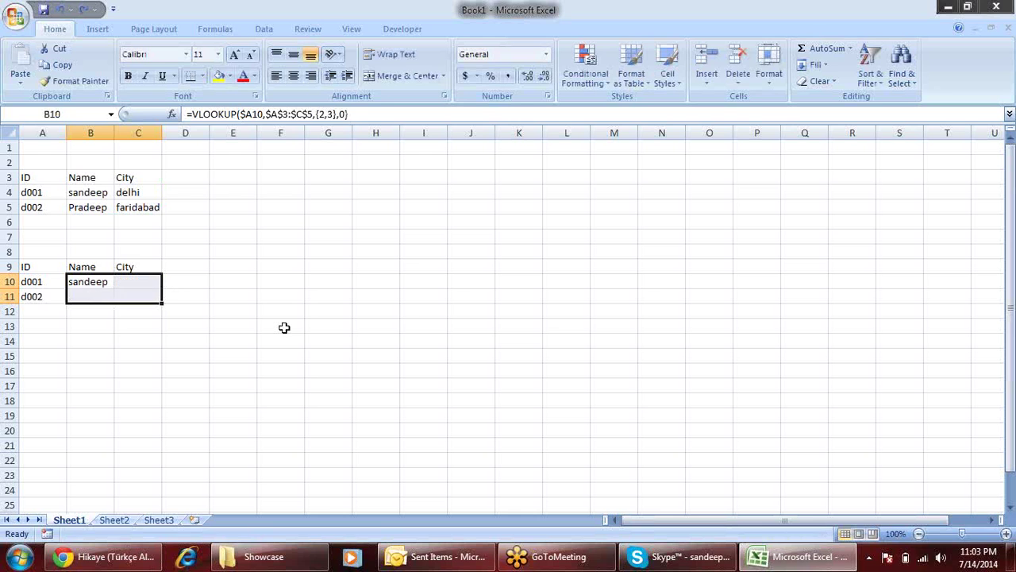
{"action": "key", "text": "shift+Up"}
{"action": "key", "text": "shift+Left"}
{"action": "key", "text": "shift+Right"}
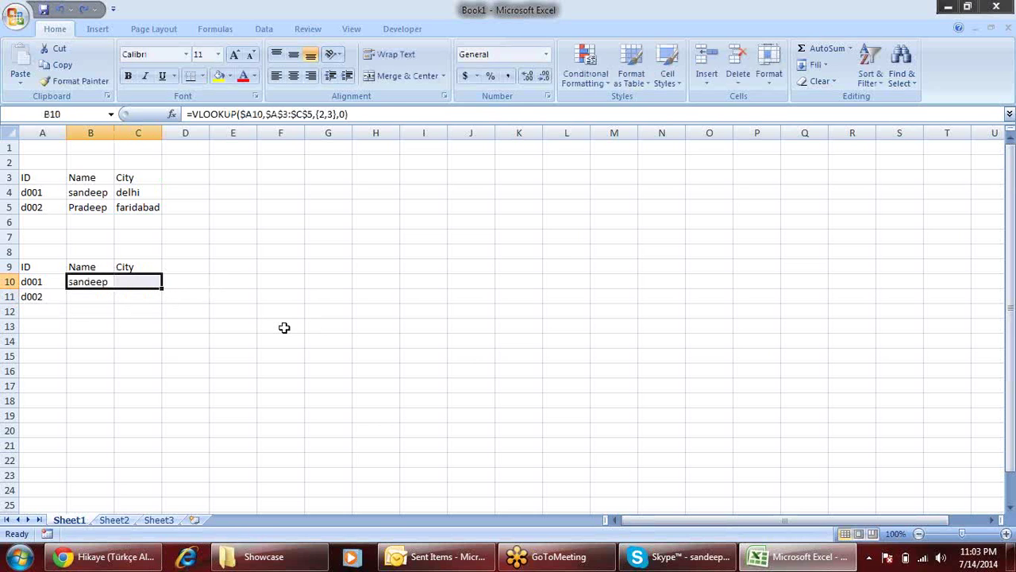
{"action": "key", "text": "F2"}
{"action": "key", "text": "ctrl+shift+Return"}
- Fill an array VLOOKUP into B11:C11 so row 11 returns Pradeep and faridabad
{"action": "key", "text": "Down"}
{"action": "key", "text": "shift+Right"}
{"action": "key", "text": "ctrl+d"}
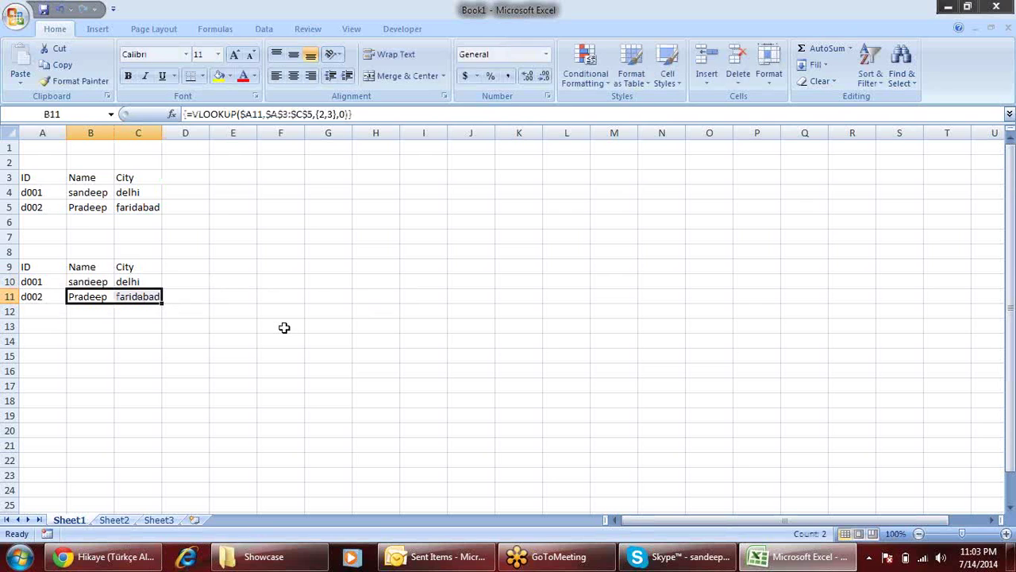
- Try editing B11 alone, dismiss the 'cannot change part of an array' warning, and cancel
{"action": "key", "text": "shift+Left"}
{"action": "key", "text": "F2"}
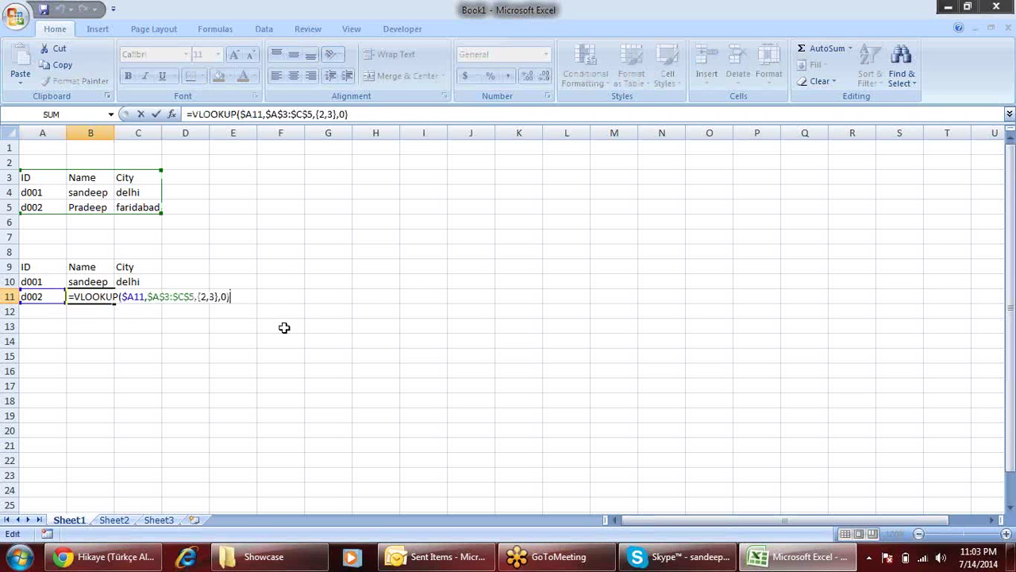
{"action": "key", "text": "Left"}
{"action": "key", "text": "Left"}
{"action": "key", "text": "Left"}
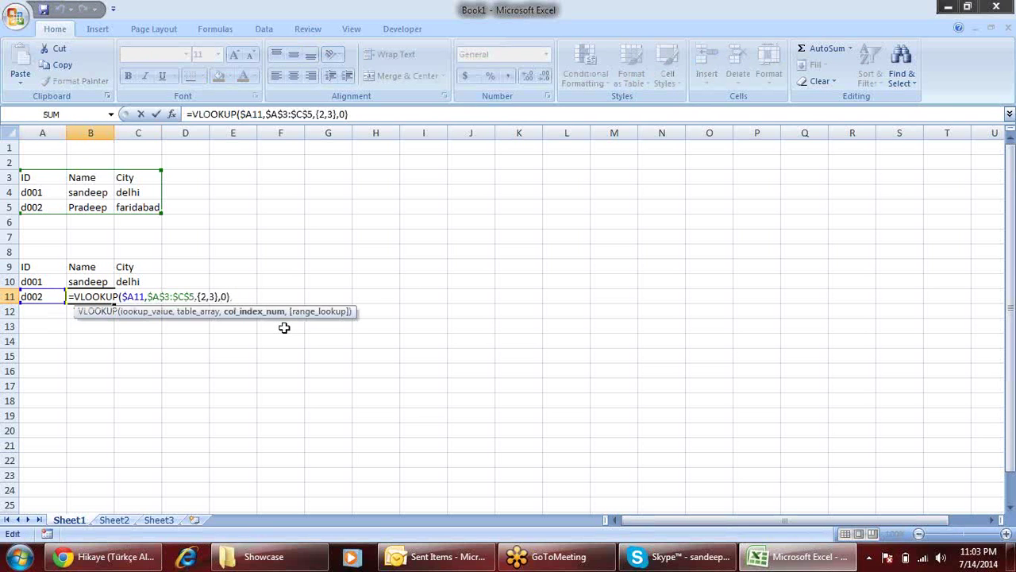
{"action": "key", "text": "Return"}
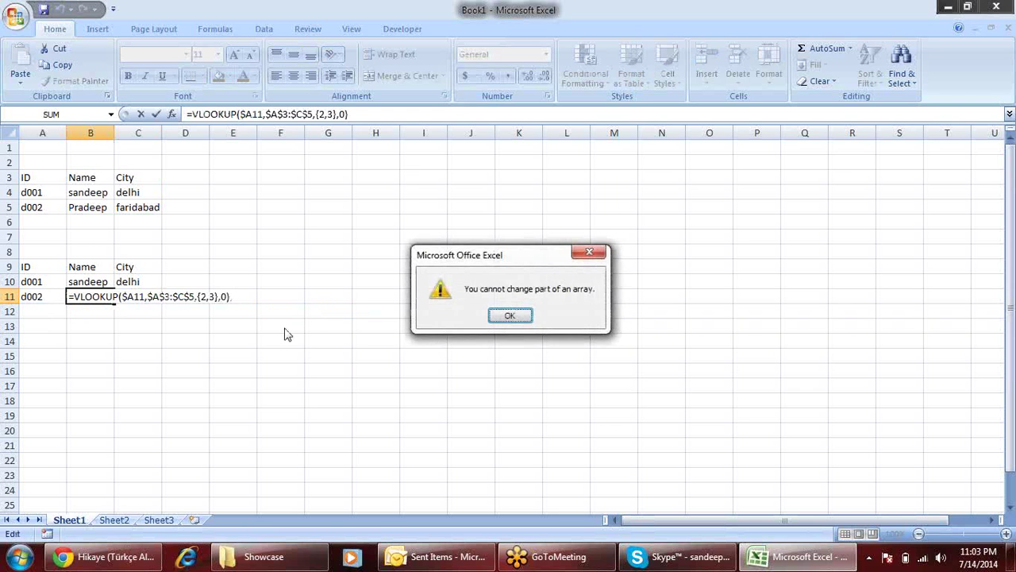
{"action": "key", "text": "Return"}
{"action": "key", "text": "Escape"}
- Enter the array constant ={2,3} across B12:C12 so it displays 2 and 3
{"action": "key", "text": "Right"}
{"action": "key", "text": "Left"}
{"action": "key", "text": "Right"}
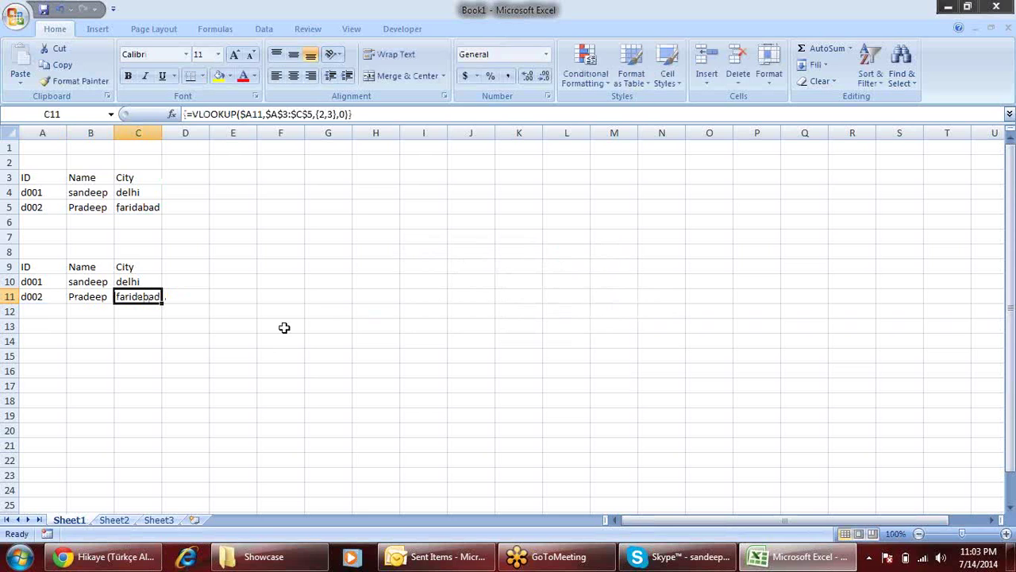
{"action": "key", "text": "Return"}
{"action": "key", "text": "Left"}
{"action": "type", "text": "="}
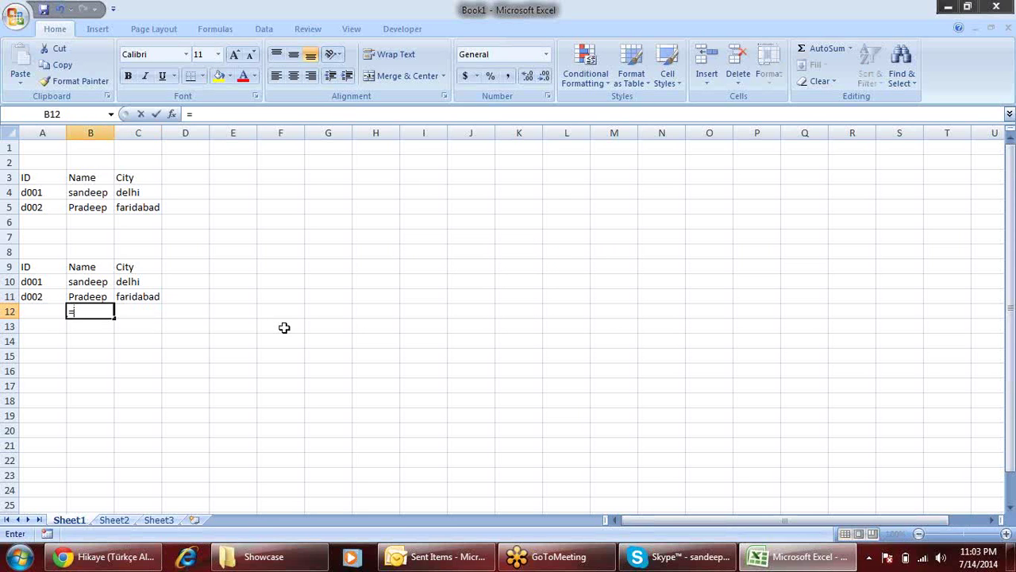
{"action": "type", "text": "{2"}
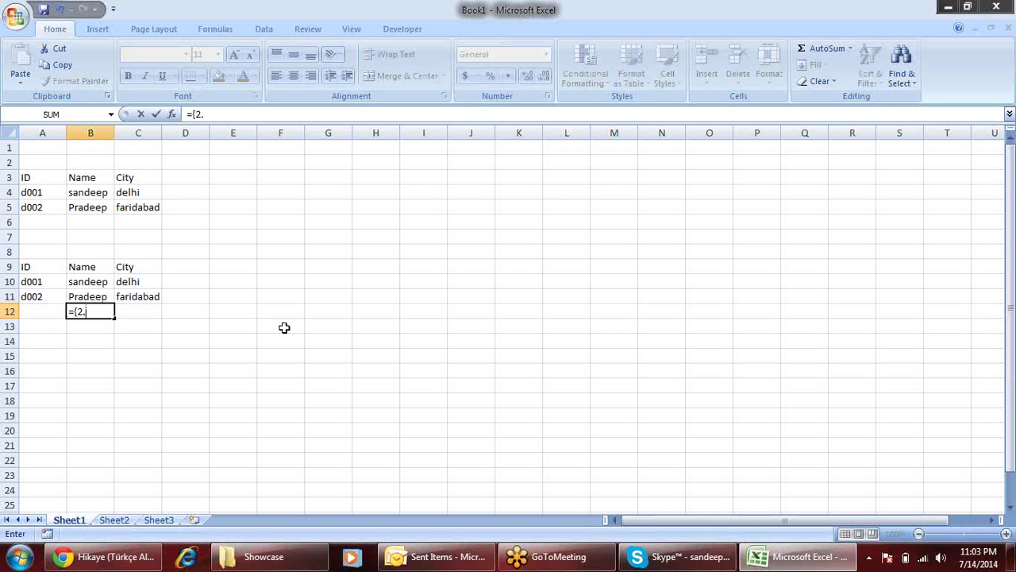
{"action": "type", "text": ",3}"}
{"action": "key", "text": "ctrl+shift+Return"}
{"action": "key", "text": "shift+Right"}
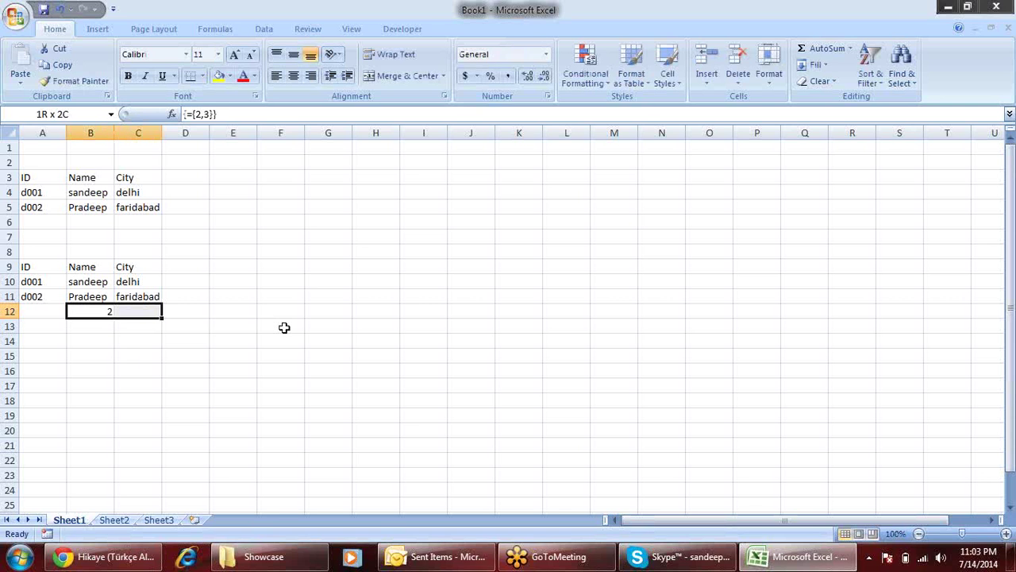
{"action": "key", "text": "F2"}
{"action": "key", "text": "ctrl+shift+Return"}
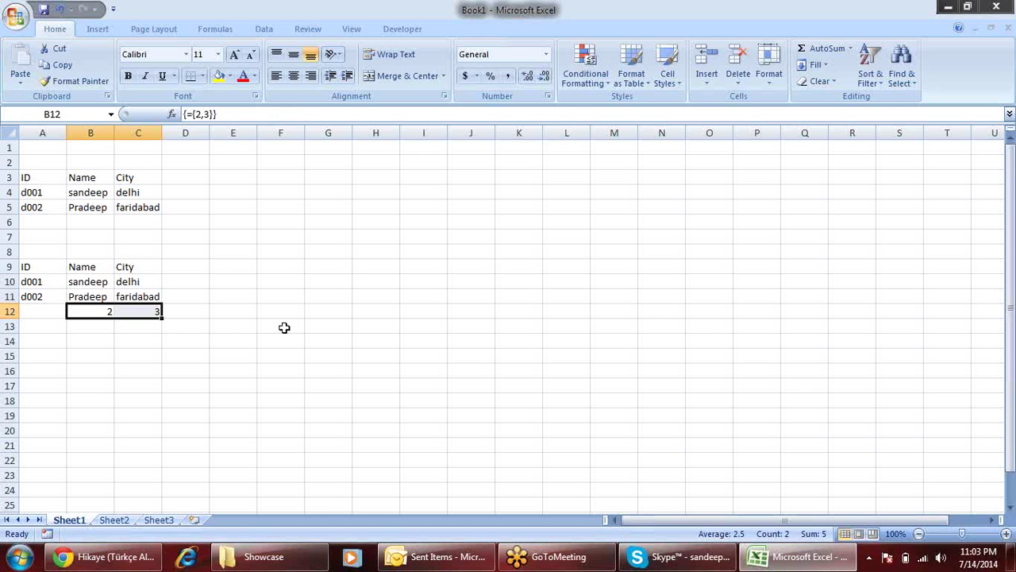
{"action": "key", "text": "Up"}
{"action": "key", "text": "Up"}
{"action": "key", "text": "F2"}
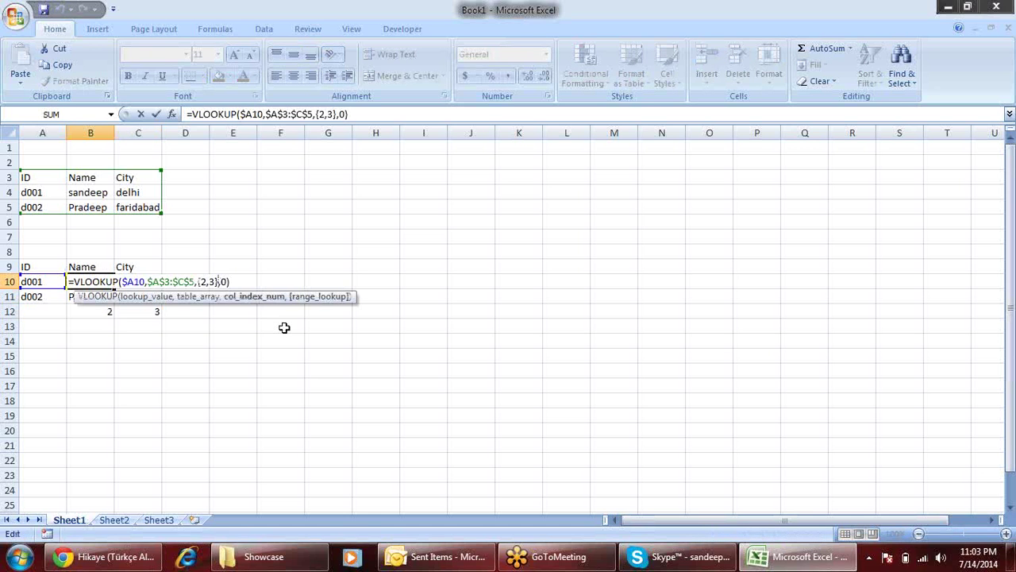
{"action": "left_click", "coordinate": [261, 297]}
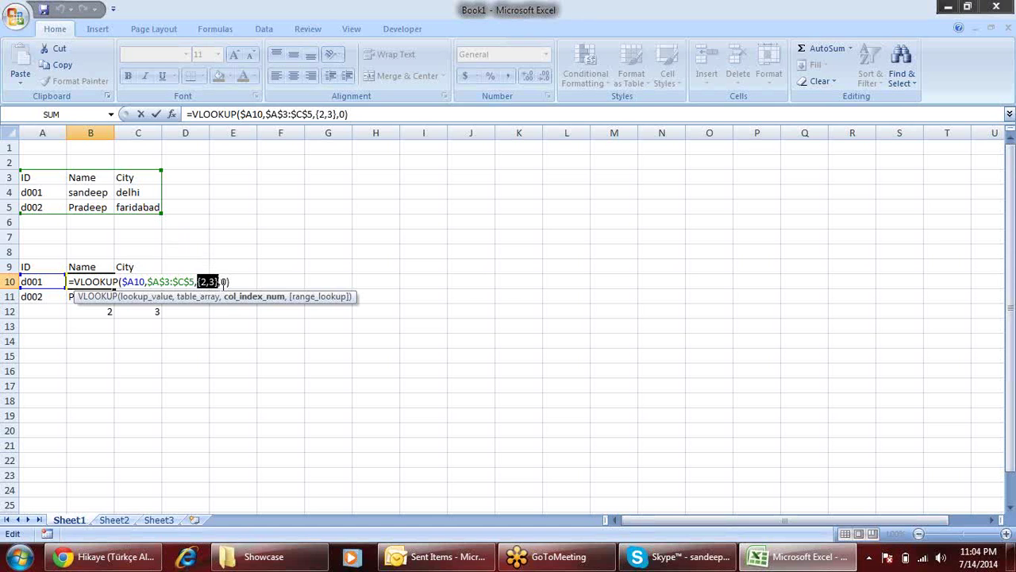
{"action": "left_click", "coordinate": [197, 281]}
{"action": "key", "text": "Escape"}
- Select and compare the B12:C12 constants and the B10:C10 lookup results
{"action": "key", "text": "Down"}
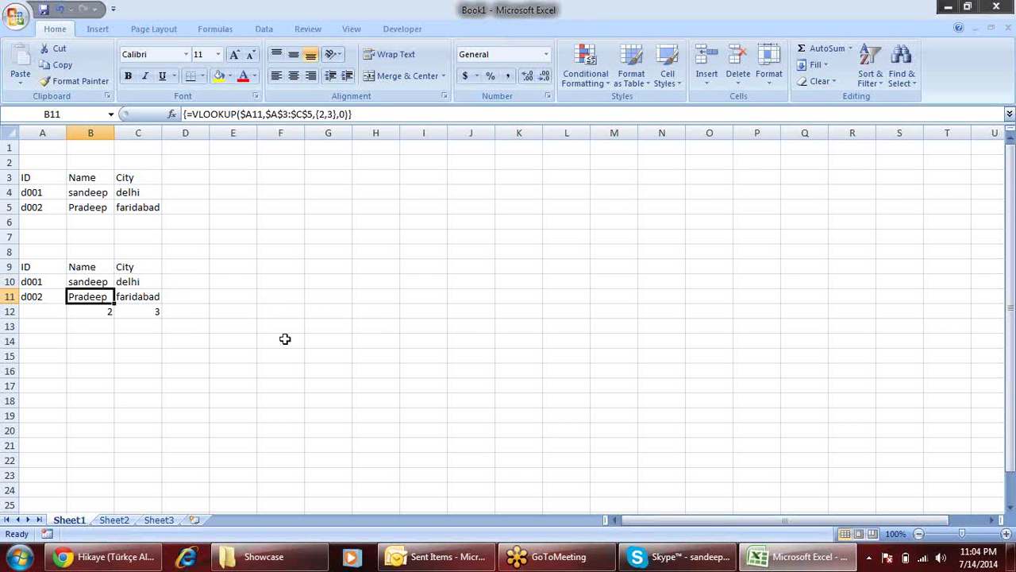
{"action": "key", "text": "Down"}
{"action": "key", "text": "shift+Right"}
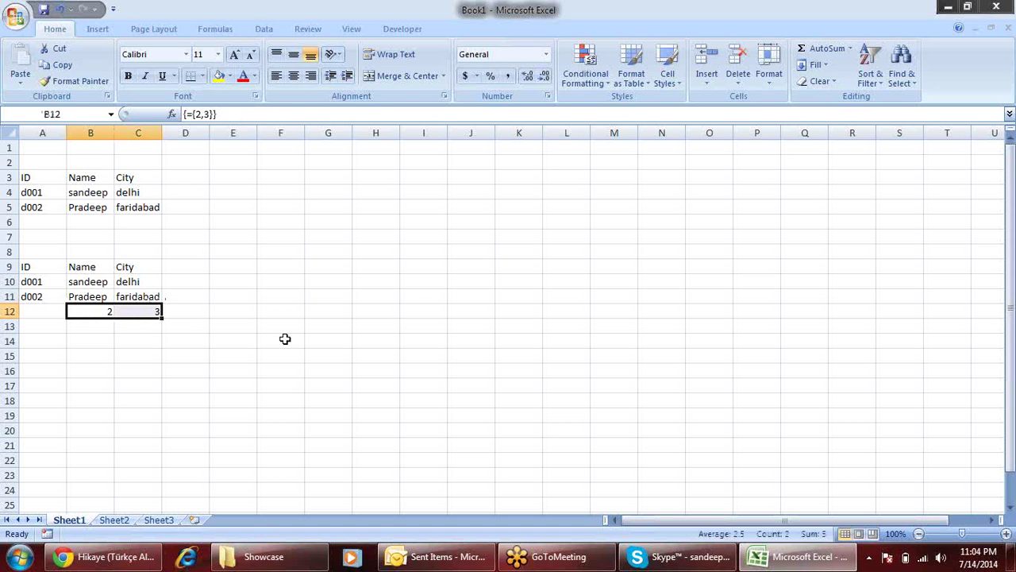
{"action": "key", "text": "Up"}
{"action": "key", "text": "Up"}
{"action": "key", "text": "shift+Right"}
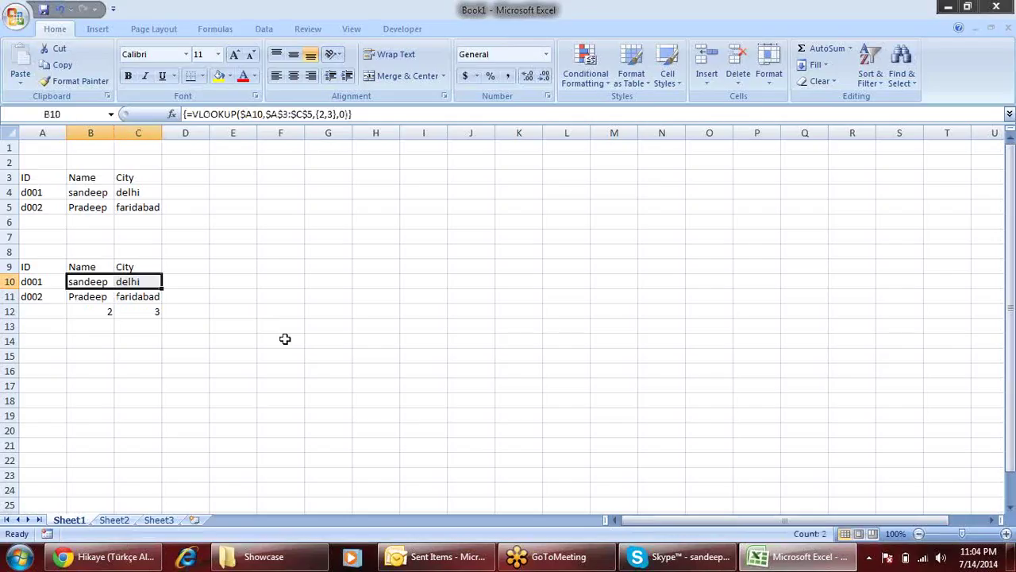
{"action": "key", "text": "Down"}
{"action": "key", "text": "Down"}
{"action": "key", "text": "Down"}
{"action": "key", "text": "Down"}
{"action": "key", "text": "Up"}
{"action": "key", "text": "Up"}
{"action": "key", "text": "Up"}
{"action": "key", "text": "Up"}
{"action": "key", "text": "Up"}
{"action": "key", "text": "Up"}
{"action": "key", "text": "Up"}
{"action": "key", "text": "Up"}
{"action": "key", "text": "Down"}
{"action": "key", "text": "Down"}
{"action": "key", "text": "Down"}
{"action": "key", "text": "Down"}
{"action": "key", "text": "Down"}
{"action": "key", "text": "Down"}
{"action": "key", "text": "Down"}
{"action": "key", "text": "Down"}
{"action": "key", "text": "Down"}
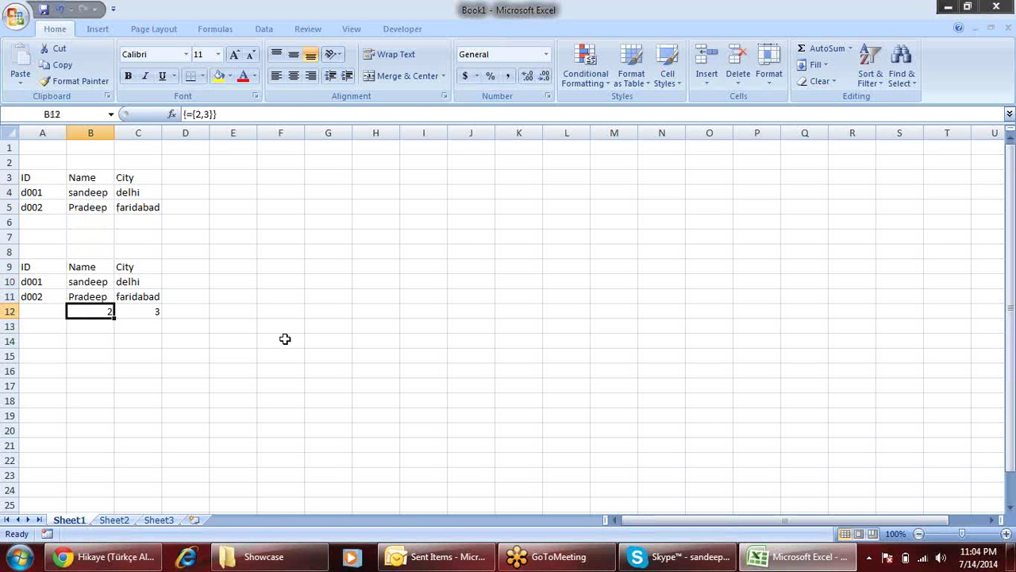
{"action": "key", "text": "Right"}
{"action": "key", "text": "Right"}
{"action": "key", "text": "Left"}
{"action": "key", "text": "Left"}
- Recommit ={2,3} as an array formula across B12:C12
{"action": "key", "text": "shift+Right"}
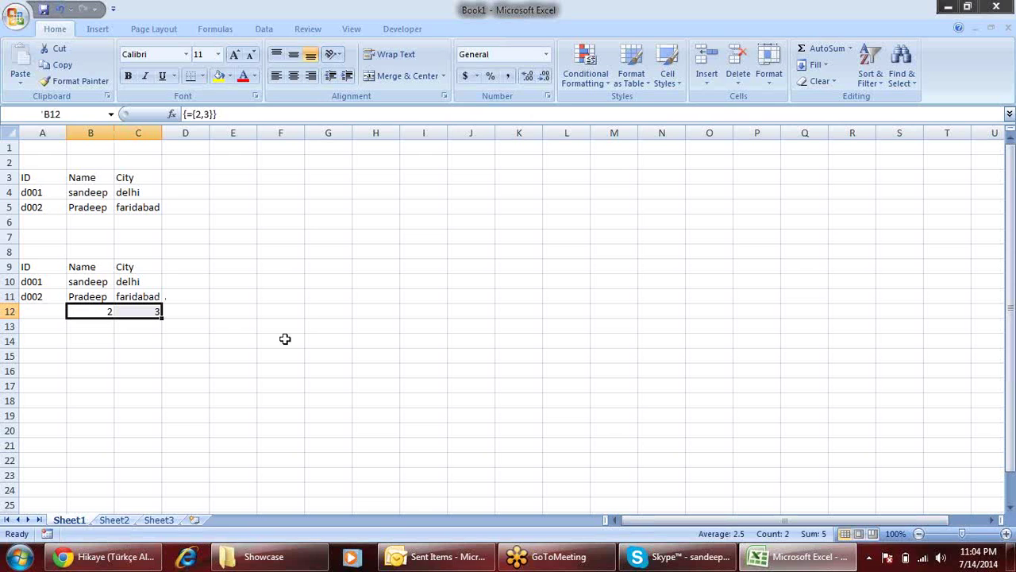
{"action": "key", "text": "Down"}
{"action": "key", "text": "Up"}
{"action": "key", "text": "F2"}
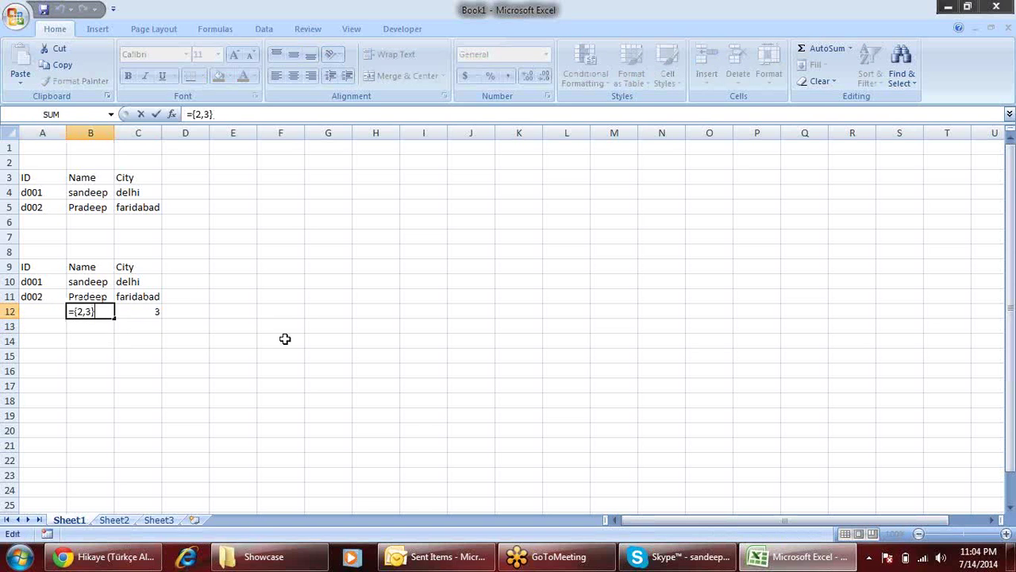
{"action": "key", "text": "ctrl+shift+Return"}
- Enter =ROW(1:3) as an array in E12, try spreading it across E12:J12, then undo
{"action": "key", "text": "Right"}
{"action": "key", "text": "Right"}
{"action": "key", "text": "Right"}
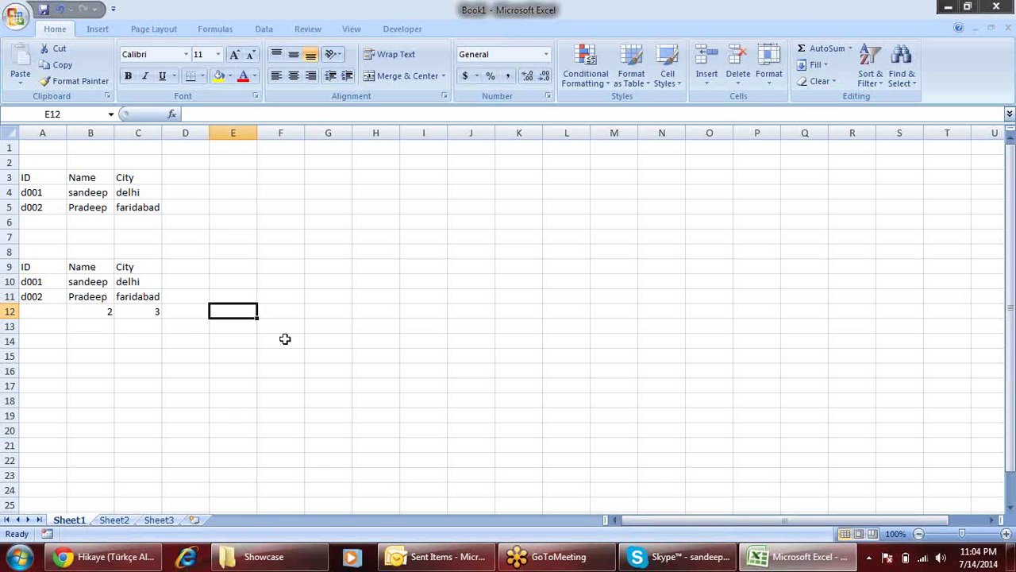
{"action": "type", "text": "=ROW"}
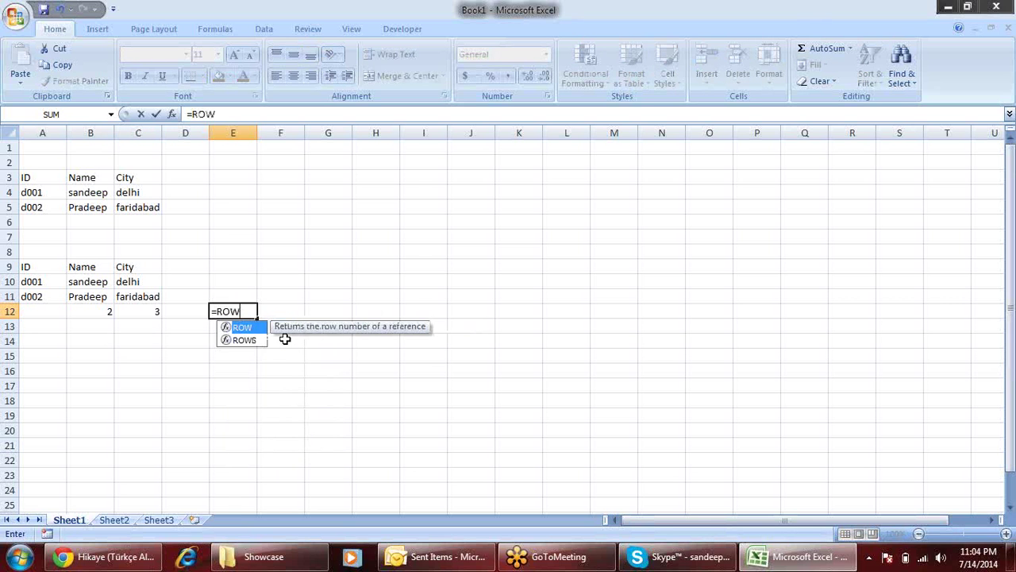
{"action": "type", "text": "(1:3)"}
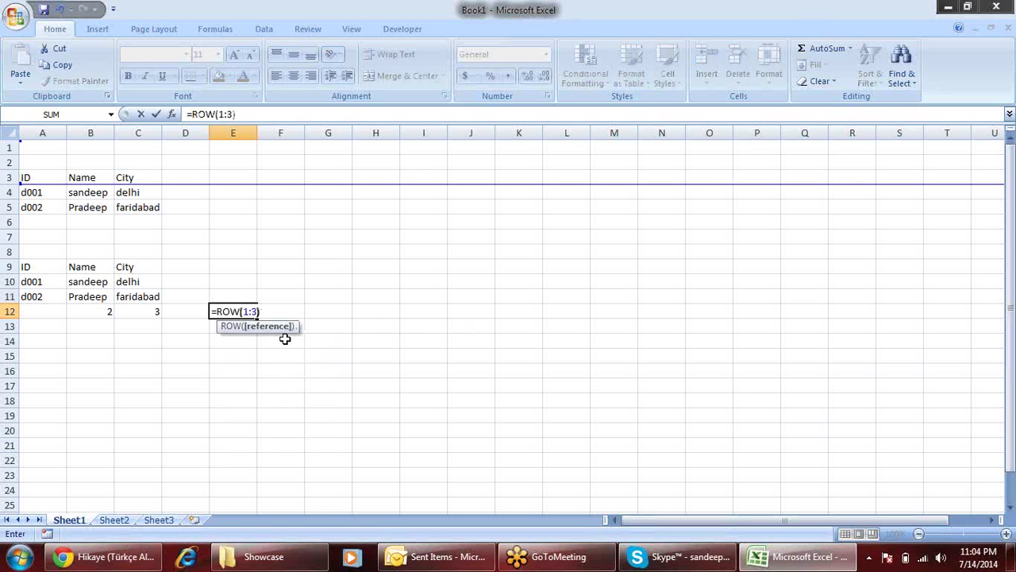
{"action": "key", "text": "ctrl+shift+Return"}
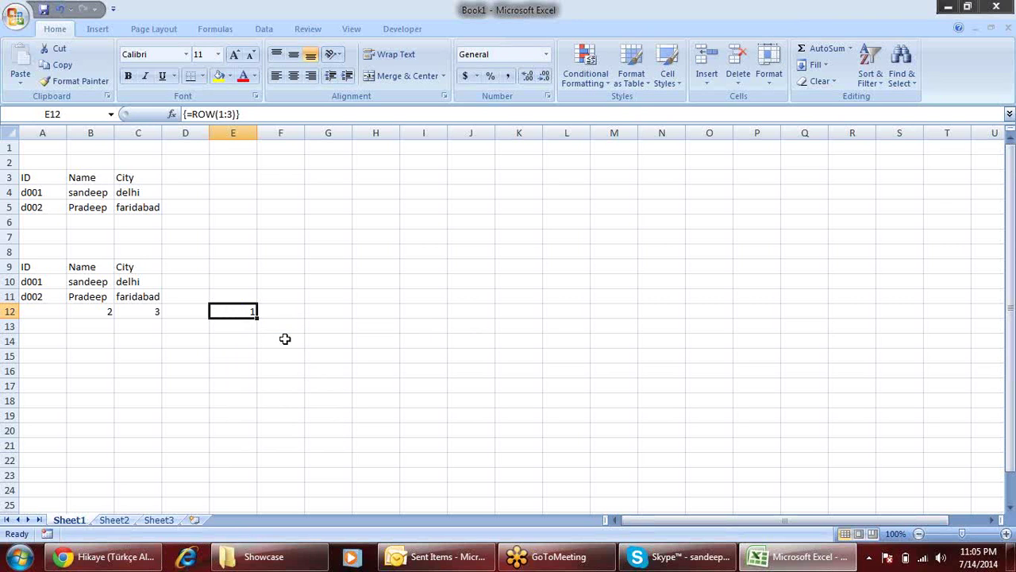
{"action": "key", "text": "shift+Right"}
{"action": "key", "text": "shift+Right"}
{"action": "key", "text": "shift+Right"}
{"action": "key", "text": "shift+Right"}
{"action": "key", "text": "shift+Right"}
{"action": "key", "text": "F2"}
{"action": "key", "text": "ctrl+shift+Return"}
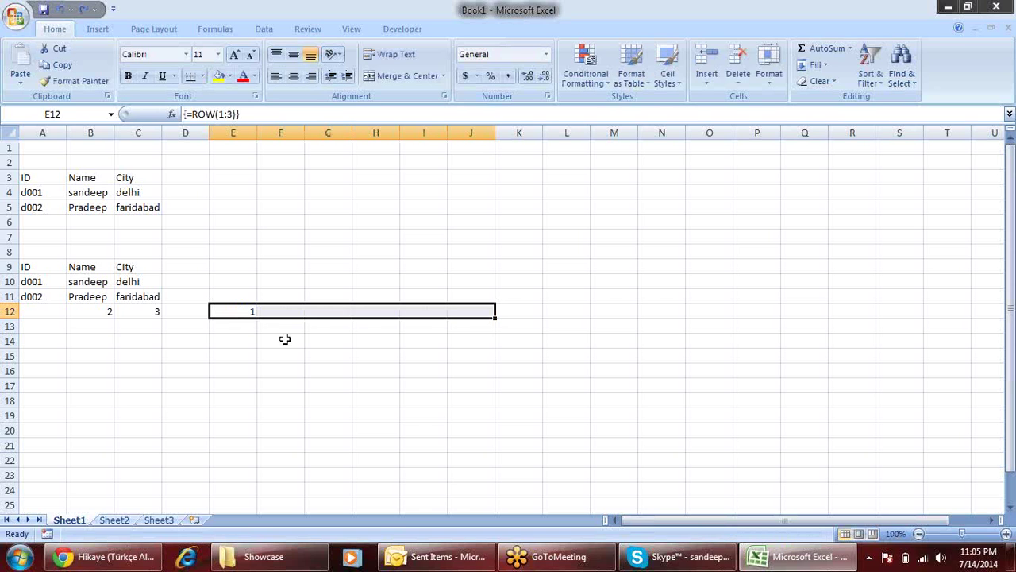
{"action": "key", "text": "ctrl+z"}
- Commit ROW(1:3) as an array down E12:E18, showing 1, 2, 3 then #N/A
{"action": "key", "text": "Up"}
{"action": "key", "text": "shift+Down"}
{"action": "key", "text": "shift+Down"}
{"action": "key", "text": "shift+Down"}
{"action": "key", "text": "shift+Down"}
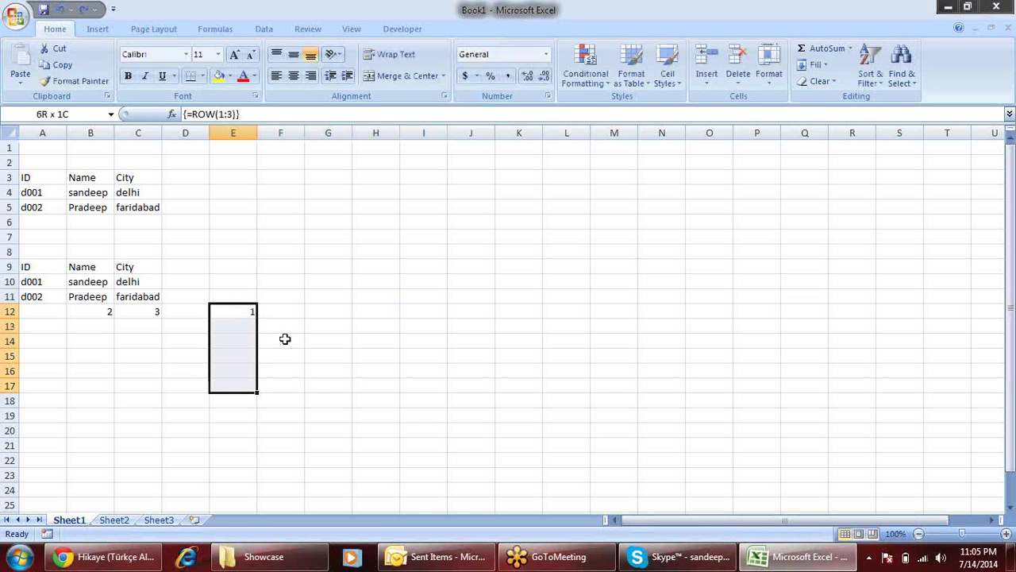
{"action": "key", "text": "shift+Down"}
{"action": "key", "text": "F2"}
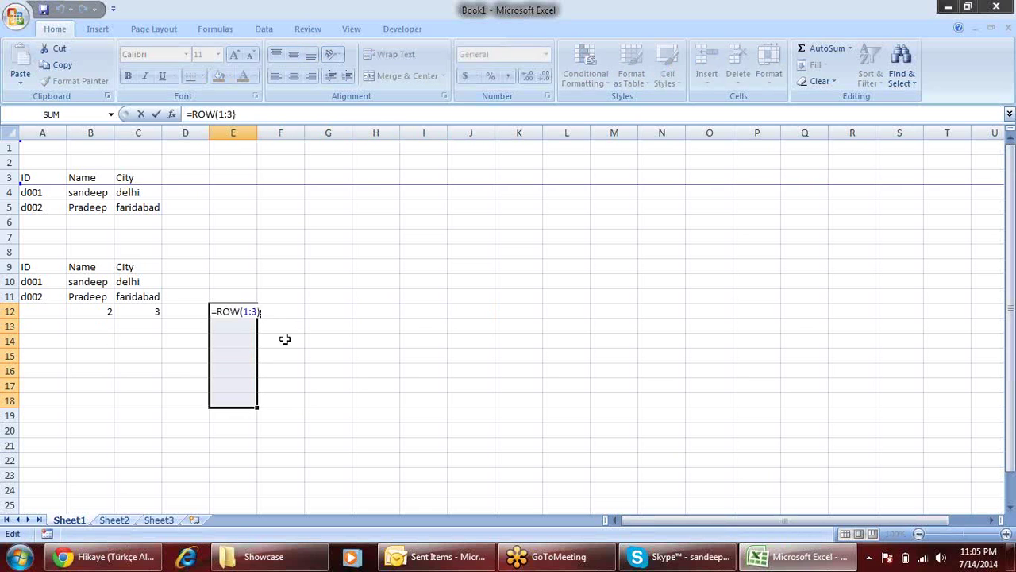
{"action": "key", "text": "ctrl+shift+Return"}
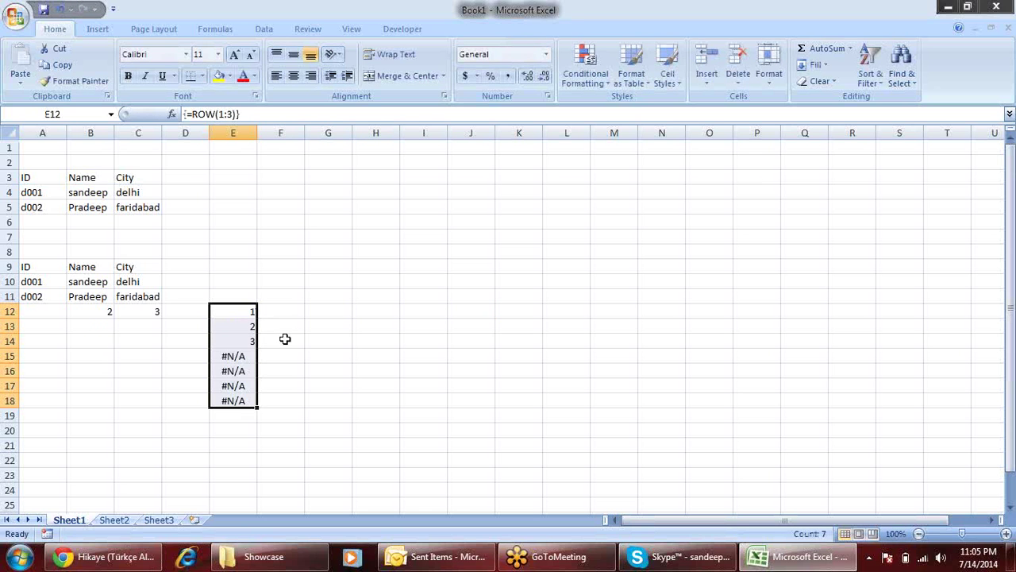
{"action": "key", "text": "Up"}
{"action": "key", "text": "Right"}
{"action": "key", "text": "Right"}
- Enter =COLUMN(1:4) in G11 and commit it as an array across G11:K11, showing 1 to 5
{"action": "type", "text": "=C"}
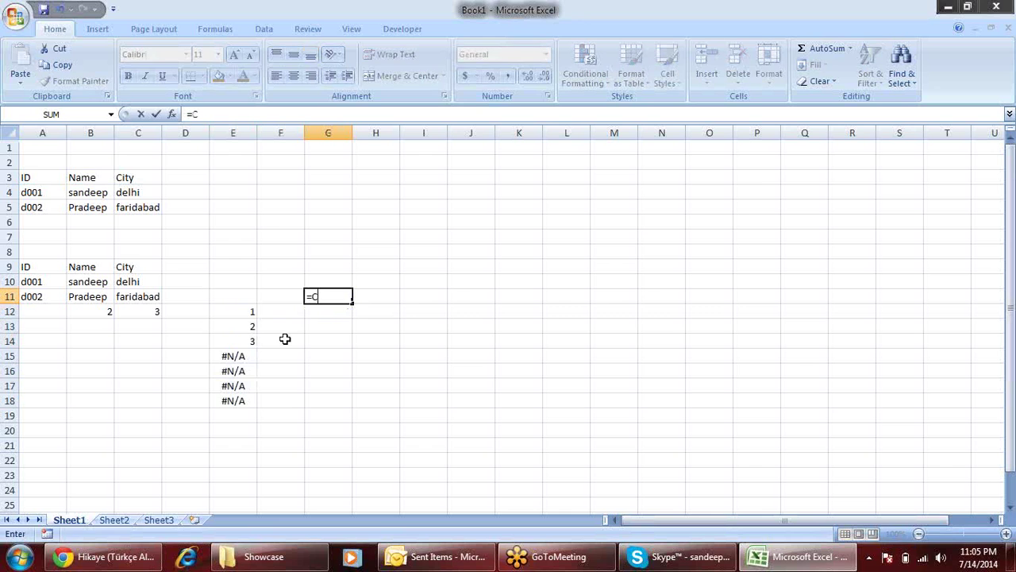
{"action": "type", "text": "OLUMN("}
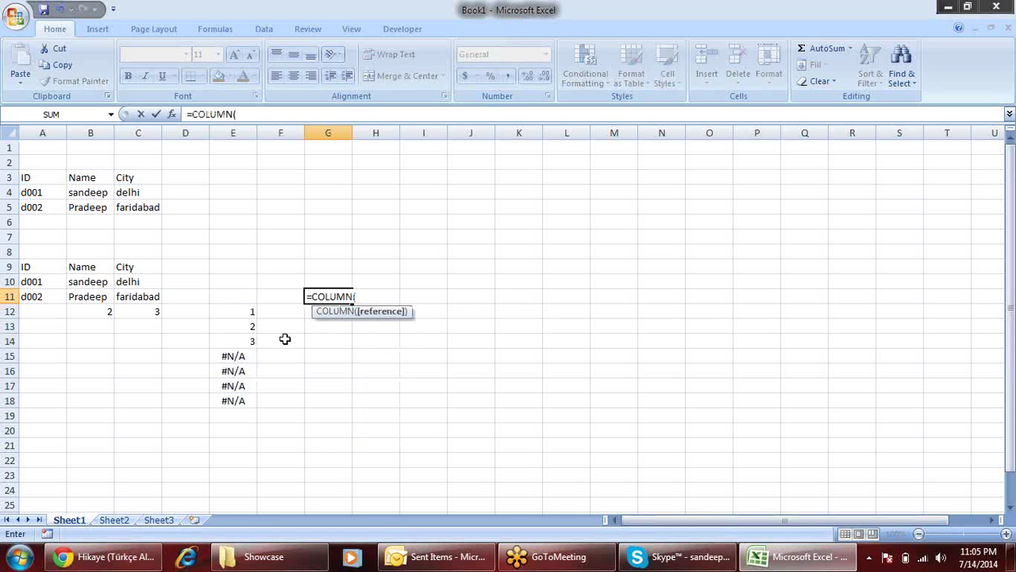
{"action": "type", "text": "1"}
{"action": "type", "text": ":"}
{"action": "type", "text": "4"}
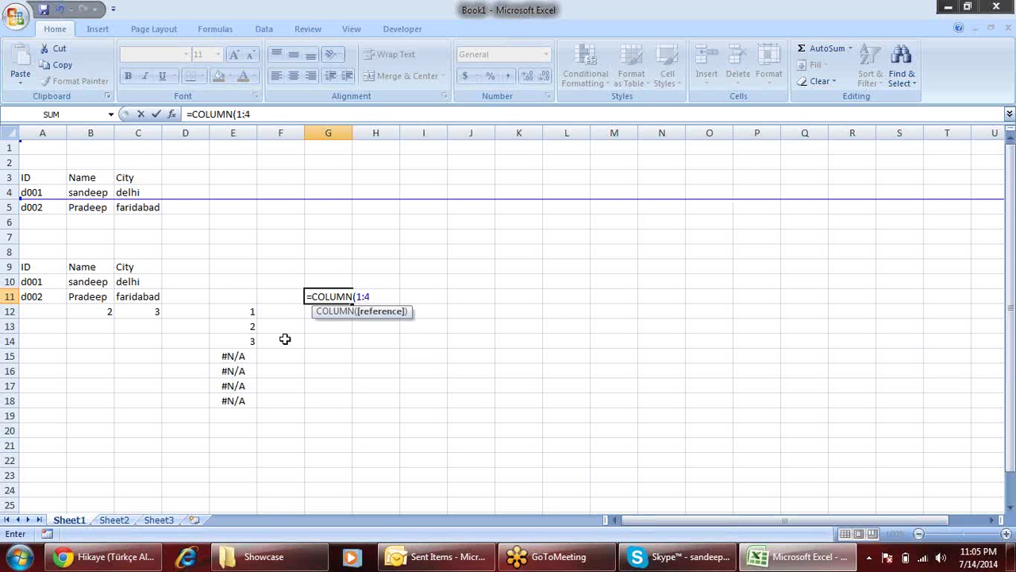
{"action": "type", "text": ")"}
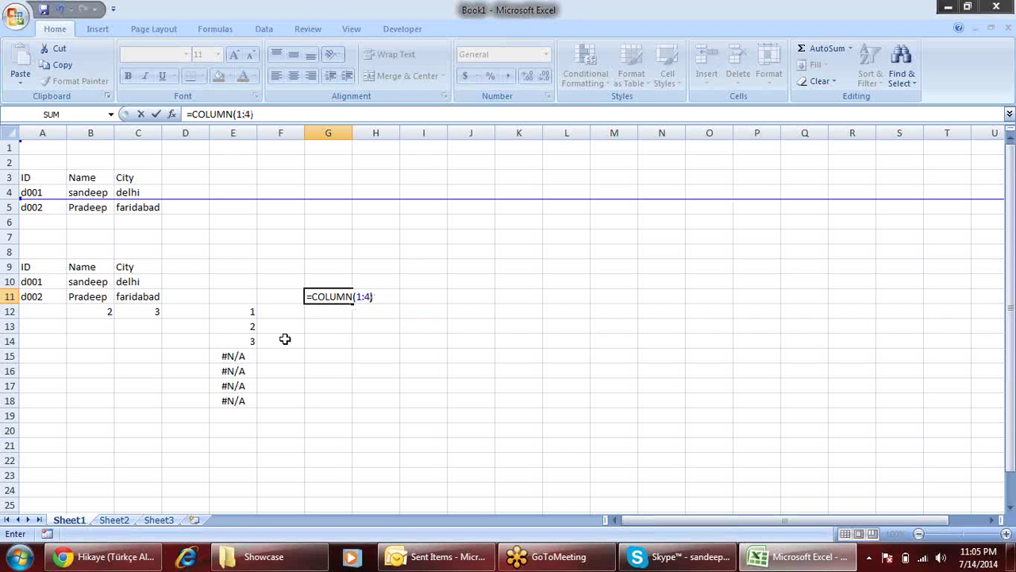
{"action": "key", "text": "ctrl+shift+Return"}
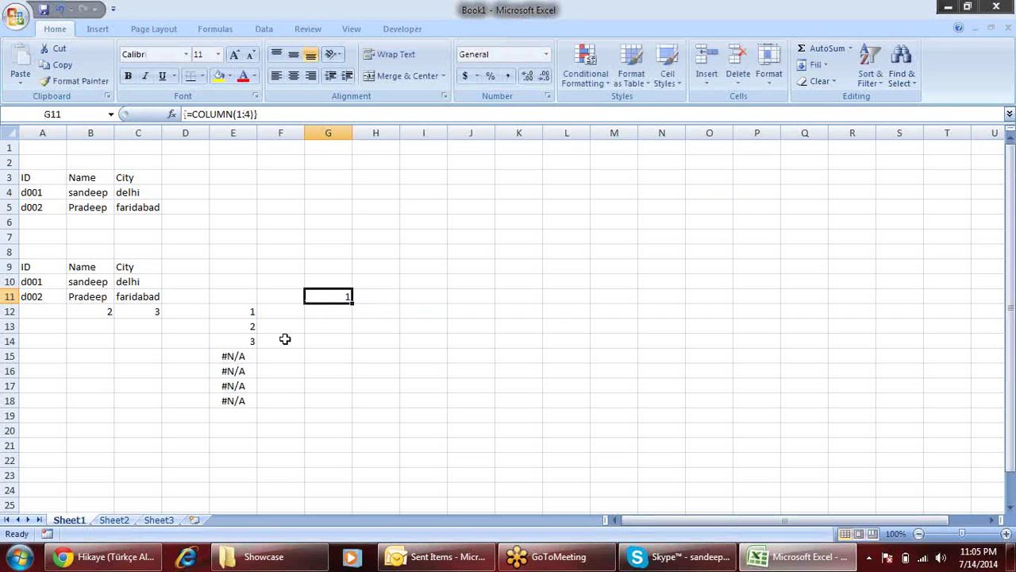
{"action": "key", "text": "shift+Right"}
{"action": "key", "text": "shift+Right"}
{"action": "key", "text": "shift+Right"}
{"action": "key", "text": "shift+Right"}
{"action": "key", "text": "shift+Down"}
{"action": "key", "text": "shift+Down"}
{"action": "key", "text": "shift+Up"}
{"action": "key", "text": "shift+Up"}
{"action": "key", "text": "shift+Up"}
{"action": "key", "text": "shift+Down"}
{"action": "key", "text": "F2"}
{"action": "key", "text": "ctrl+shift+Return"}
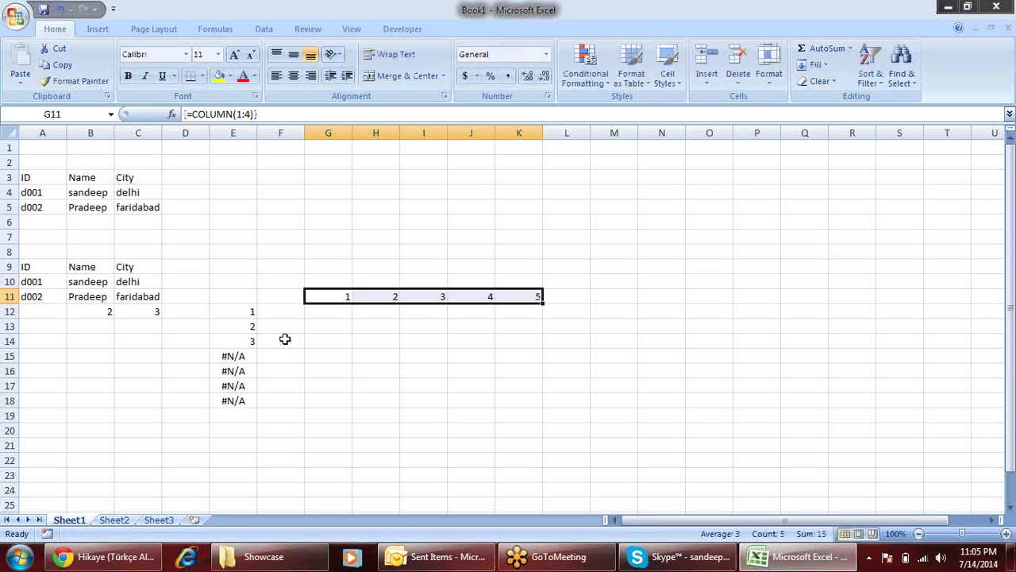
{"action": "key", "text": "Right"}
- Step through the G11:K11 cells and select the whole COLUMN array with Ctrl+/
{"action": "key", "text": "Left"}
{"action": "key", "text": "Left"}
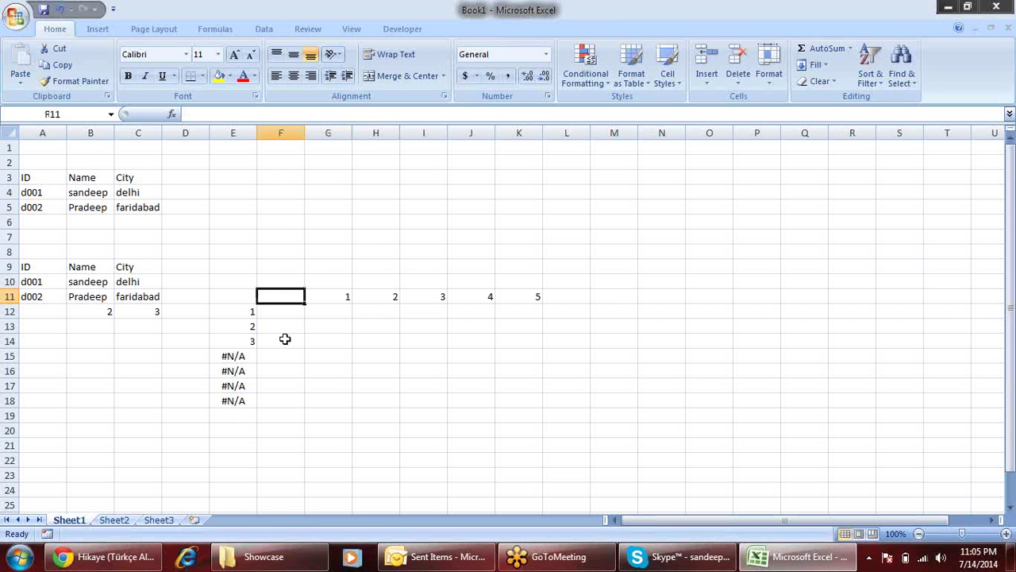
{"action": "key", "text": "Right"}
{"action": "key", "text": "Right"}
{"action": "key", "text": "Left"}
{"action": "key", "text": "shift+Right"}
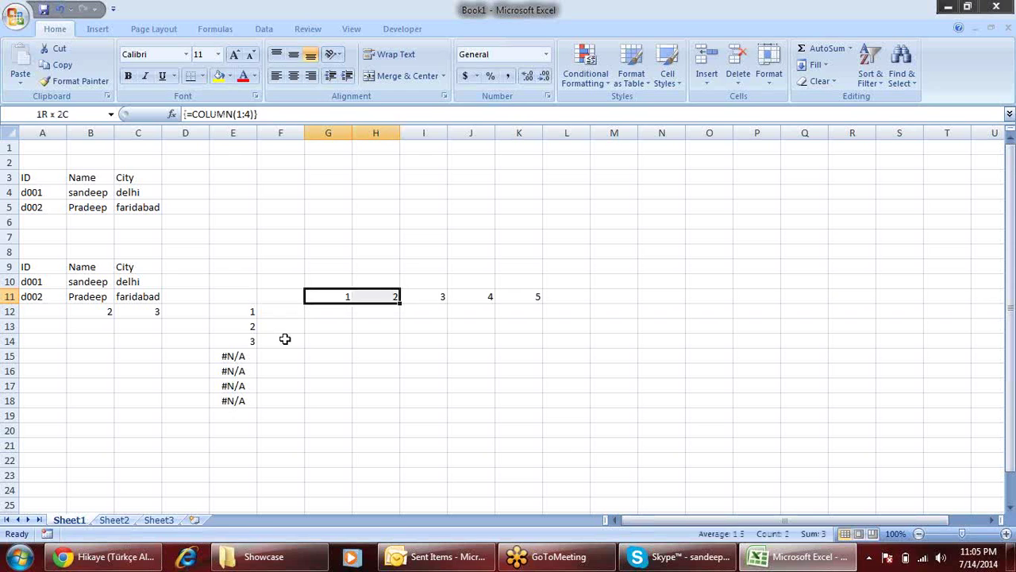
{"action": "key", "text": "shift+Right"}
{"action": "key", "text": "shift+Right"}
{"action": "key", "text": "shift+Right"}
{"action": "key", "text": "Right"}
{"action": "key", "text": "Left"}
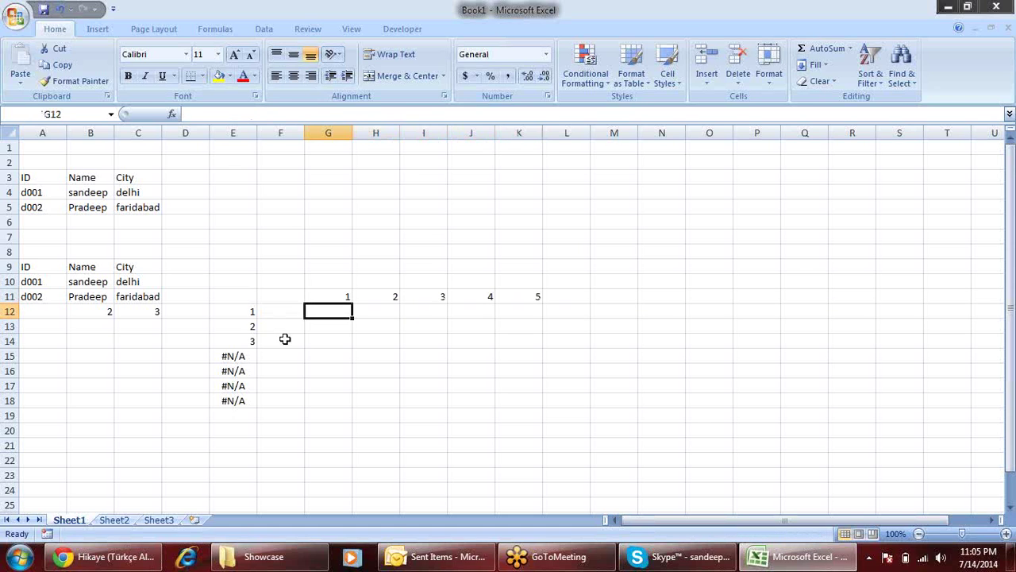
{"action": "key", "text": "Right"}
{"action": "key", "text": "Right"}
{"action": "key", "text": "Right"}
{"action": "key", "text": "Left"}
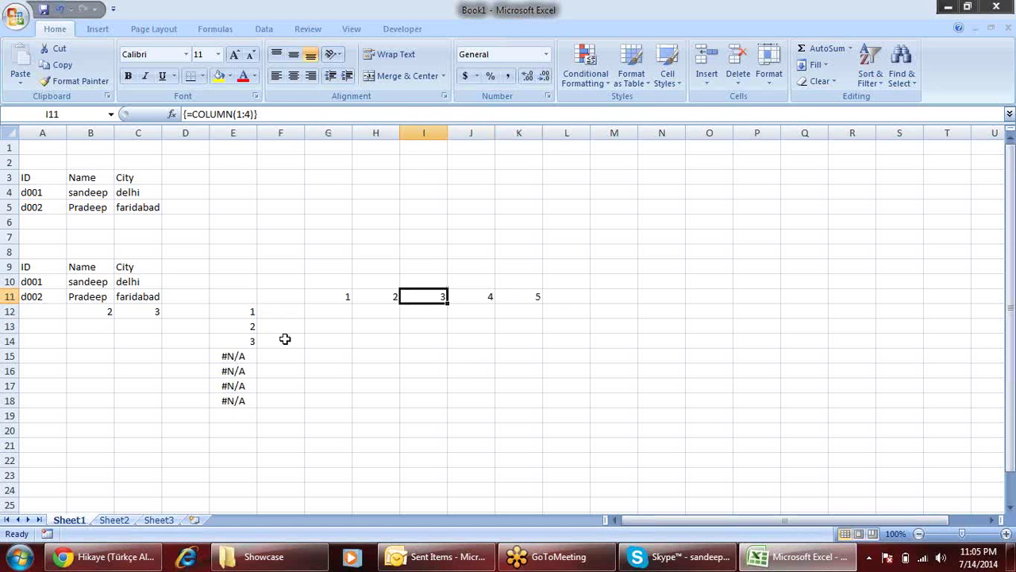
{"action": "key", "text": "ctrl+slash"}
- Select the E12:E18 ROW array and delete its contents
{"action": "key", "text": "Left"}
{"action": "key", "text": "Down"}
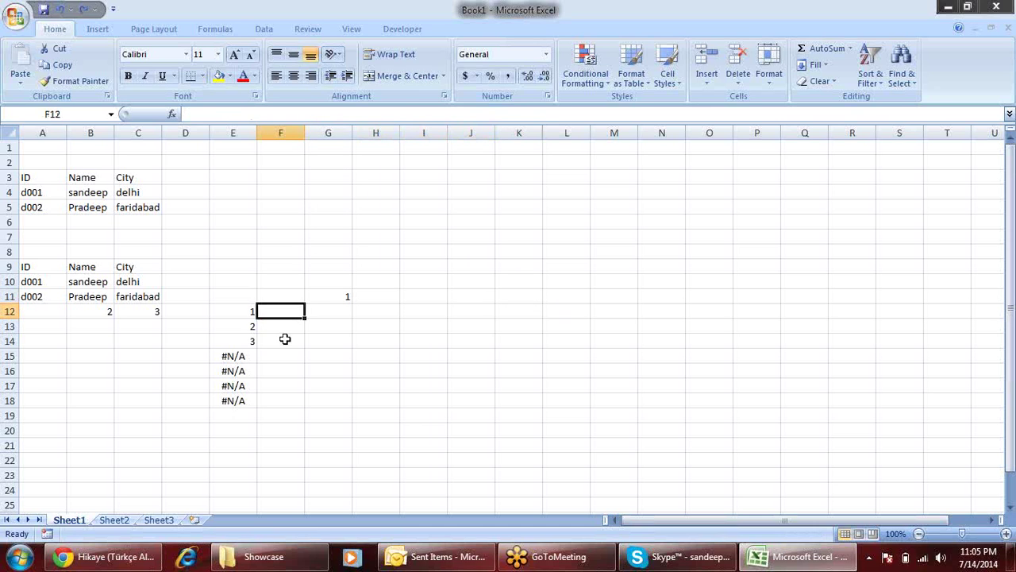
{"action": "key", "text": "Left"}
{"action": "key", "text": "ctrl+shift+Down"}
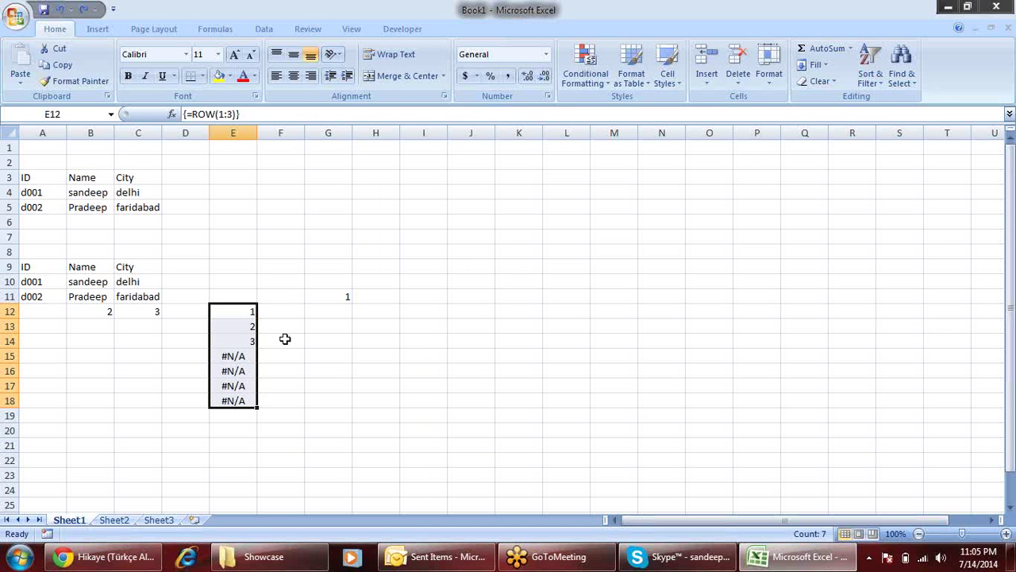
{"action": "key", "text": "BackSpace"}
{"action": "key", "text": "Escape"}
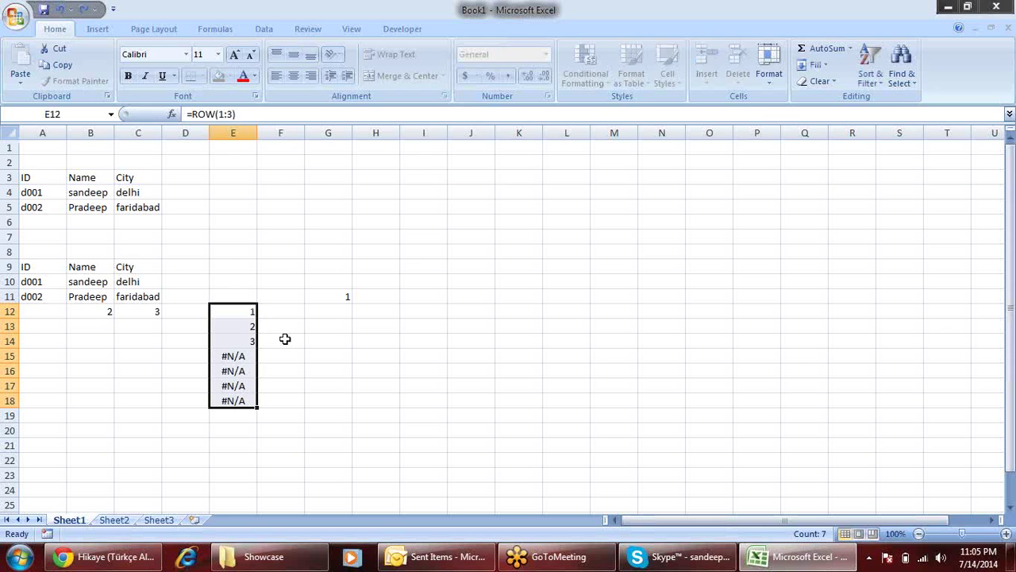
{"action": "key", "text": "Delete"}
- Delete the COLUMN array formula from G11
{"action": "key", "text": "Up"}
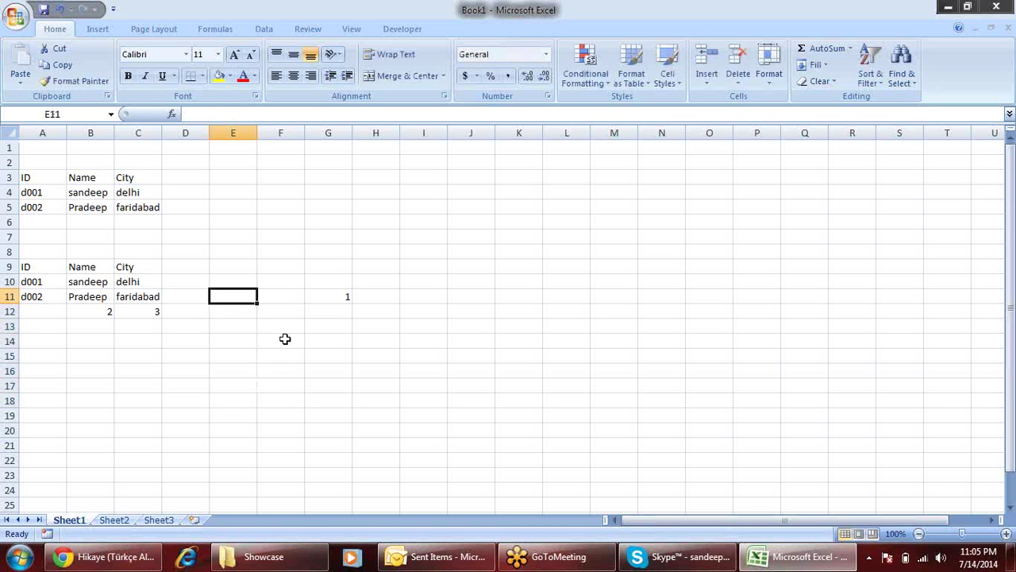
{"action": "key", "text": "Right"}
{"action": "key", "text": "Right"}
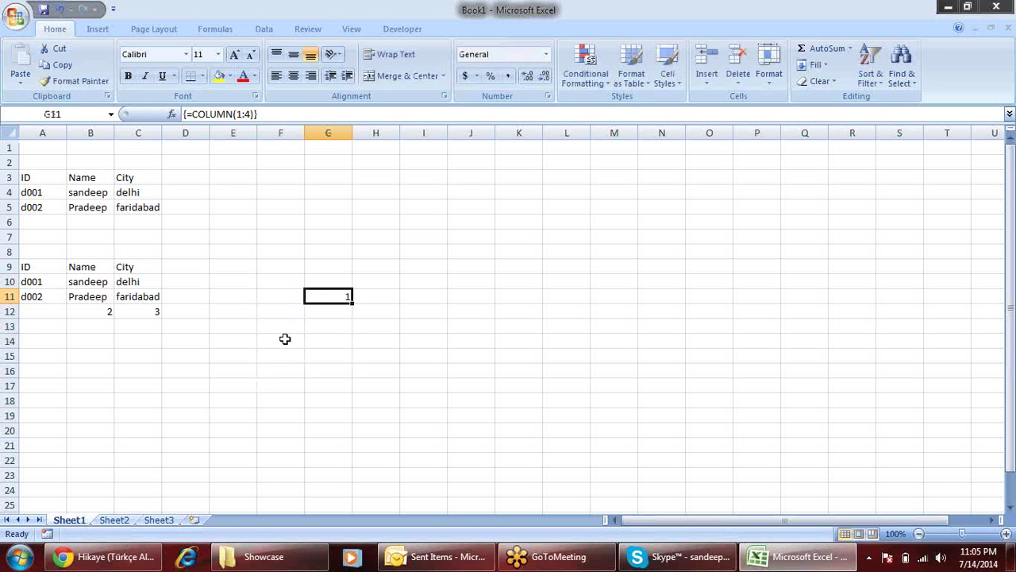
{"action": "key", "text": "Delete"}
{"action": "key", "text": "Down"}
{"action": "key", "text": "Down"}
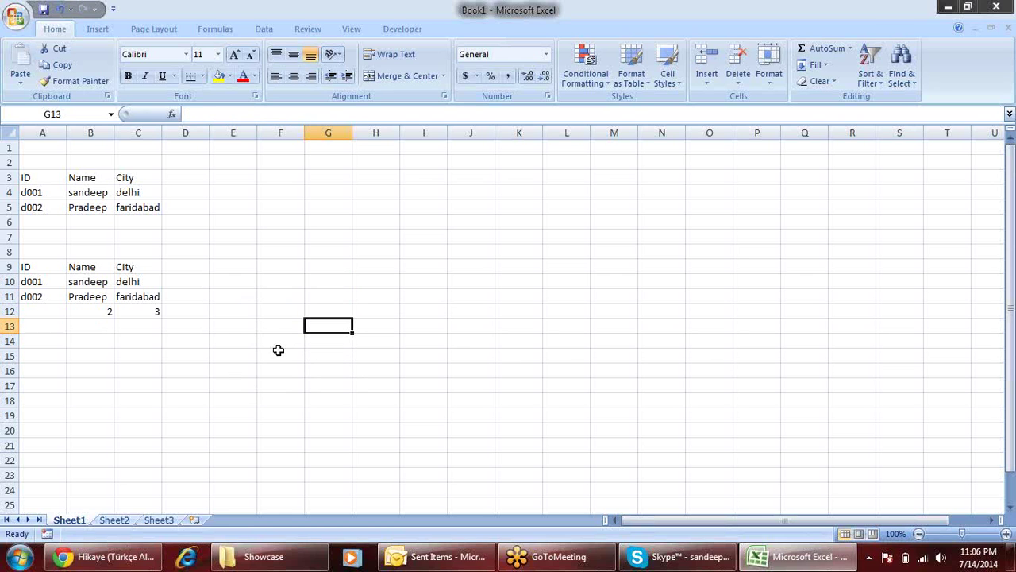
- On Sheet2, enter the labels pv, RATE and YEAR in A1:A3
{"action": "left_click", "coordinate": [131, 521]}
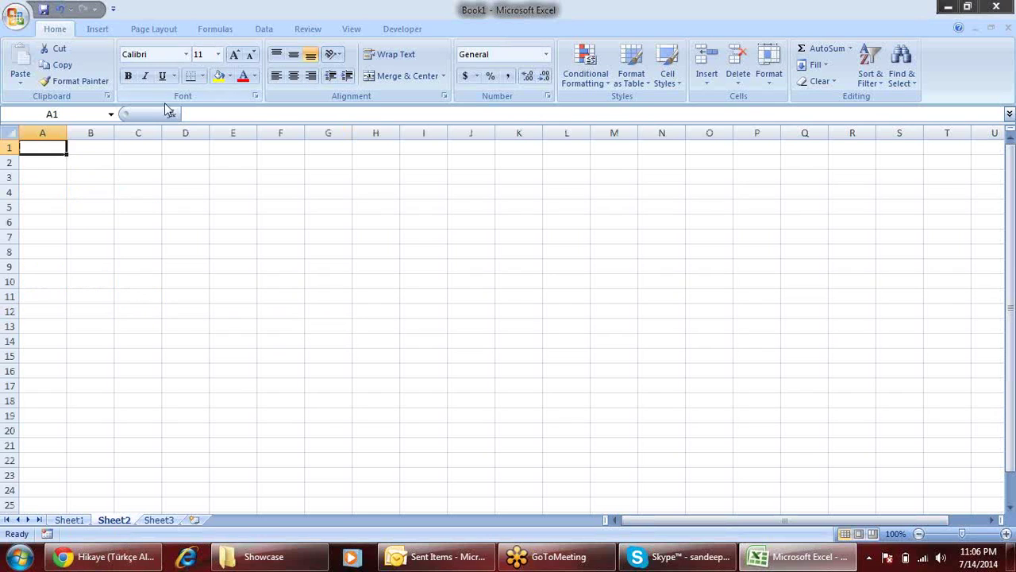
{"action": "type", "text": "pv"}
{"action": "key", "text": "Return"}
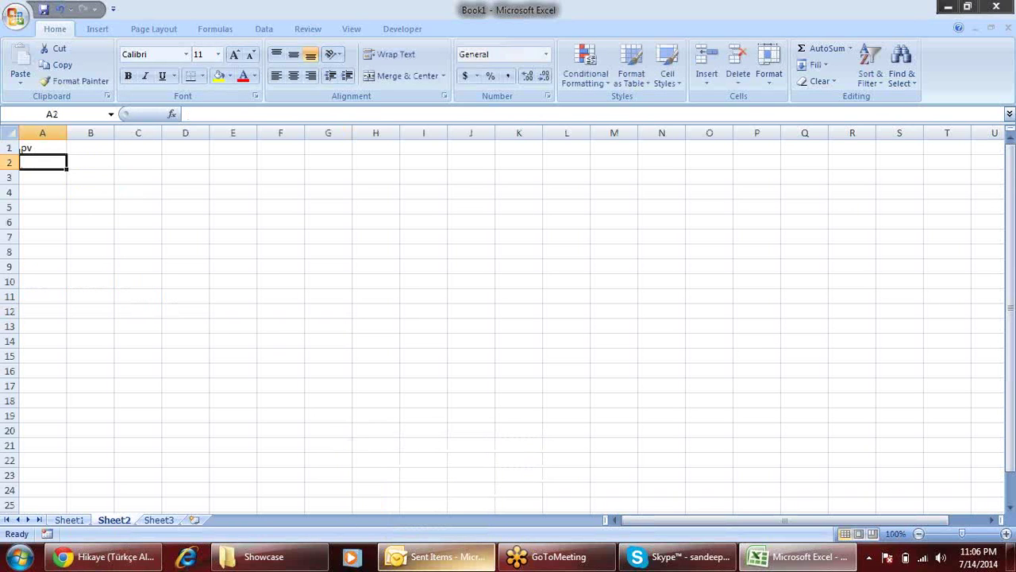
{"action": "type", "text": "RAT"}
{"action": "key", "text": "BackSpace"}
{"action": "key", "text": "BackSpace"}
{"action": "key", "text": "BackSpace"}
{"action": "type", "text": "RATE"}
{"action": "key", "text": "Return"}
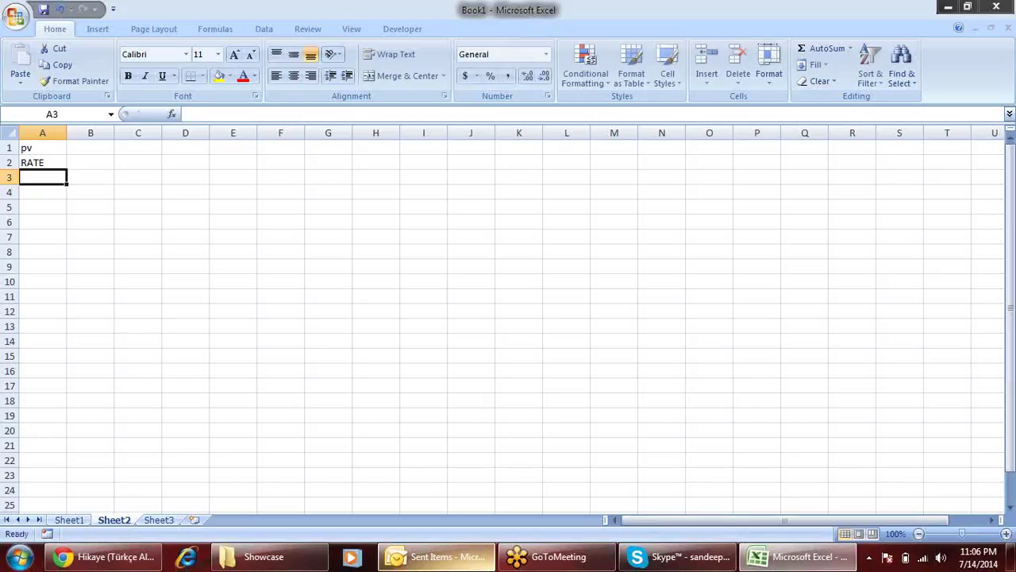
{"action": "type", "text": "NPER"}
{"action": "key", "text": "Return"}
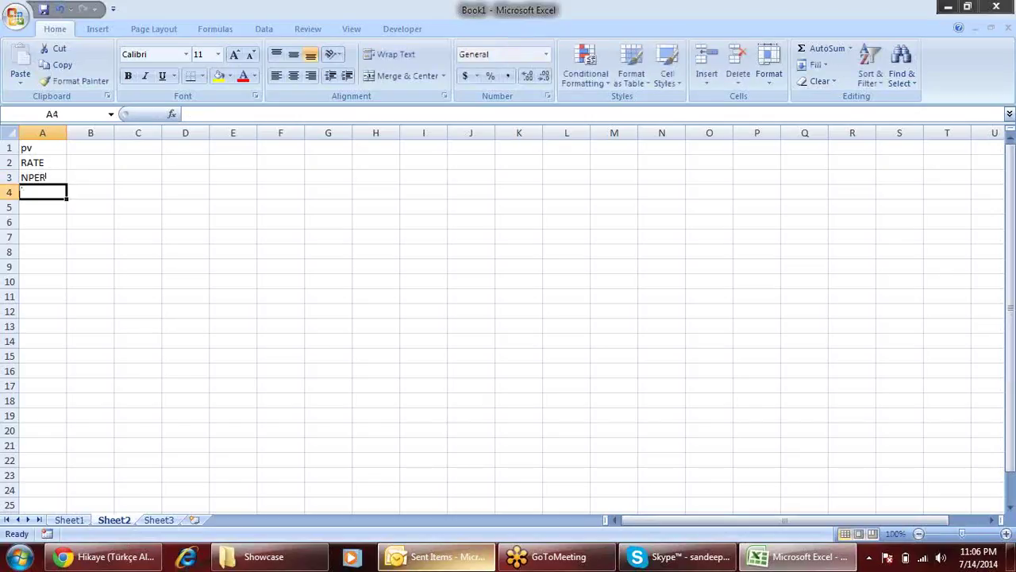
{"action": "left_click", "coordinate": [45, 177]}
{"action": "type", "text": "Y"}
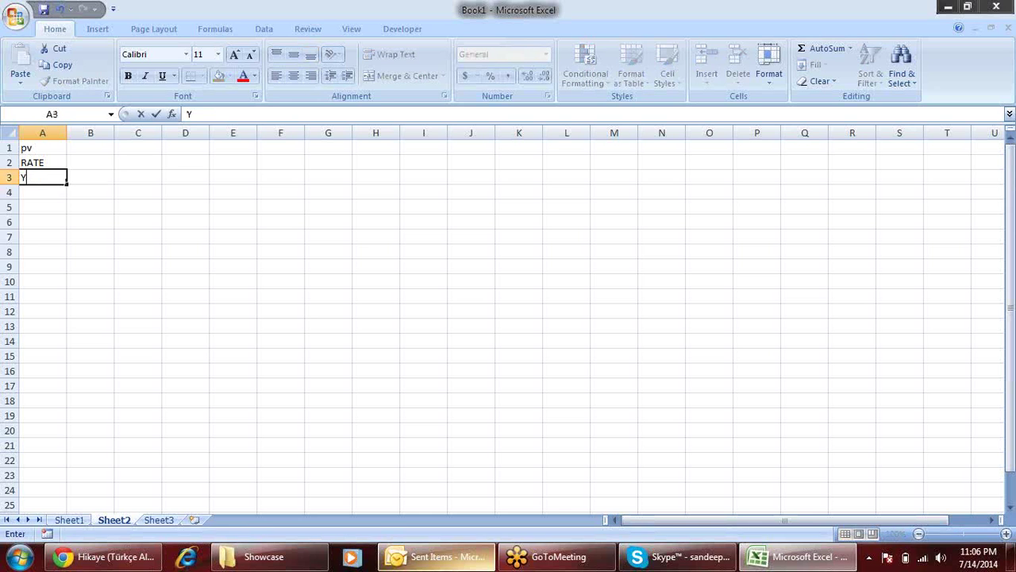
{"action": "type", "text": "EAR"}
{"action": "left_click", "coordinate": [91, 147]}
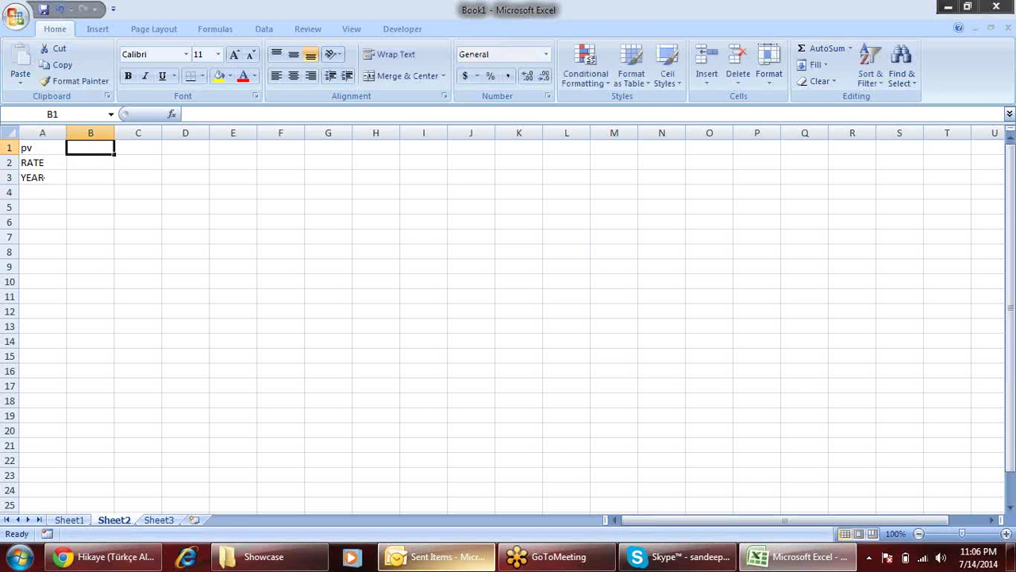
- Enter 50000, 14% and 5 in B1:B3, then move to A6
{"action": "type", "text": "50000"}
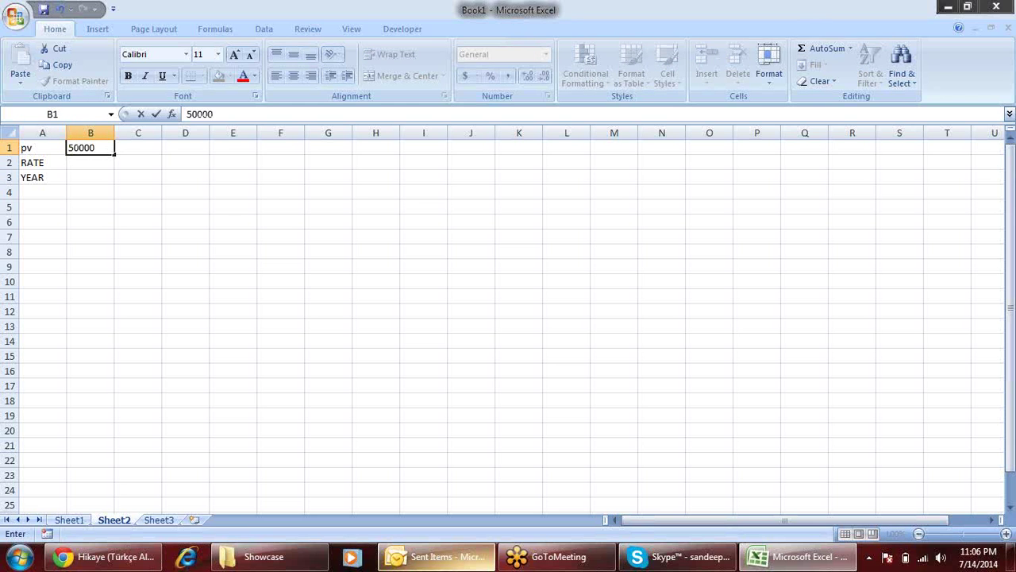
{"action": "key", "text": "Return"}
{"action": "type", "text": "14"}
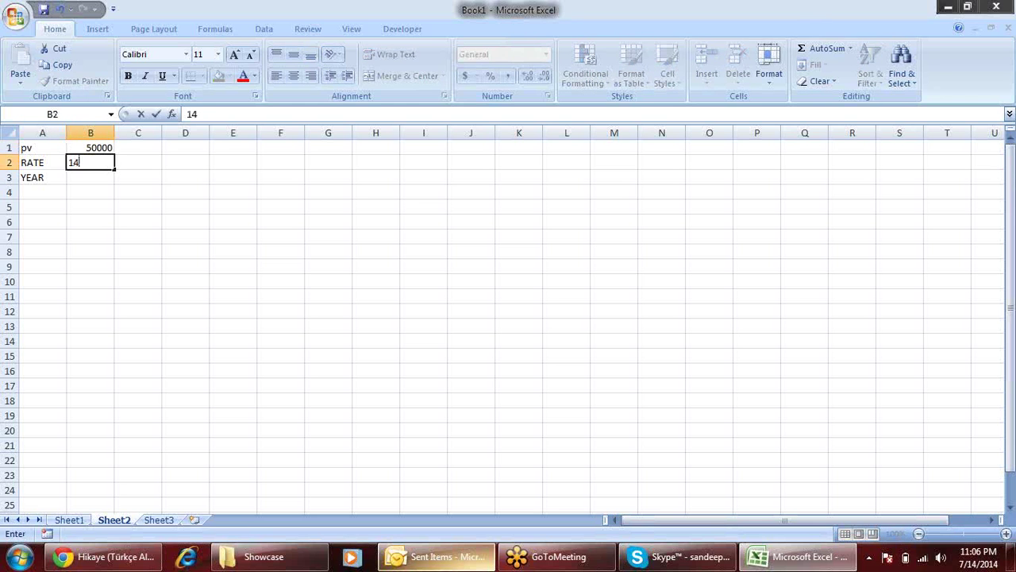
{"action": "key", "text": "Return"}
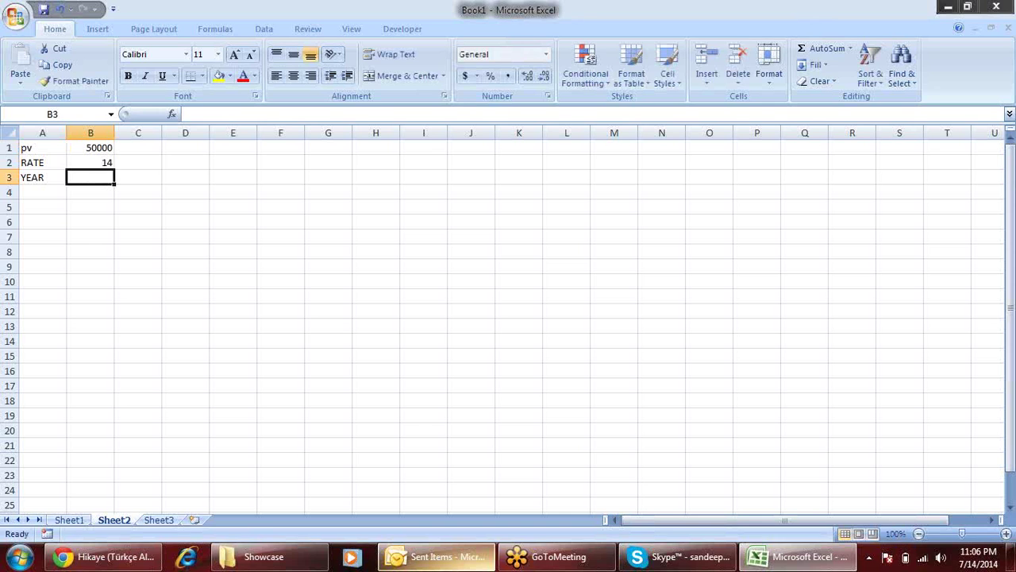
{"action": "left_click", "coordinate": [90, 161]}
{"action": "type", "text": "%"}
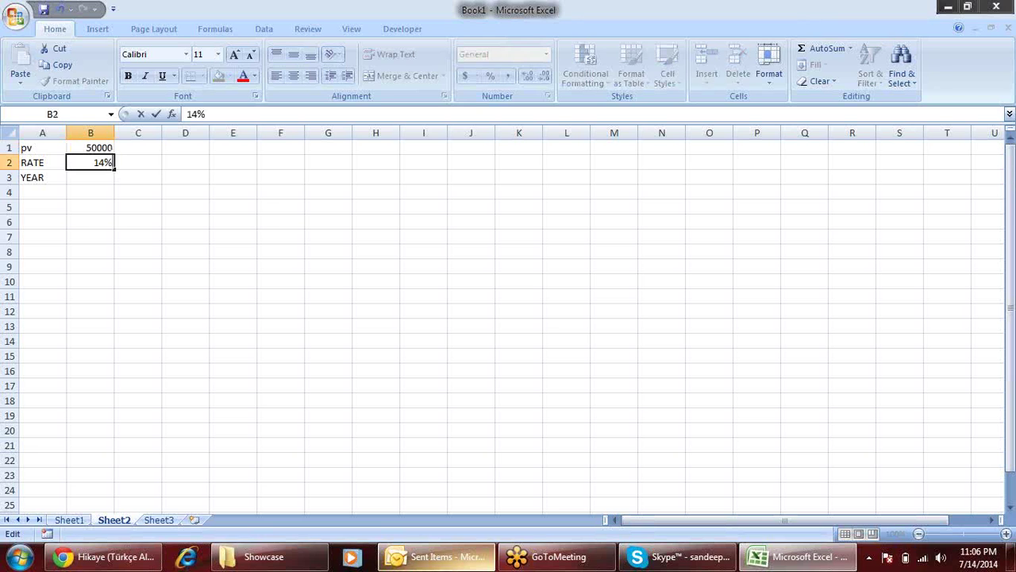
{"action": "key", "text": "Return"}
{"action": "type", "text": "5"}
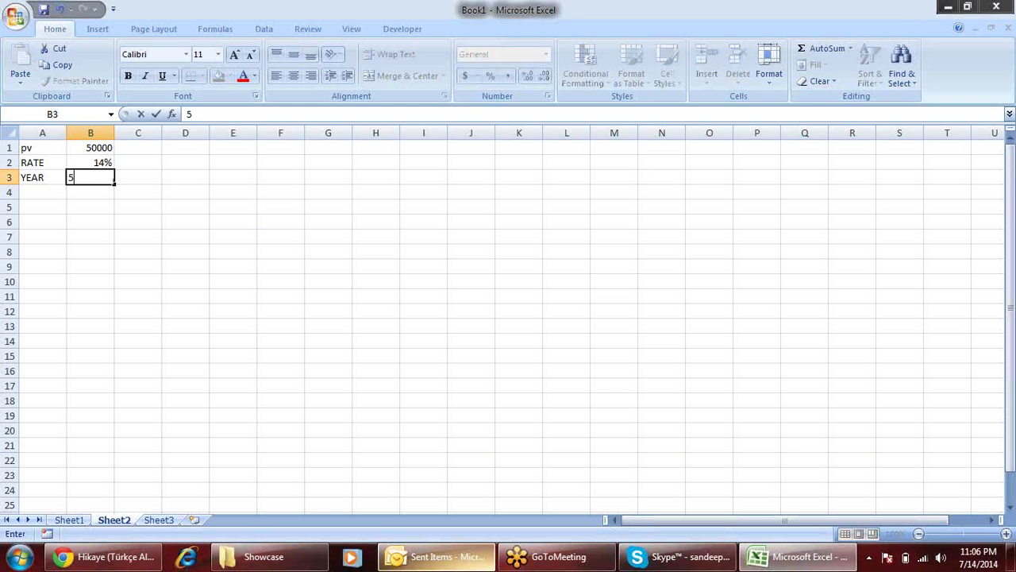
{"action": "key", "text": "Return"}
{"action": "key", "text": "Down"}
{"action": "key", "text": "Down"}
{"action": "key", "text": "Up"}
{"action": "key", "text": "Down"}
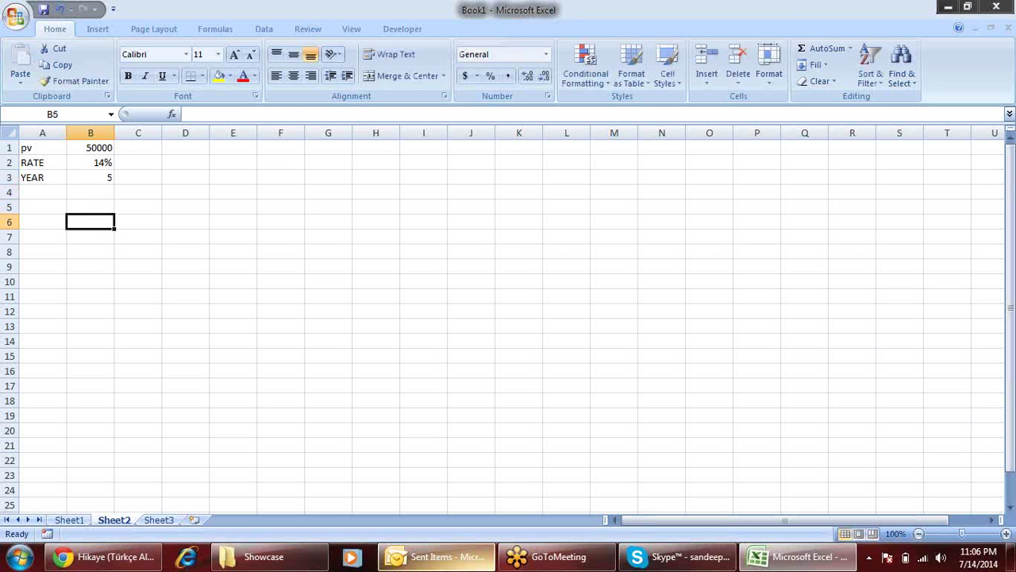
{"action": "key", "text": "Left"}
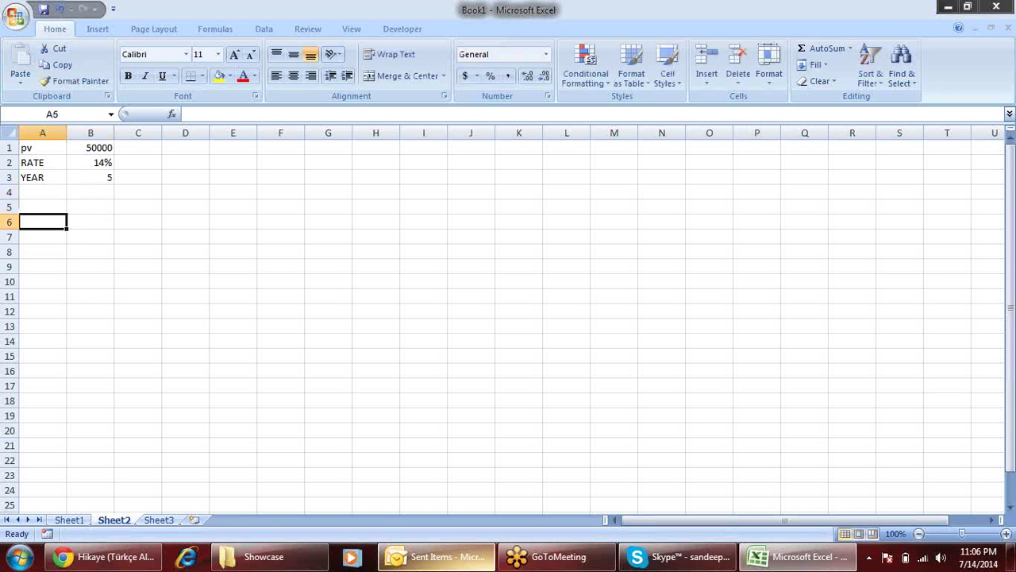
- Enter the MONTH header in A6 and number months 1 through 60 down to row 66
{"action": "type", "text": "MONTH"}
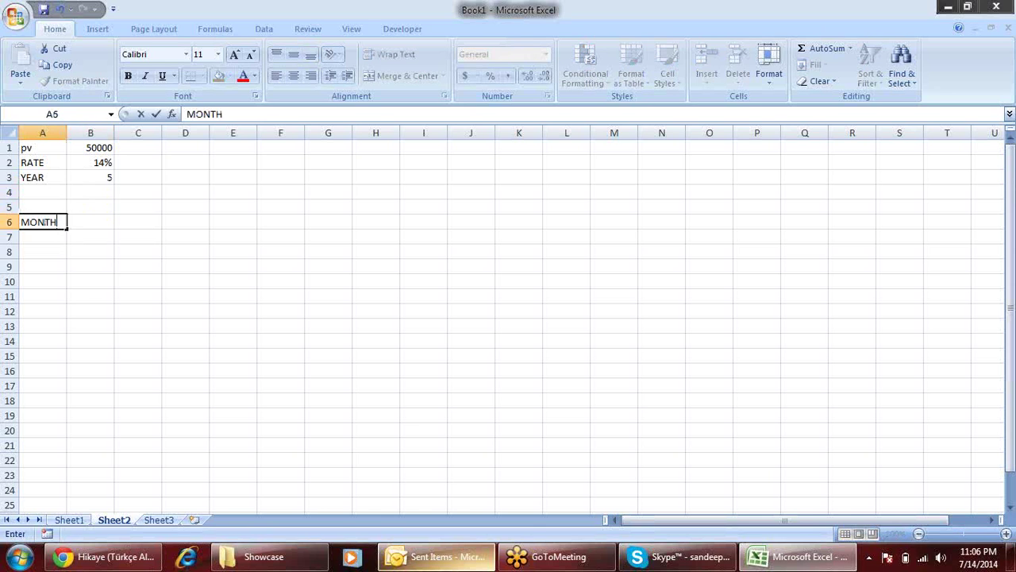
{"action": "key", "text": "Return"}
{"action": "type", "text": "1"}
{"action": "key", "text": "Return"}
{"action": "type", "text": "2"}
{"action": "key", "text": "Return"}
{"action": "type", "text": "3"}
{"action": "key", "text": "Return"}
{"action": "key", "text": "Up"}
{"action": "key", "text": "Up"}
{"action": "key", "text": "Up"}
{"action": "key", "text": "shift+Down"}
{"action": "key", "text": "shift+Down"}
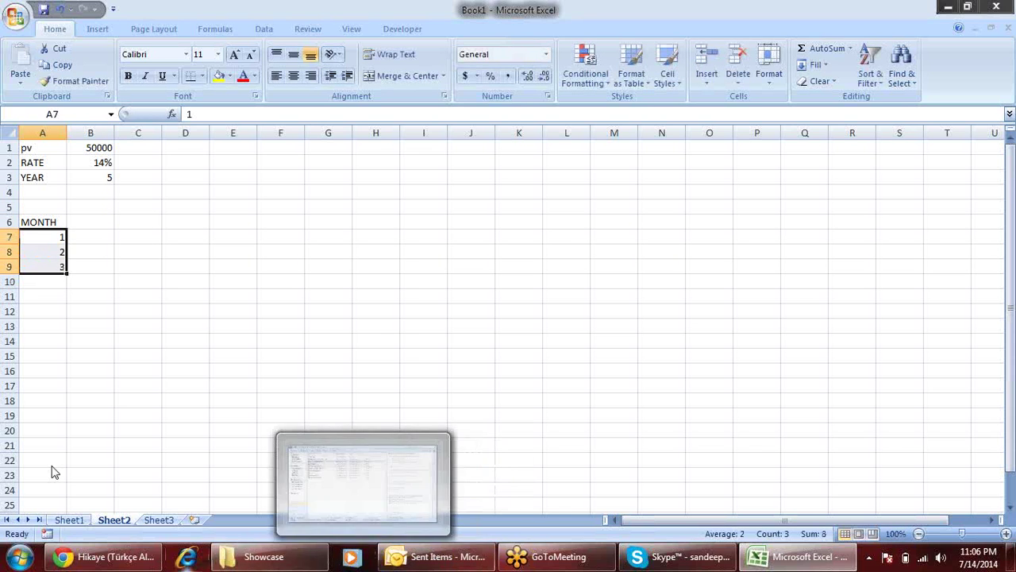
{"action": "mouse_move", "coordinate": [70, 271]}
{"action": "left_mouse_down"}
{"action": "mouse_move", "coordinate": [74, 560]}
{"action": "mouse_move", "coordinate": [69, 435]}
{"action": "left_mouse_up"}
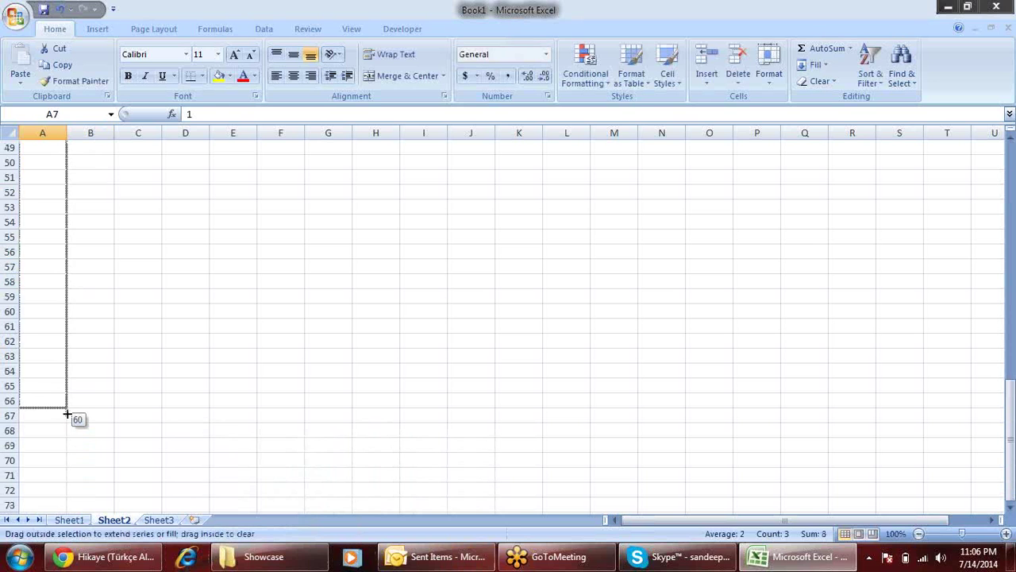
{"action": "left_click_drag", "start_coordinate": [68, 422], "coordinate": [66, 413]}
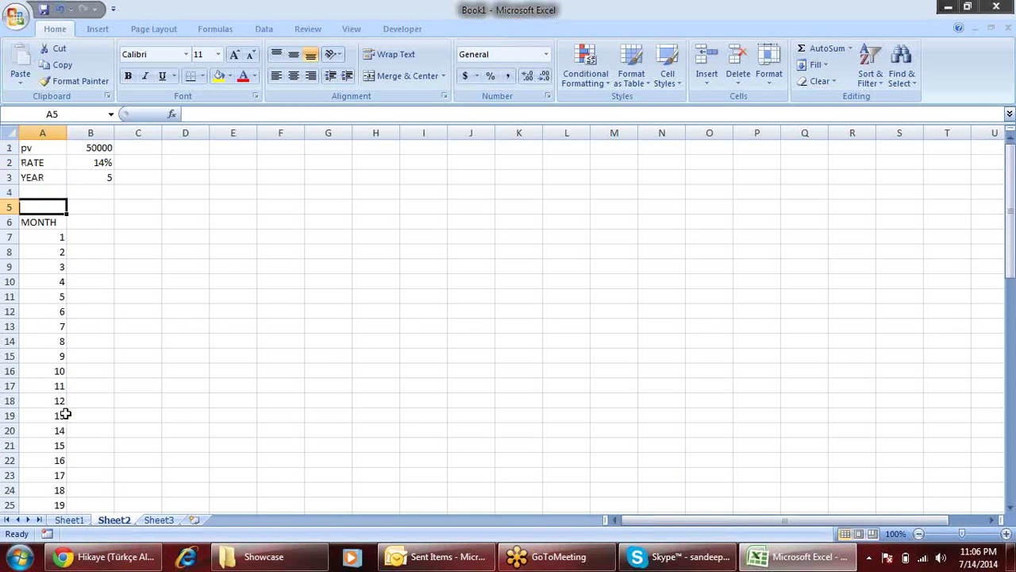
- Type an Interest header in B6, then clear the stray entry in C6
{"action": "type", "text": "iNTEREST"}
{"action": "key", "text": "Tab"}
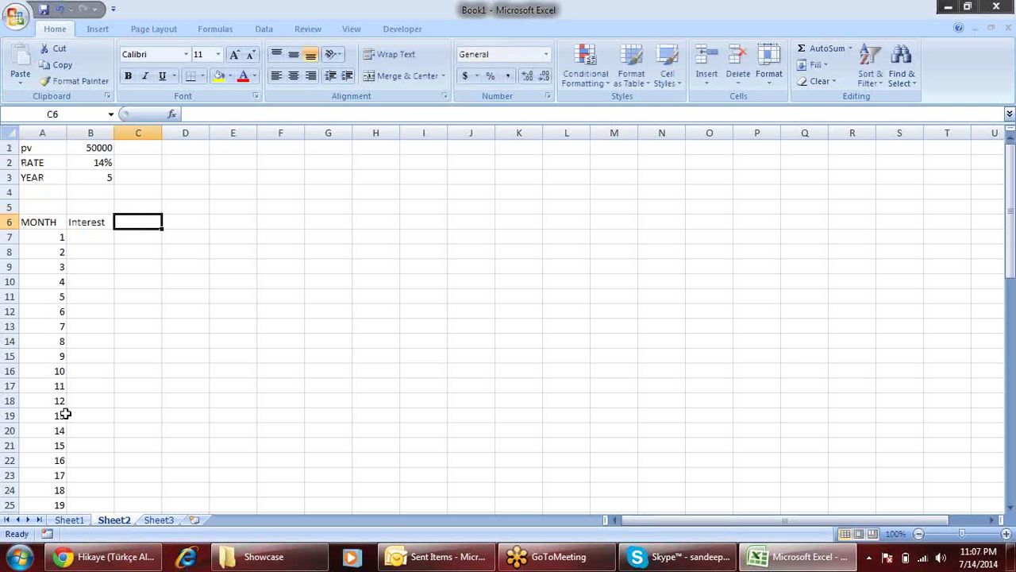
{"action": "type", "text": "Pri"}
{"action": "key", "text": "BackSpace"}
{"action": "key", "text": "BackSpace"}
{"action": "key", "text": "BackSpace"}
{"action": "key", "text": "Left"}
{"action": "key", "text": "Down"}
{"action": "key", "text": "Up"}
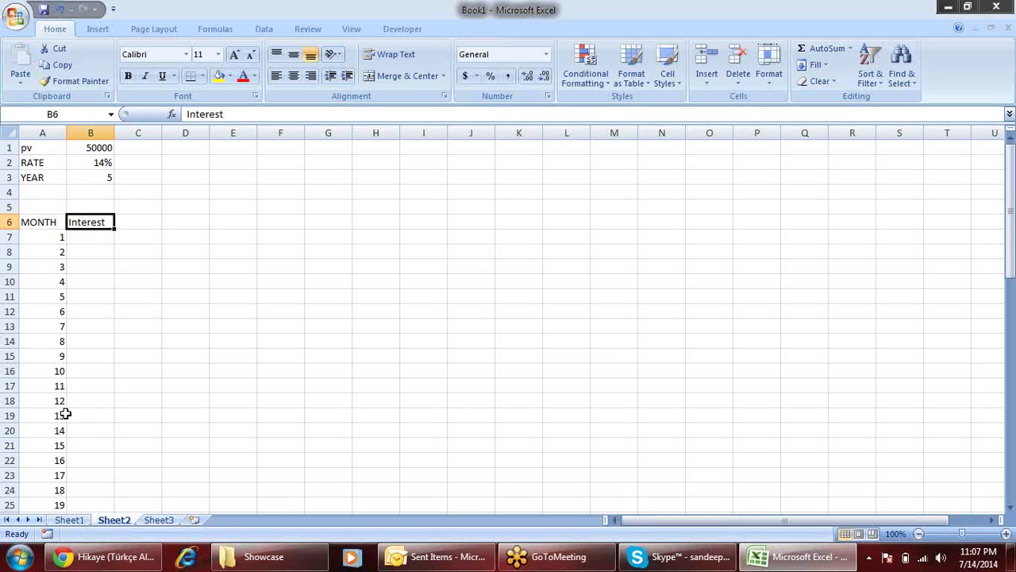
- Label B6:D6 principle, int and total, and begin an =ip formula in B7
{"action": "type", "text": "principle"}
{"action": "key", "text": "Tab"}
{"action": "type", "text": "int"}
{"action": "key", "text": "Tab"}
{"action": "type", "text": "total"}
{"action": "key", "text": "Return"}
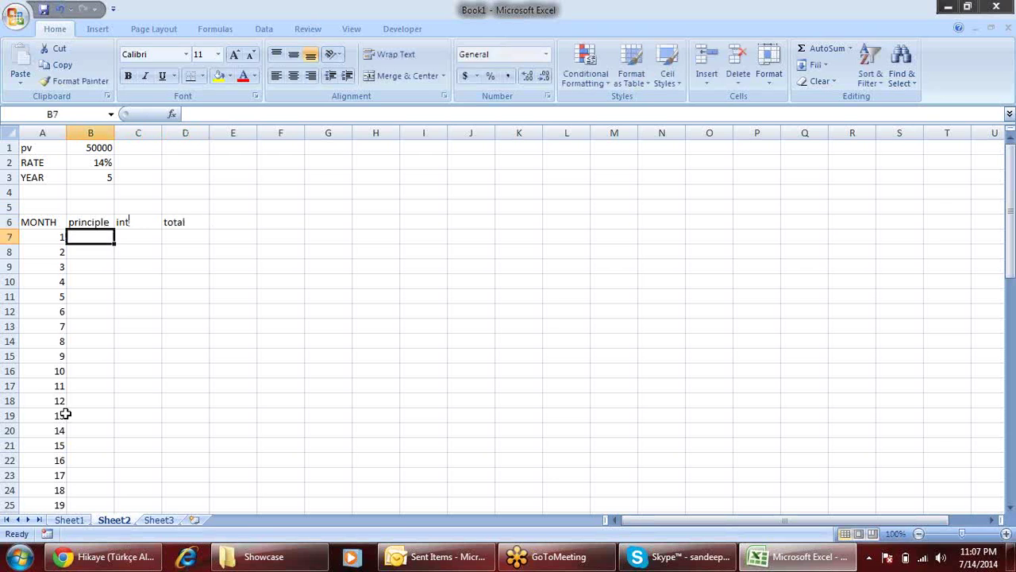
{"action": "type", "text": "=ip"}
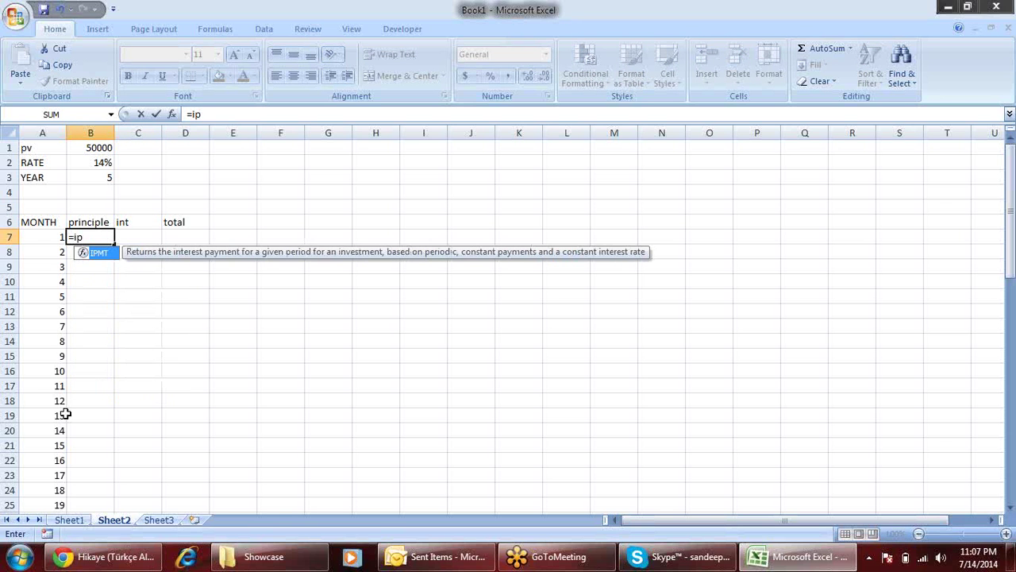
- In C7, build =IPMT(B2/12,A7,B3*12,B1) for the first month's interest
{"action": "key", "text": "Escape"}
{"action": "key", "text": "Tab"}
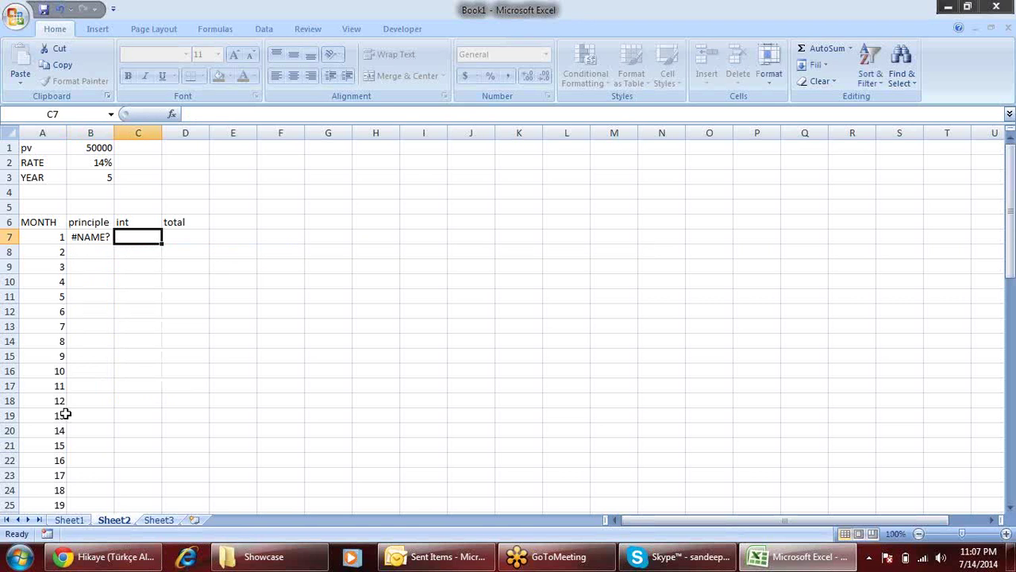
{"action": "type", "text": "=ip"}
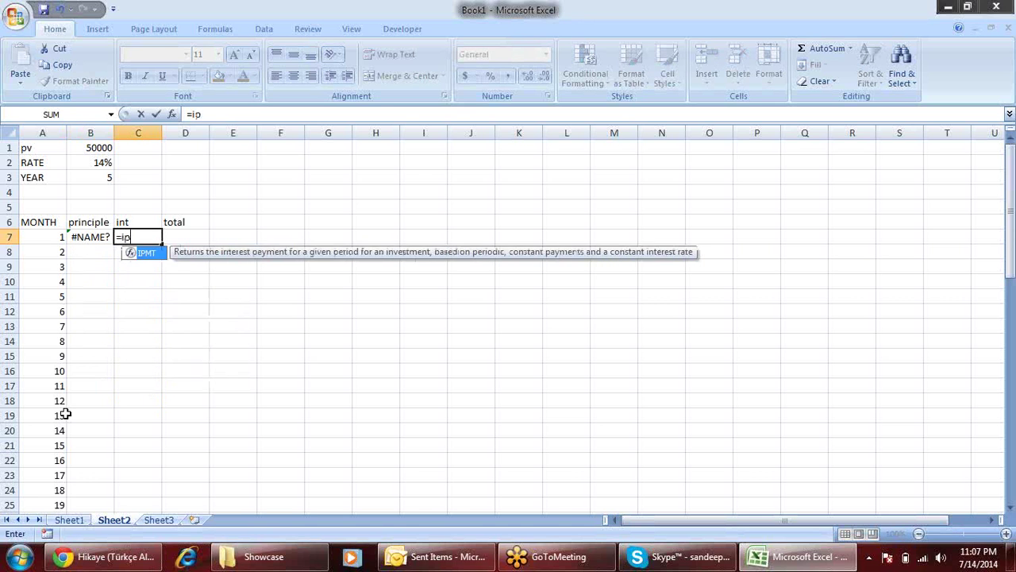
{"action": "key", "text": "Tab"}
{"action": "key", "text": "Up"}
{"action": "key", "text": "Up"}
{"action": "key", "text": "Up"}
{"action": "key", "text": "Up"}
{"action": "key", "text": "Up"}
{"action": "key", "text": "Left"}
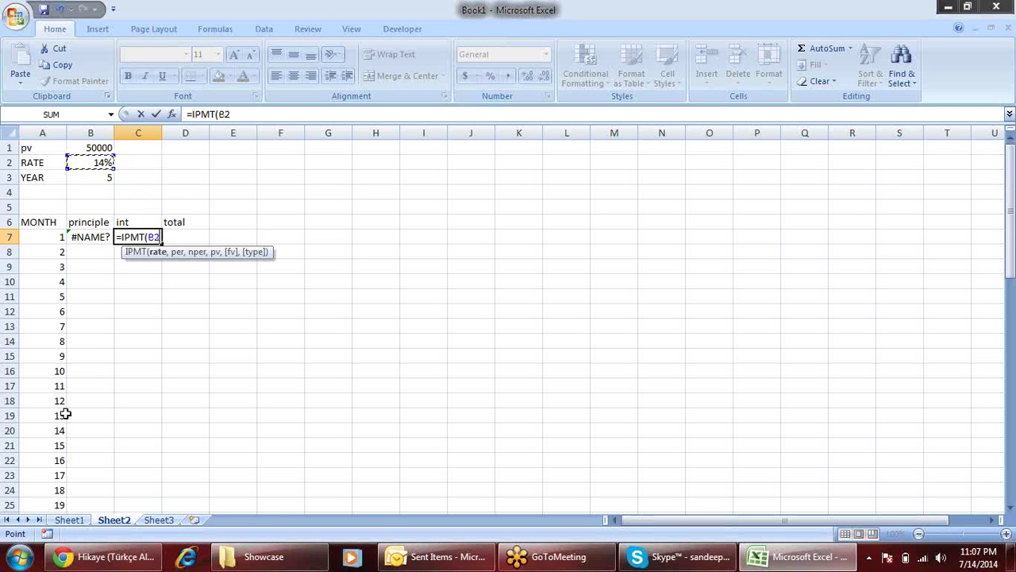
{"action": "type", "text": "/12,"}
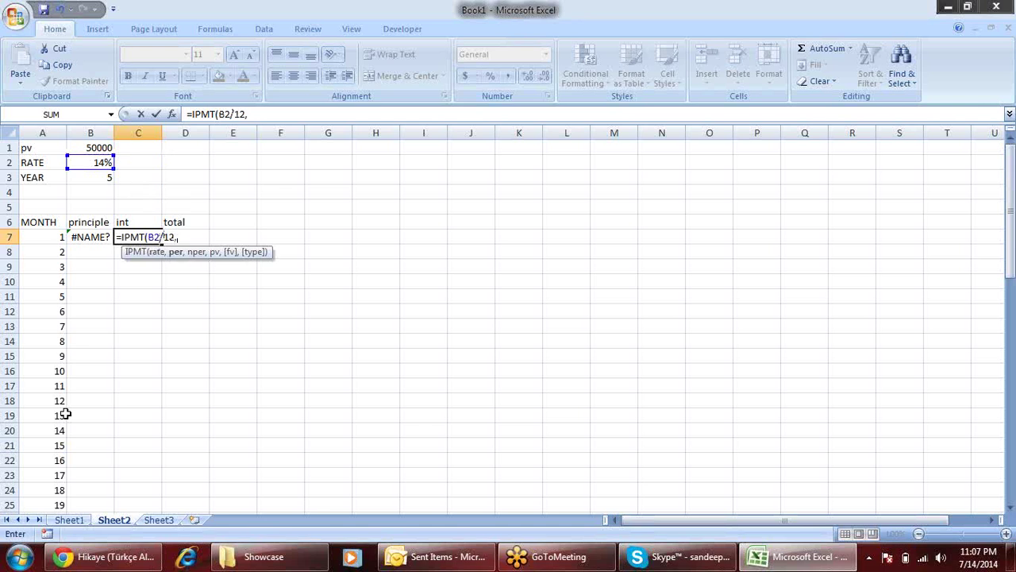
{"action": "key", "text": "Up"}
{"action": "key", "text": "Up"}
{"action": "key", "text": "Down"}
{"action": "key", "text": "Down"}
{"action": "key", "text": "Left"}
{"action": "key", "text": "Left"}
{"action": "type", "text": ","}
{"action": "key", "text": "Up"}
{"action": "key", "text": "Up"}
{"action": "key", "text": "Up"}
{"action": "key", "text": "Up"}
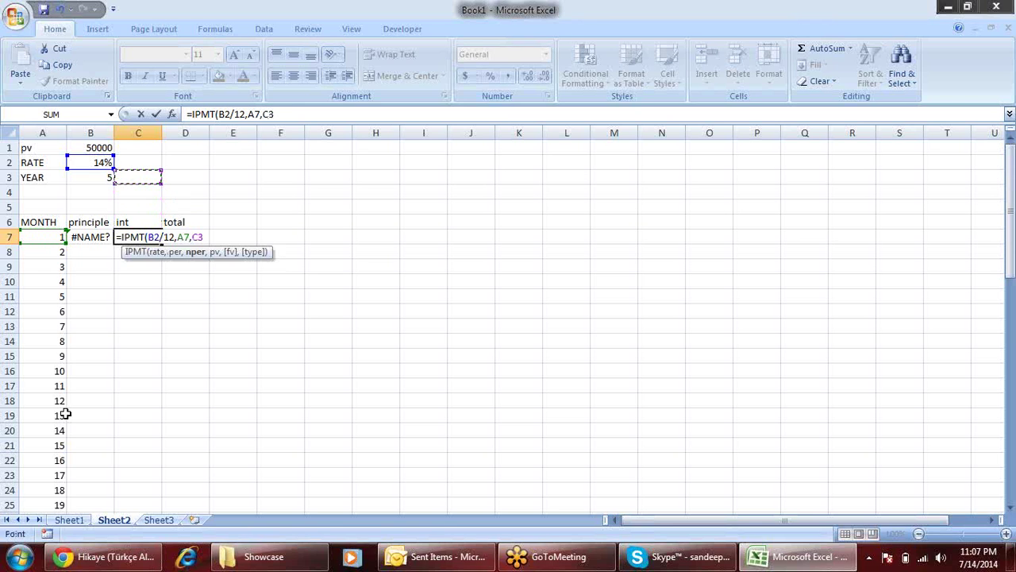
{"action": "key", "text": "Left"}
{"action": "type", "text": "*"}
{"action": "type", "text": "12"}
{"action": "type", "text": ","}
{"action": "type", "text": "11111"}
{"action": "key", "text": "BackSpace"}
{"action": "key", "text": "BackSpace"}
{"action": "key", "text": "BackSpace"}
{"action": "key", "text": "BackSpace"}
{"action": "key", "text": "BackSpace"}
{"action": "key", "text": "Up"}
{"action": "key", "text": "Up"}
{"action": "key", "text": "Up"}
{"action": "key", "text": "Up"}
{"action": "key", "text": "Up"}
{"action": "key", "text": "Up"}
{"action": "key", "text": "Left"}
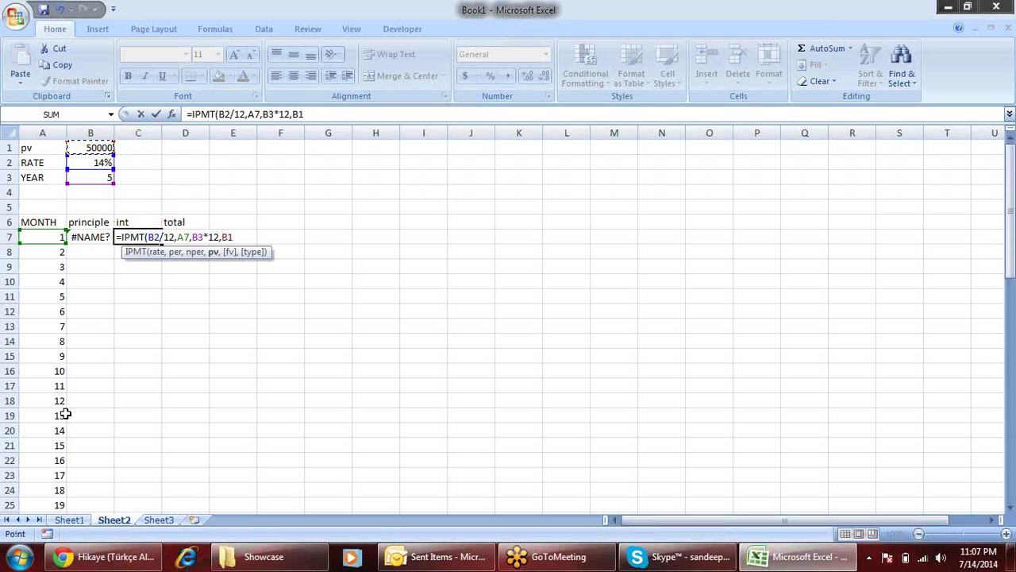
- Make the B1, B3 and B2 references absolute and commit the C7 formula
{"action": "key", "text": "F4"}
{"action": "left_click", "coordinate": [199, 238]}
{"action": "key", "text": "F4"}
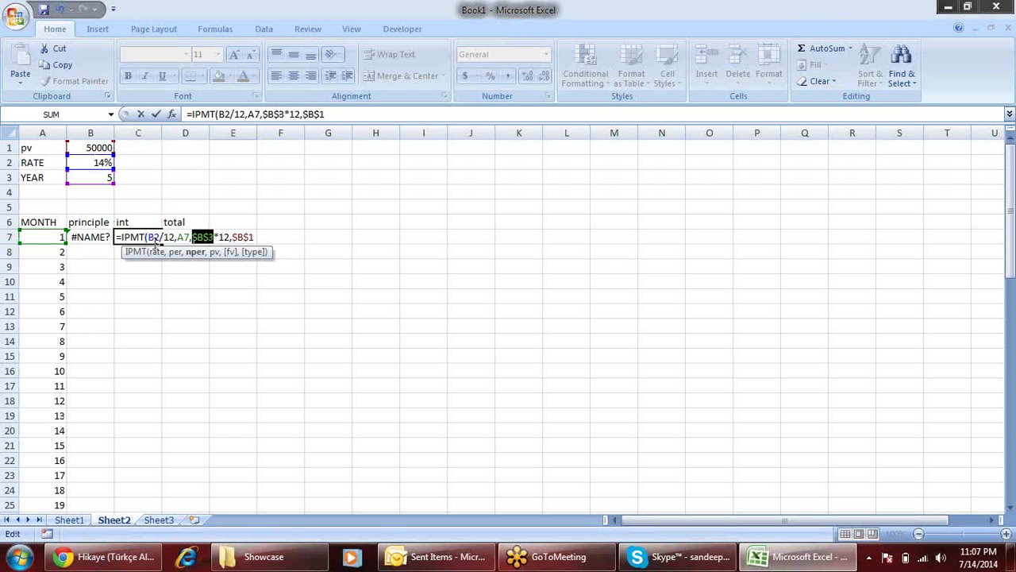
{"action": "left_click", "coordinate": [154, 238]}
{"action": "key", "text": "F4"}
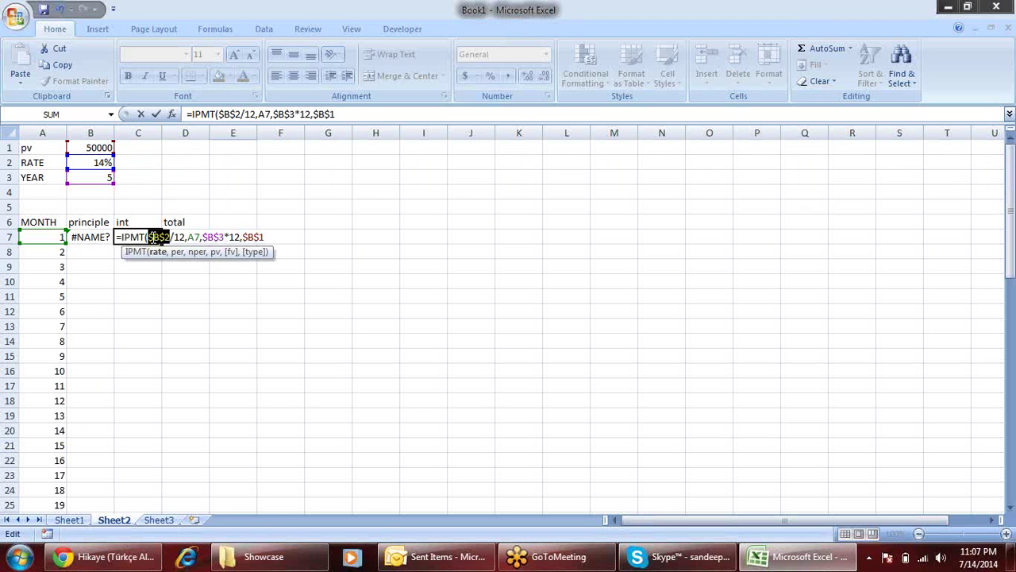
{"action": "key", "text": "Return"}
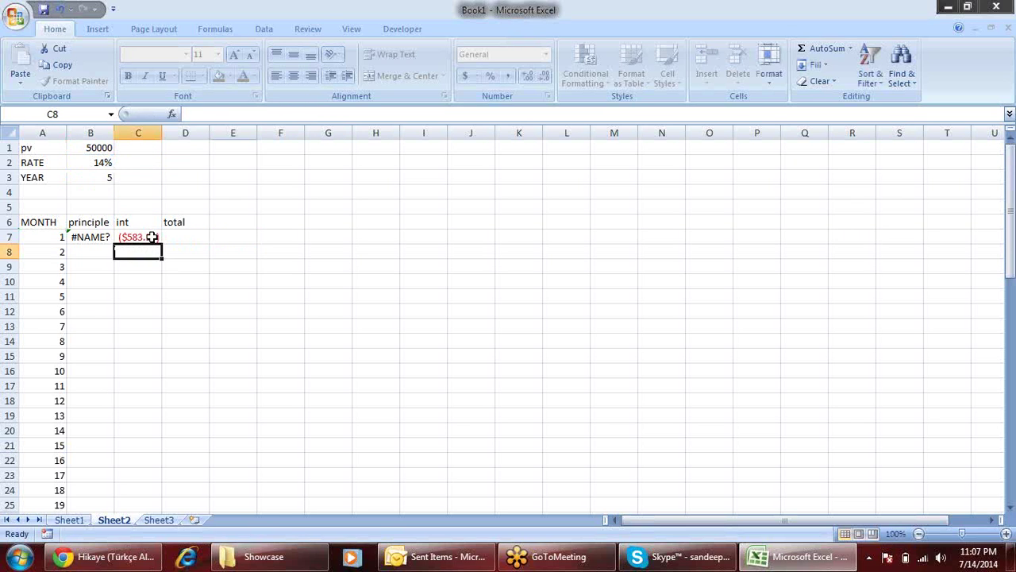
{"action": "left_click", "coordinate": [151, 237]}
{"action": "key", "text": "ctrl+c"}
{"action": "key", "text": "Left"}
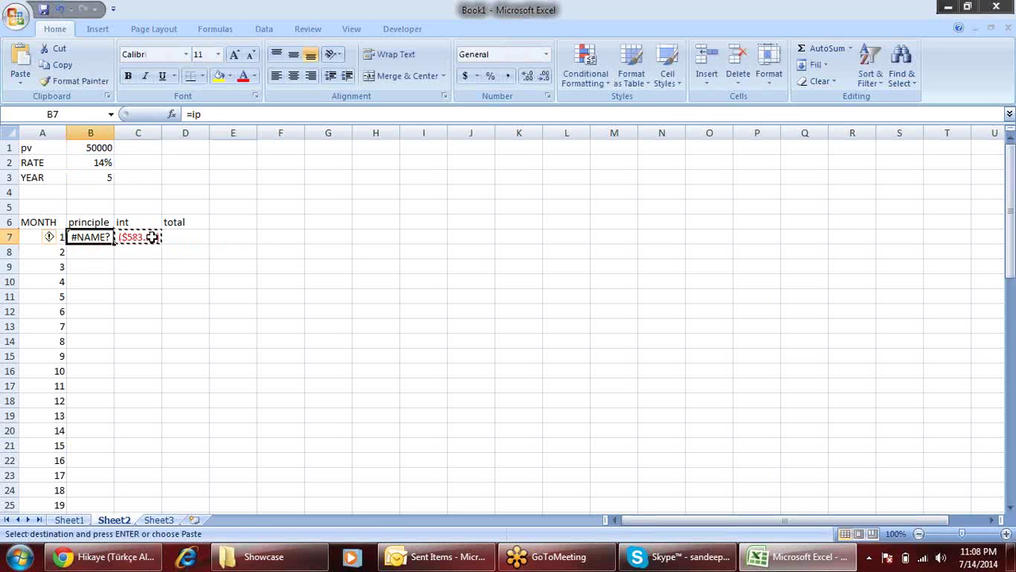
{"action": "key", "text": "Left"}
{"action": "key", "text": "ctrl+Down"}
{"action": "key", "text": "Right"}
{"action": "key", "text": "Right"}
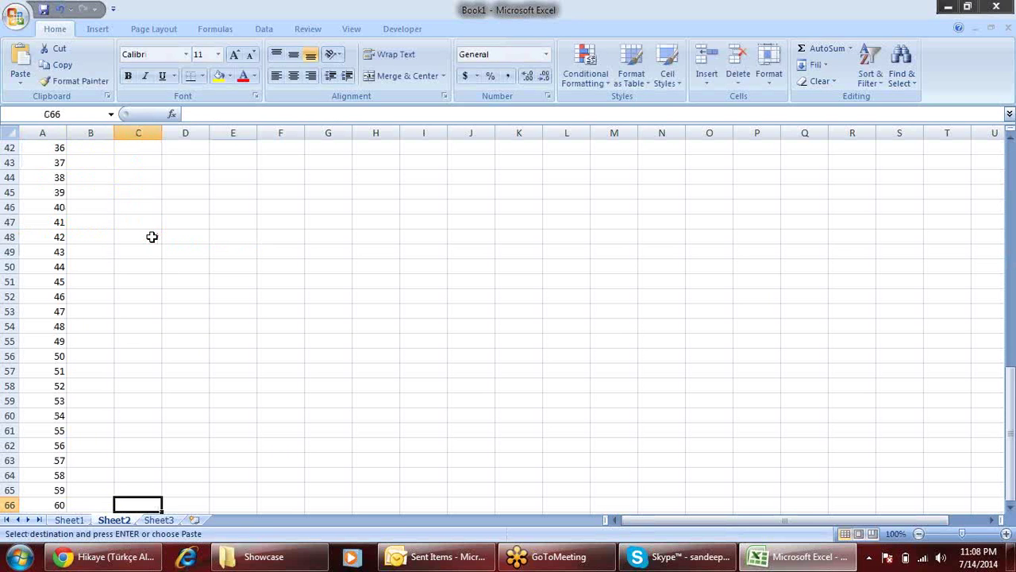
{"action": "key", "text": "ctrl+shift+Up"}
{"action": "key", "text": "ctrl+v"}
{"action": "key", "text": "Escape"}
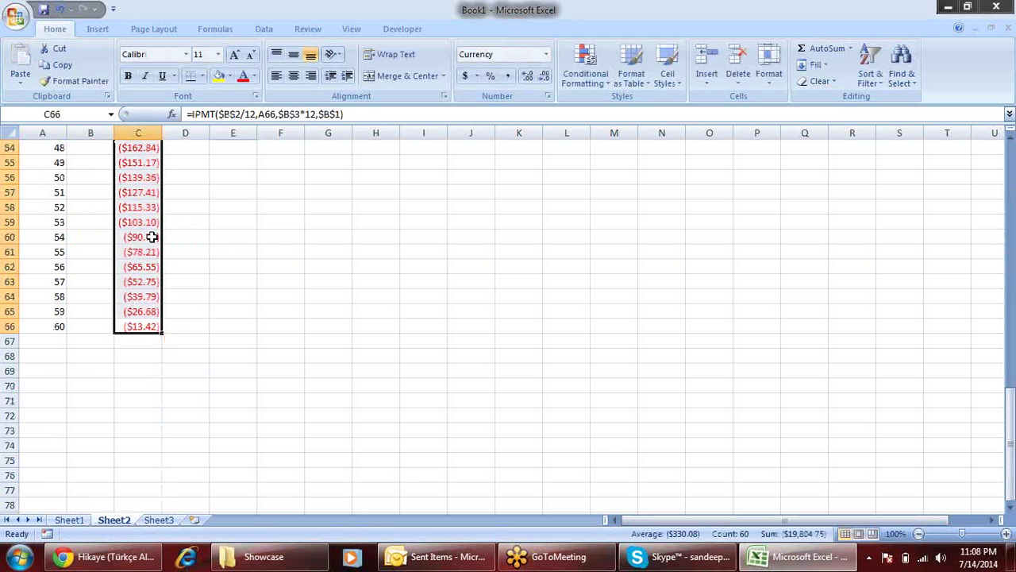
{"action": "key", "text": "Up"}
{"action": "key", "text": "Up"}
{"action": "key", "text": "Down"}
{"action": "key", "text": "Down"}
{"action": "key", "text": "Down"}
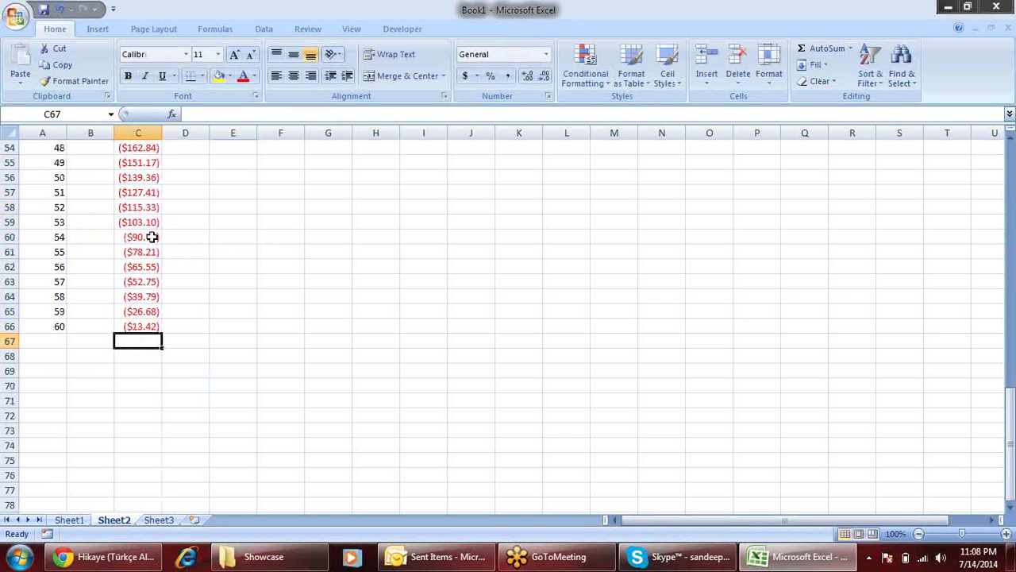
{"action": "key", "text": "alt+equal"}
{"action": "key", "text": "Return"}
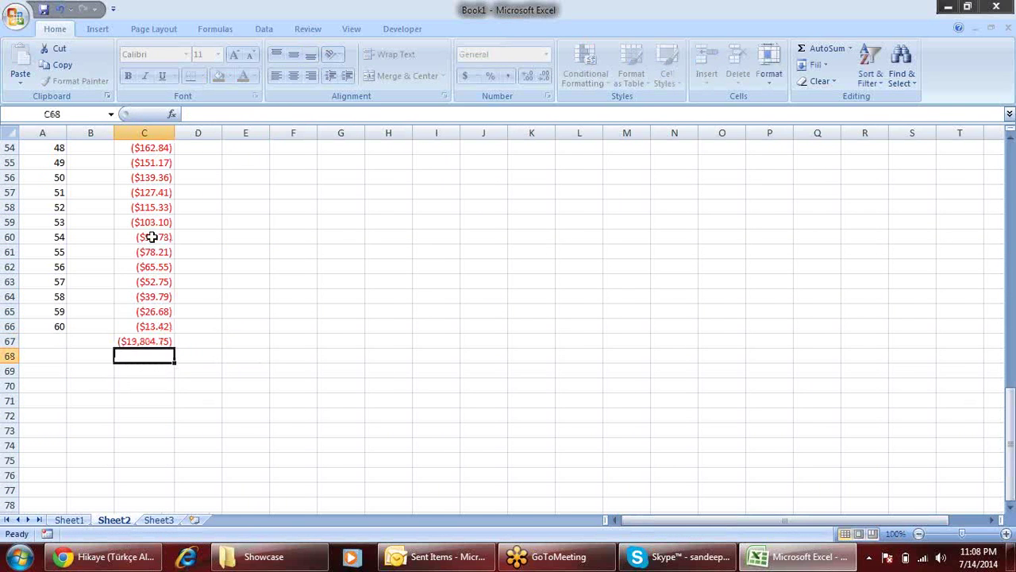
{"action": "key", "text": "Up"}
{"action": "key", "text": "ctrl+b"}
{"action": "key", "text": "ctrl+c"}
{"action": "key", "text": "ctrl+Up"}
{"action": "key", "text": "Up"}
{"action": "key", "text": "Return"}
{"action": "key", "text": "Up"}
{"action": "key", "text": "ctrl+Up"}
{"action": "key", "text": "Down"}
{"action": "key", "text": "Down"}
{"action": "key", "text": "Down"}
{"action": "key", "text": "Down"}
{"action": "key", "text": "Left"}
{"action": "key", "text": "Down"}
{"action": "key", "text": "Down"}
{"action": "key", "text": "Delete"}
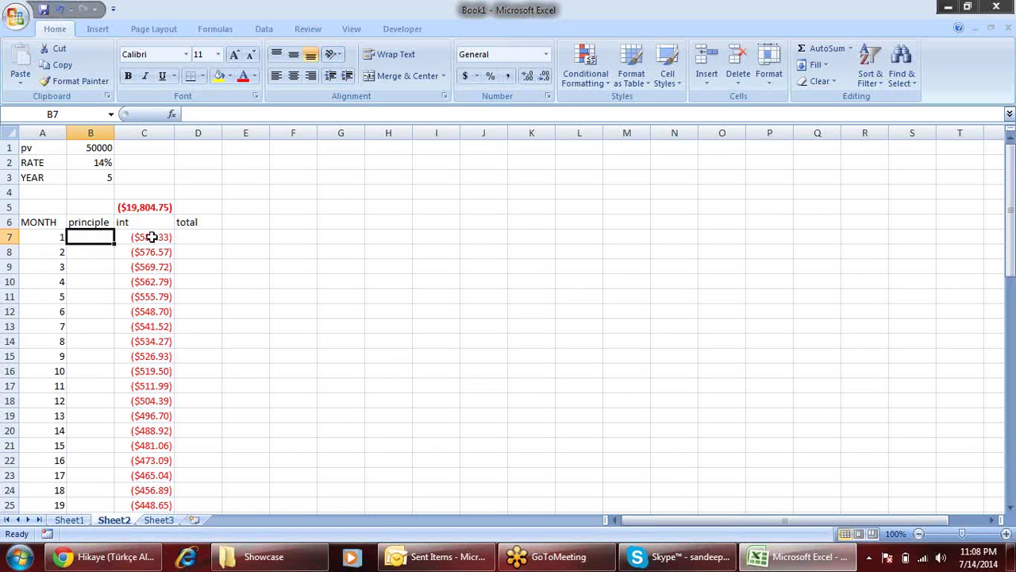
{"action": "key", "text": "Up"}
{"action": "key", "text": "Up"}
{"action": "key", "text": "Up"}
{"action": "key", "text": "Up"}
{"action": "key", "text": "Up"}
{"action": "key", "text": "Up"}
{"action": "key", "text": "Right"}
{"action": "key", "text": "Right"}
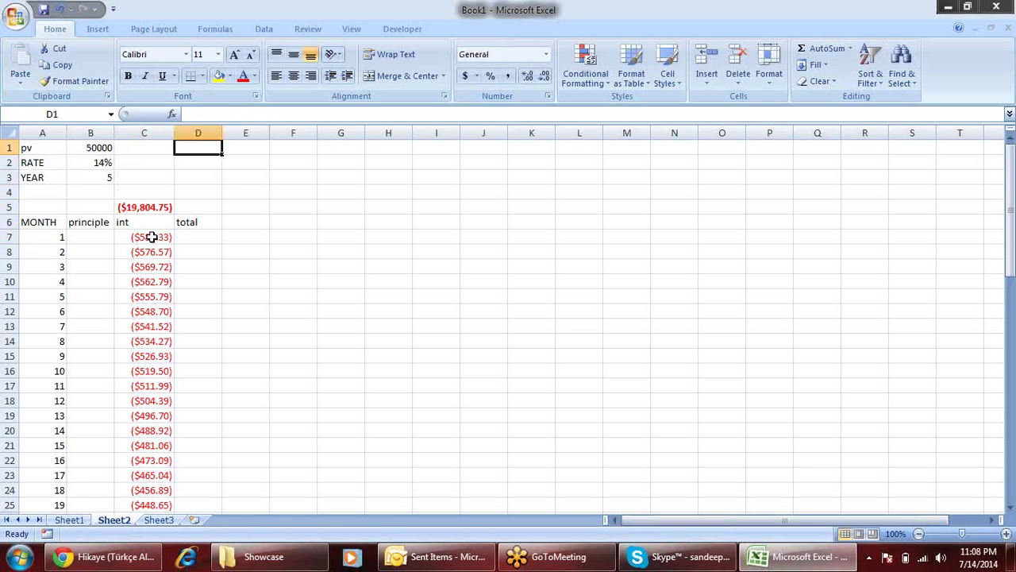
{"action": "key", "text": "Left"}
{"action": "key", "text": "Down"}
{"action": "key", "text": "Down"}
{"action": "key", "text": "Down"}
{"action": "key", "text": "Down"}
{"action": "key", "text": "Right"}
{"action": "key", "text": "Right"}
{"action": "key", "text": "Left"}
{"action": "key", "text": "Left"}
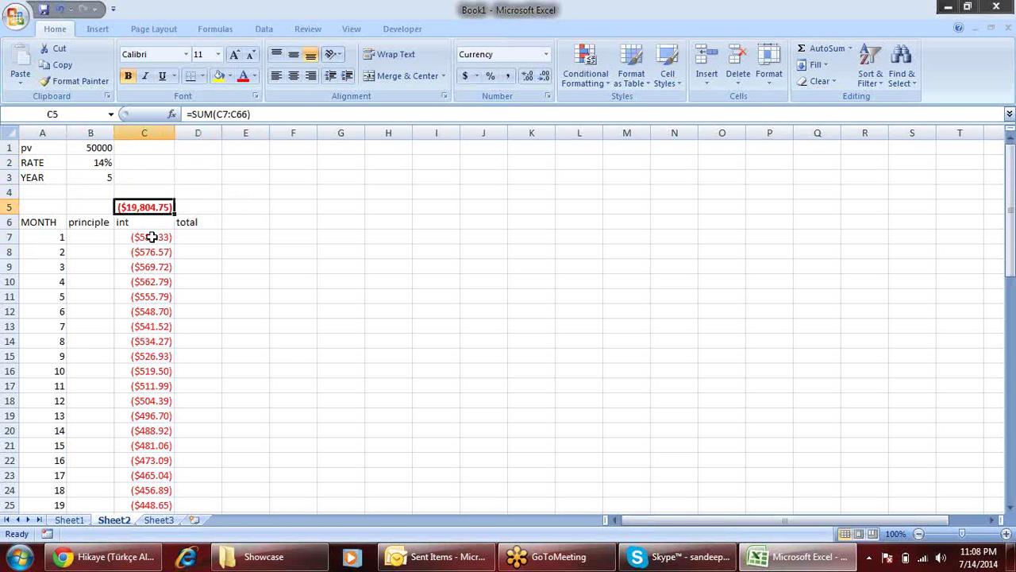
- Start an IPMT formula in D2 with the monthly rate B2/12
{"action": "key", "text": "Down"}
{"action": "key", "text": "Down"}
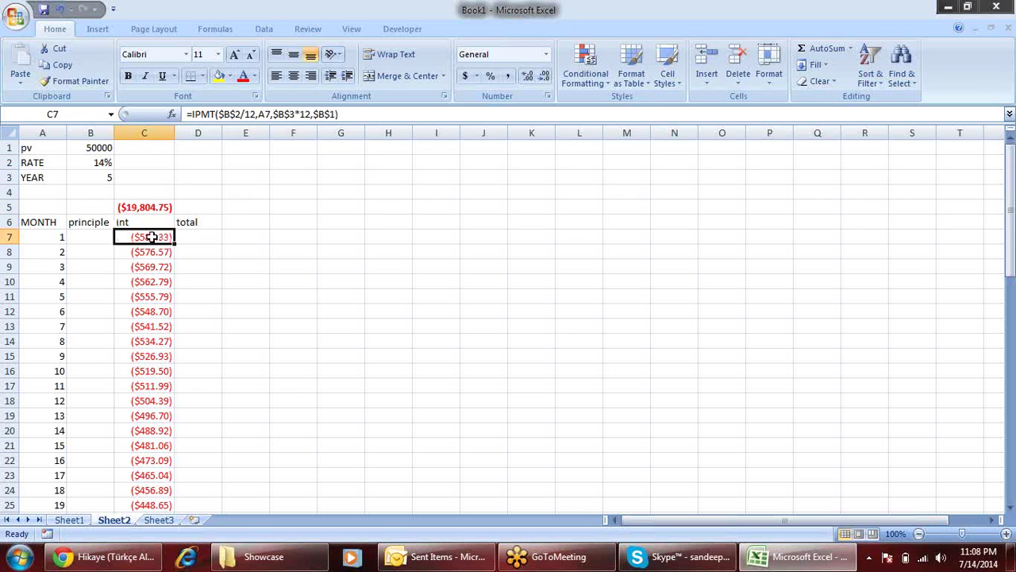
{"action": "key", "text": "Down"}
{"action": "key", "text": "Down"}
{"action": "key", "text": "Down"}
{"action": "key", "text": "Down"}
{"action": "key", "text": "Down"}
{"action": "key", "text": "Down"}
{"action": "key", "text": "Down"}
{"action": "key", "text": "Down"}
{"action": "key", "text": "Down"}
{"action": "key", "text": "Up"}
{"action": "key", "text": "Up"}
{"action": "key", "text": "Up"}
{"action": "key", "text": "Up"}
{"action": "key", "text": "Up"}
{"action": "key", "text": "Up"}
{"action": "key", "text": "Up"}
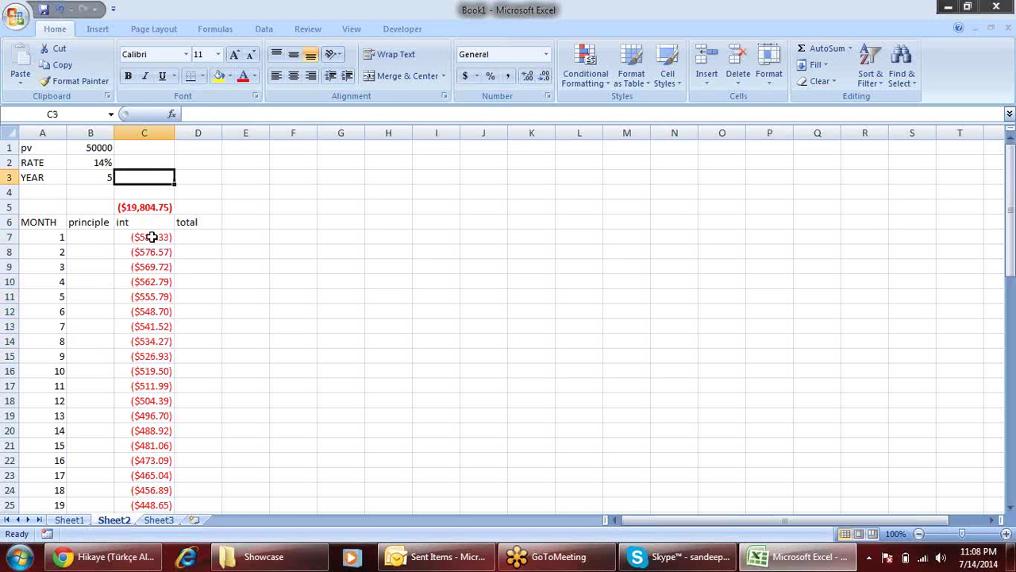
{"action": "key", "text": "Right"}
{"action": "key", "text": "Up"}
{"action": "key", "text": "Right"}
{"action": "key", "text": "Left"}
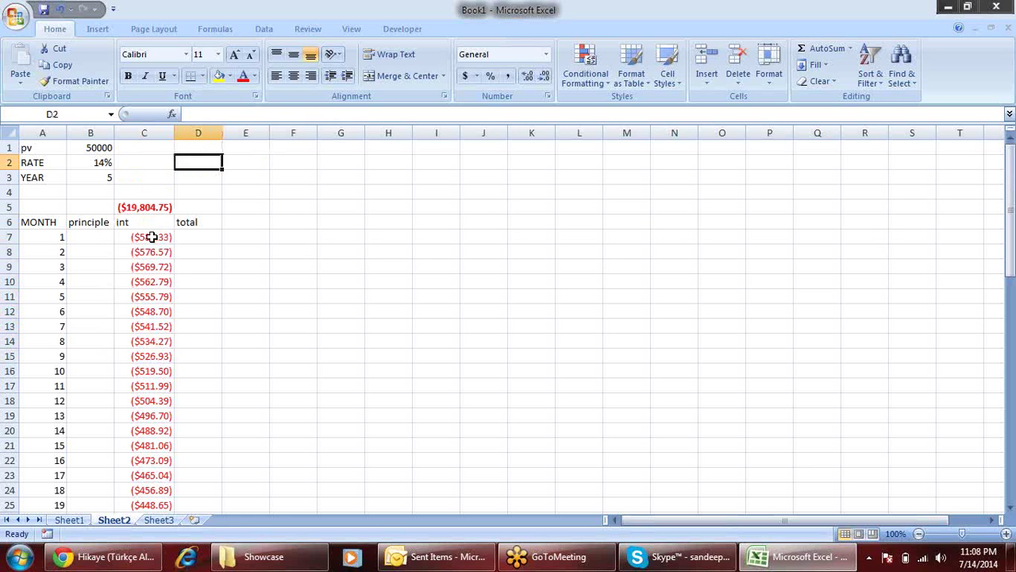
{"action": "type", "text": "="}
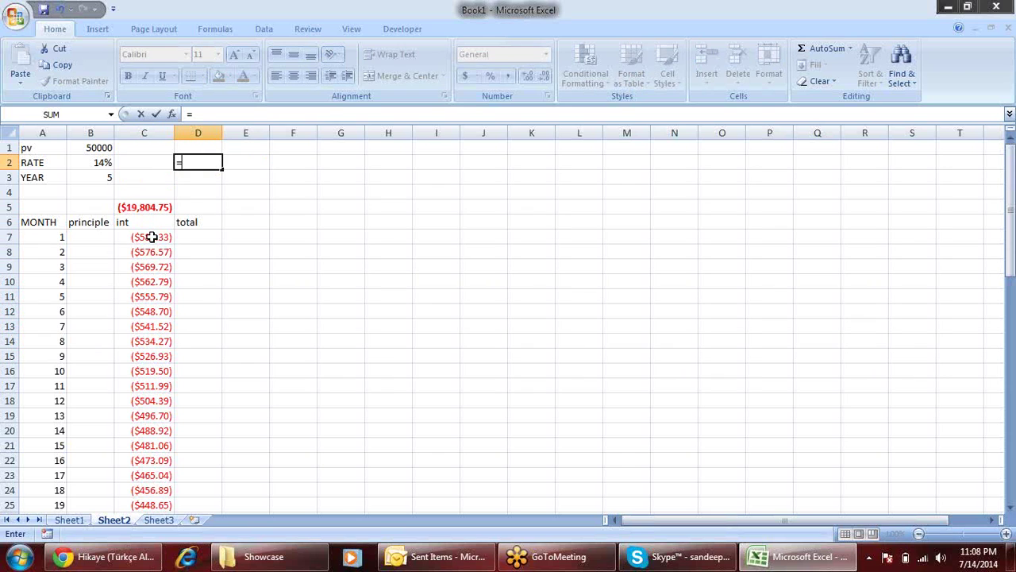
{"action": "type", "text": "ipt"}
{"action": "key", "text": "BackSpace"}
{"action": "type", "text": "m"}
{"action": "key", "text": "Tab"}
{"action": "key", "text": "Left"}
{"action": "key", "text": "Left"}
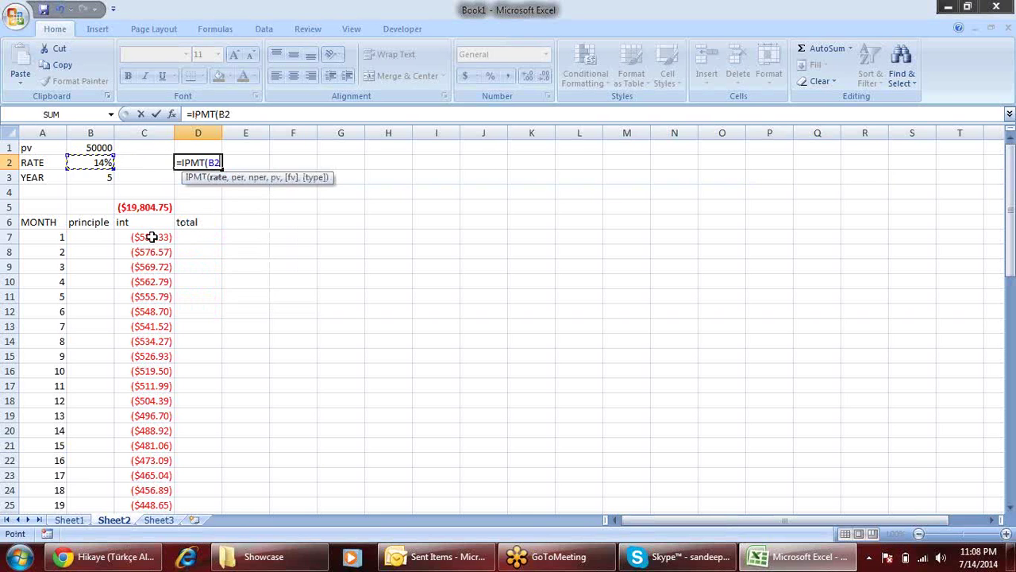
{"action": "type", "text": "/12,"}
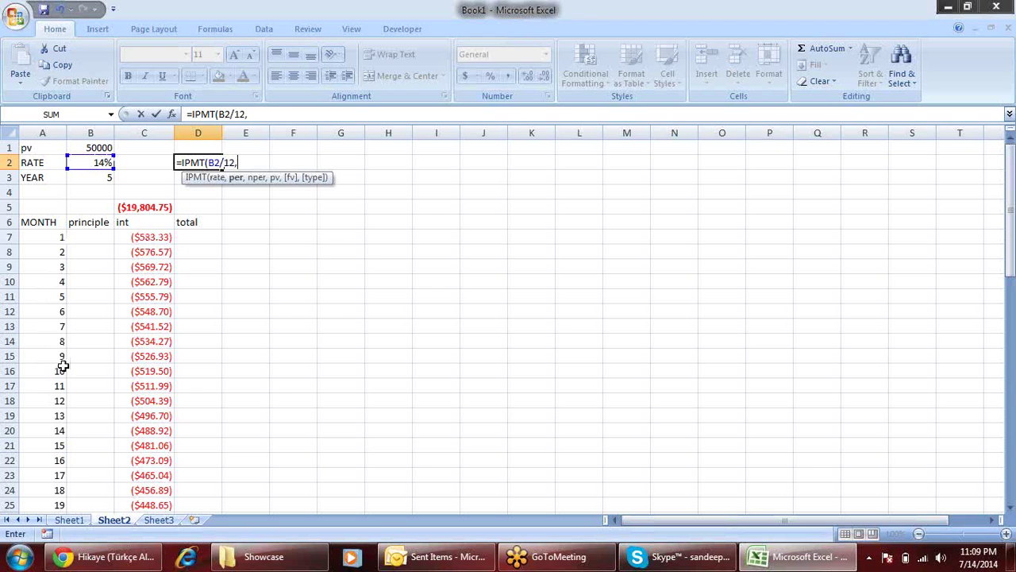
- Add ROW(1:60) periods, B3*12 and B1, and enter D2 as an array formula
{"action": "type", "text": "row"}
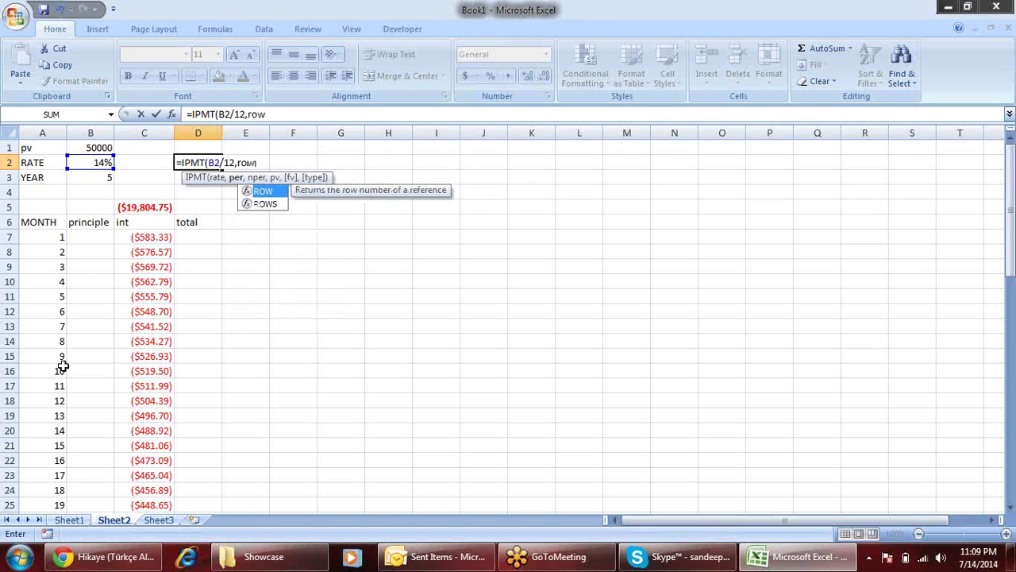
{"action": "key", "text": "Tab"}
{"action": "type", "text": "1:60)"}
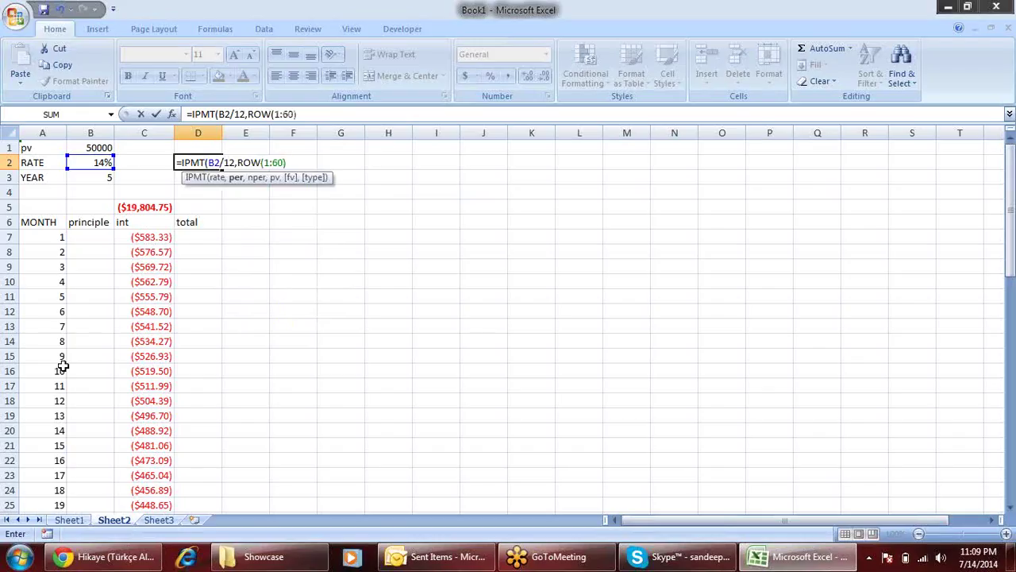
{"action": "type", "text": ")"}
{"action": "type", "text": ","}
{"action": "left_click", "coordinate": [87, 177]}
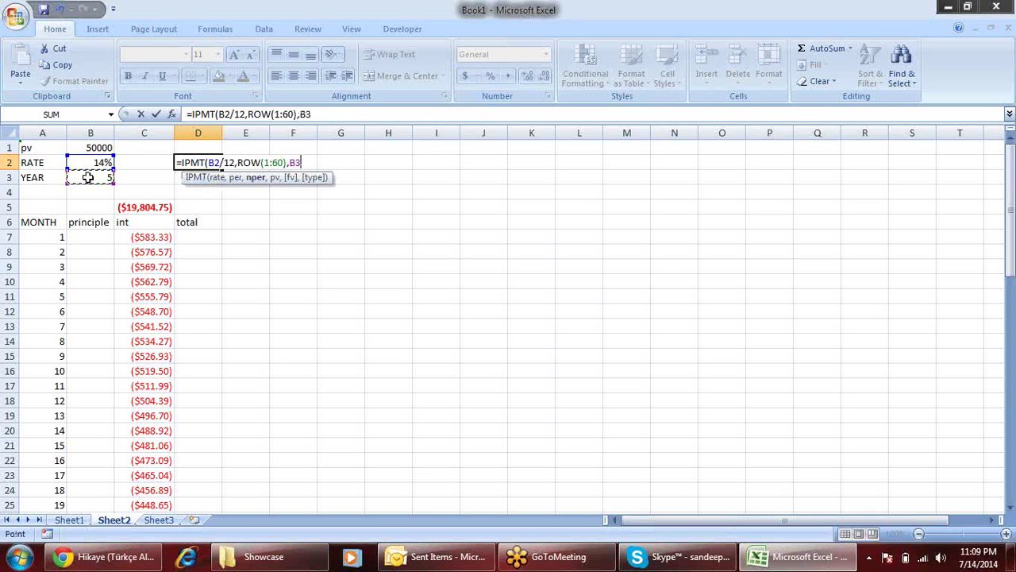
{"action": "type", "text": "*12,"}
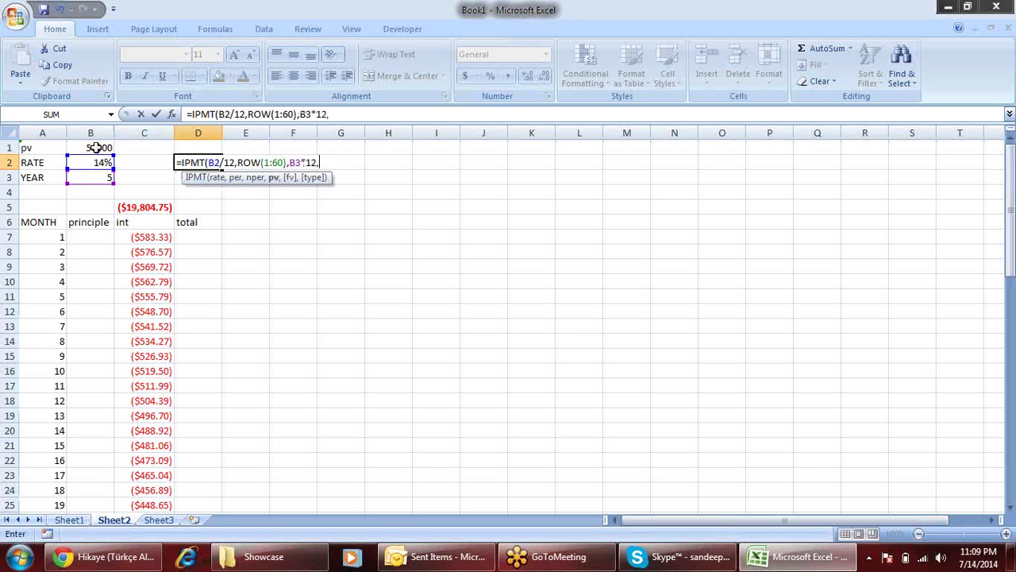
{"action": "left_click", "coordinate": [93, 145]}
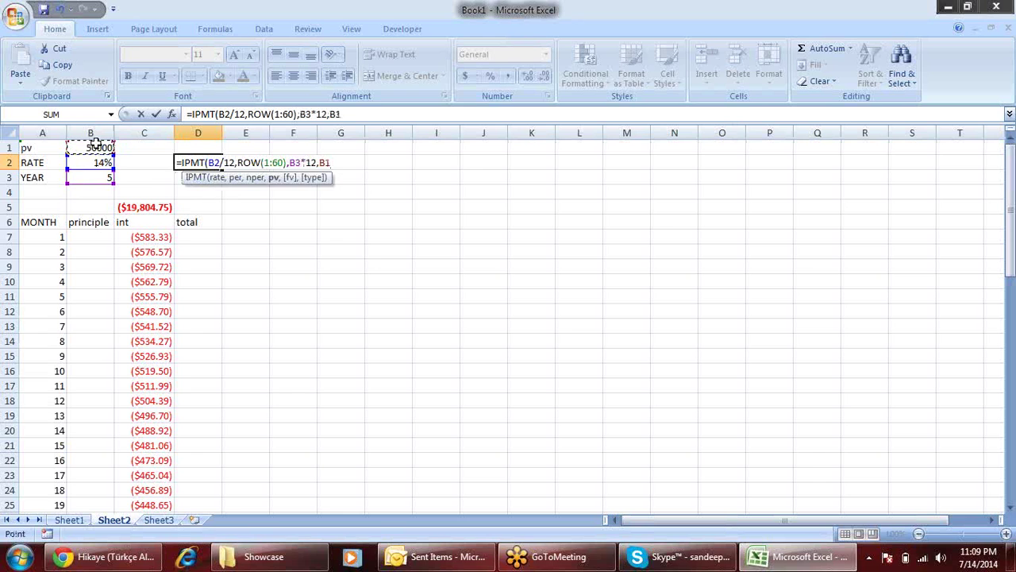
{"action": "type", "text": ")"}
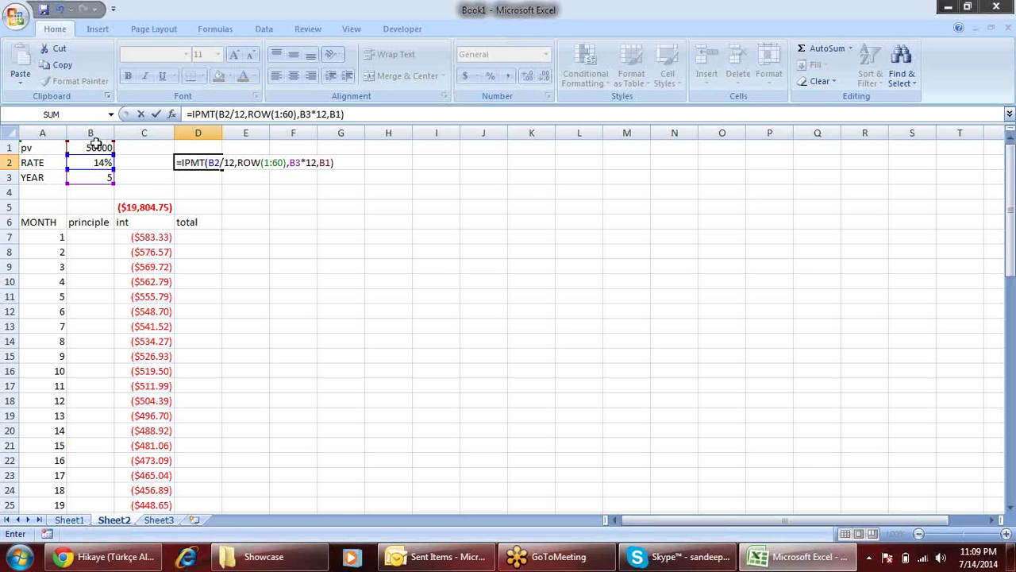
{"action": "key", "text": "ctrl+shift+Return"}
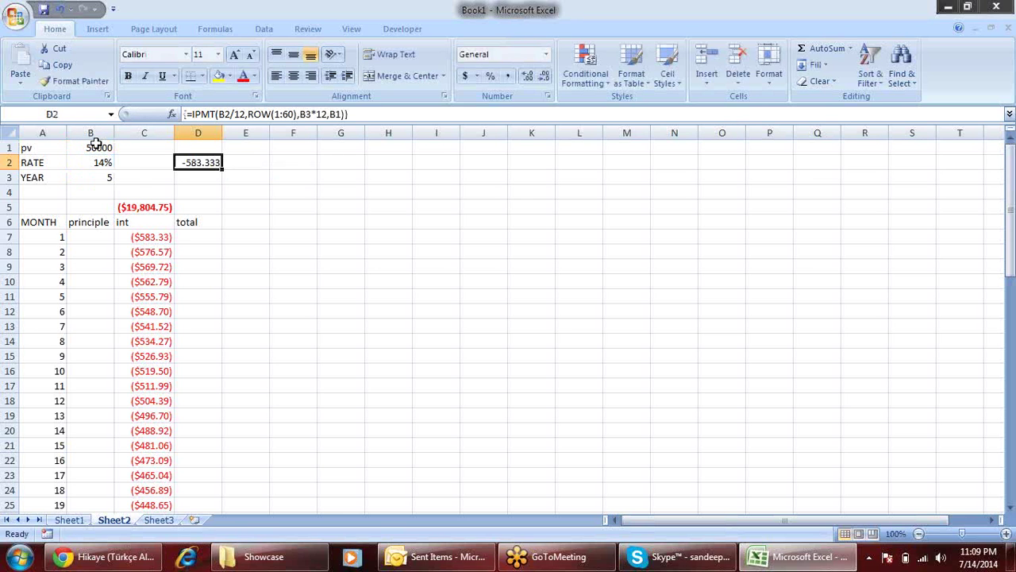
- Change D2 to the array formula =SUM(IPMT(B2/12,ROW(1:60),B3*12,B1)), showing -19804.8
{"action": "key", "text": "Down"}
{"action": "key", "text": "Down"}
{"action": "key", "text": "Down"}
{"action": "key", "text": "Down"}
{"action": "key", "text": "Down"}
{"action": "key", "text": "Left"}
{"action": "key", "text": "Right"}
{"action": "key", "text": "Up"}
{"action": "key", "text": "Up"}
{"action": "key", "text": "Up"}
{"action": "key", "text": "Up"}
{"action": "key", "text": "F2"}
{"action": "key", "text": "Left"}
{"action": "key", "text": "Left"}
{"action": "key", "text": "Left"}
{"action": "key", "text": "Left"}
{"action": "key", "text": "Left"}
{"action": "key", "text": "Left"}
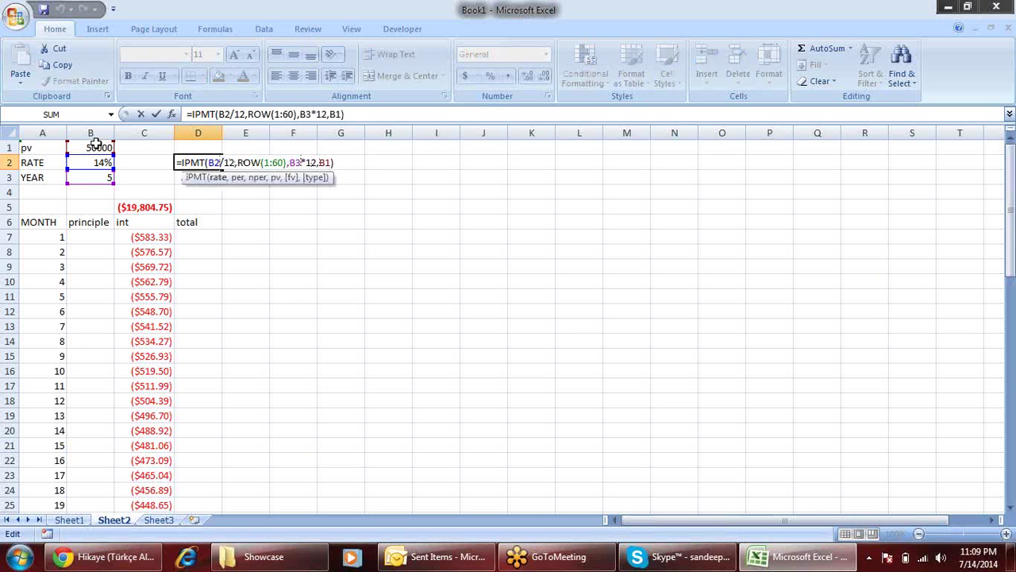
{"action": "key", "text": "Left"}
{"action": "key", "text": "Left"}
{"action": "key", "text": "Left"}
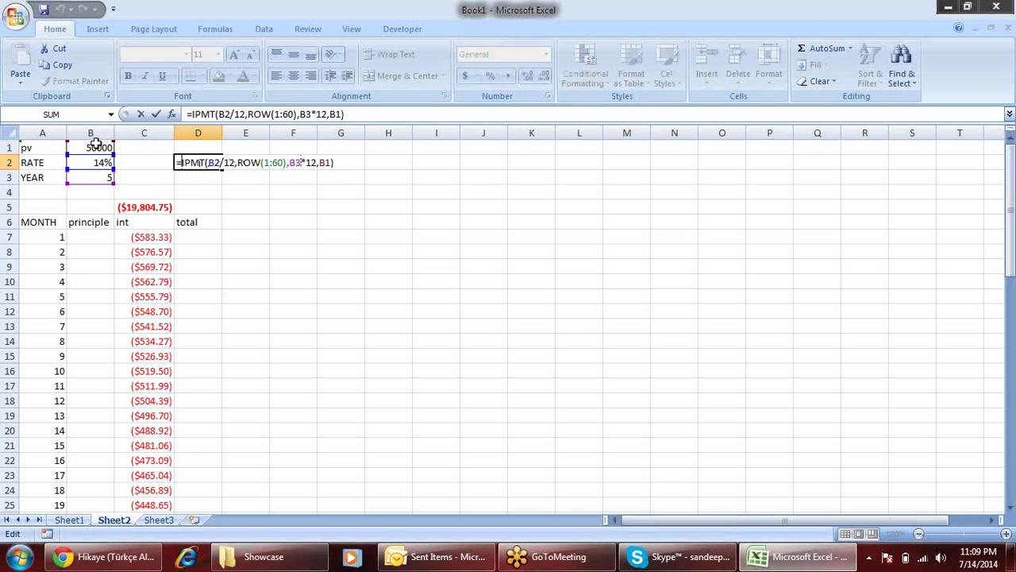
{"action": "type", "text": "SUM("}
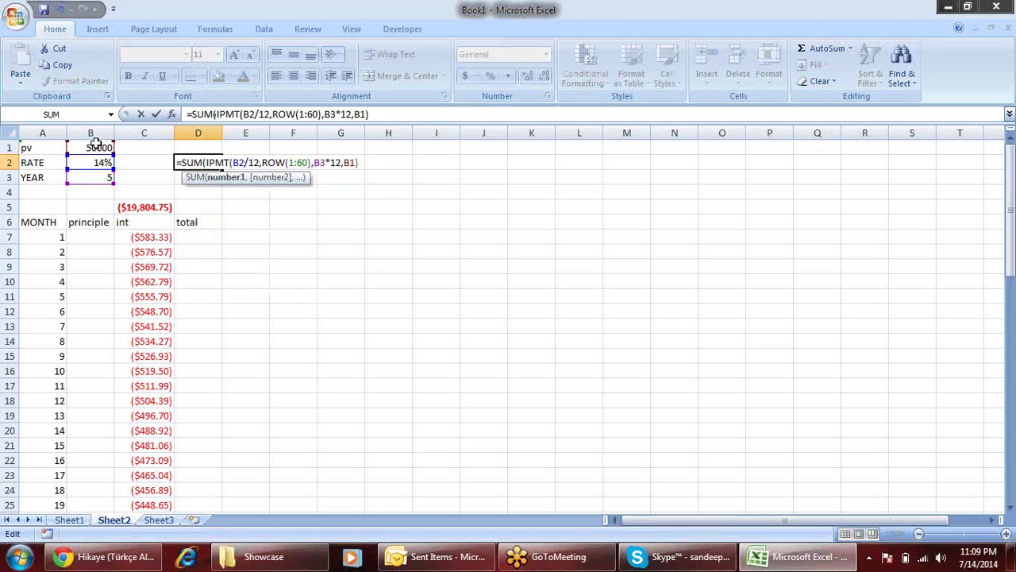
{"action": "key", "text": "Right"}
{"action": "key", "text": "Right"}
{"action": "key", "text": "Right"}
{"action": "key", "text": "Right"}
{"action": "key", "text": "Right"}
{"action": "key", "text": "Right"}
{"action": "key", "text": "Right"}
{"action": "key", "text": "Right"}
{"action": "key", "text": "Right"}
{"action": "key", "text": "Right"}
{"action": "key", "text": "Right"}
{"action": "key", "text": "Right"}
{"action": "key", "text": "Right"}
{"action": "key", "text": "Right"}
{"action": "key", "text": "Right"}
{"action": "key", "text": "Right"}
{"action": "key", "text": "Right"}
{"action": "type", "text": ")"}
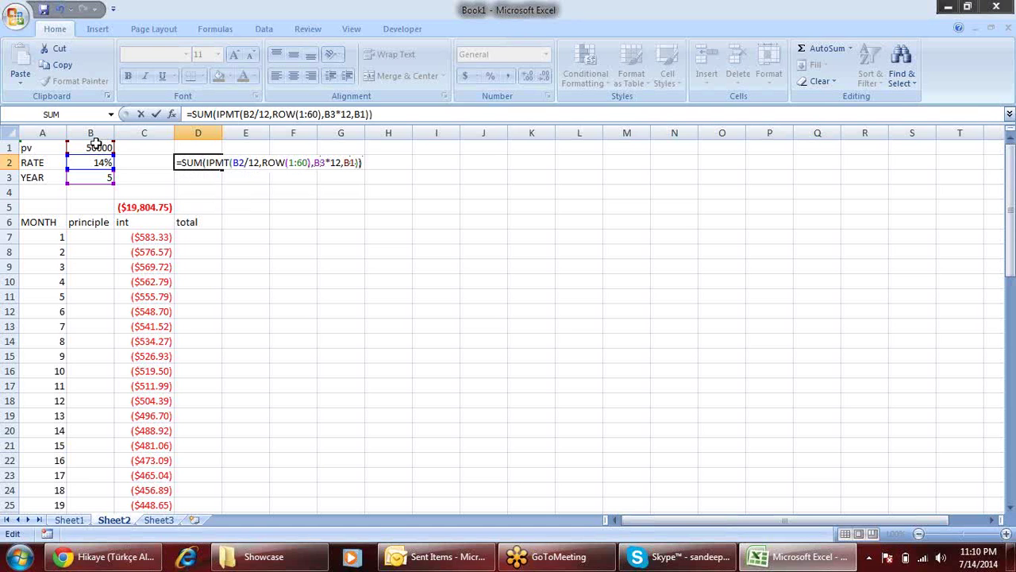
{"action": "key", "text": "ctrl+shift+Return"}
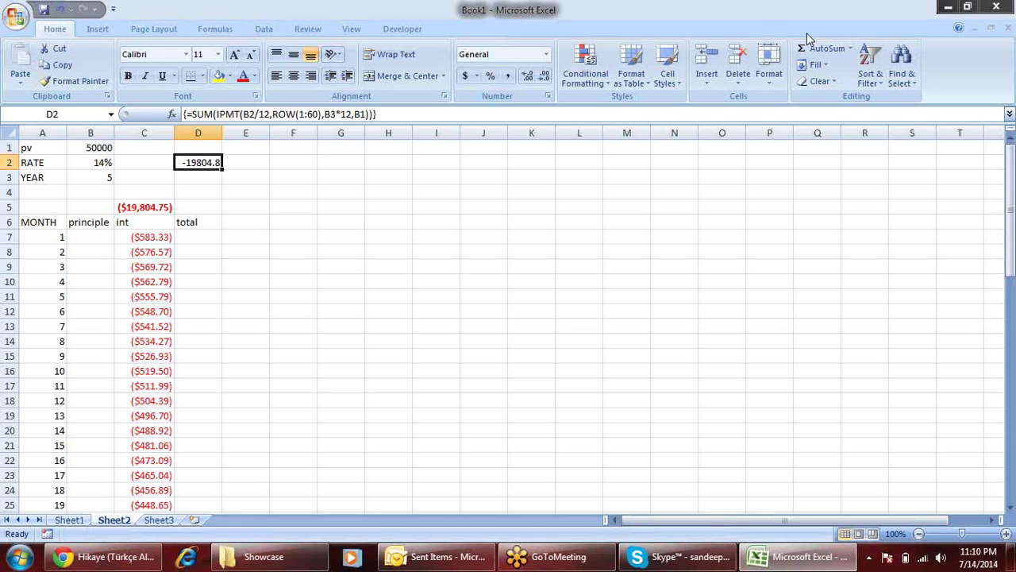
{"action": "left_click", "coordinate": [207, 160]}
- Open Evaluate Formula for D2 and move the dialog clear of the data
{"action": "left_click", "coordinate": [200, 31]}
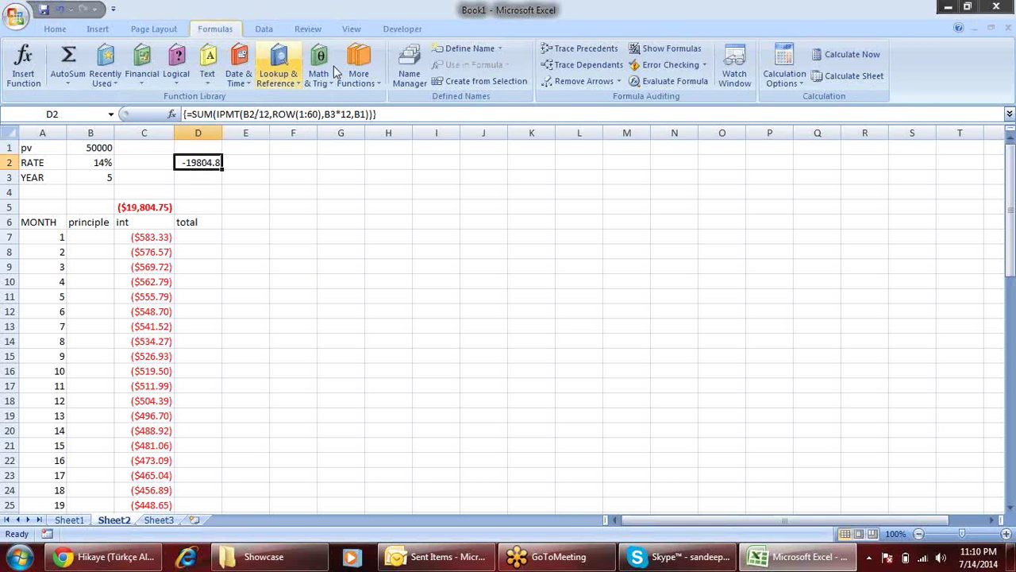
{"action": "left_click", "coordinate": [675, 81]}
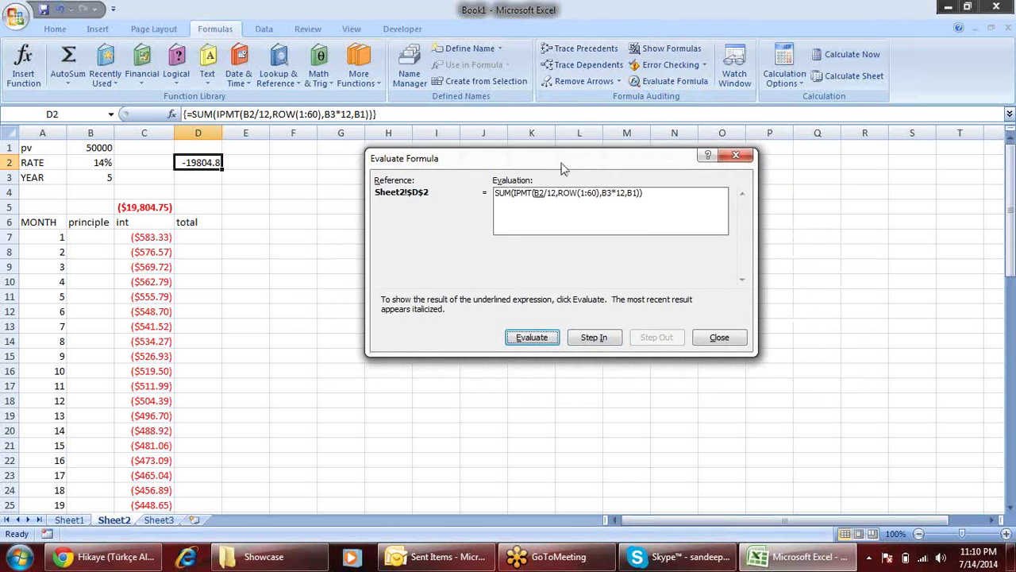
{"action": "left_click_drag", "start_coordinate": [611, 199], "coordinate": [545, 161]}
- Evaluate B2/12, ROW(1:60), B3*12 and B1 until the monthly interest array appears
{"action": "left_click", "coordinate": [552, 333]}
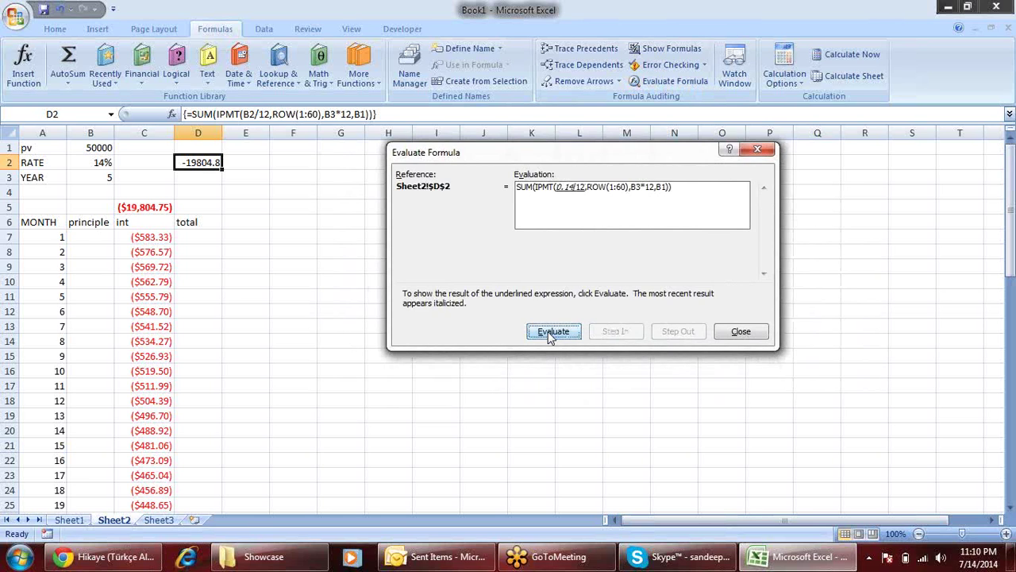
{"action": "left_click", "coordinate": [553, 333]}
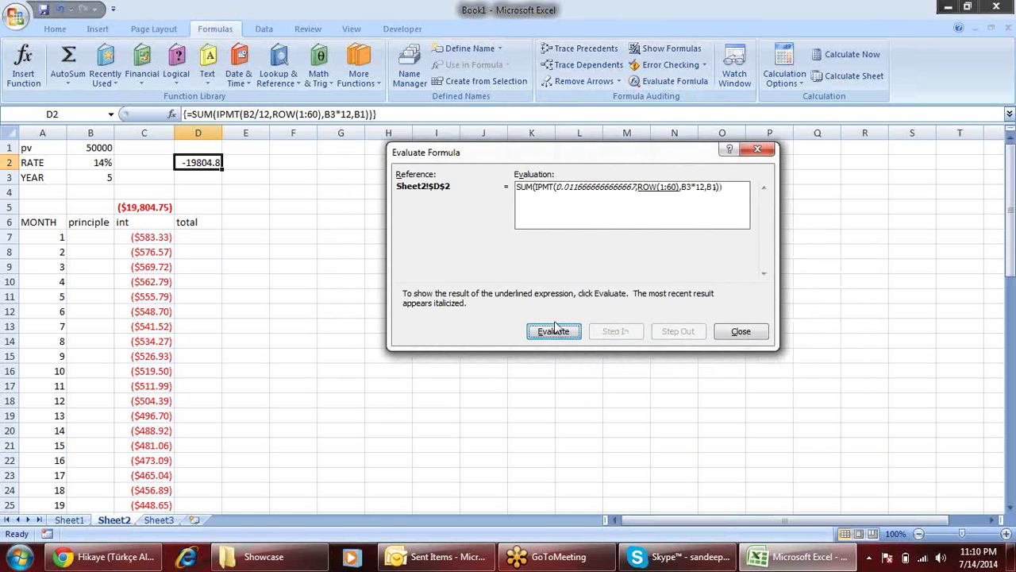
{"action": "left_click", "coordinate": [556, 329]}
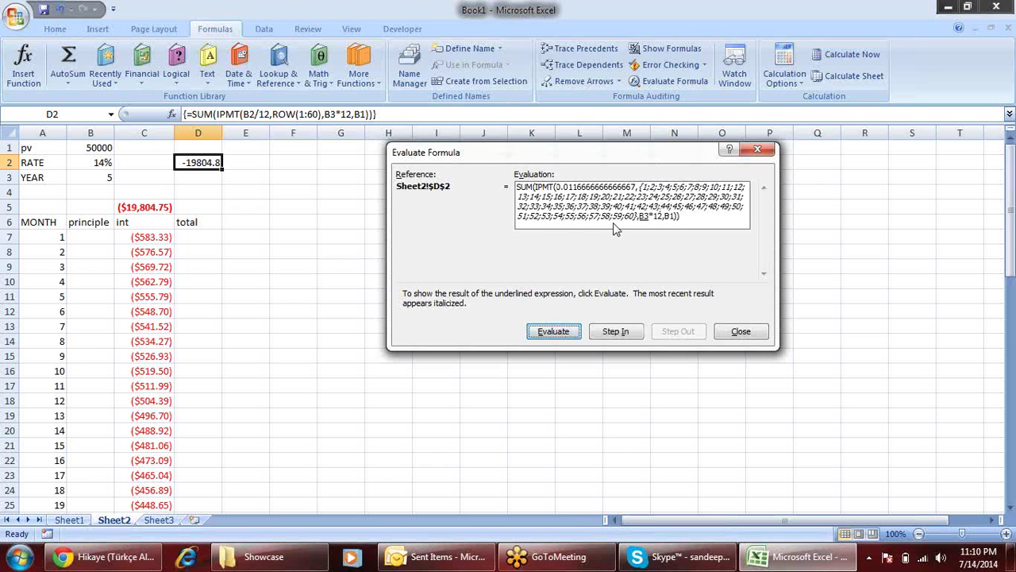
{"action": "left_click", "coordinate": [574, 330]}
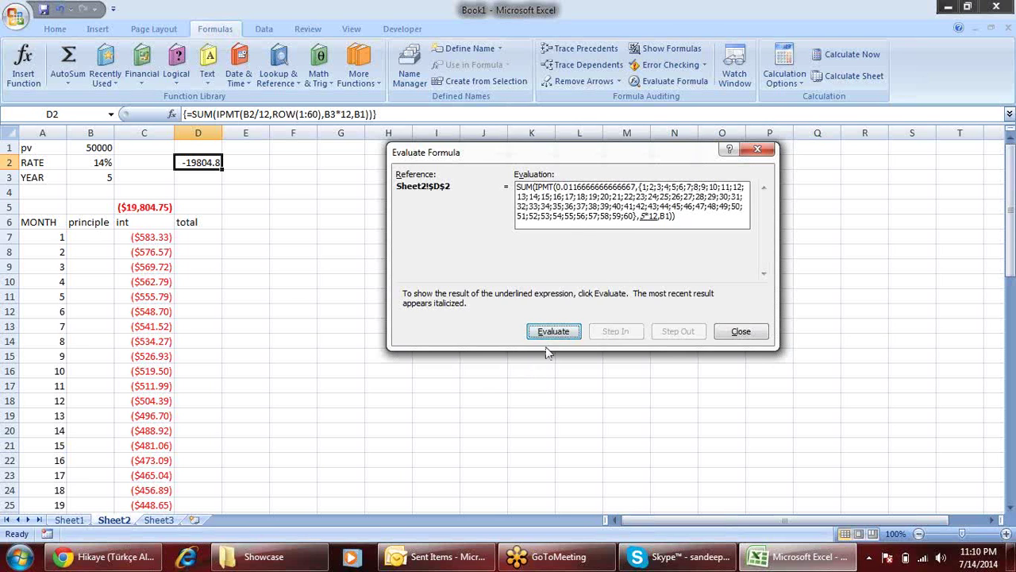
{"action": "left_click", "coordinate": [552, 334]}
{"action": "left_click", "coordinate": [553, 334]}
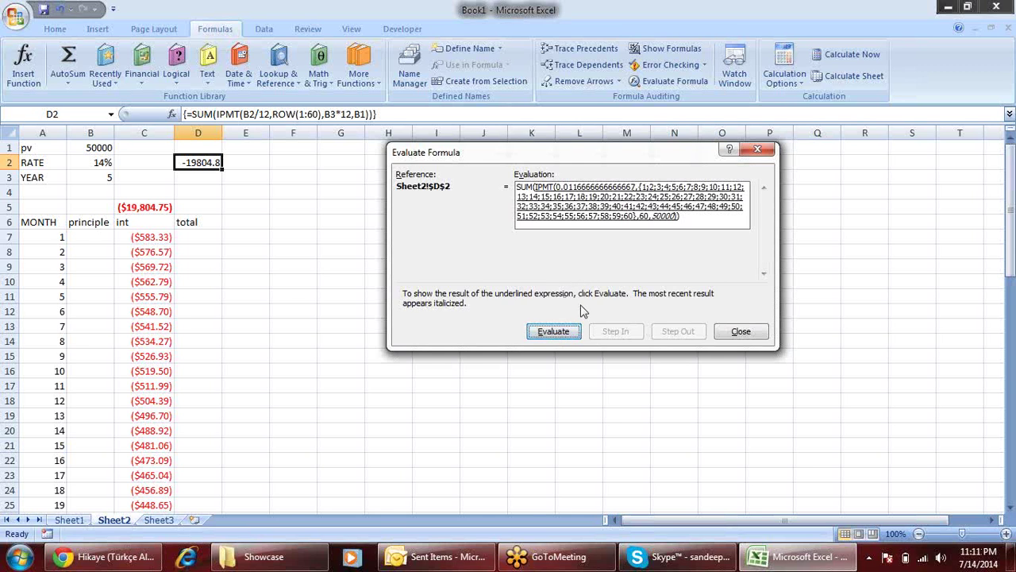
{"action": "left_click", "coordinate": [575, 333]}
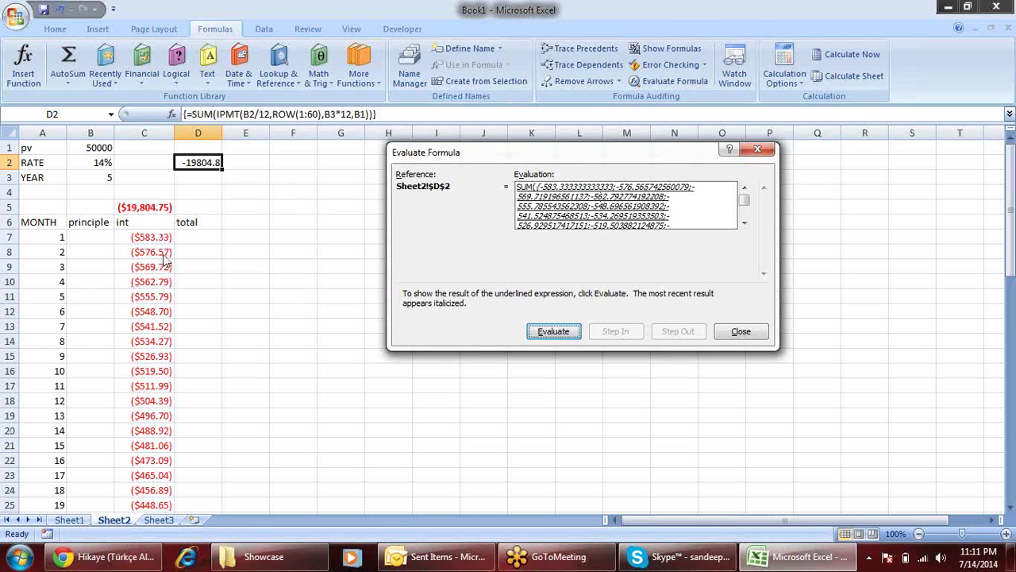
- Scroll the Evaluate Formula expression to view the monthly interest values
{"action": "left_click", "coordinate": [744, 224]}
{"action": "left_click", "coordinate": [743, 225]}
{"action": "left_click", "coordinate": [743, 225]}
{"action": "left_click", "coordinate": [744, 225]}
{"action": "left_click", "coordinate": [744, 225]}
{"action": "left_click", "coordinate": [743, 224]}
{"action": "left_click", "coordinate": [743, 224]}
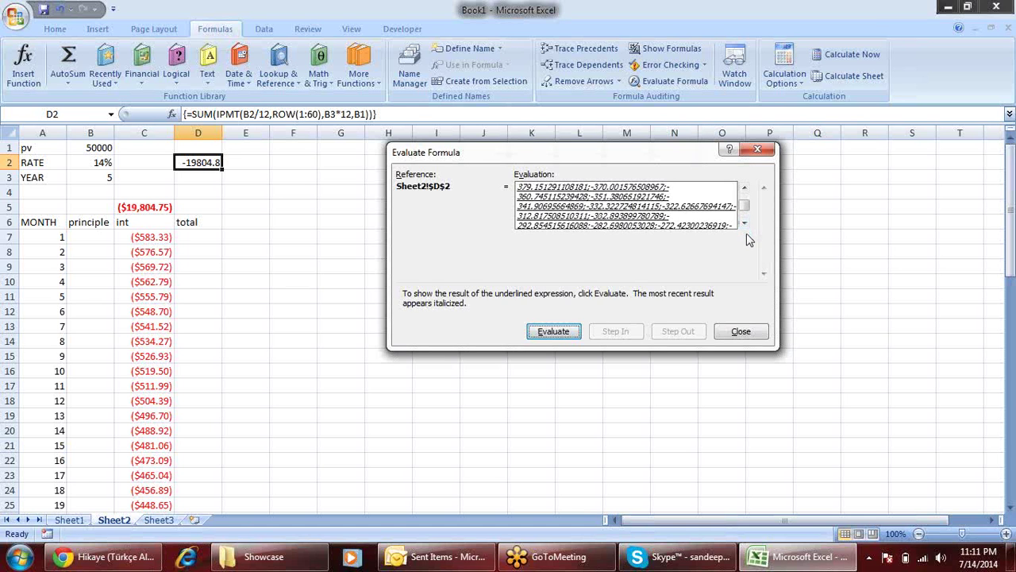
{"action": "left_click_drag", "start_coordinate": [745, 212], "coordinate": [744, 191]}
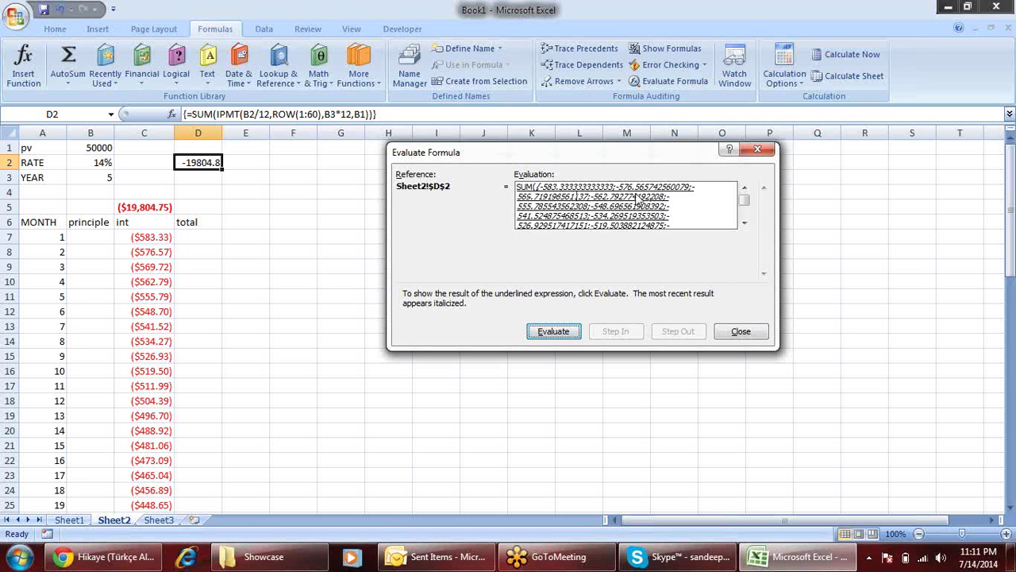
- Compute the final SUM of -19804.75255 and close the formula evaluation
{"action": "left_click", "coordinate": [548, 332]}
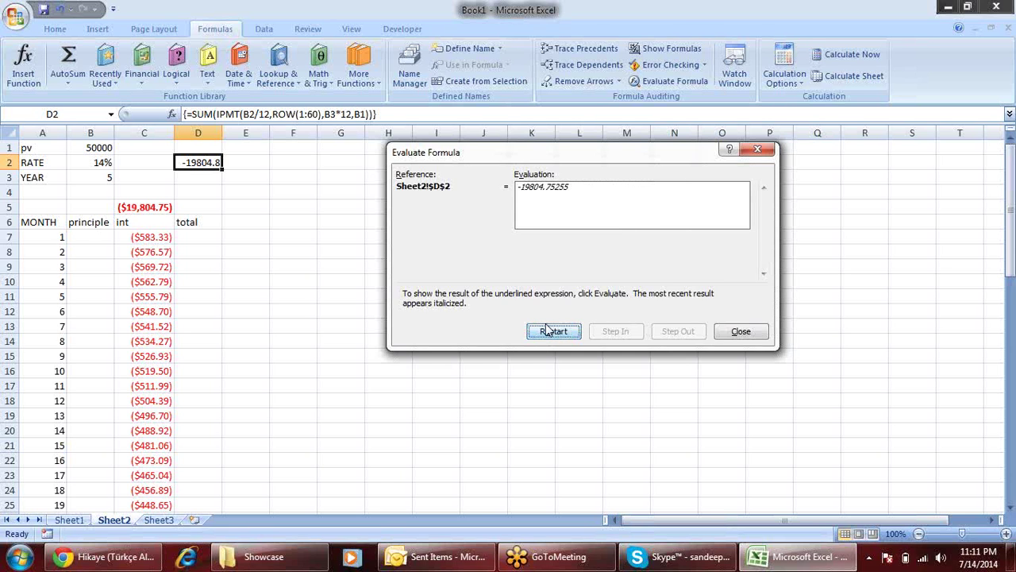
{"action": "left_click", "coordinate": [549, 331]}
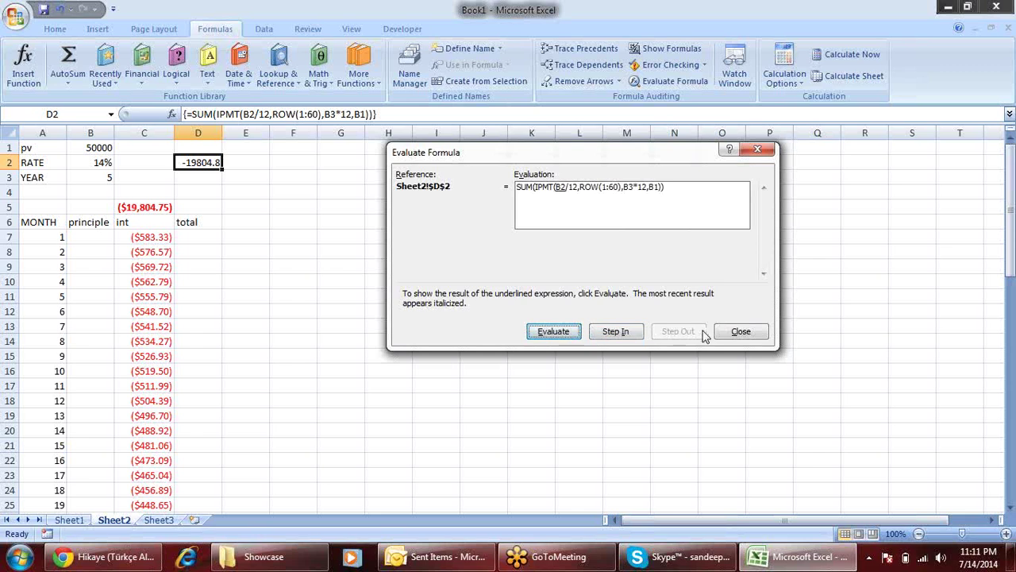
{"action": "left_click", "coordinate": [728, 333]}
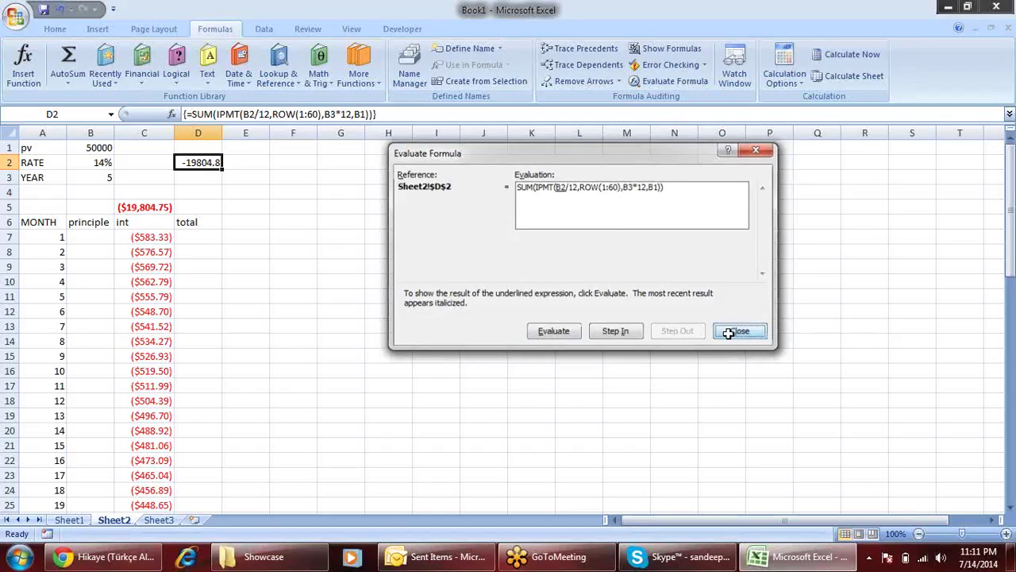
{"action": "left_click", "coordinate": [728, 332]}
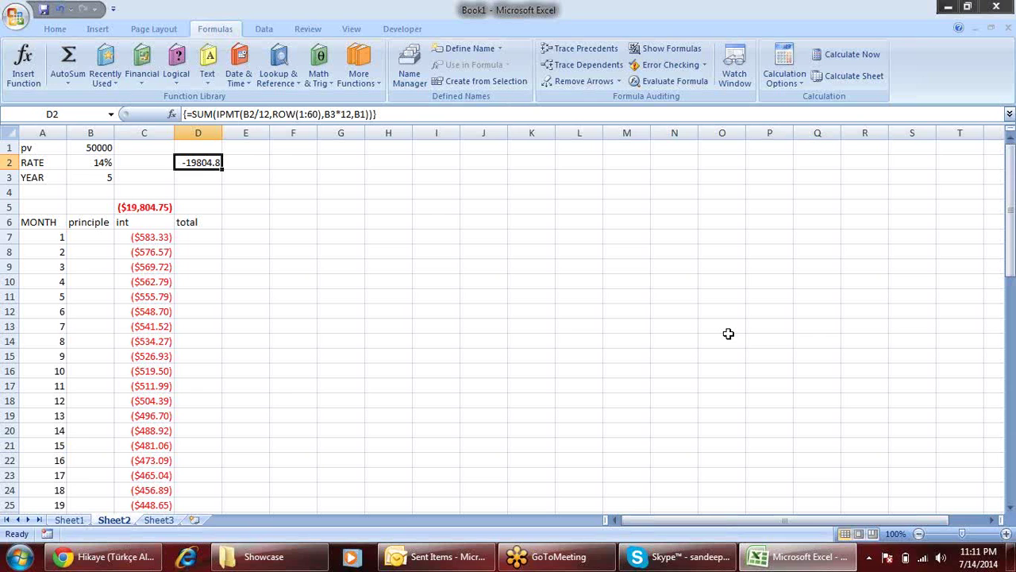
- Re-enter D2's SUM(IPMT) formula as an array formula totalling ($19,804.75)
{"action": "key", "text": "F2"}
{"action": "key", "text": "Return"}
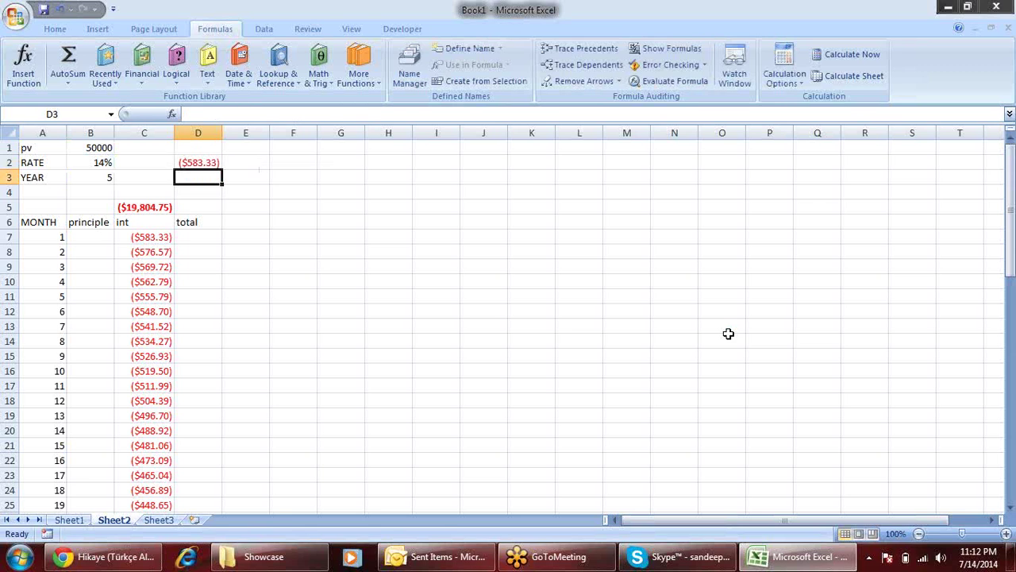
{"action": "key", "text": "Up"}
{"action": "key", "text": "F2"}
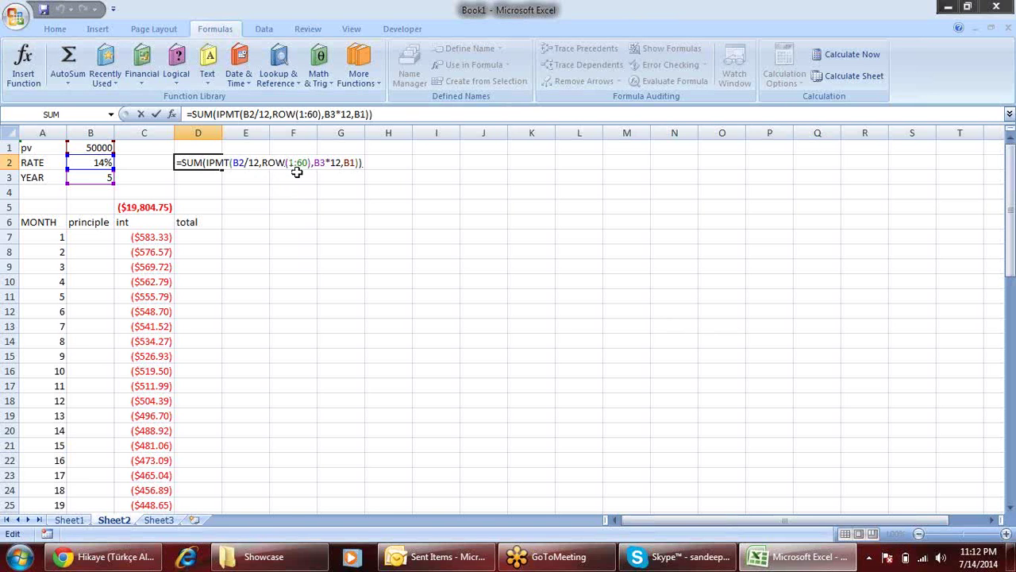
{"action": "key", "text": "ctrl+shift+Return"}
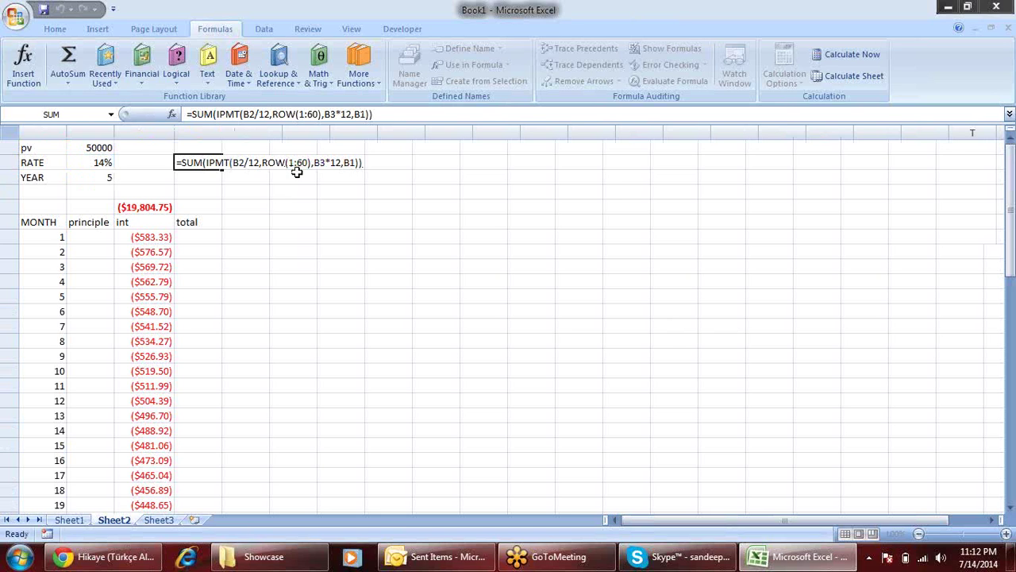
{"action": "key", "text": "ctrl+shift+Return"}
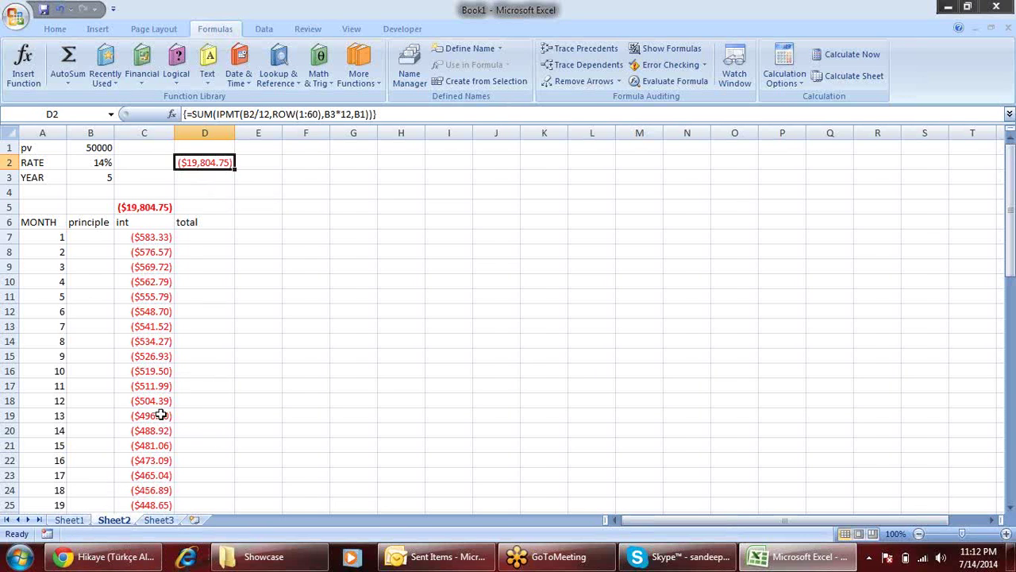
- Enter the sample name sandeep in G3 on Sheet1, removing the stray apostrophe
{"action": "left_click", "coordinate": [69, 519]}
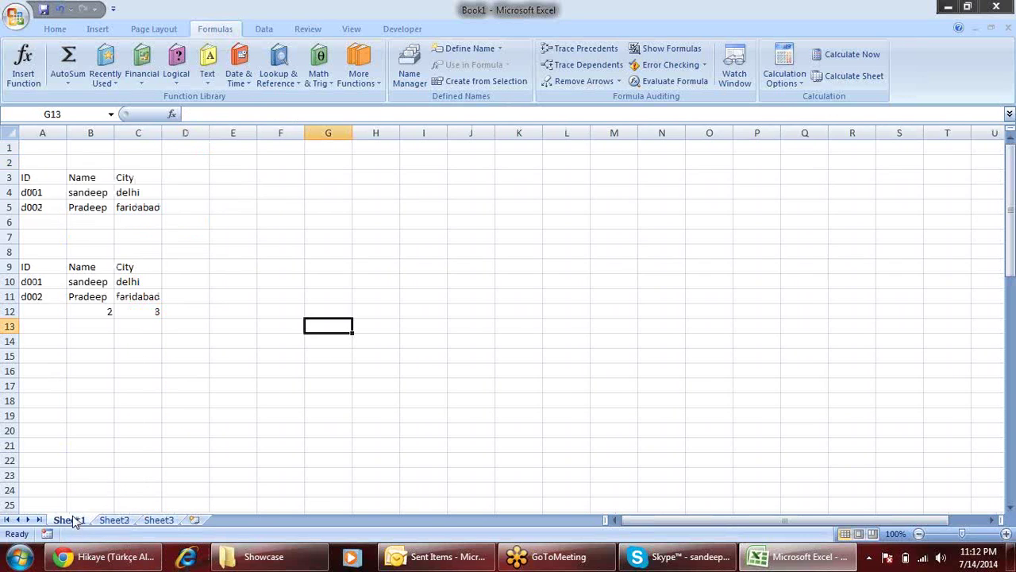
{"action": "left_click", "coordinate": [355, 187]}
{"action": "left_click", "coordinate": [329, 182]}
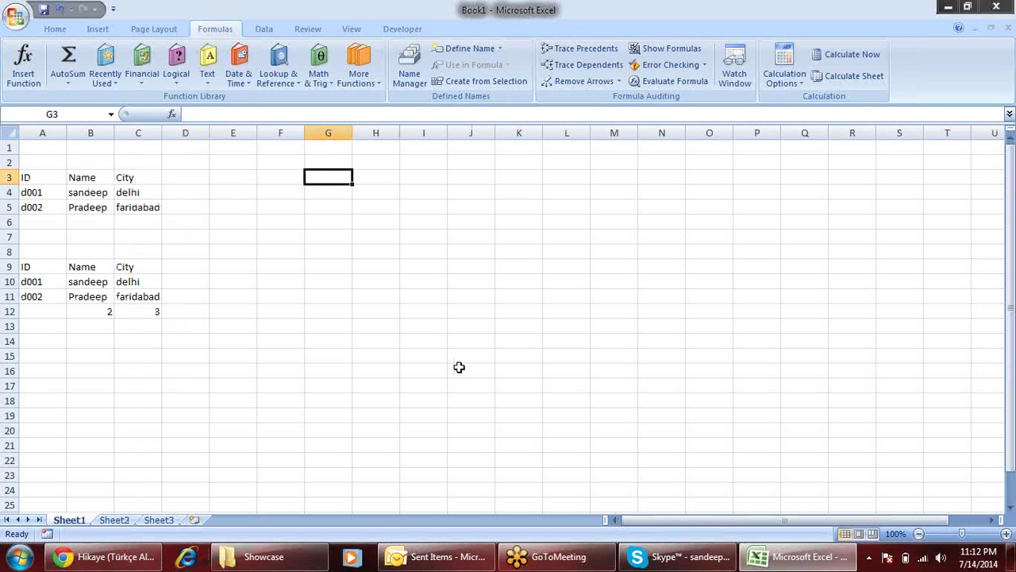
{"action": "type", "text": "sandeep"}
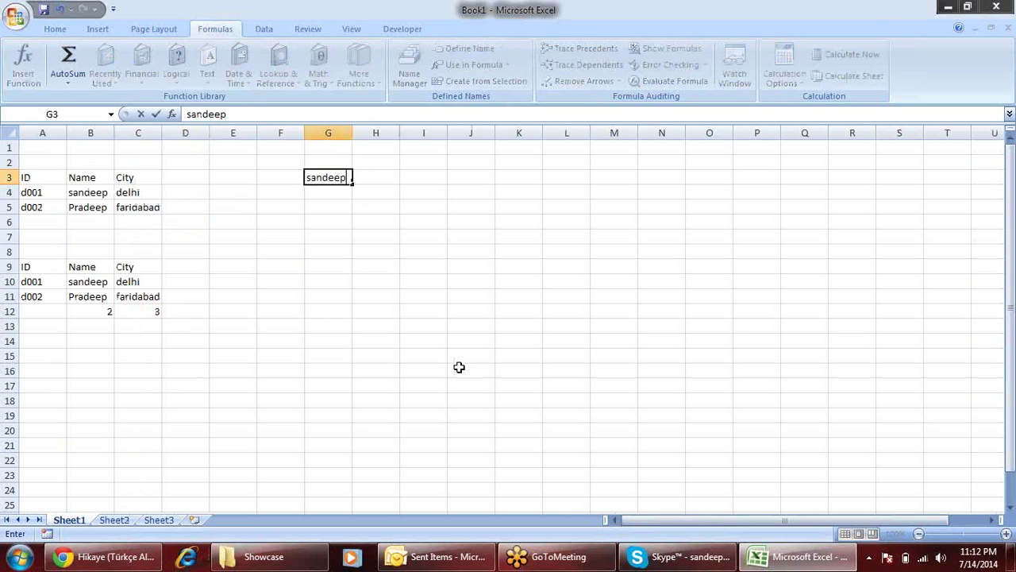
{"action": "key", "text": "Return"}
{"action": "key", "text": "Up"}
{"action": "key", "text": "F2"}
{"action": "key", "text": "BackSpace"}
{"action": "key", "text": "Return"}
- Give H5:O5 All Borders and narrow columns H through O
{"action": "key", "text": "Right"}
{"action": "key", "text": "Up"}
{"action": "type", "text": "=mi"}
{"action": "key", "text": "Escape"}
{"action": "key", "text": "Escape"}
{"action": "key", "text": "Down"}
{"action": "key", "text": "Down"}
{"action": "key", "text": "shift+Right"}
{"action": "key", "text": "shift+Right"}
{"action": "key", "text": "shift+Right"}
{"action": "key", "text": "shift+Right"}
{"action": "key", "text": "shift+Right"}
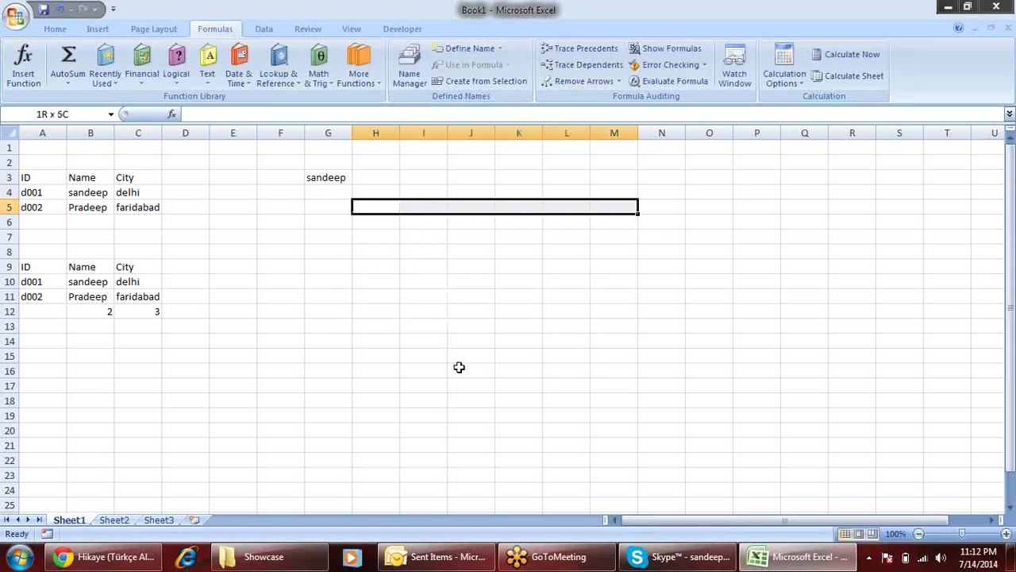
{"action": "key", "text": "shift+Right"}
{"action": "key", "text": "shift+Right"}
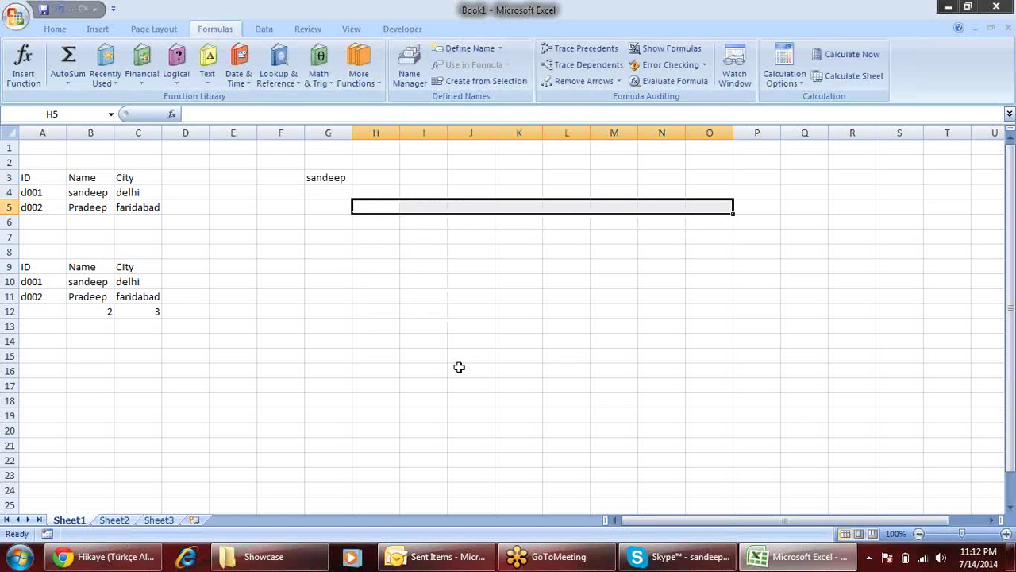
{"action": "key", "text": "alt+h"}
{"action": "key", "text": "b"}
{"action": "key", "text": "a"}
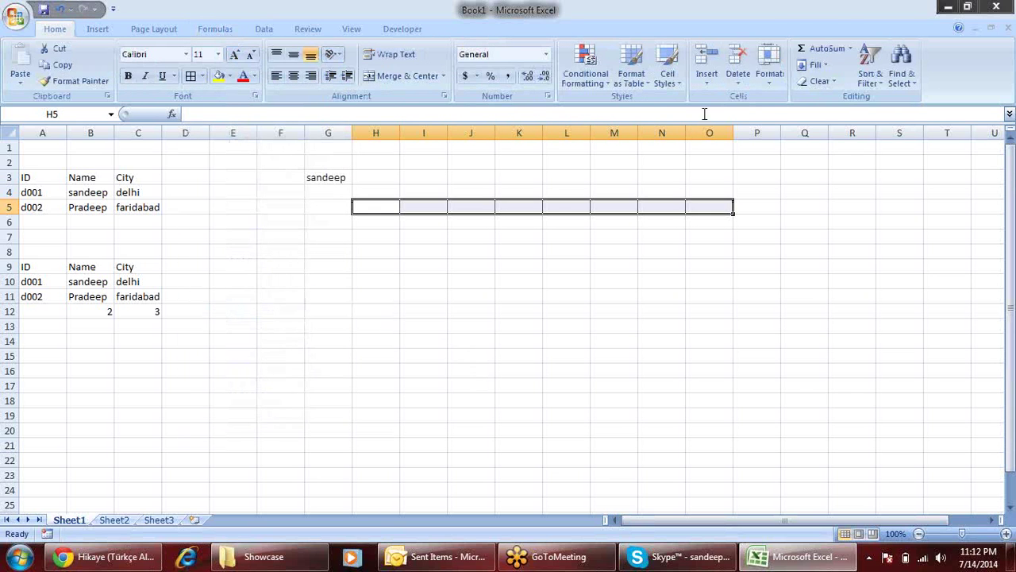
{"action": "mouse_move", "coordinate": [386, 132]}
{"action": "left_mouse_down"}
{"action": "mouse_move", "coordinate": [759, 127]}
{"action": "mouse_move", "coordinate": [714, 133]}
{"action": "left_mouse_up"}
{"action": "left_click", "coordinate": [640, 220]}
- Test =MID(G3,1,1) in H5 to pull the first letter
{"action": "left_click", "coordinate": [356, 207]}
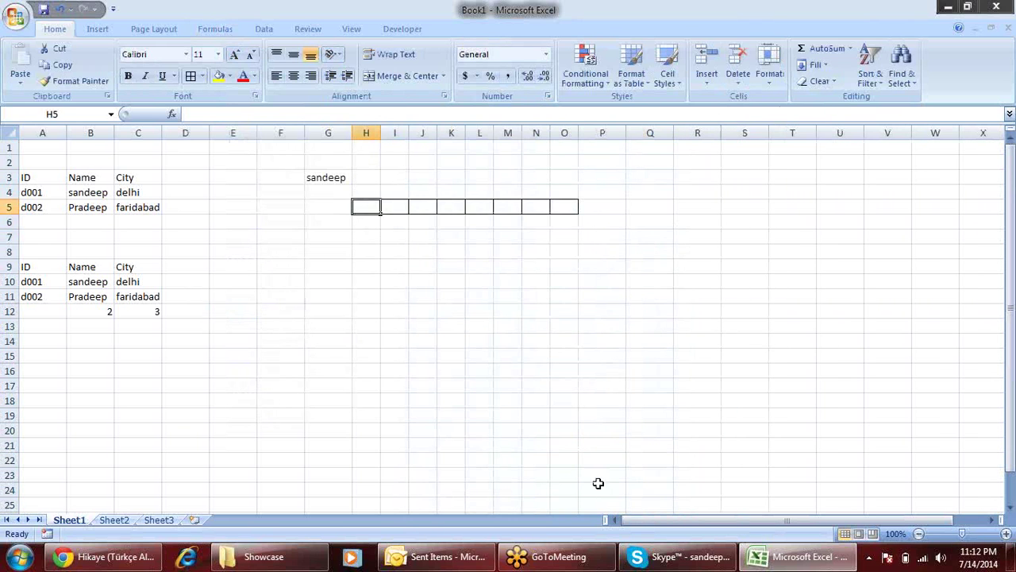
{"action": "type", "text": "=mid"}
{"action": "key", "text": "Tab"}
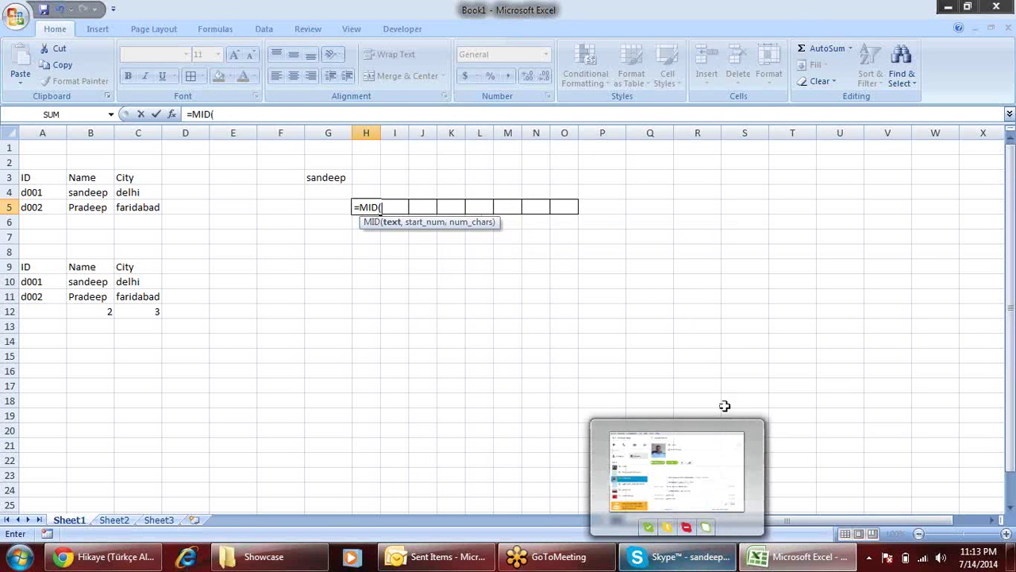
{"action": "left_click", "coordinate": [327, 179]}
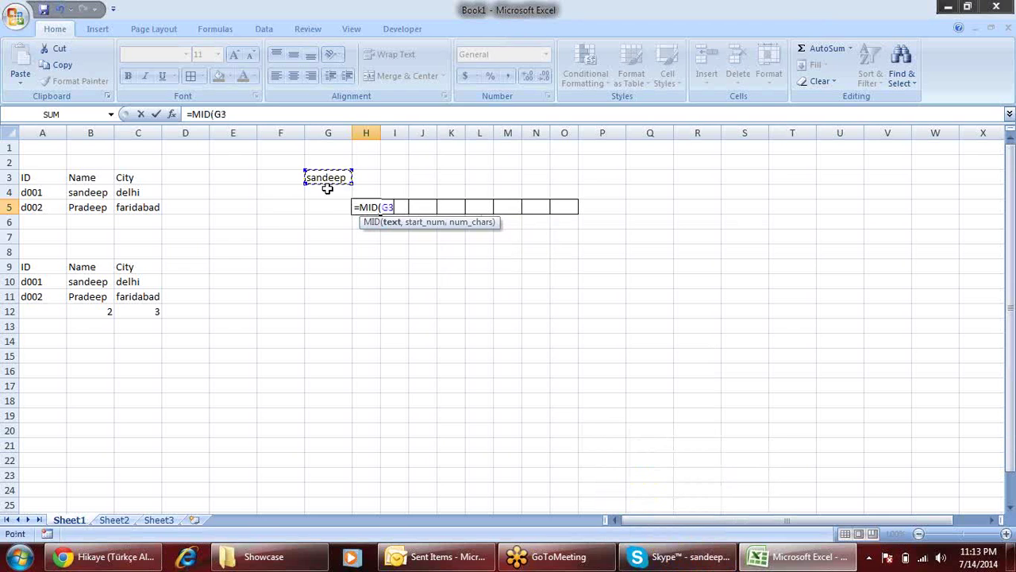
{"action": "type", "text": ","}
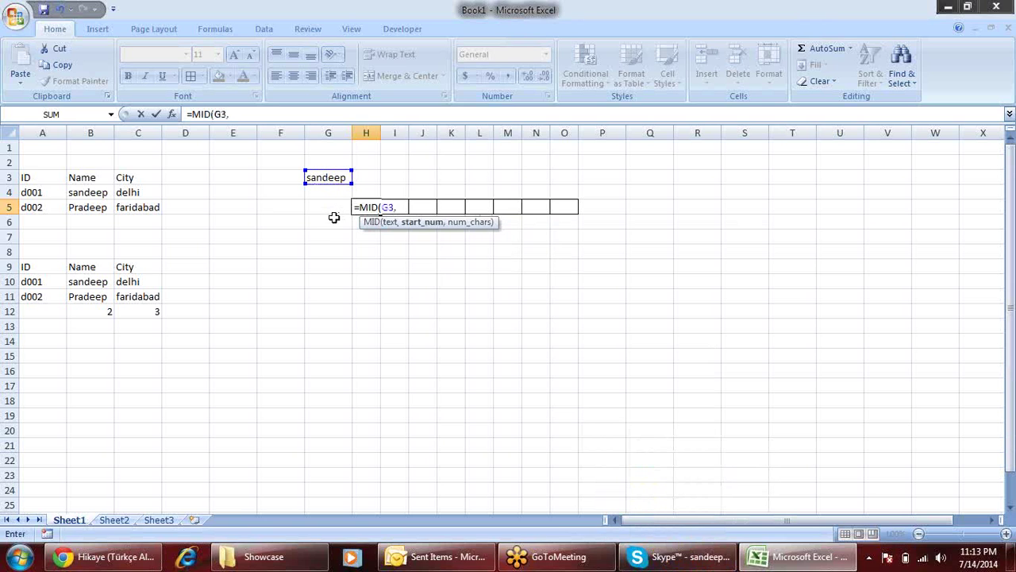
{"action": "type", "text": "1"}
{"action": "type", "text": ",1"}
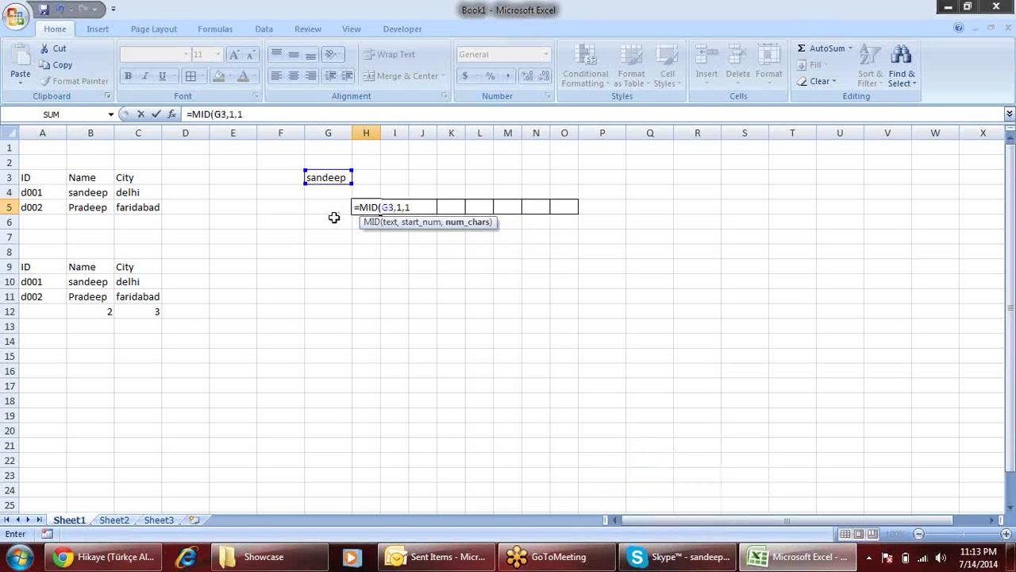
{"action": "key", "text": "Return"}
- Test =MID(G3,2,1) in I5 to pull the second letter
{"action": "key", "text": "Up"}
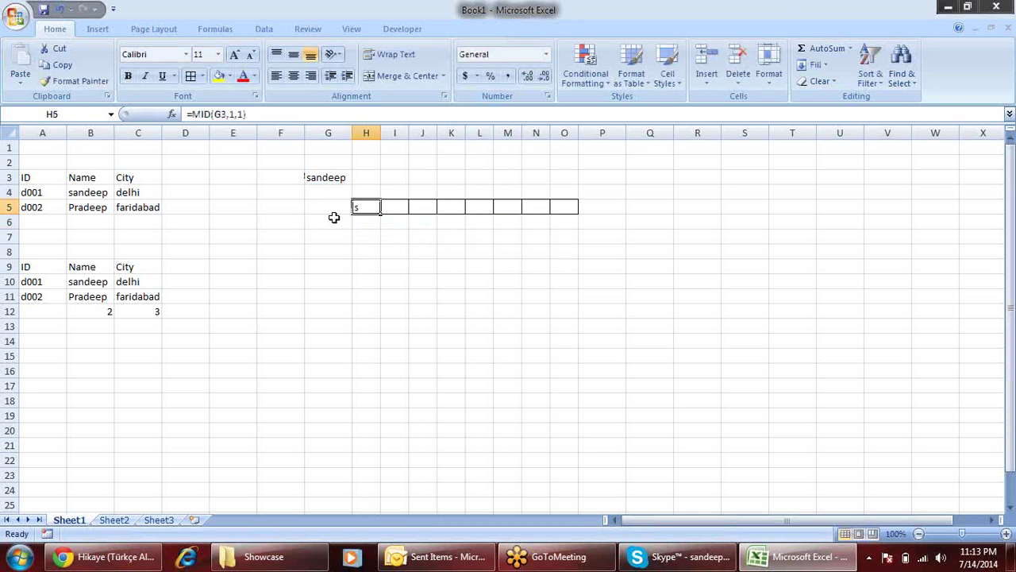
{"action": "key", "text": "Right"}
{"action": "type", "text": "="}
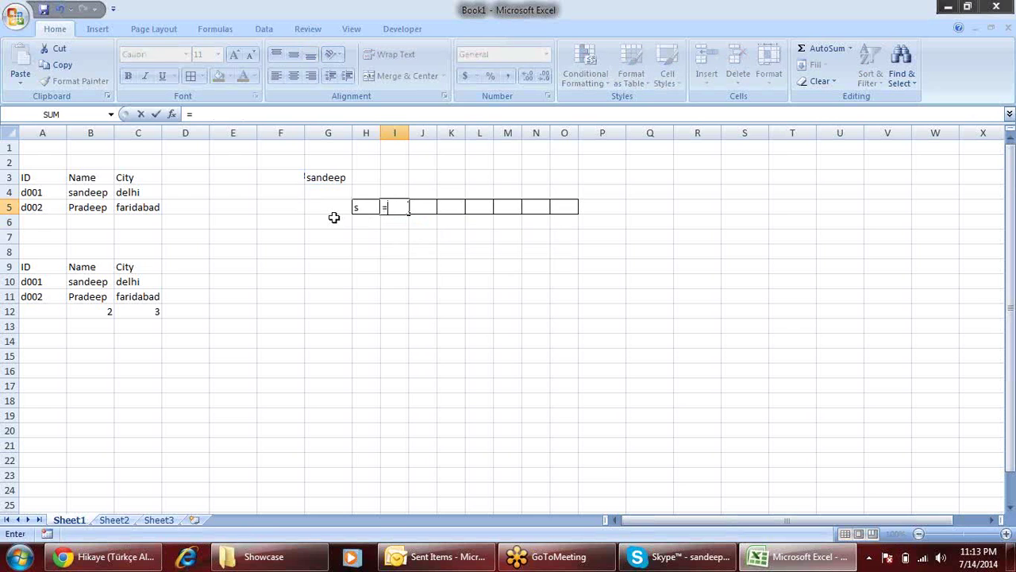
{"action": "type", "text": "mi"}
{"action": "key", "text": "Tab"}
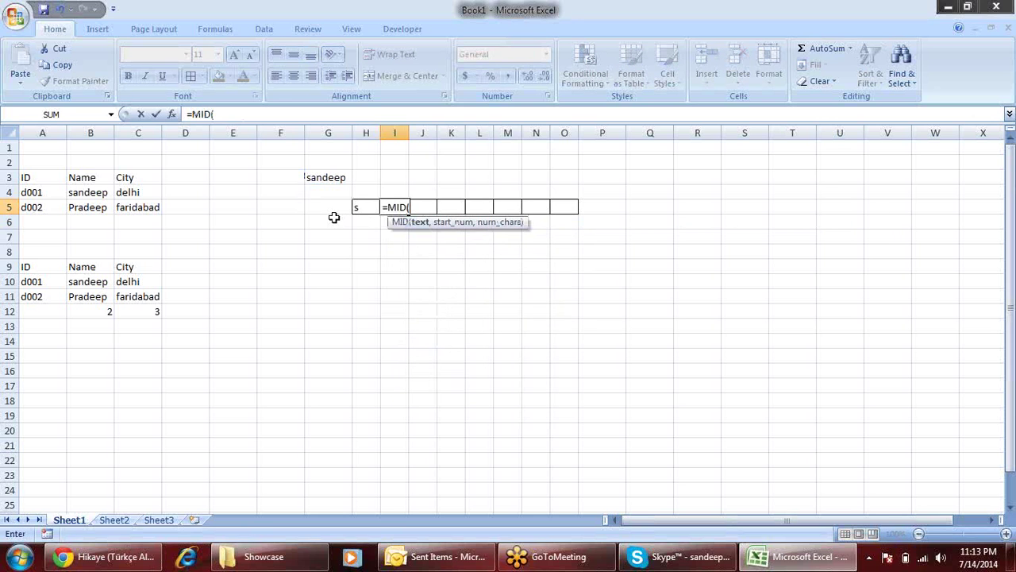
{"action": "key", "text": "Up"}
{"action": "key", "text": "Up"}
{"action": "key", "text": "Left"}
{"action": "key", "text": "Left"}
{"action": "type", "text": ",2,"}
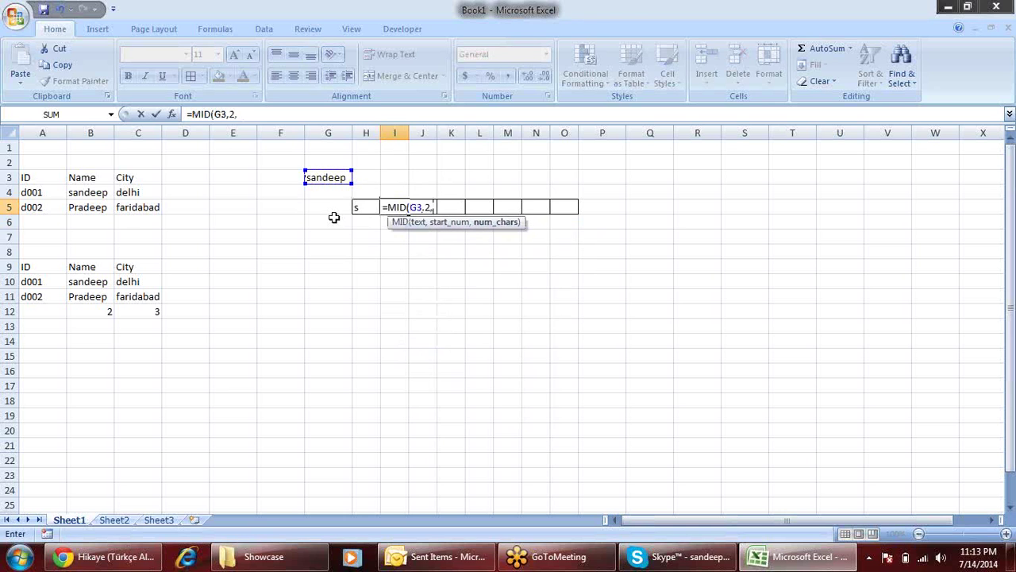
{"action": "type", "text": "1)"}
{"action": "key", "text": "Return"}
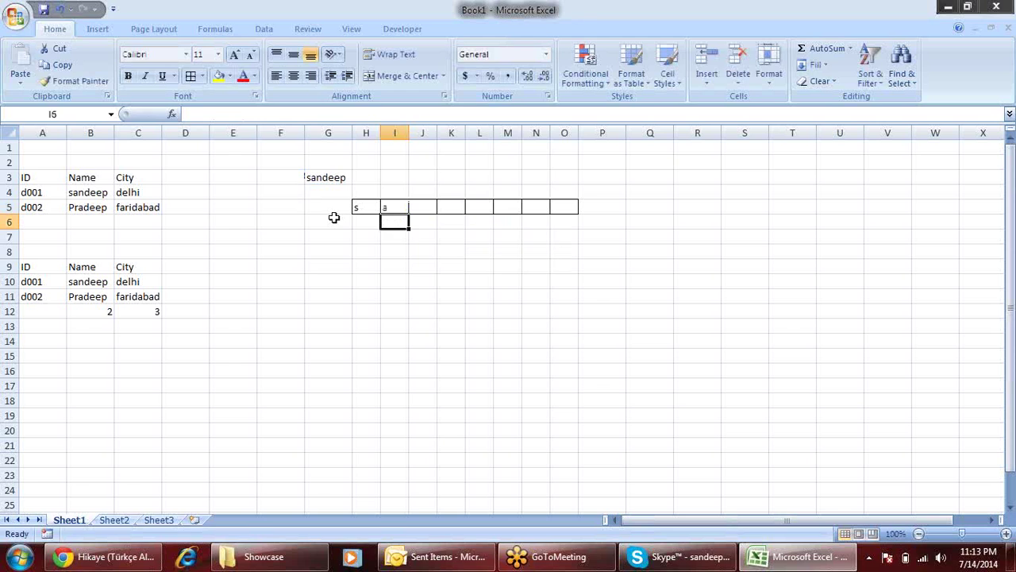
- Clear the two test MID results from H5:I5
{"action": "key", "text": "Up"}
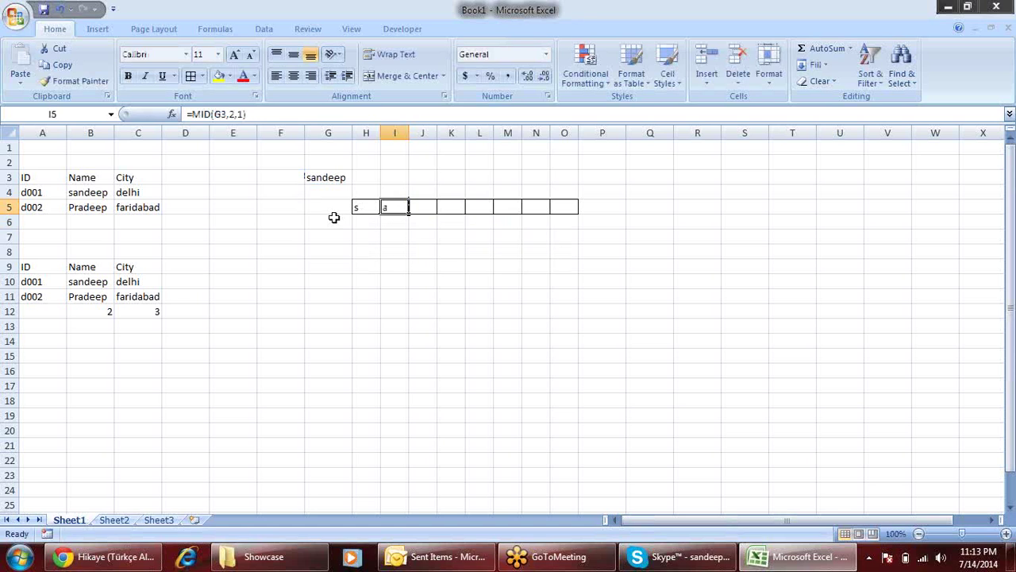
{"action": "key", "text": "Left"}
{"action": "key", "text": "shift+Right"}
{"action": "key", "text": "Delete"}
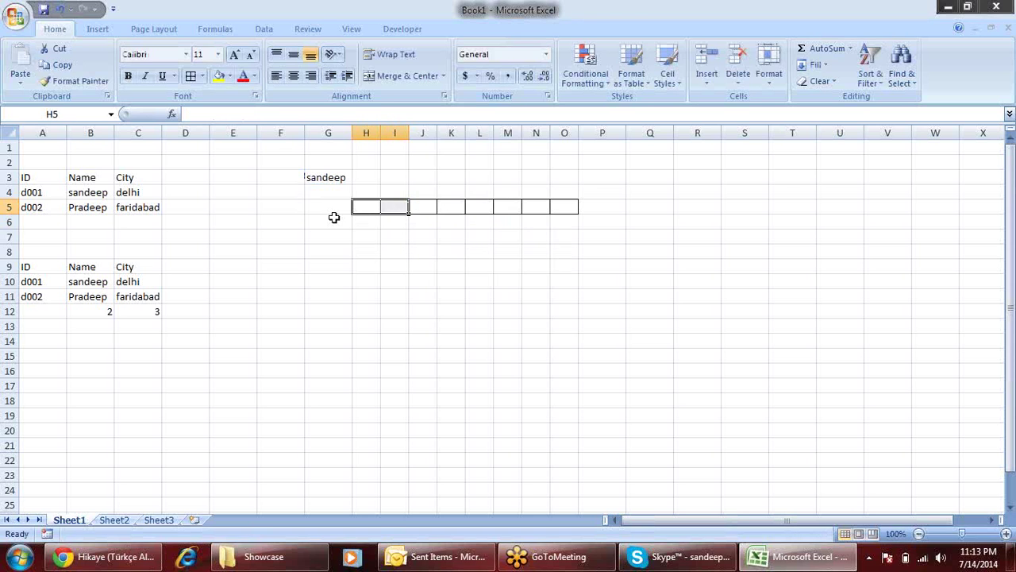
- Enter =MID(G3,{1,2,3,4,5,6,7},1) as an array formula across H5:O5, leaving #N/A in O5
{"action": "key", "text": "Left"}
{"action": "key", "text": "Right"}
{"action": "key", "text": "shift+Right"}
{"action": "key", "text": "shift+Right"}
{"action": "key", "text": "shift+Right"}
{"action": "key", "text": "shift+Right"}
{"action": "key", "text": "shift+Right"}
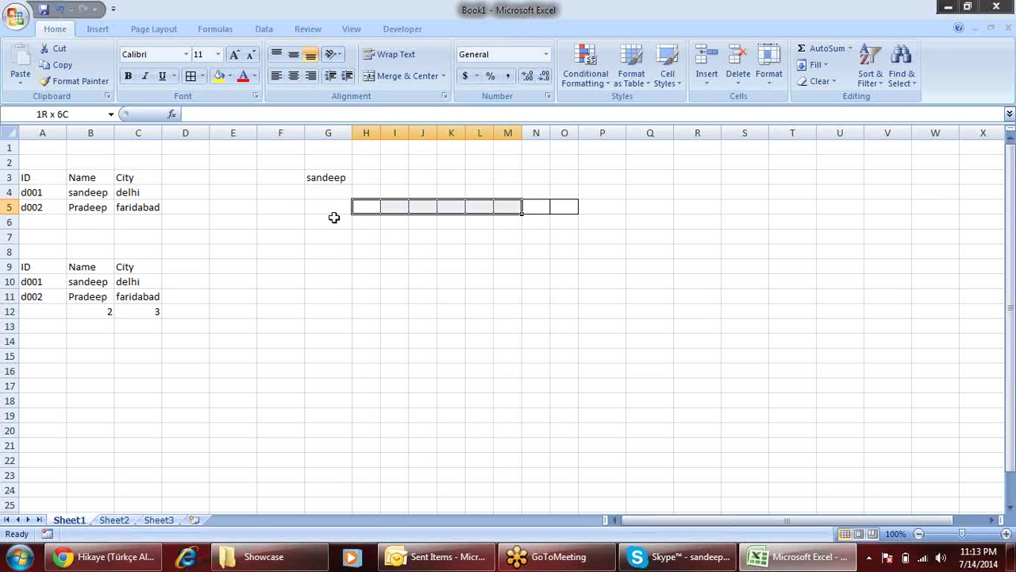
{"action": "key", "text": "shift+Right"}
{"action": "key", "text": "shift+Right"}
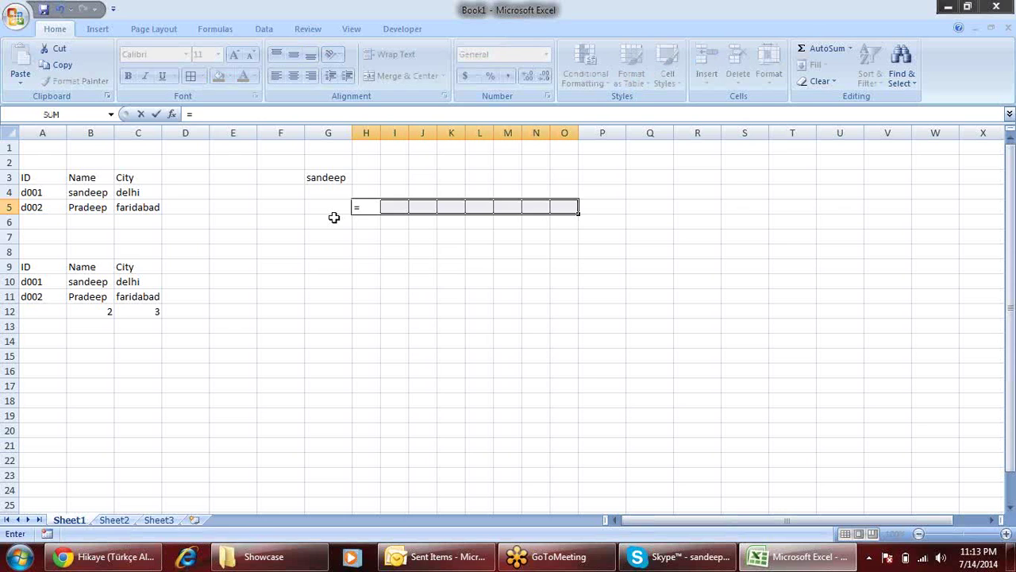
{"action": "type", "text": "mid"}
{"action": "key", "text": "Tab"}
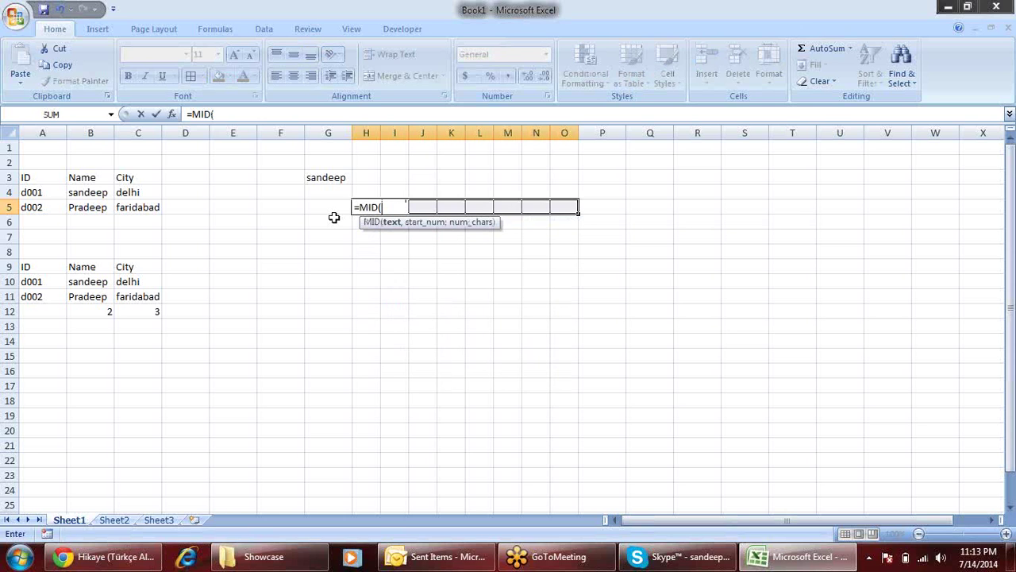
{"action": "key", "text": "Up"}
{"action": "key", "text": "Up"}
{"action": "key", "text": "Left"}
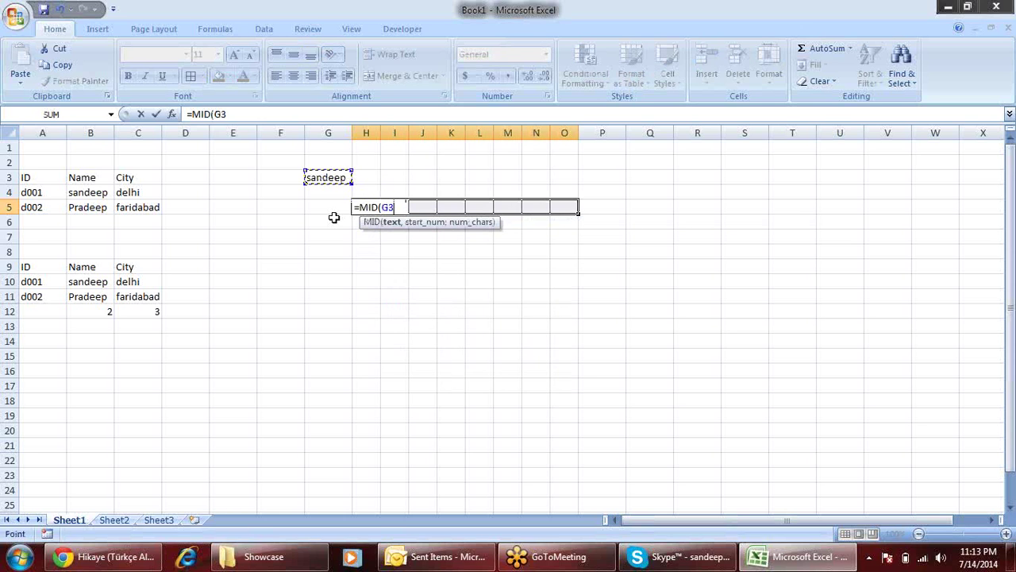
{"action": "type", "text": ","}
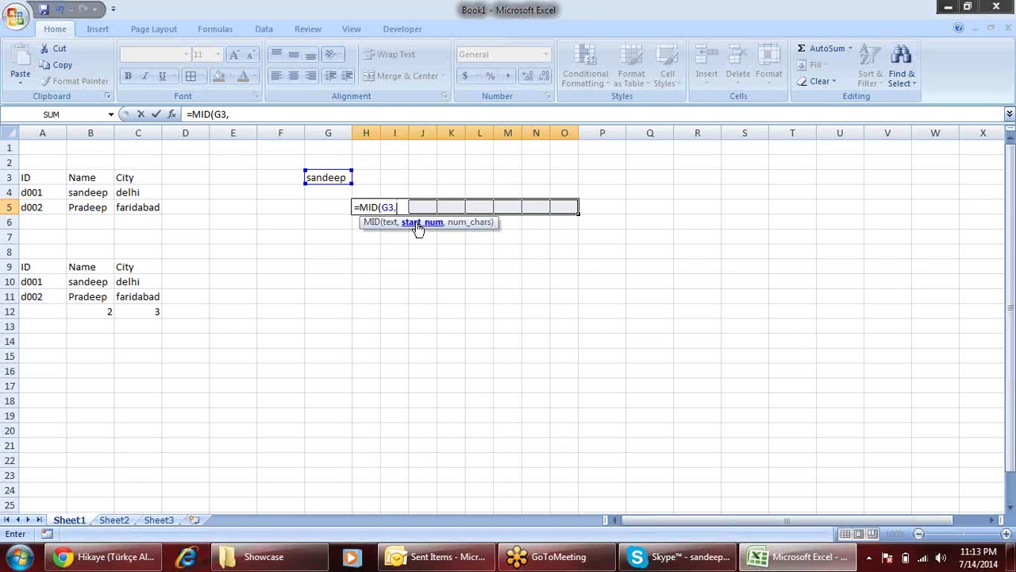
{"action": "type", "text": "f"}
{"action": "type", "text": "1,2"}
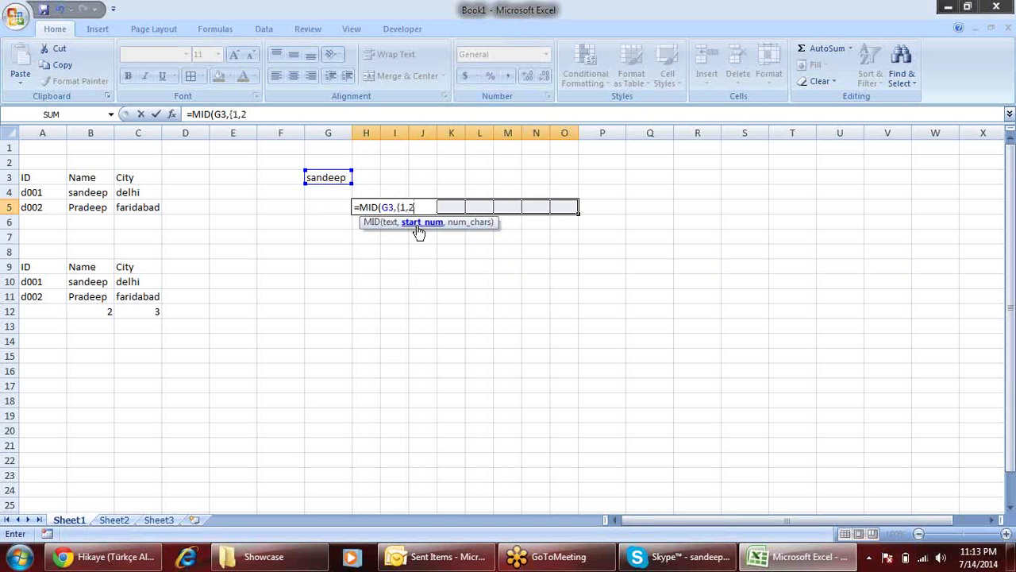
{"action": "type", "text": ",3,"}
{"action": "type", "text": ",4,5,6,7"}
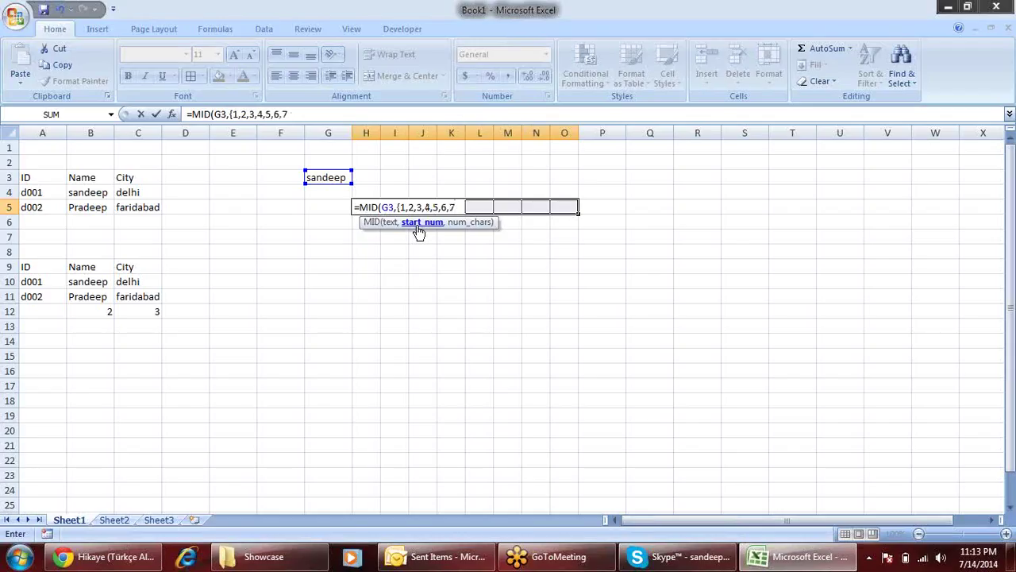
{"action": "type", "text": "},1"}
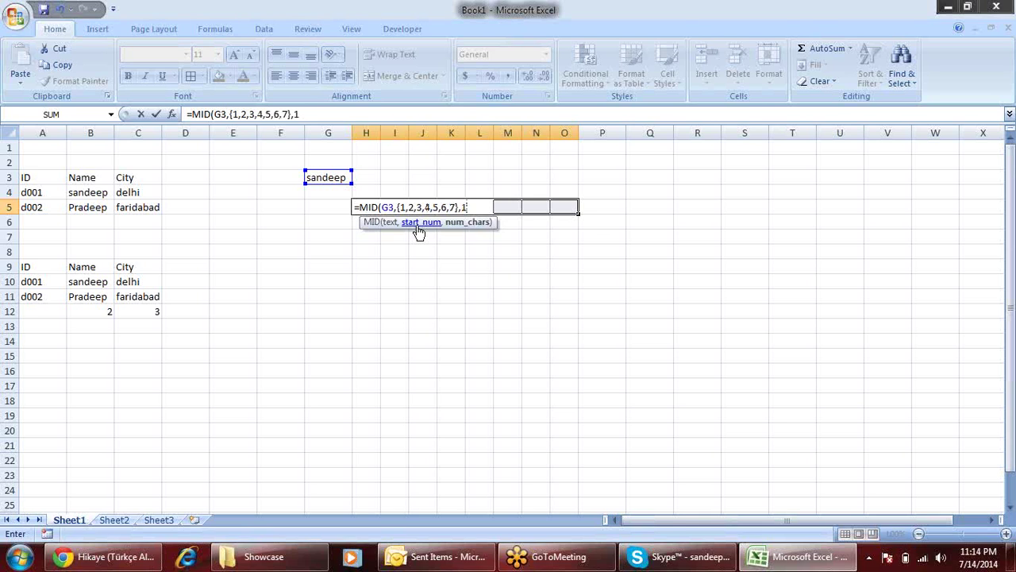
{"action": "type", "text": ")"}
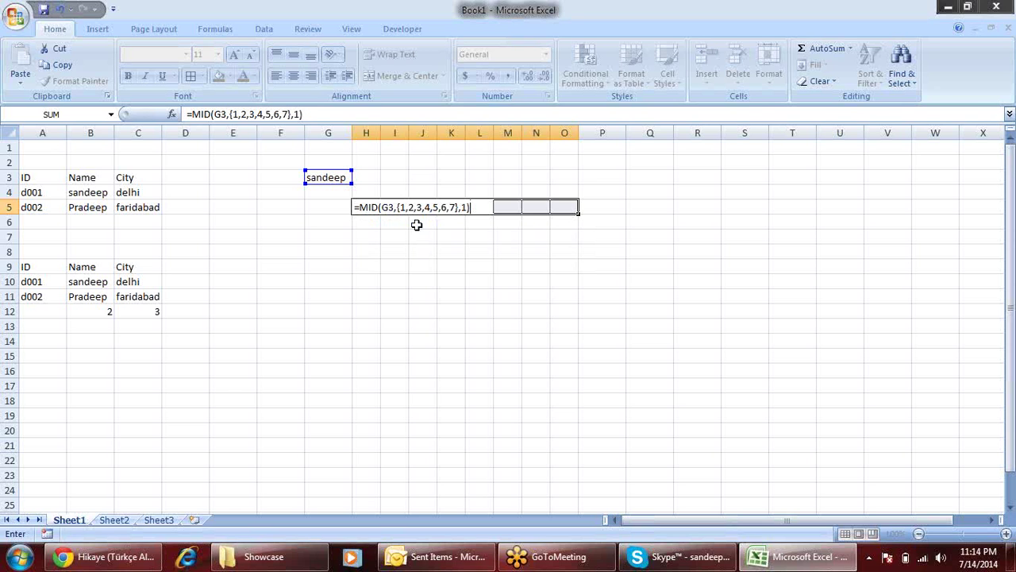
{"action": "key", "text": "ctrl+shift+Return"}
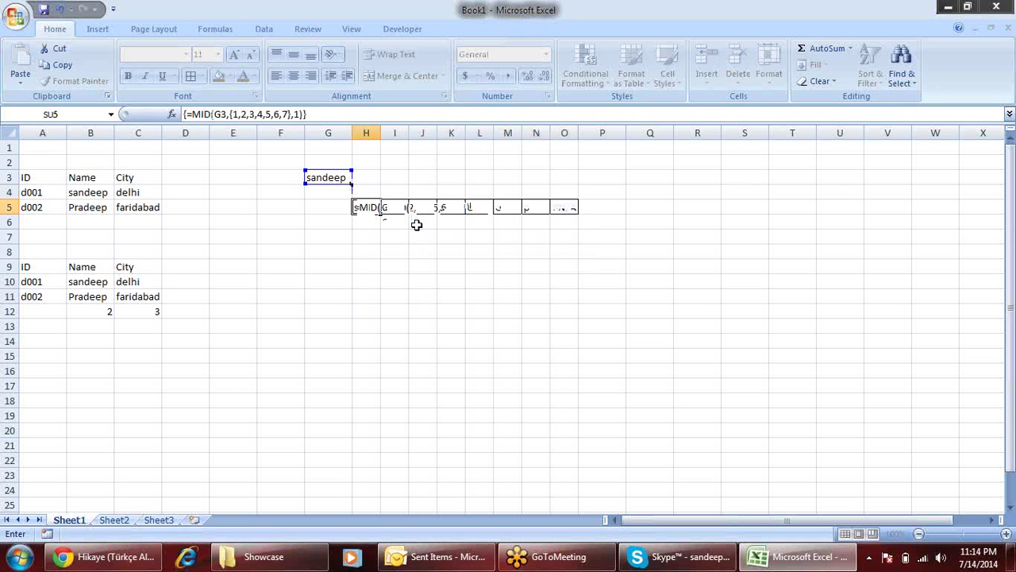
{"action": "key", "text": "F2"}
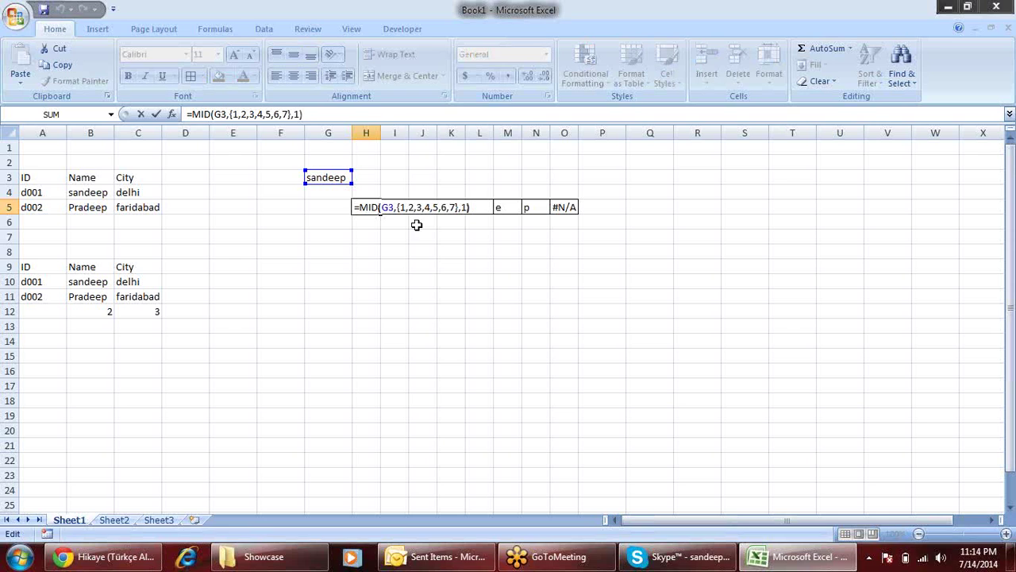
- Swap the position constant for ROW(1:7), giving {=MID(G3,ROW(1:7),1)}, which shows s everywhere
{"action": "key", "text": "Left"}
{"action": "key", "text": "Left"}
{"action": "key", "text": "Left"}
{"action": "key", "text": "BackSpace"}
{"action": "key", "text": "BackSpace"}
{"action": "key", "text": "BackSpace"}
{"action": "key", "text": "BackSpace"}
{"action": "key", "text": "BackSpace"}
{"action": "key", "text": "BackSpace"}
{"action": "key", "text": "BackSpace"}
{"action": "key", "text": "BackSpace"}
{"action": "key", "text": "BackSpace"}
{"action": "key", "text": "BackSpace"}
{"action": "key", "text": "BackSpace"}
{"action": "key", "text": "BackSpace"}
{"action": "key", "text": "BackSpace"}
{"action": "key", "text": "BackSpace"}
{"action": "key", "text": "BackSpace"}
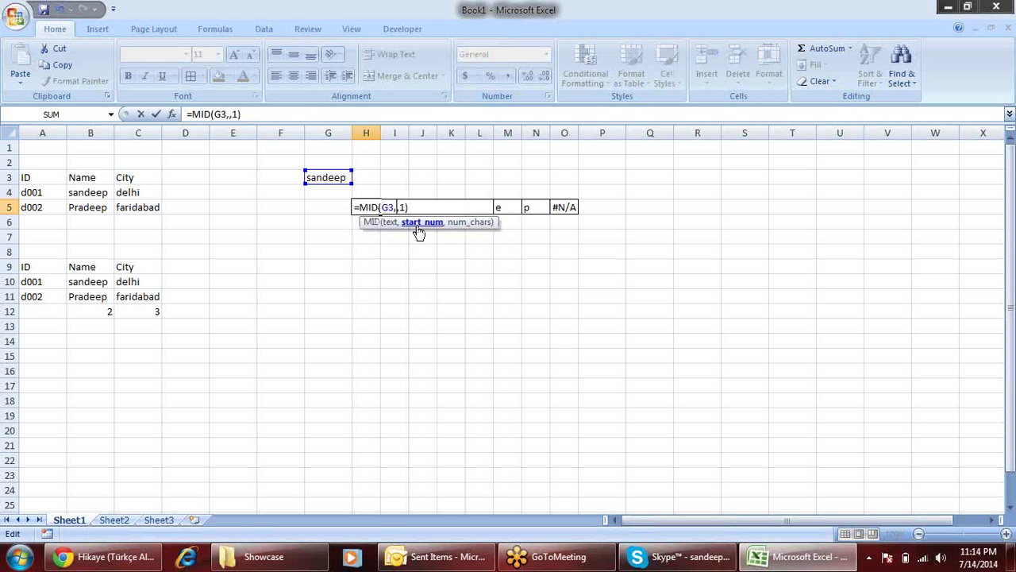
{"action": "type", "text": "row"}
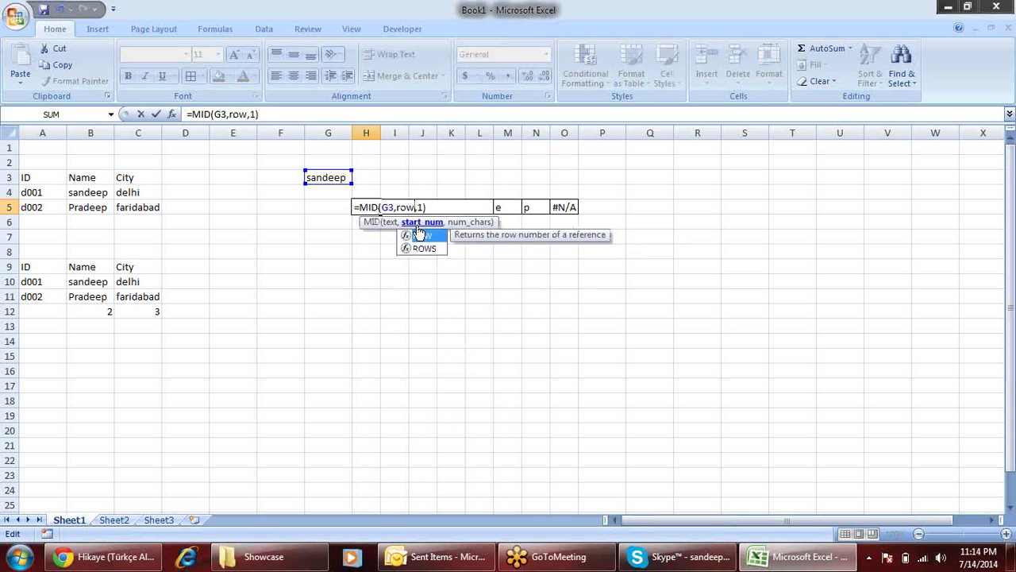
{"action": "double_click", "coordinate": [418, 234]}
{"action": "type", "text": "1:7)"}
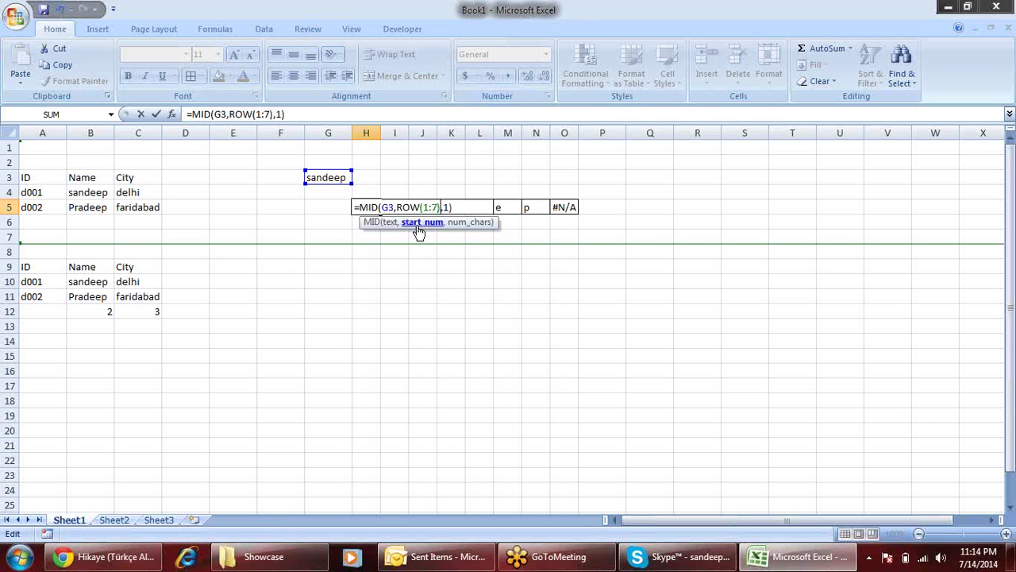
{"action": "key", "text": "ctrl+shift+Return"}
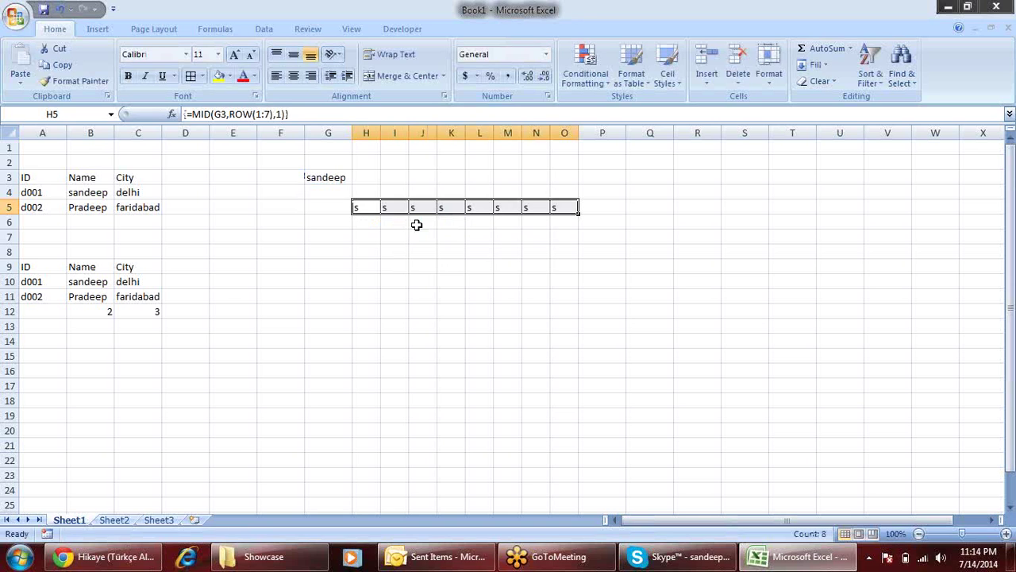
{"action": "key", "text": "Down"}
{"action": "key", "text": "Up"}
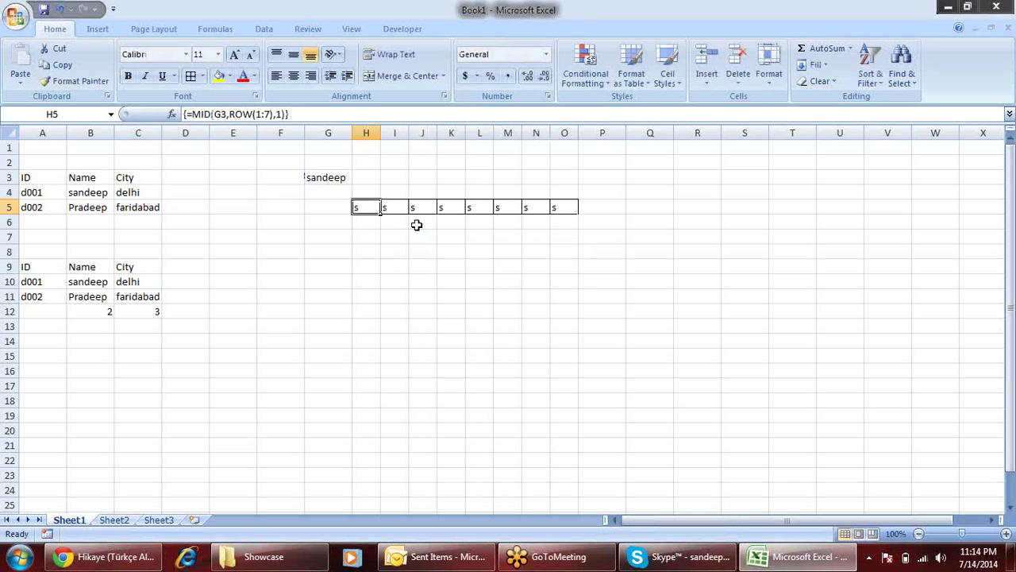
- Change ROW to COLUMN in the H5:O5 array formula, re-entered with Ctrl+Shift+Enter
{"action": "key", "text": "F2"}
{"action": "key", "text": "Return"}
{"action": "key", "text": "Escape"}
{"action": "key", "text": "shift+Right"}
{"action": "key", "text": "shift+Right"}
{"action": "key", "text": "shift+Right"}
{"action": "key", "text": "shift+Right"}
{"action": "key", "text": "shift+Right"}
{"action": "key", "text": "shift+Right"}
{"action": "key", "text": "shift+Right"}
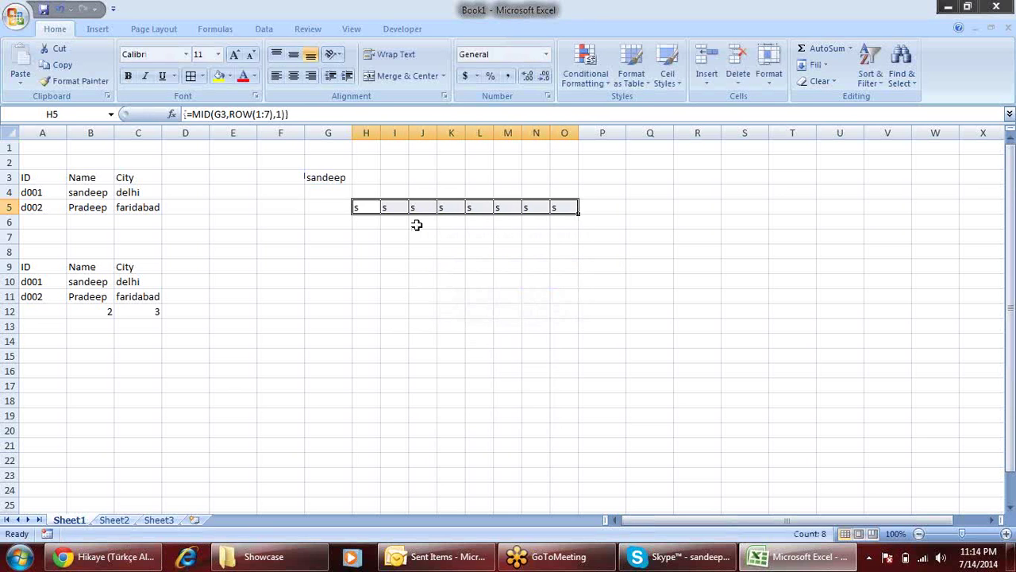
{"action": "key", "text": "F2"}
{"action": "key", "text": "Left"}
{"action": "key", "text": "Left"}
{"action": "key", "text": "Left"}
{"action": "key", "text": "Left"}
{"action": "key", "text": "Left"}
{"action": "key", "text": "BackSpace"}
{"action": "key", "text": "BackSpace"}
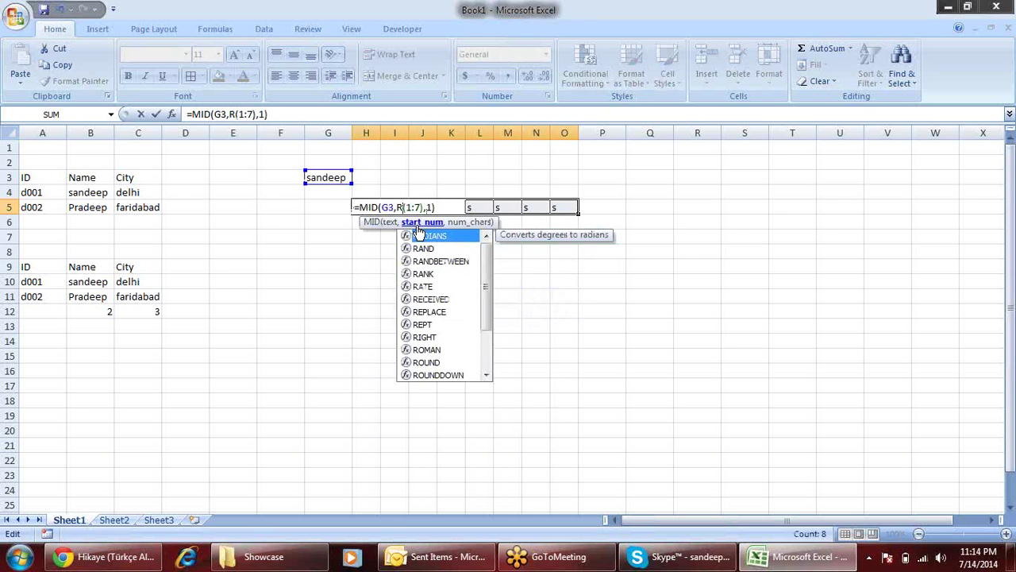
{"action": "key", "text": "BackSpace"}
{"action": "type", "text": "COLUMN"}
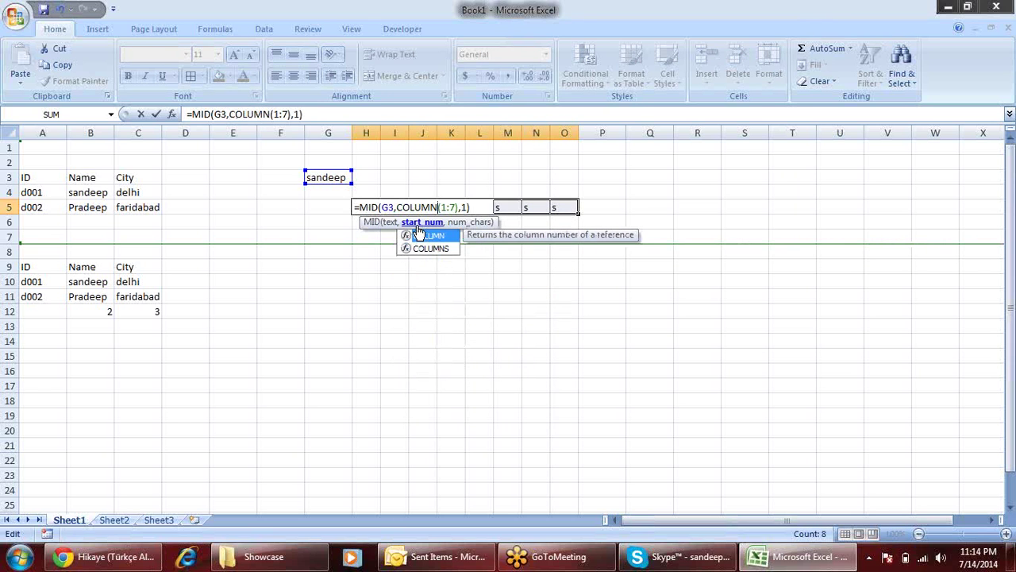
{"action": "key", "text": "ctrl+shift+Return"}
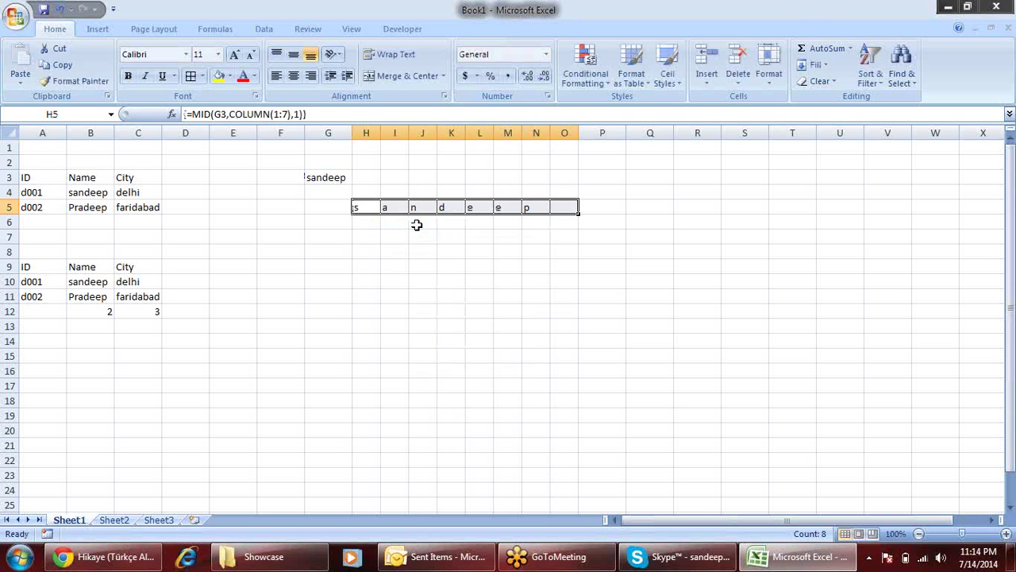
- Check the letter results across H5, I5 and the other row 5 cells
{"action": "key", "text": "Down"}
{"action": "key", "text": "Up"}
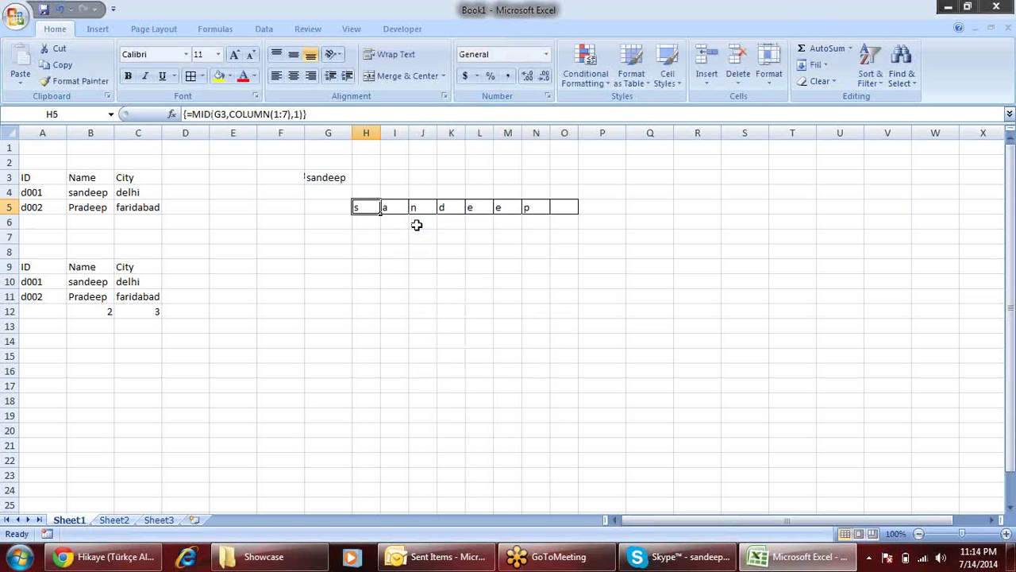
{"action": "key", "text": "Right"}
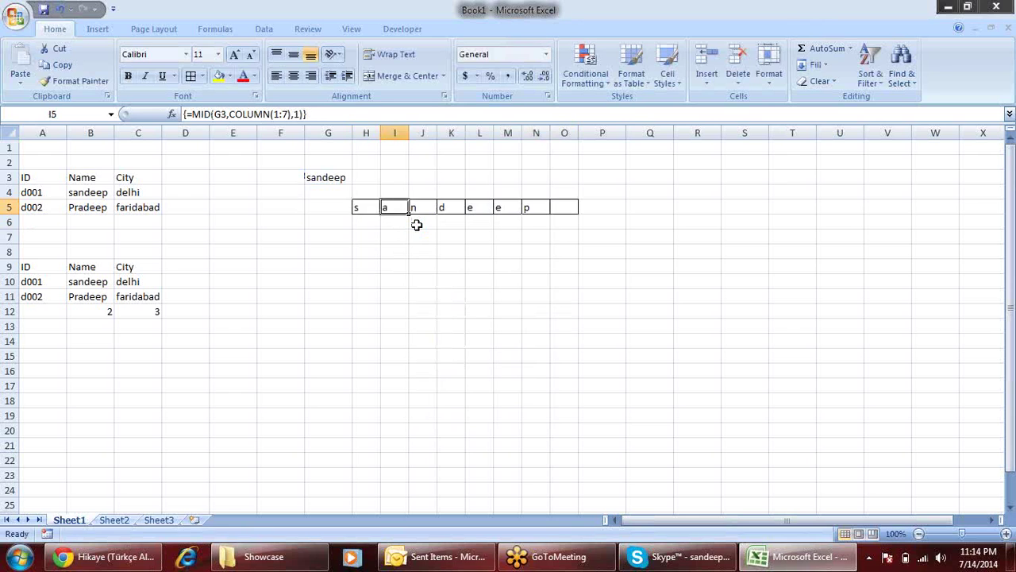
{"action": "key", "text": "Right"}
{"action": "key", "text": "Right"}
{"action": "key", "text": "Right"}
{"action": "key", "text": "Right"}
{"action": "key", "text": "Left"}
{"action": "key", "text": "Left"}
{"action": "key", "text": "Left"}
{"action": "key", "text": "Left"}
{"action": "key", "text": "Left"}
{"action": "key", "text": "Left"}
- Test the formula by entering pradeep, then himesh, in G3
{"action": "key", "text": "Up"}
{"action": "key", "text": "Up"}
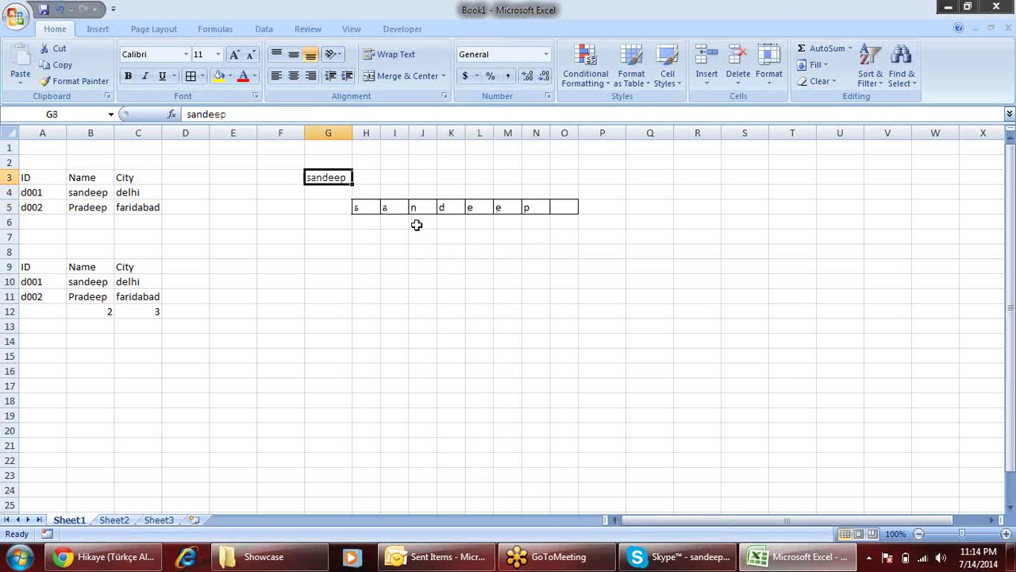
{"action": "type", "text": "pradeep"}
{"action": "key", "text": "Return"}
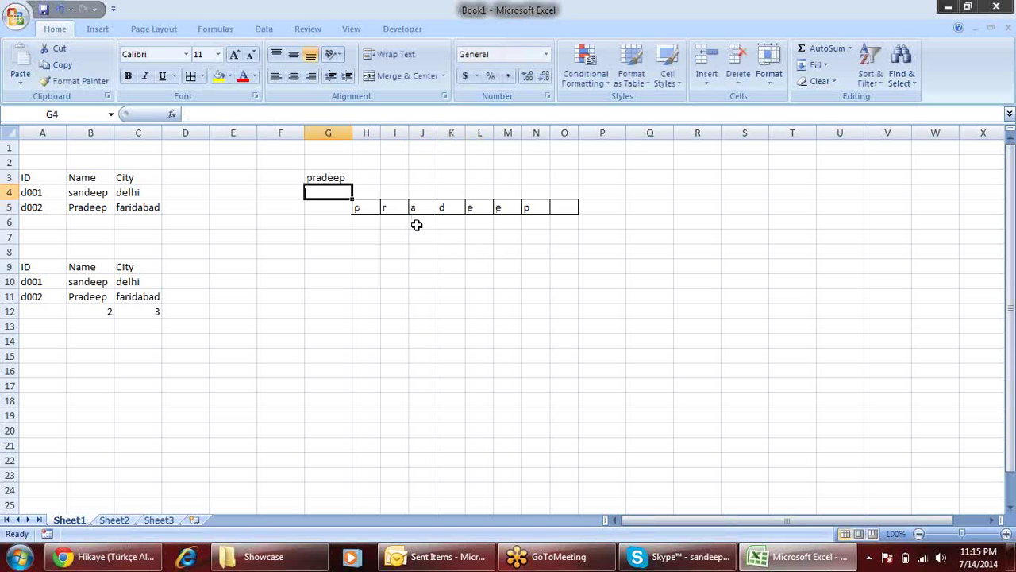
{"action": "key", "text": "Up"}
{"action": "type", "text": "himesh"}
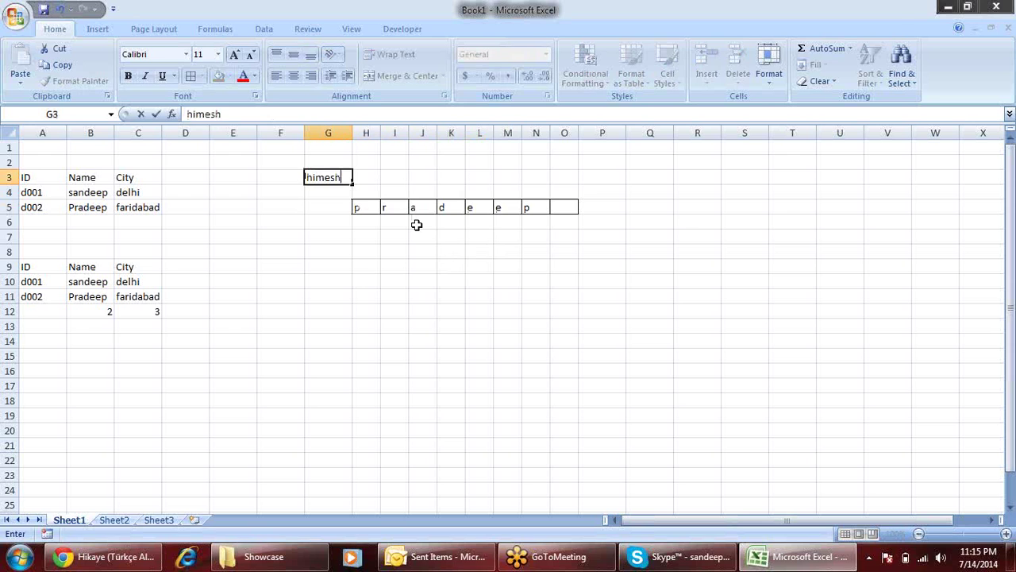
{"action": "key", "text": "Return"}
{"action": "key", "text": "Up"}
{"action": "key", "text": "Right"}
{"action": "key", "text": "Down"}
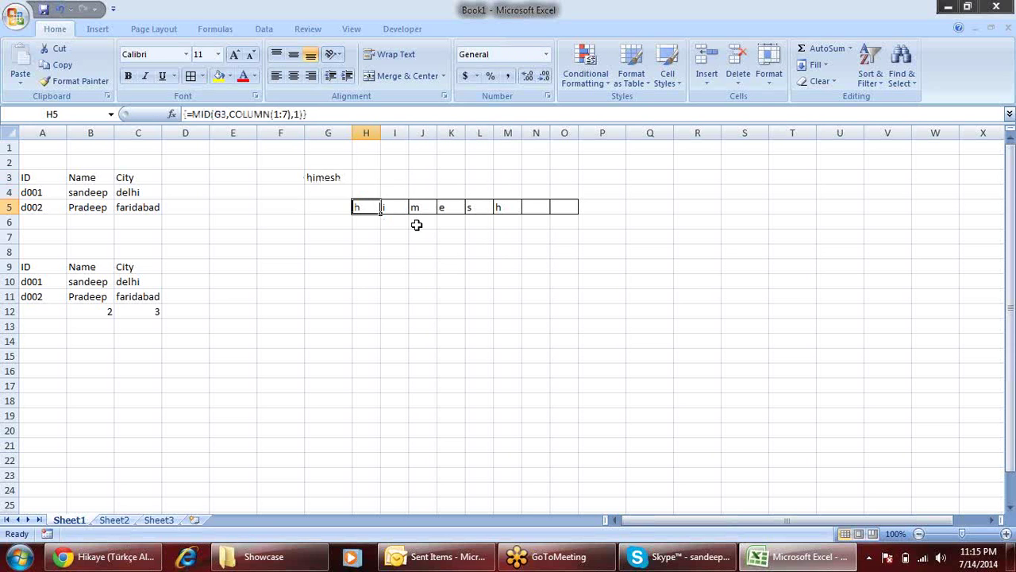
{"action": "key", "text": "F2"}
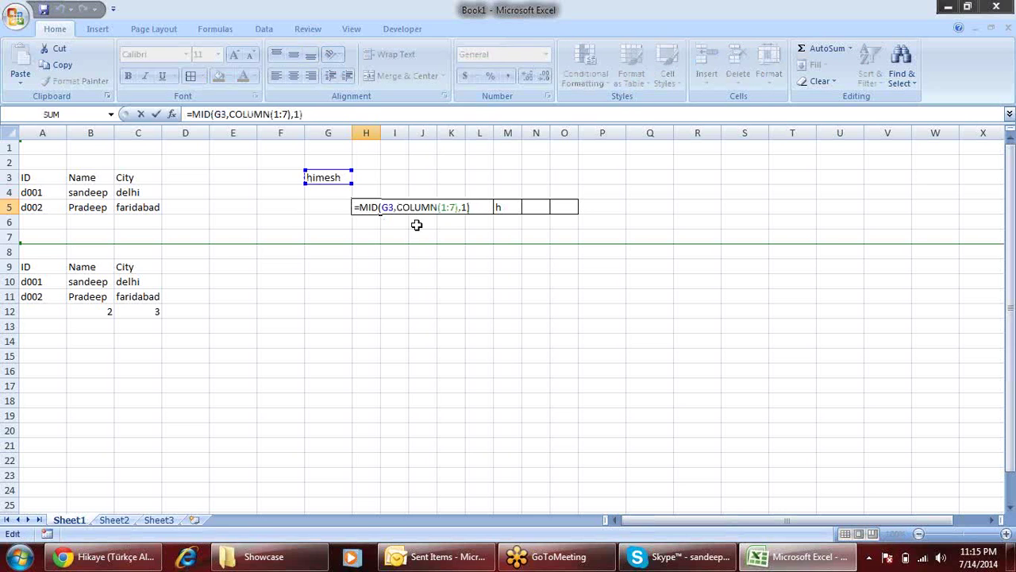
- Wrap the H5:O5 array formula in UPPER( ) and re-enter it as an array
{"action": "key", "text": "Right"}
{"action": "key", "text": "Right"}
{"action": "key", "text": "Right"}
{"action": "key", "text": "Right"}
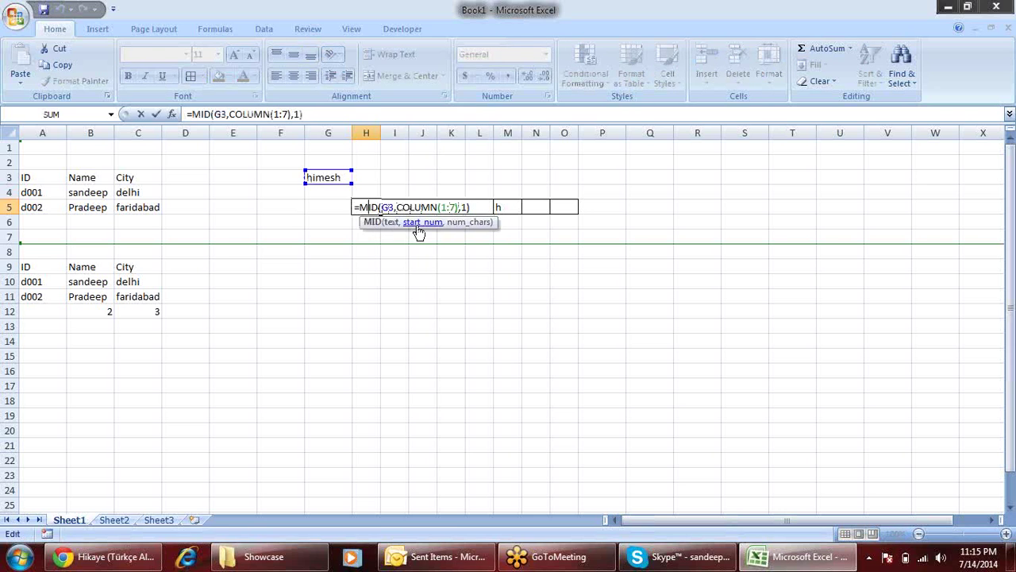
{"action": "key", "text": "Home"}
{"action": "type", "text": "upper("}
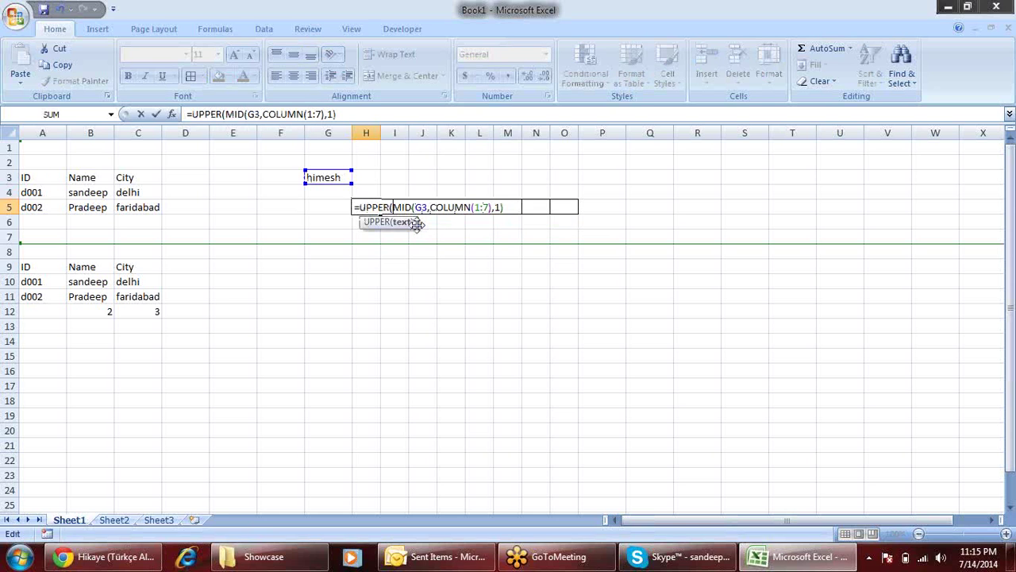
{"action": "key", "text": "Right"}
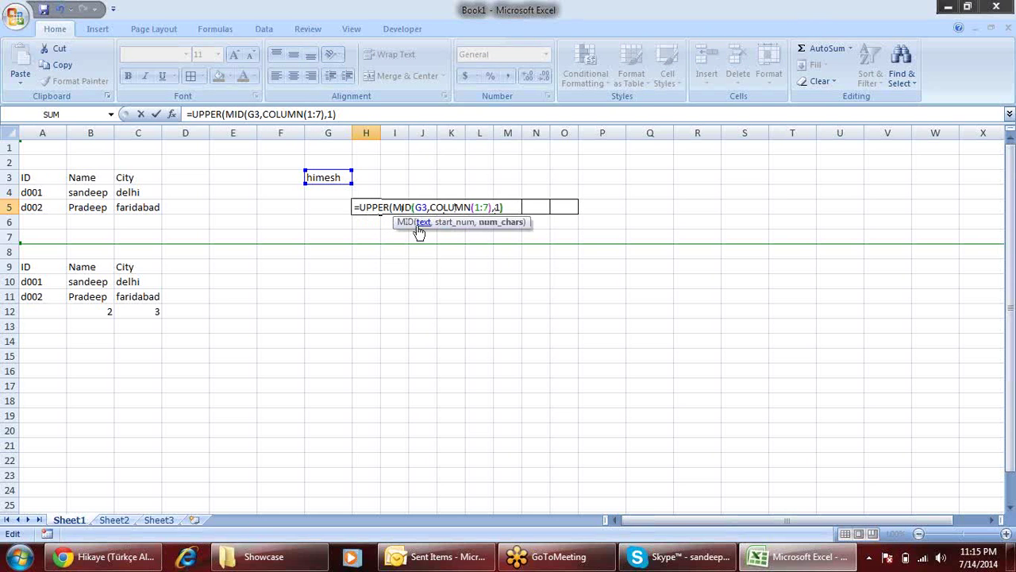
{"action": "key", "text": "End"}
{"action": "type", "text": ")"}
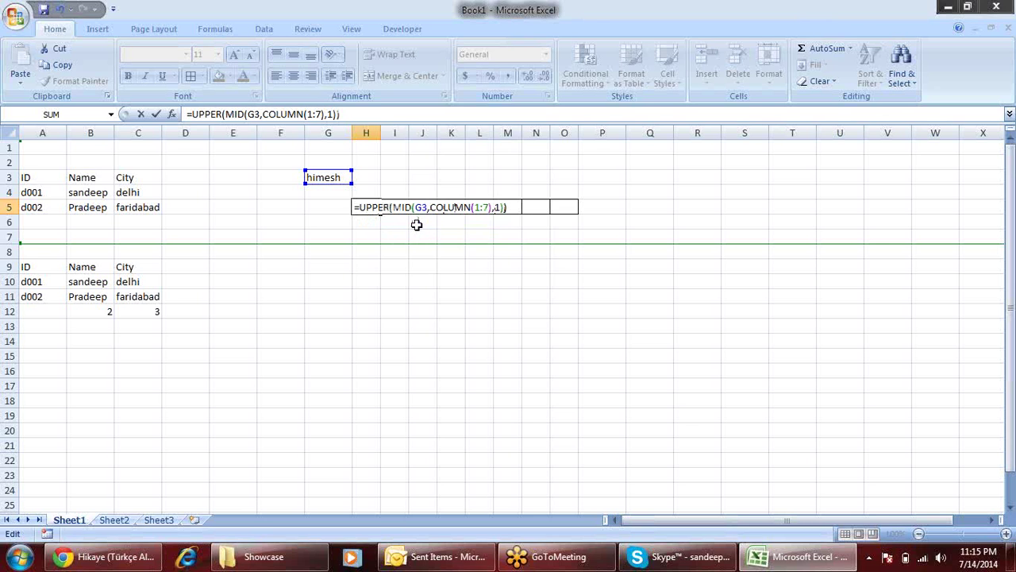
{"action": "key", "text": "ctrl+shift+Return"}
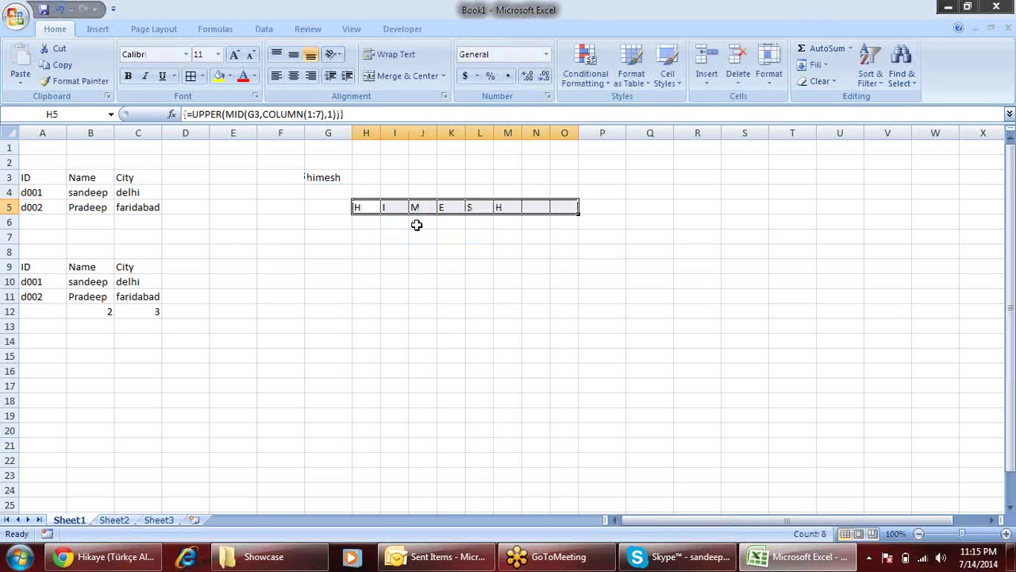
- Set the name in G3 back to sandeep
{"action": "key", "text": "Up"}
{"action": "key", "text": "Up"}
{"action": "key", "text": "Left"}
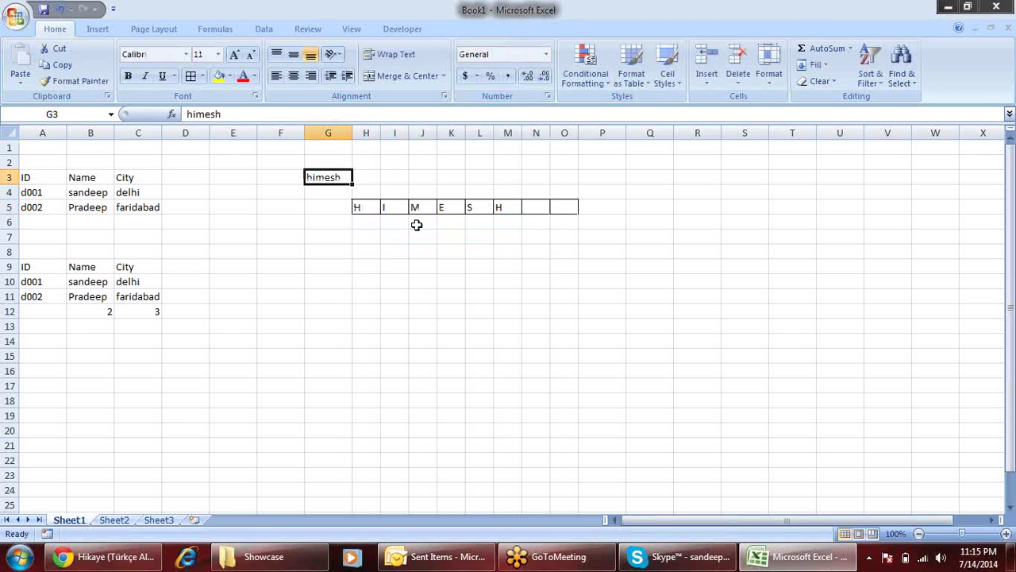
{"action": "type", "text": "sandeep"}
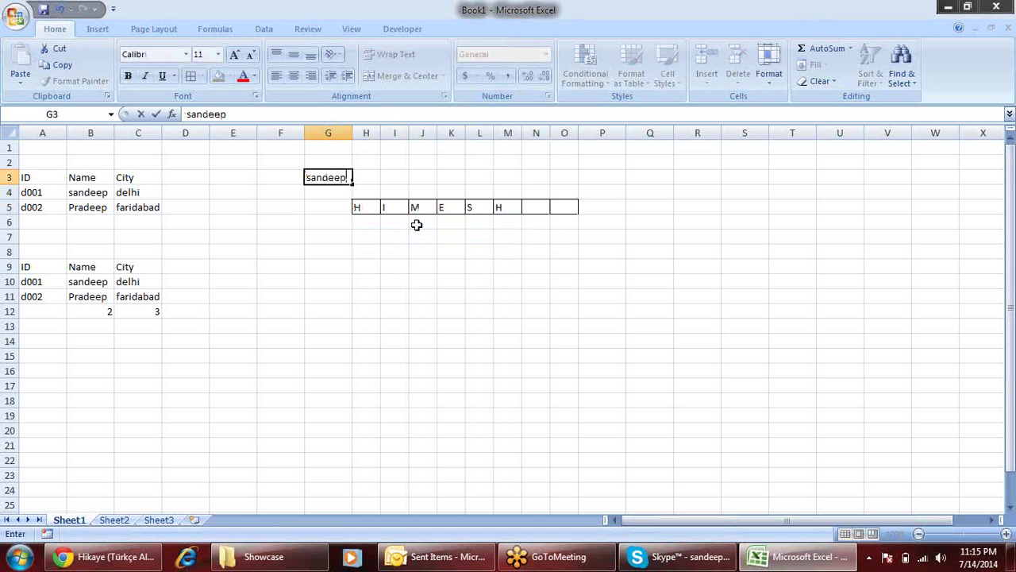
{"action": "key", "text": "Return"}
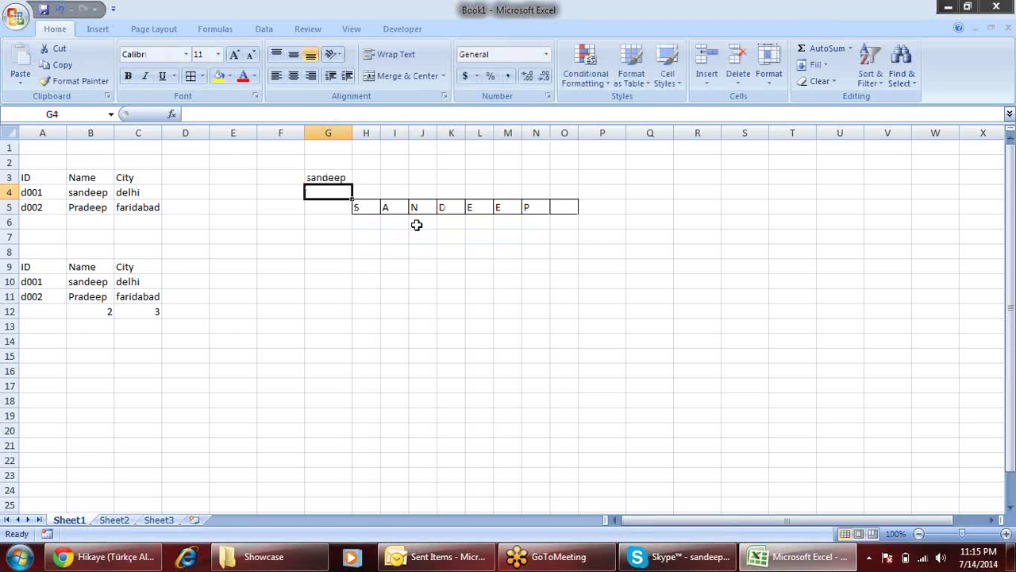
- Edit the H5 formula to delete the 7 from COLUMN(1:7), leaving COLUMN(1:)
{"action": "key", "text": "Down"}
{"action": "key", "text": "Right"}
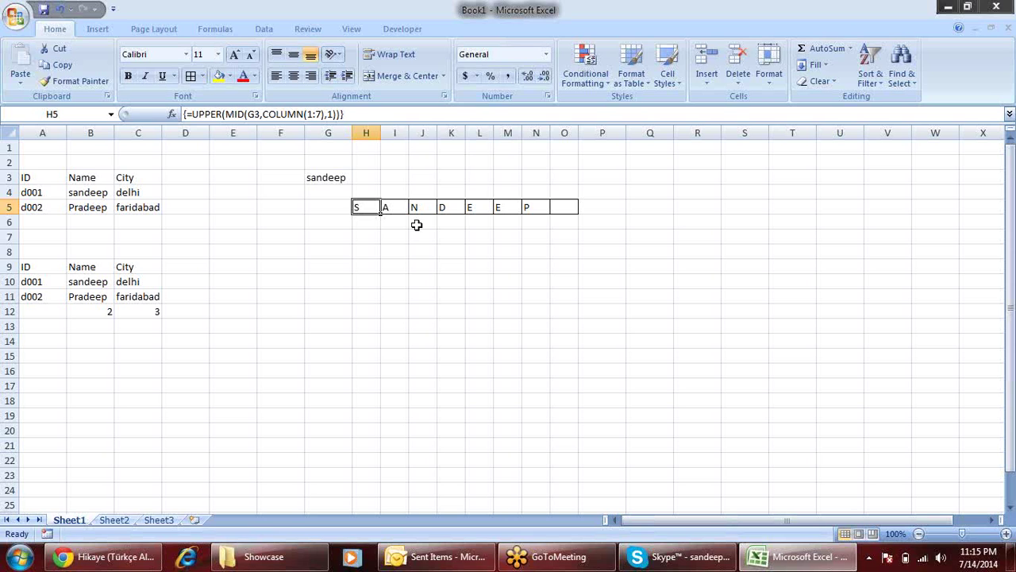
{"action": "key", "text": "Right"}
{"action": "key", "text": "Left"}
{"action": "key", "text": "F2"}
{"action": "key", "text": "Left"}
{"action": "key", "text": "Left"}
{"action": "key", "text": "Left"}
{"action": "key", "text": "Left"}
{"action": "key", "text": "Left"}
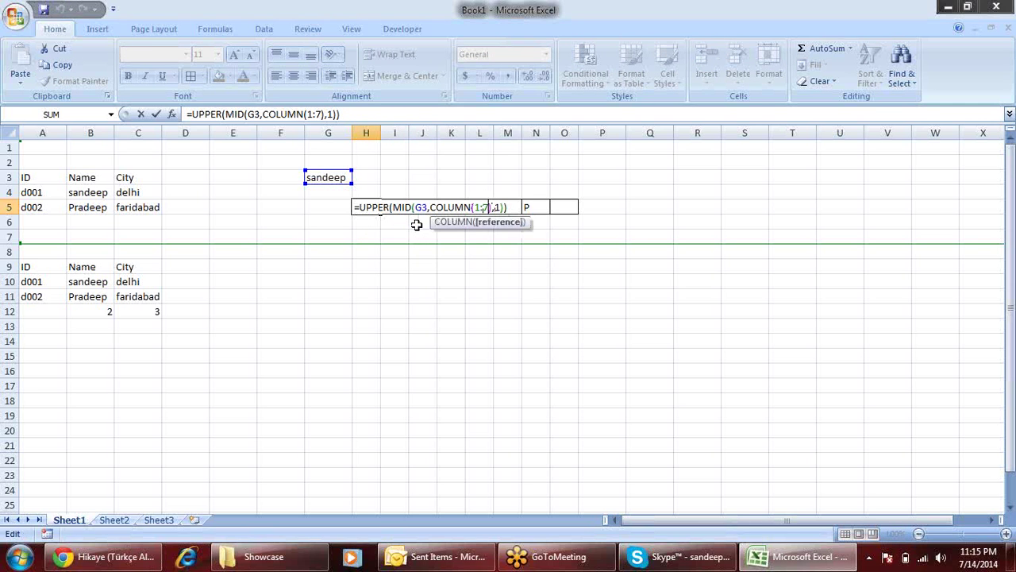
{"action": "key", "text": "shift+Left"}
{"action": "key", "text": "shift+Left"}
{"action": "key", "text": "Left"}
{"action": "key", "text": "Right"}
{"action": "key", "text": "Right"}
{"action": "key", "text": "BackSpace"}
{"action": "key", "text": "BackSpace"}
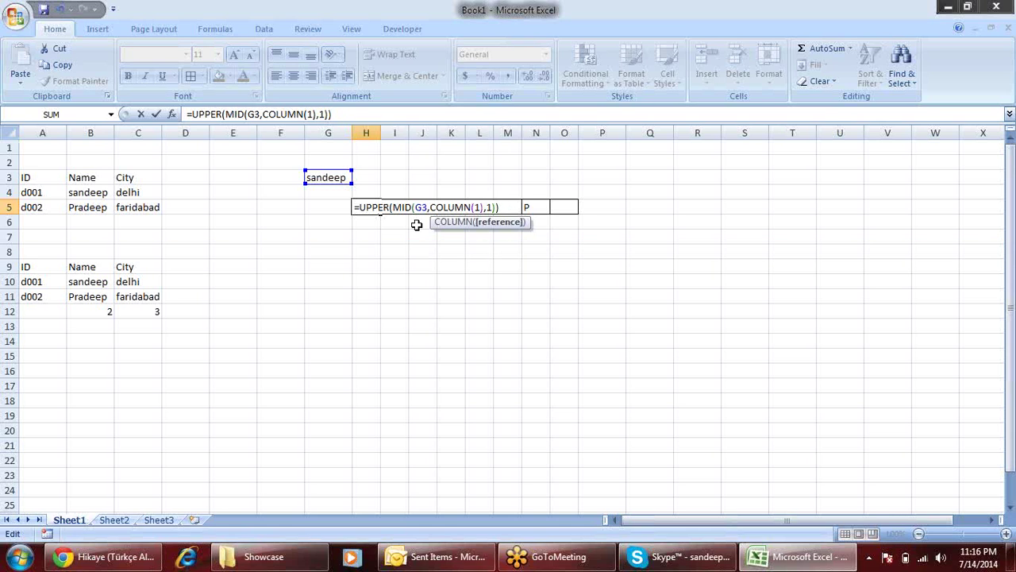
{"action": "type", "text": ";"}
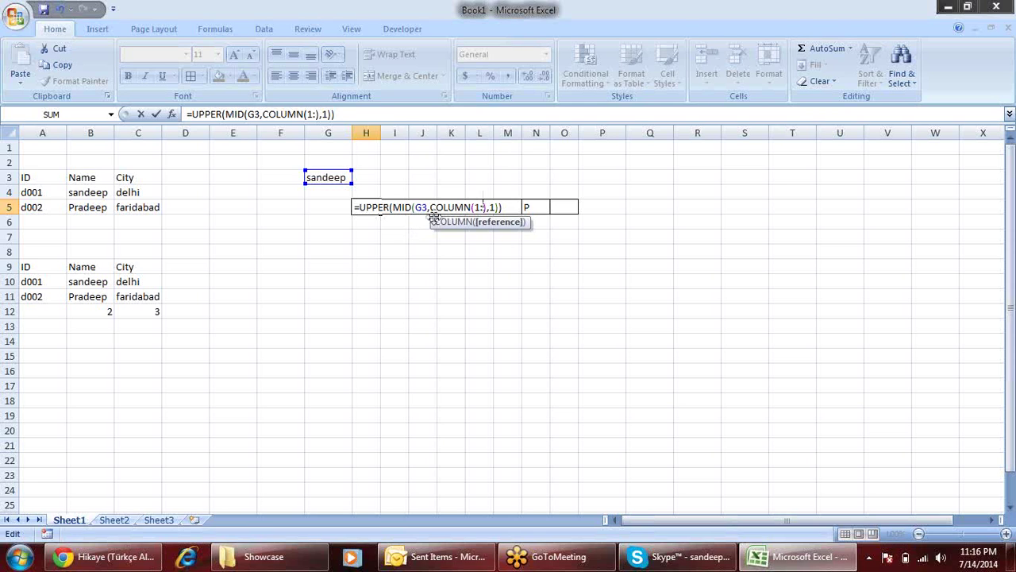
- Insert INDIRECT("1:"&LEN(G3)) inside COLUMN in the H5 formula
{"action": "left_click", "coordinate": [475, 206]}
{"action": "type", "text": "ind"}
{"action": "key", "text": "Down"}
{"action": "key", "text": "Tab"}
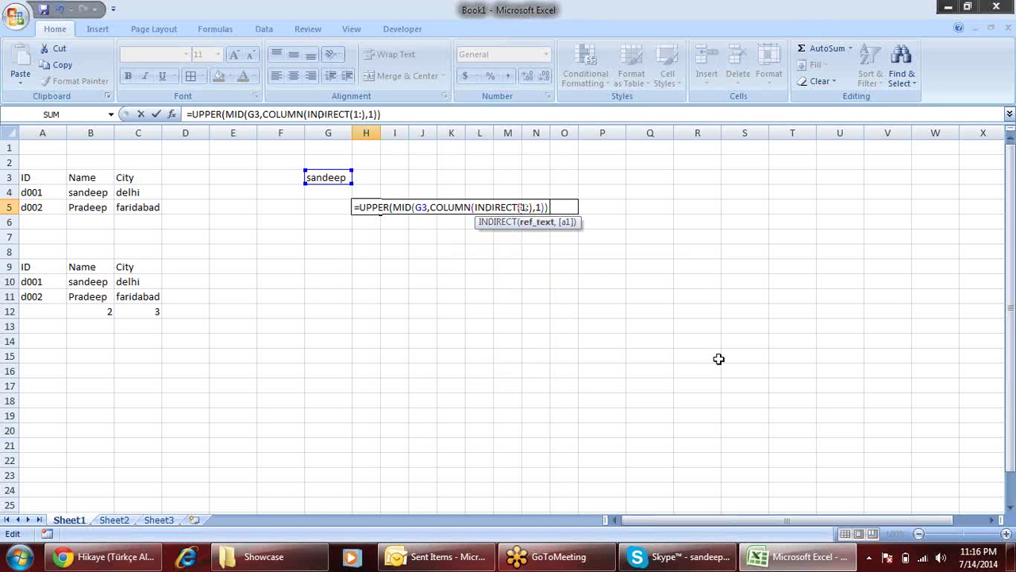
{"action": "type", "text": "\""}
{"action": "type", "text": "\""}
{"action": "type", "text": "&"}
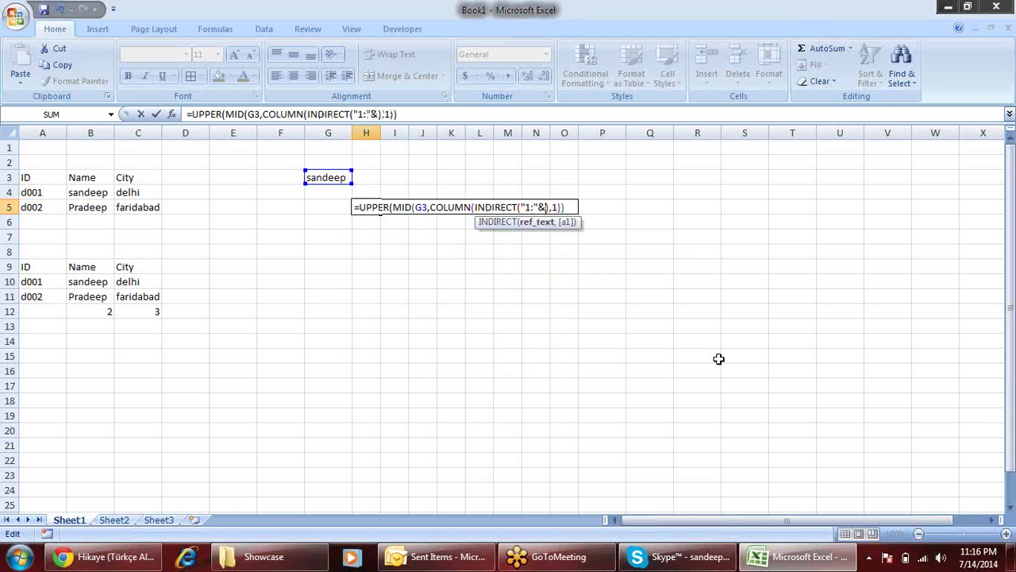
{"action": "type", "text": "len"}
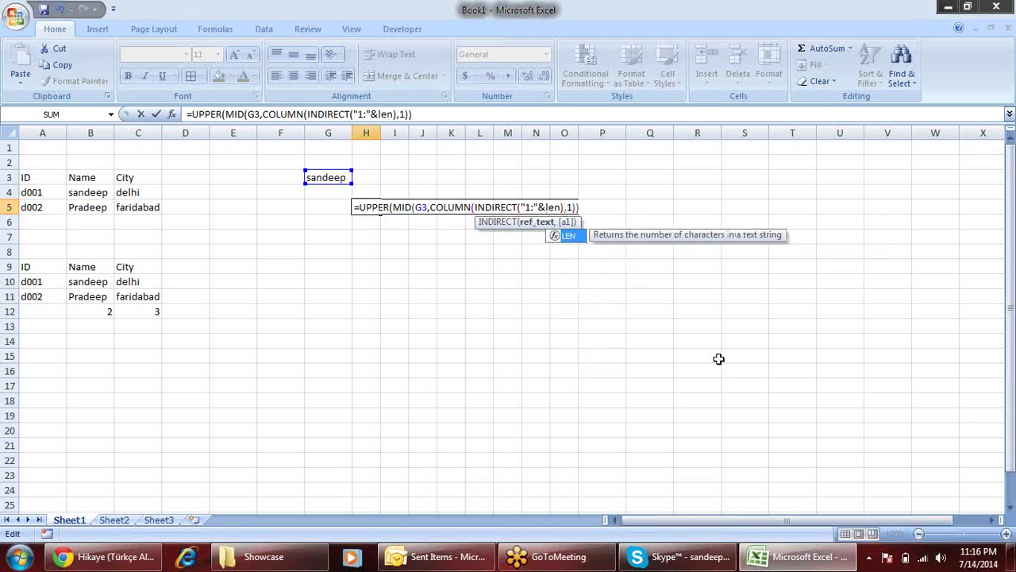
{"action": "key", "text": "Tab"}
{"action": "left_click", "coordinate": [340, 177]}
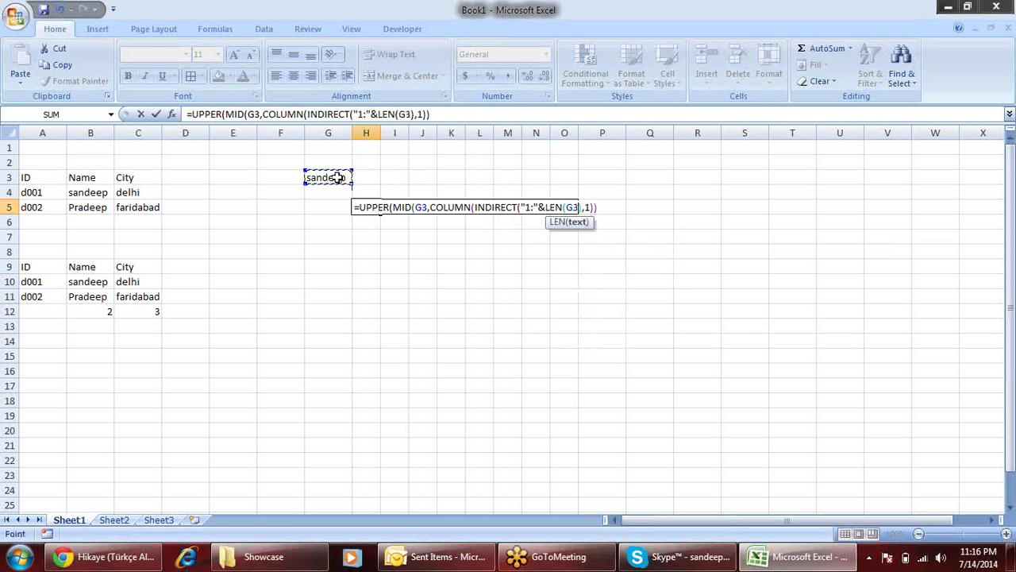
{"action": "type", "text": ")"}
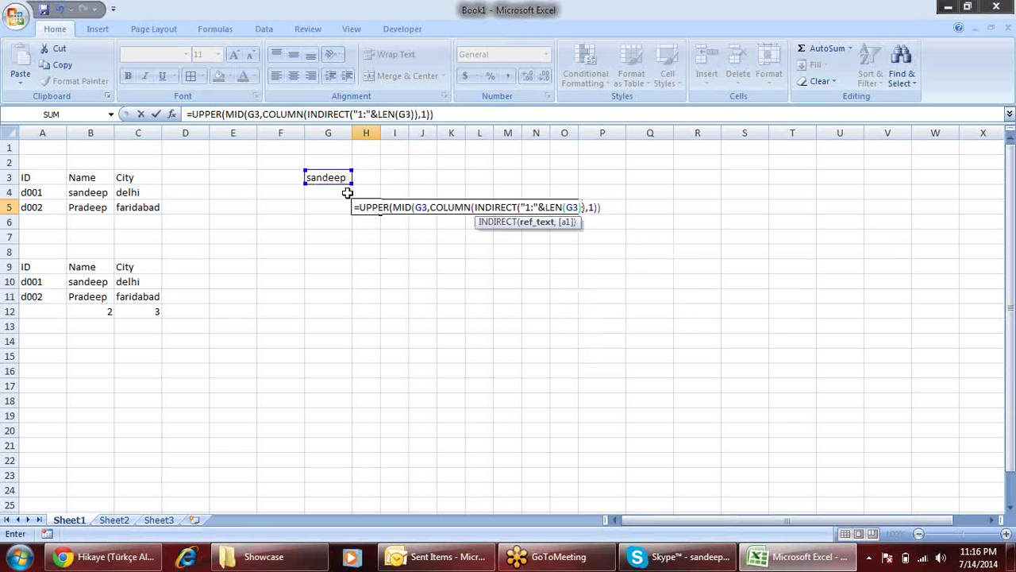
{"action": "key", "text": "Return"}
{"action": "key", "text": "Return"}
- Inspect the INDIRECT and LEN parts of the formula to locate the error
{"action": "key", "text": "Left"}
{"action": "key", "text": "Left"}
{"action": "key", "text": "Left"}
{"action": "left_click", "coordinate": [487, 206]}
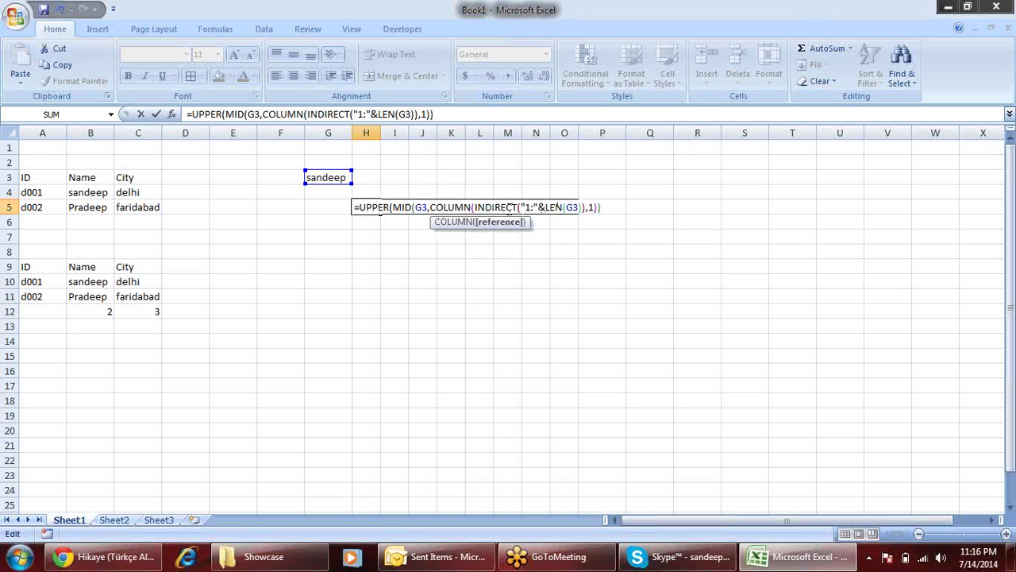
{"action": "left_click", "coordinate": [567, 207]}
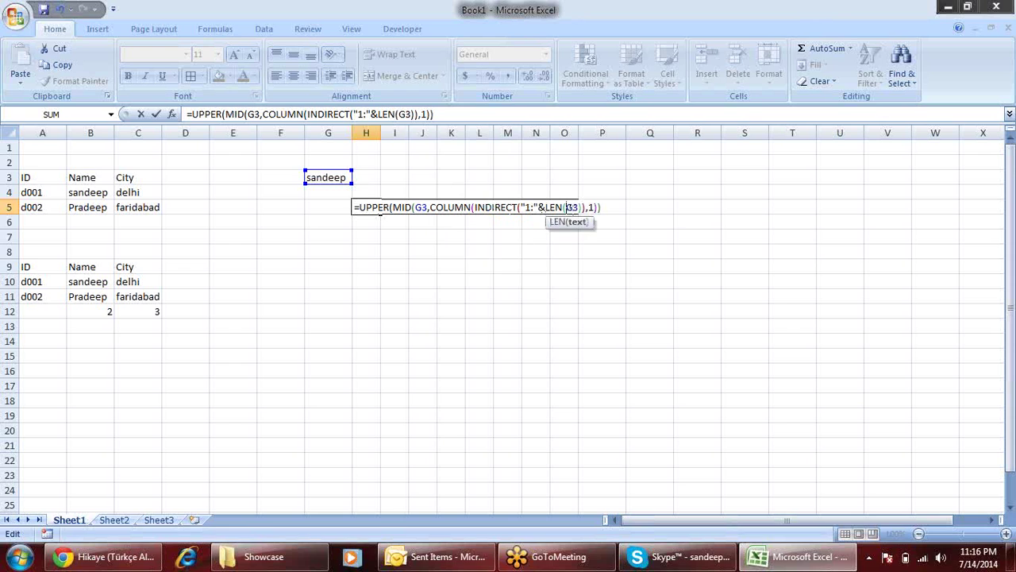
{"action": "left_click", "coordinate": [526, 207]}
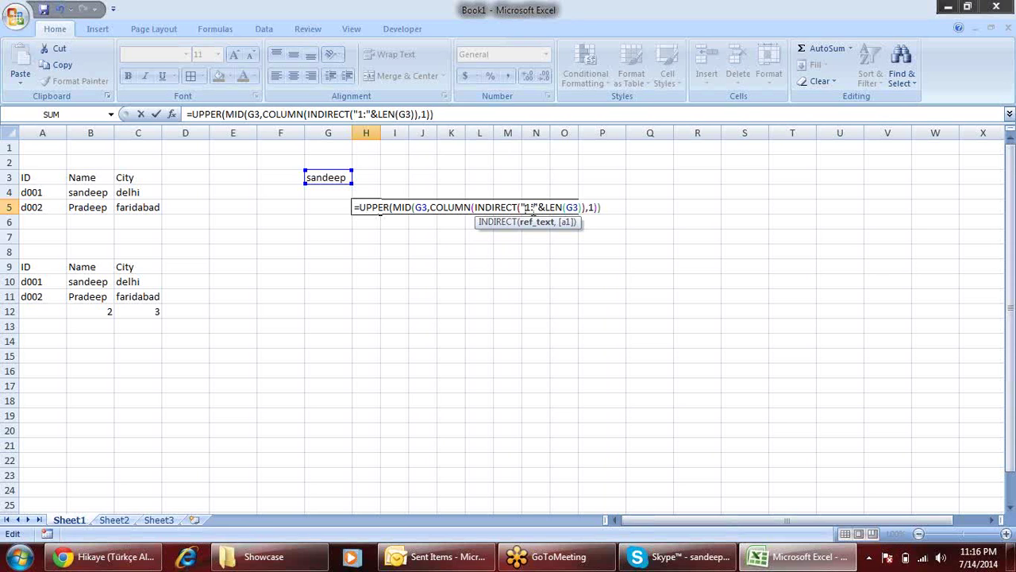
- Add the missing closing bracket after LEN(G3)) and commit the formula as an array over H5:O5
{"action": "left_click_drag", "start_coordinate": [584, 207], "coordinate": [520, 207]}
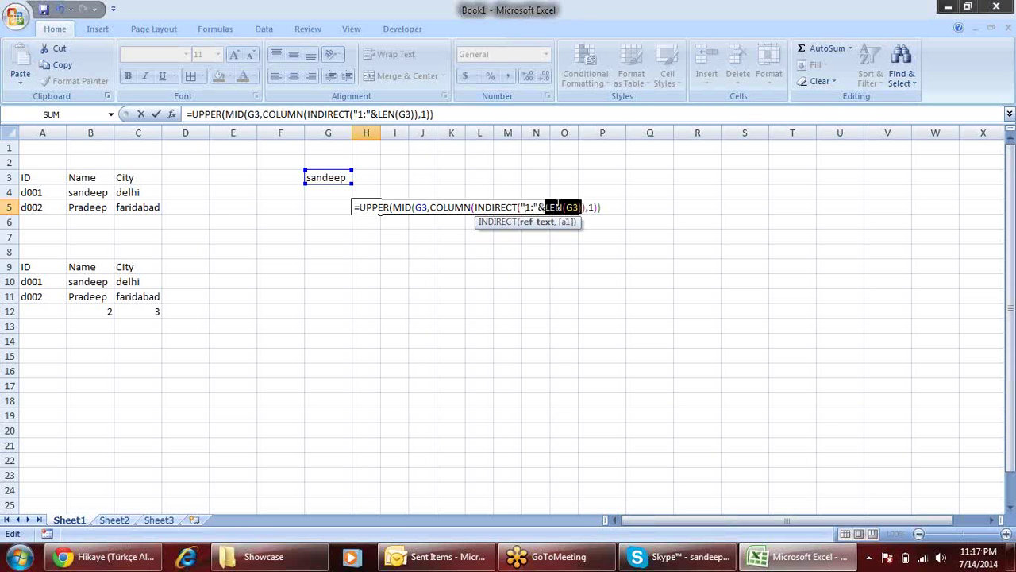
{"action": "left_click", "coordinate": [475, 207]}
{"action": "left_click", "coordinate": [480, 225]}
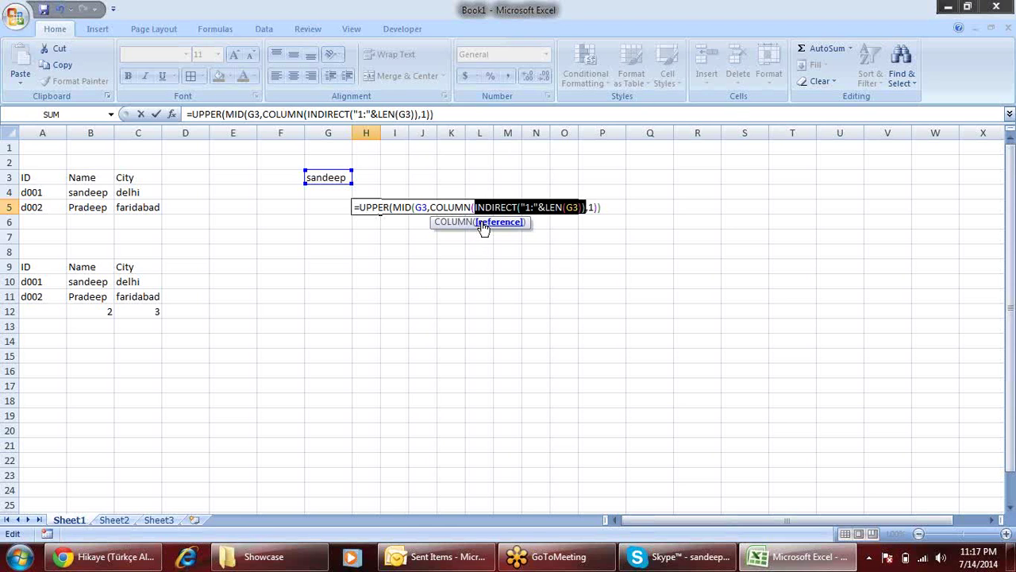
{"action": "left_click", "coordinate": [589, 207]}
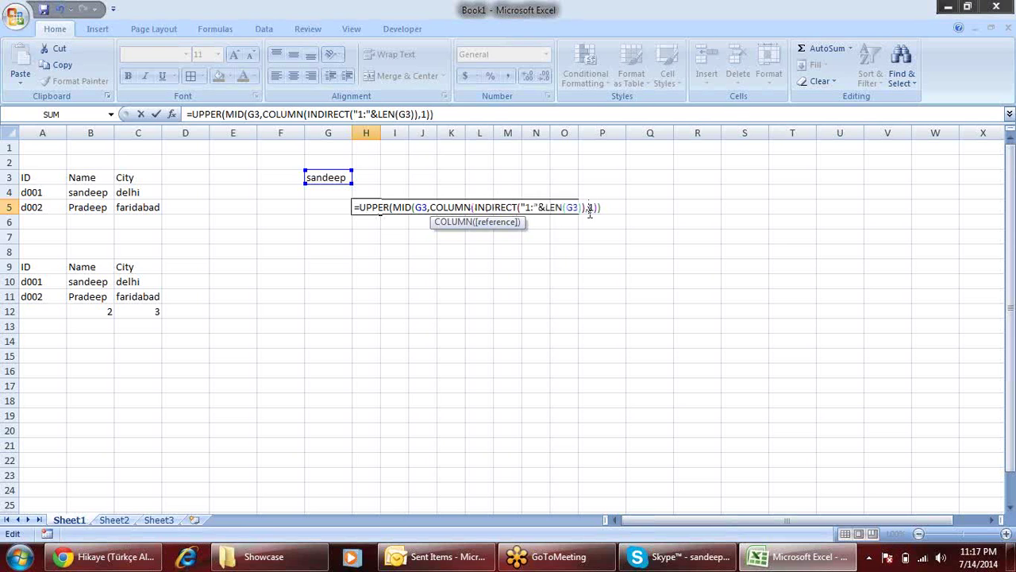
{"action": "type", "text": ")"}
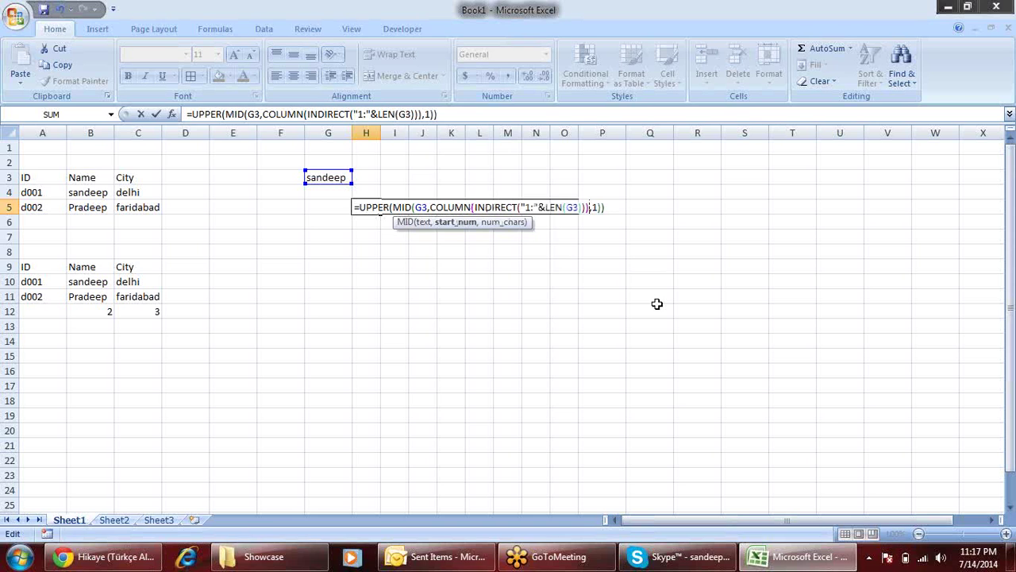
{"action": "key", "text": "ctrl+shift+Return"}
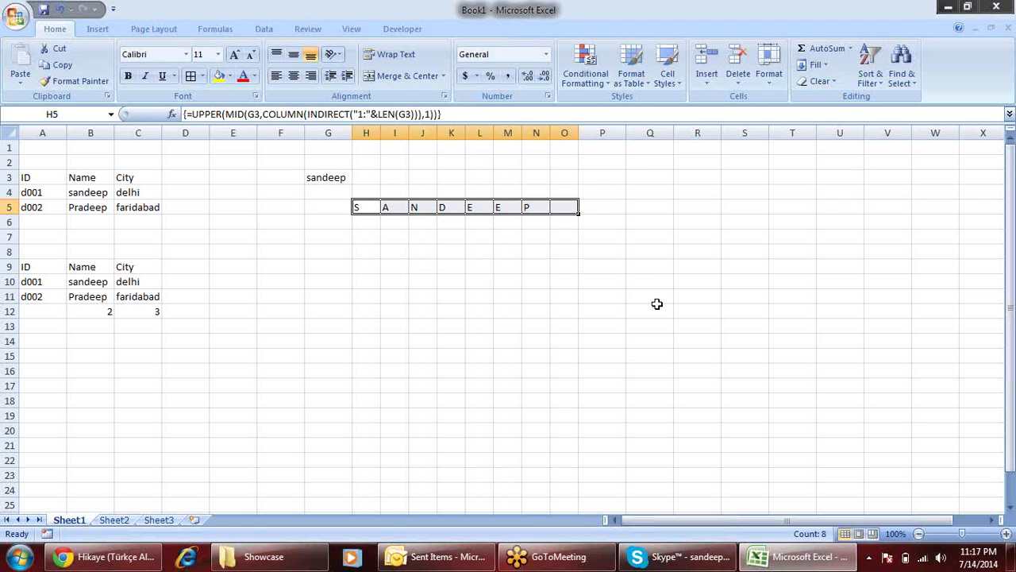
- Re-enter the uppercase-letter array formula over H5:X5 and return to G3
{"action": "key", "text": "Left"}
{"action": "key", "text": "Up"}
{"action": "key", "text": "Up"}
{"action": "key", "text": "Down"}
{"action": "key", "text": "Down"}
{"action": "key", "text": "Right"}
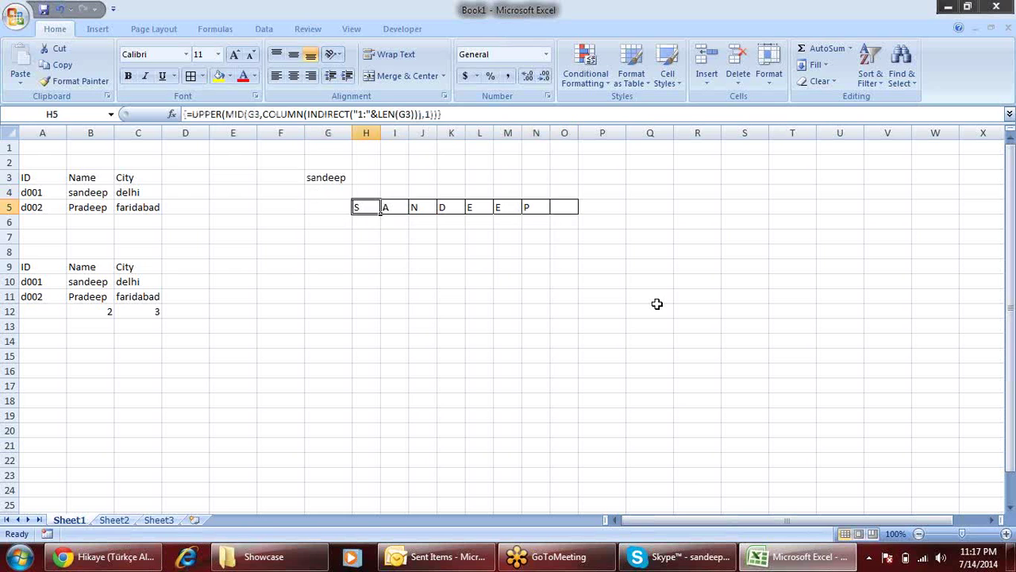
{"action": "key", "text": "shift+Right"}
{"action": "key", "text": "shift+Right"}
{"action": "key", "text": "shift+Right"}
{"action": "key", "text": "shift+Right"}
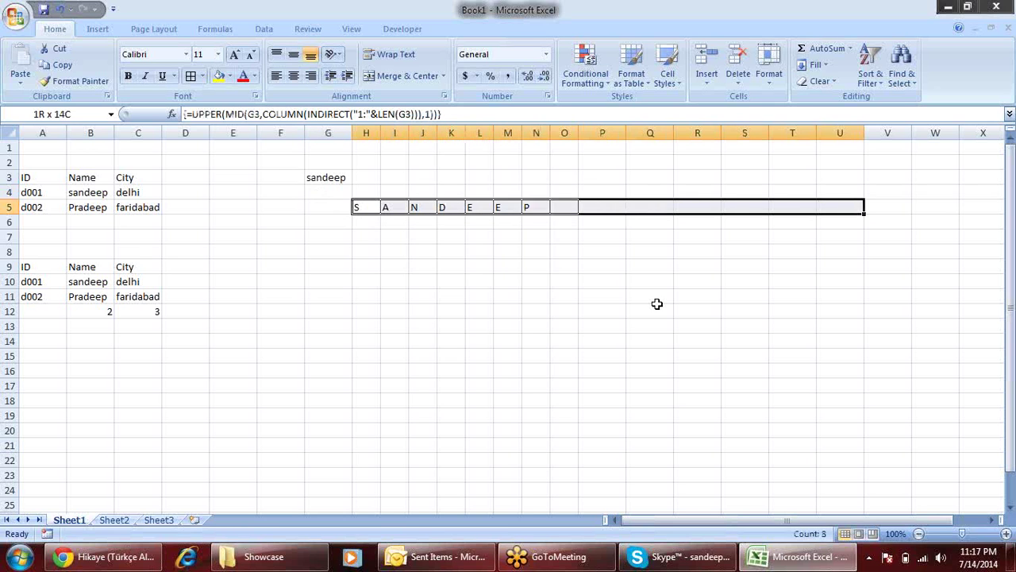
{"action": "key", "text": "shift+Right"}
{"action": "key", "text": "shift+Right"}
{"action": "key", "text": "F2"}
{"action": "key", "text": "ctrl+shift+Return"}
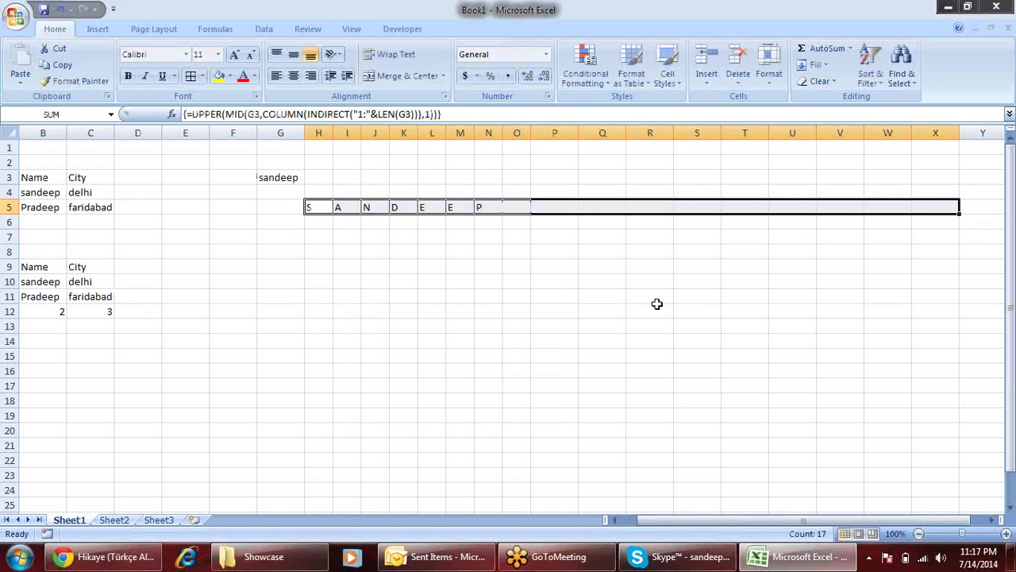
{"action": "key", "text": "Left"}
{"action": "key", "text": "Right"}
{"action": "key", "text": "Right"}
{"action": "key", "text": "Right"}
{"action": "key", "text": "Left"}
{"action": "key", "text": "Left"}
{"action": "key", "text": "Left"}
{"action": "key", "text": "Up"}
{"action": "key", "text": "Up"}
- Lengthen the name in G3 to a three-word name
{"action": "key", "text": "F2"}
{"action": "type", "text": "kumar singh"}
{"action": "key", "text": "Return"}
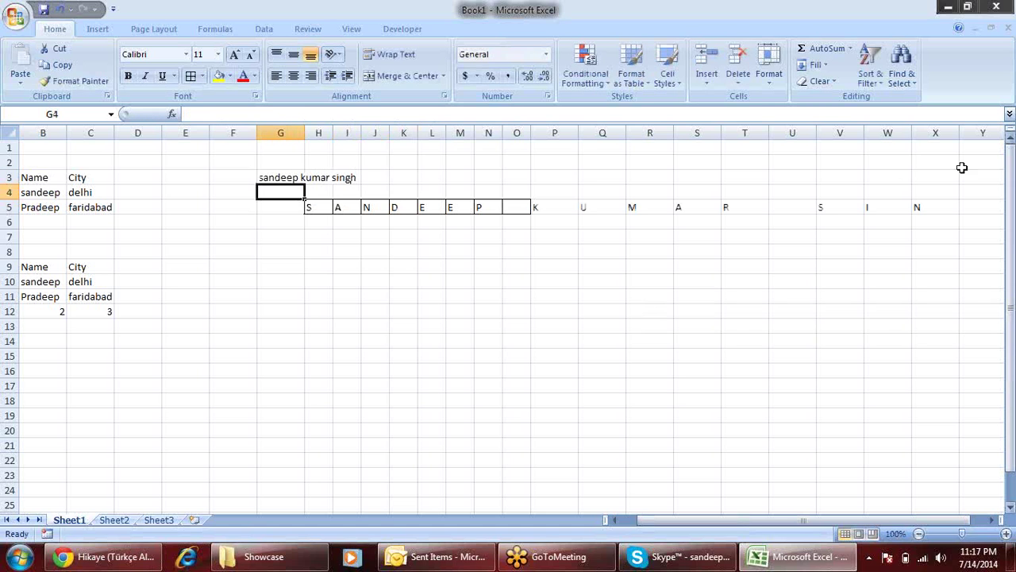
{"action": "mouse_move", "coordinate": [517, 133]}
{"action": "left_mouse_down"}
{"action": "mouse_move", "coordinate": [698, 141]}
{"action": "mouse_move", "coordinate": [592, 133]}
{"action": "left_mouse_up"}
- Give the row 5 letter cells All Borders
{"action": "key", "text": "Left"}
{"action": "key", "text": "Left"}
{"action": "key", "text": "Left"}
{"action": "key", "text": "Left"}
{"action": "key", "text": "Left"}
{"action": "key", "text": "Left"}
{"action": "key", "text": "Down"}
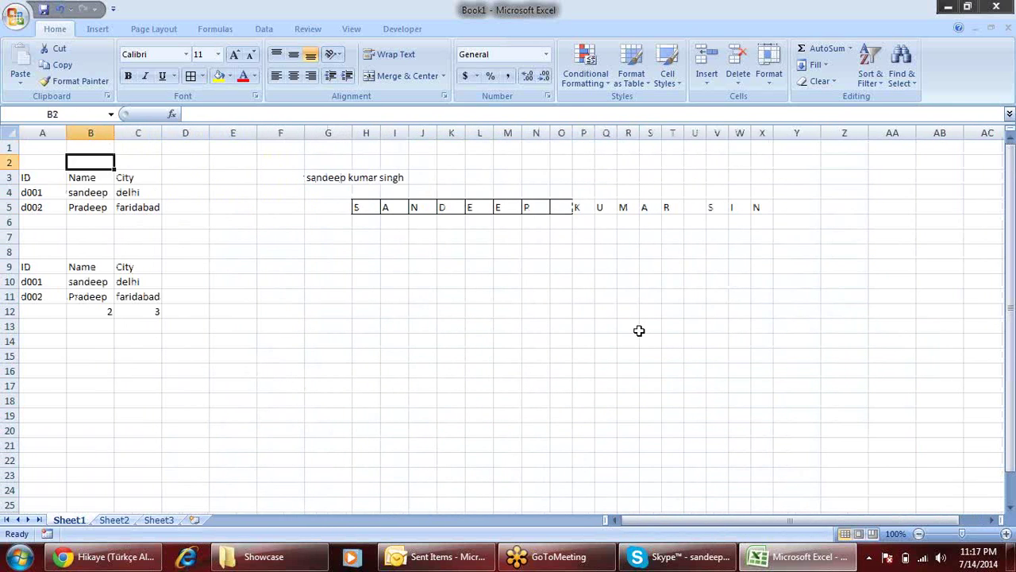
{"action": "key", "text": "Down"}
{"action": "key", "text": "Down"}
{"action": "key", "text": "Down"}
{"action": "key", "text": "Right"}
{"action": "key", "text": "Right"}
{"action": "key", "text": "Right"}
{"action": "key", "text": "Right"}
{"action": "key", "text": "Right"}
{"action": "key", "text": "shift+Right"}
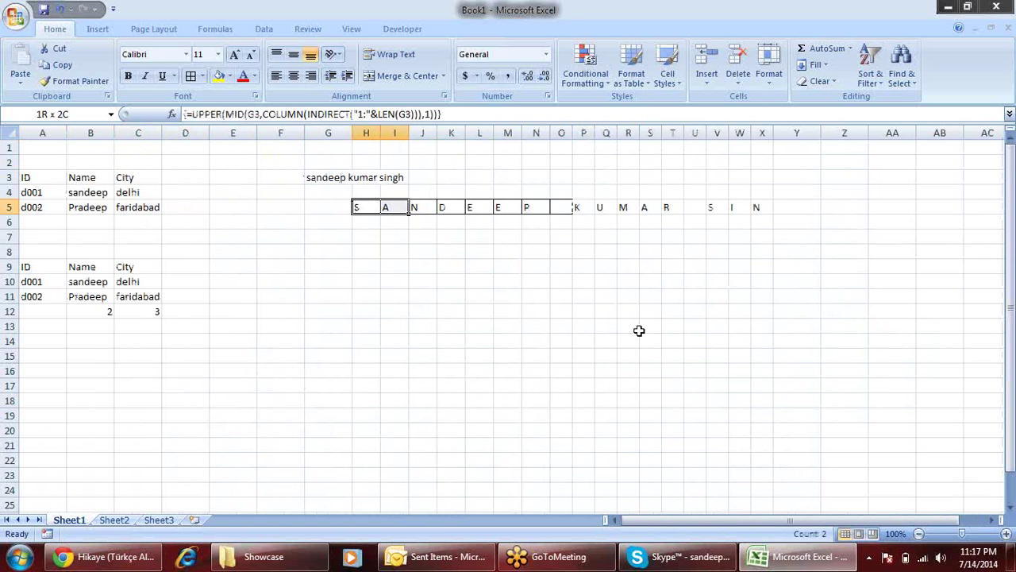
{"action": "key", "text": "shift+Right"}
{"action": "key", "text": "shift+Right"}
{"action": "key", "text": "shift+Right"}
{"action": "key", "text": "shift+Right"}
{"action": "key", "text": "shift+Right"}
{"action": "key", "text": "shift+Right"}
{"action": "key", "text": "shift+Right"}
{"action": "key", "text": "shift+Right"}
{"action": "key", "text": "shift+Right"}
{"action": "key", "text": "shift+Right"}
{"action": "key", "text": "shift+Right"}
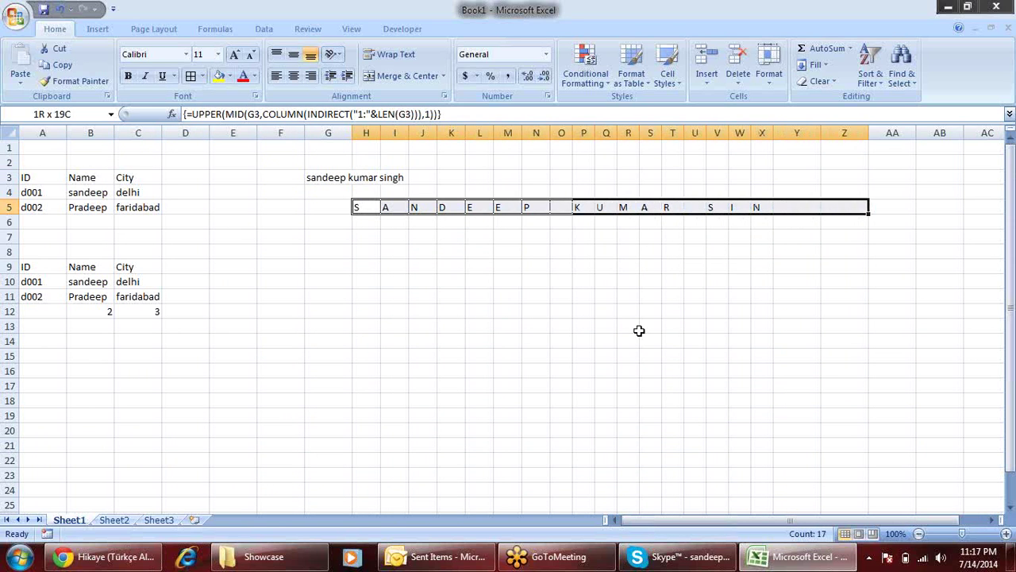
{"action": "key", "text": "shift+Right"}
{"action": "key", "text": "shift+Right"}
{"action": "key", "text": "shift+Right"}
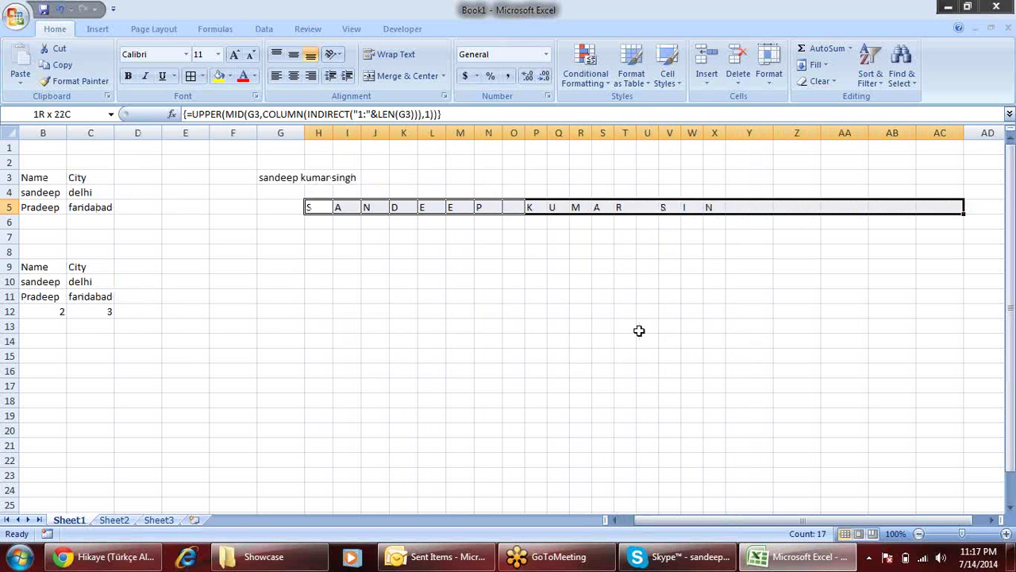
{"action": "key", "text": "alt+h"}
{"action": "key", "text": "b"}
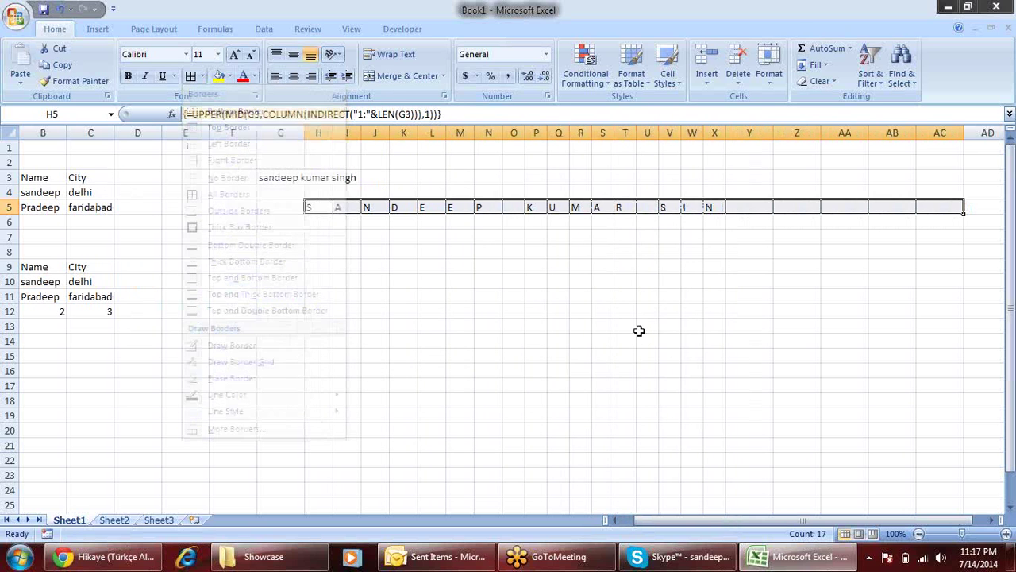
{"action": "key", "text": "a"}
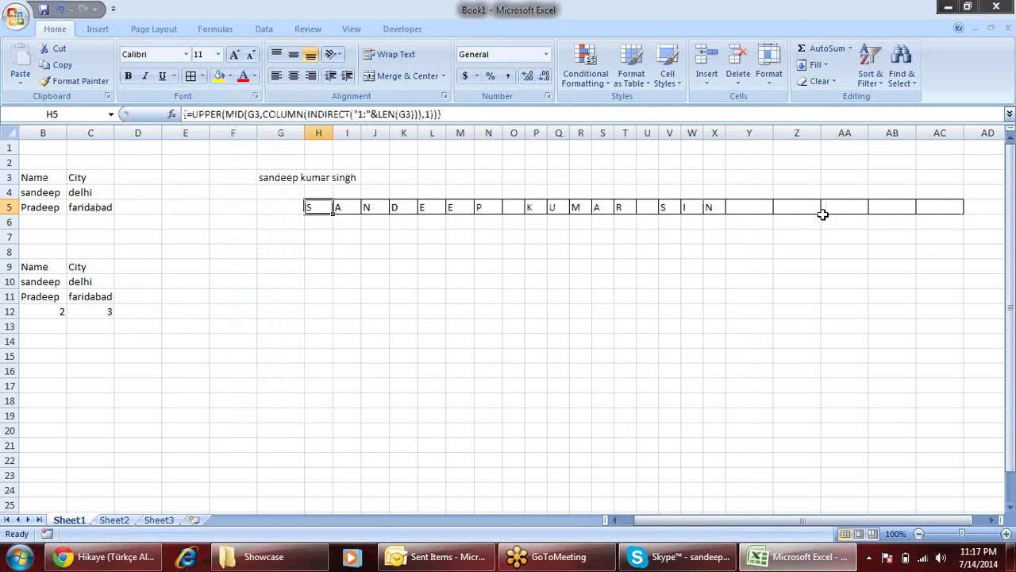
- Narrow columns Y–AC, re-enter the array over H5:AC5, and open Axis bank neft format
{"action": "mouse_move", "coordinate": [749, 133]}
{"action": "left_mouse_down"}
{"action": "mouse_move", "coordinate": [956, 135]}
{"action": "mouse_move", "coordinate": [938, 133]}
{"action": "left_mouse_up"}
{"action": "left_click", "coordinate": [908, 204]}
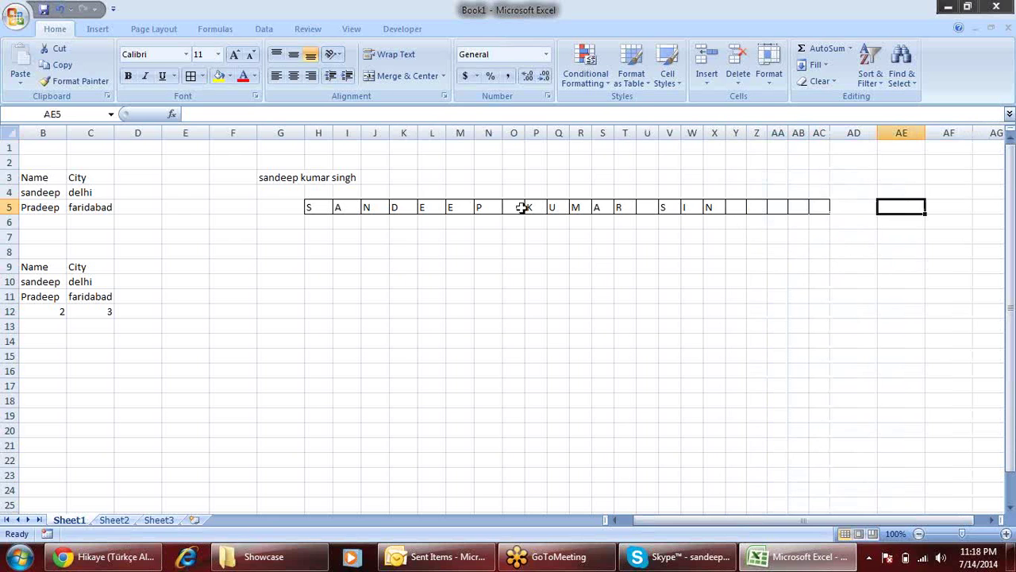
{"action": "mouse_move", "coordinate": [309, 203]}
{"action": "left_mouse_down"}
{"action": "mouse_move", "coordinate": [947, 164]}
{"action": "mouse_move", "coordinate": [813, 208]}
{"action": "left_mouse_up"}
{"action": "key", "text": "F2"}
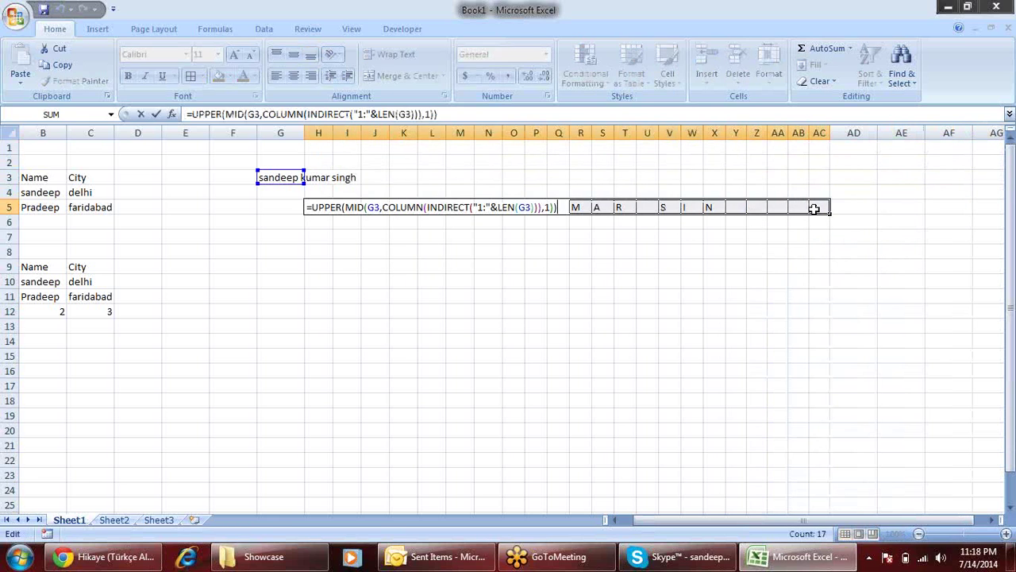
{"action": "key", "text": "ctrl+shift+Return"}
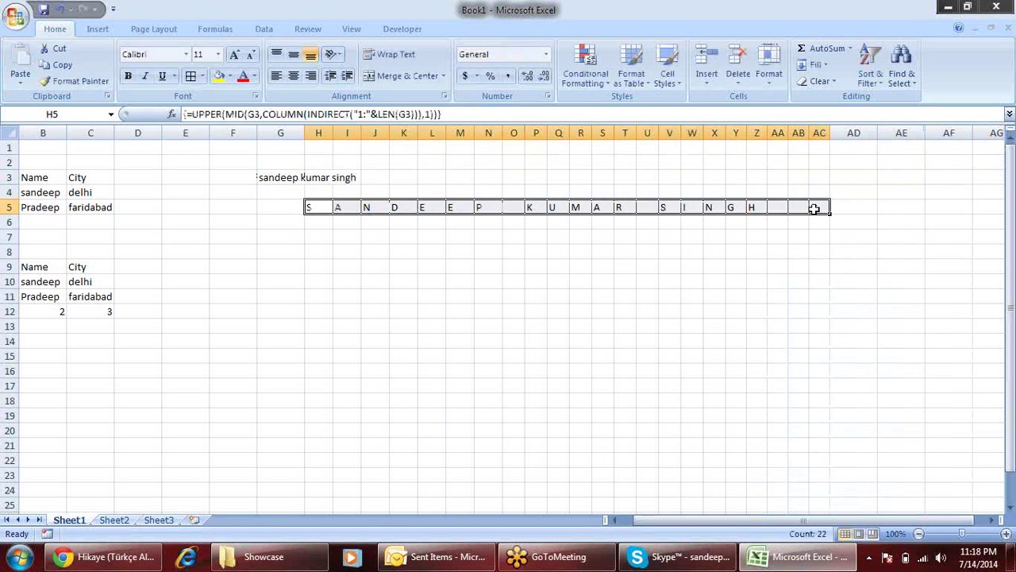
{"action": "key", "text": "Down"}
{"action": "key", "text": "Up"}
{"action": "key", "text": "Up"}
{"action": "key", "text": "Up"}
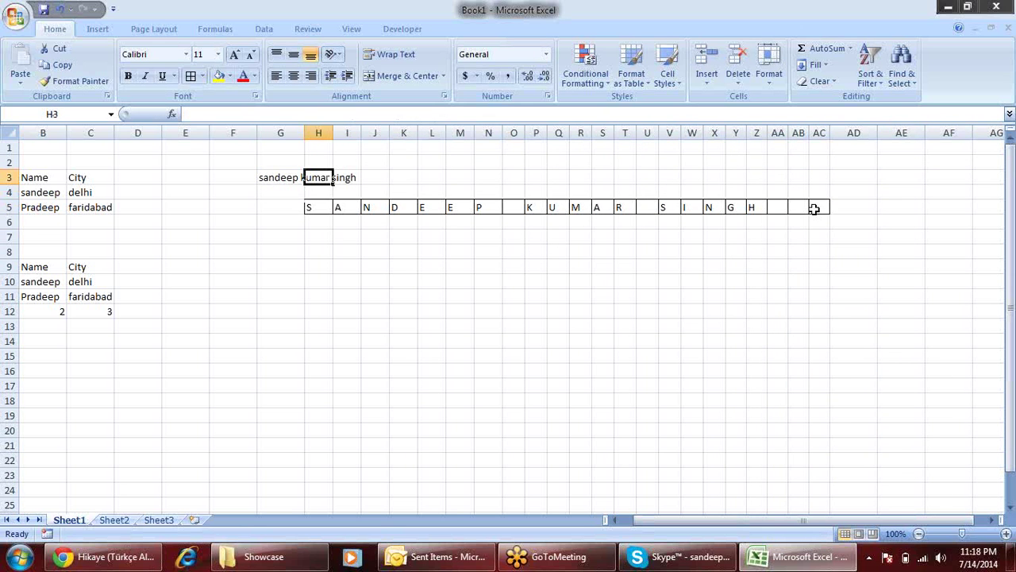
{"action": "left_click", "coordinate": [957, 8]}
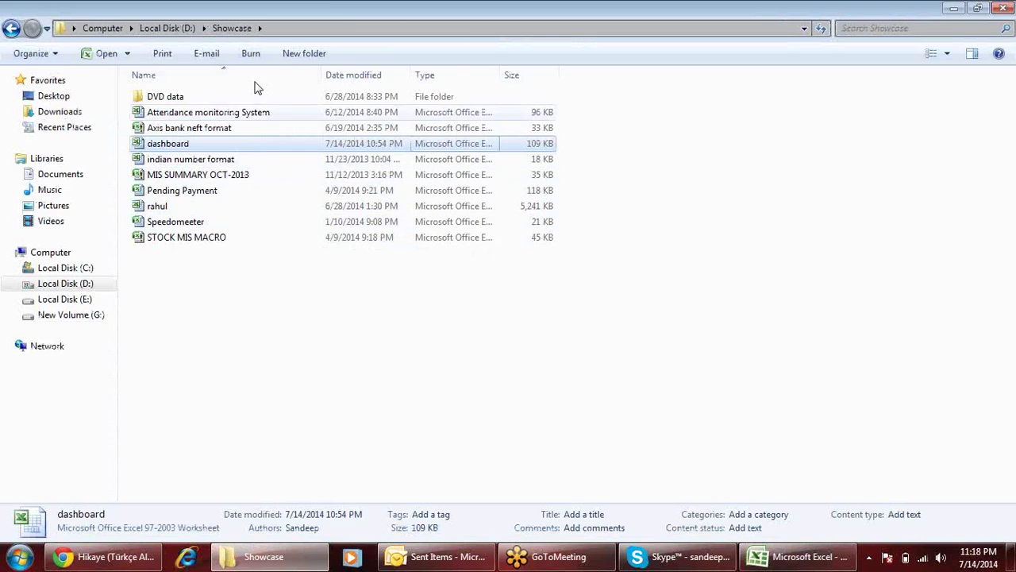
{"action": "double_click", "coordinate": [244, 127]}
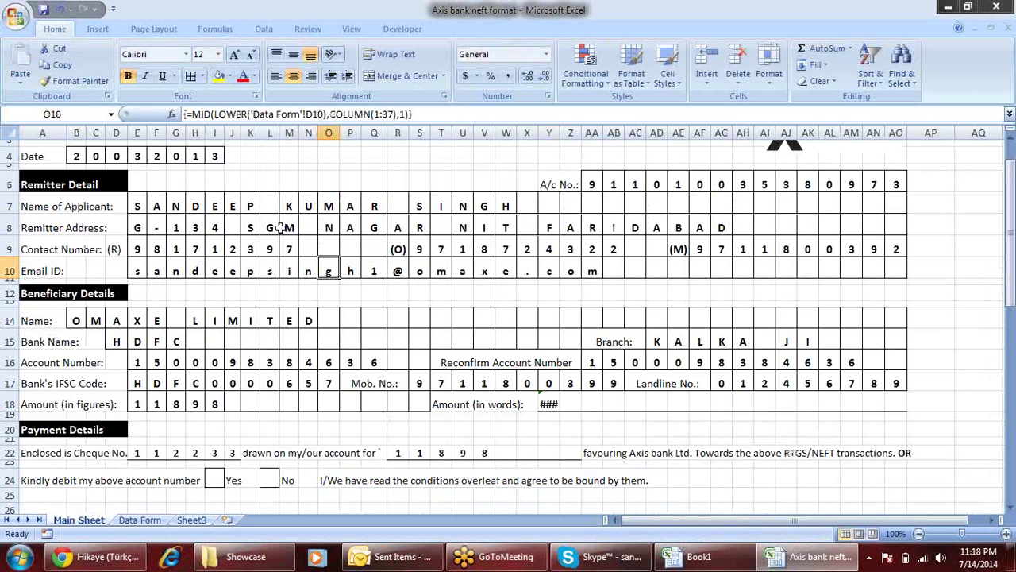
- Inspect the letter formulas in M8 and I7 and re-enter the applicant name formula as an array
{"action": "left_click", "coordinate": [282, 229]}
{"action": "left_click", "coordinate": [212, 206]}
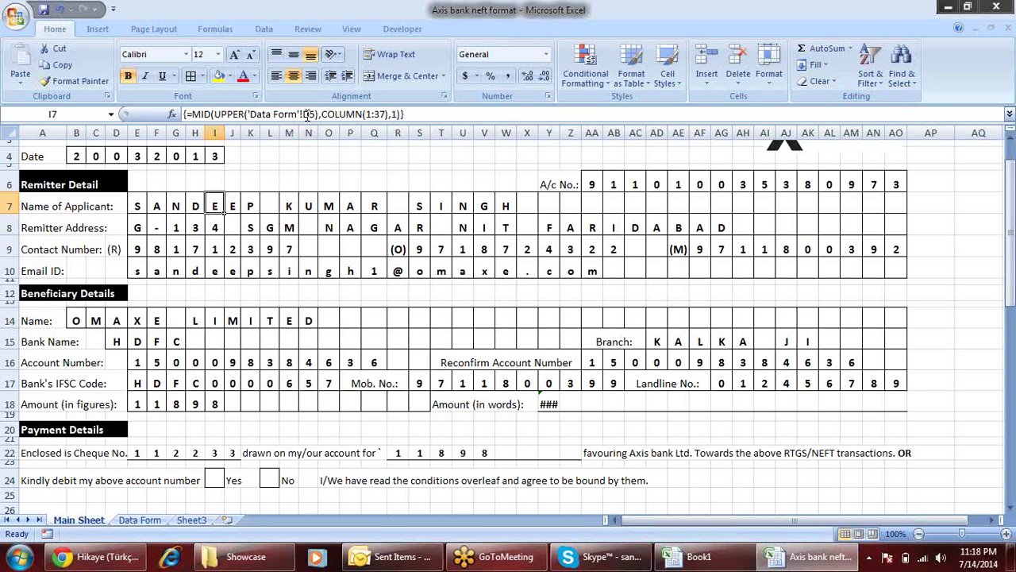
{"action": "left_click", "coordinate": [363, 115]}
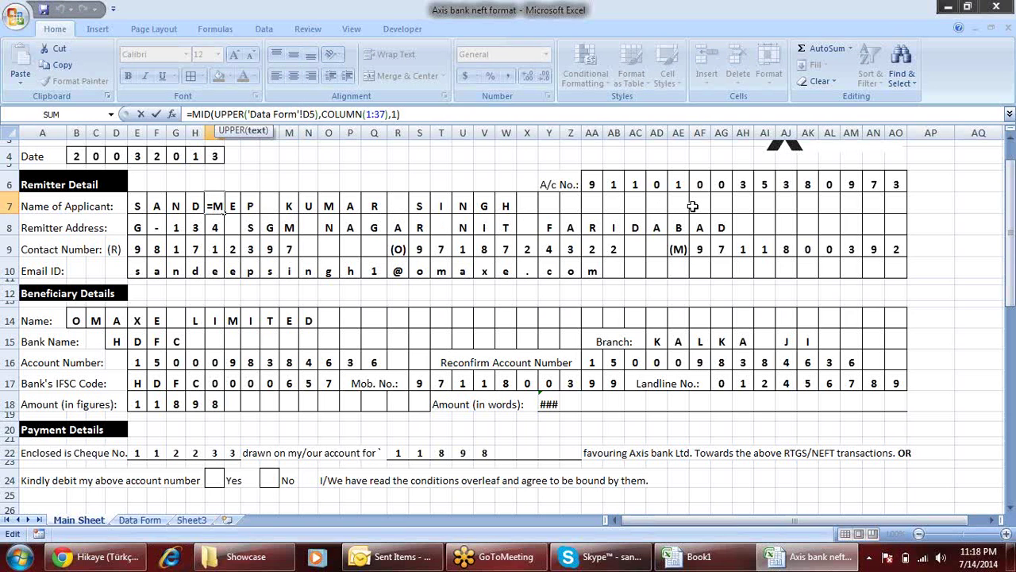
{"action": "key", "text": "ctrl+shift+Return"}
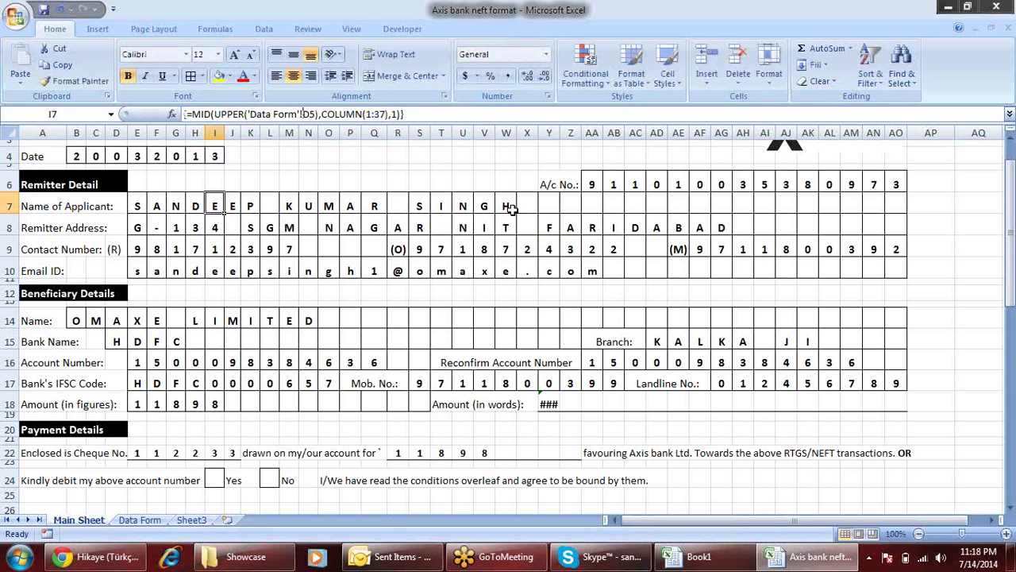
{"action": "left_click", "coordinate": [144, 522]}
- Enter a new applicant name in Data Form D5 and check the Main Sheet row 7 letter boxes
{"action": "left_click", "coordinate": [308, 209]}
{"action": "type", "text": "ramesh sinbgh"}
{"action": "key", "text": "BackSpace"}
{"action": "key", "text": "BackSpace"}
{"action": "key", "text": "BackSpace"}
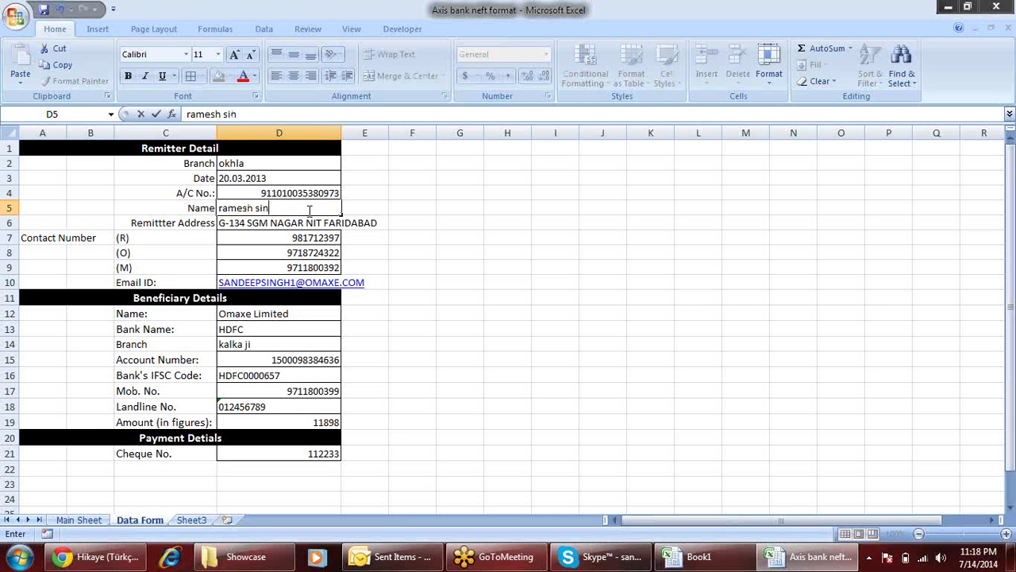
{"action": "type", "text": "gh"}
{"action": "key", "text": "Return"}
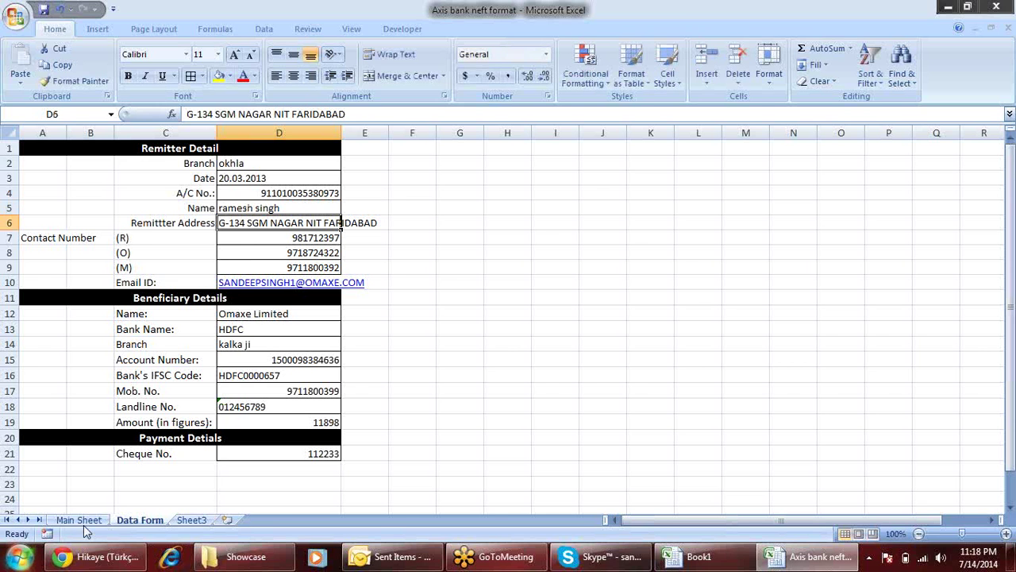
{"action": "left_click", "coordinate": [79, 520]}
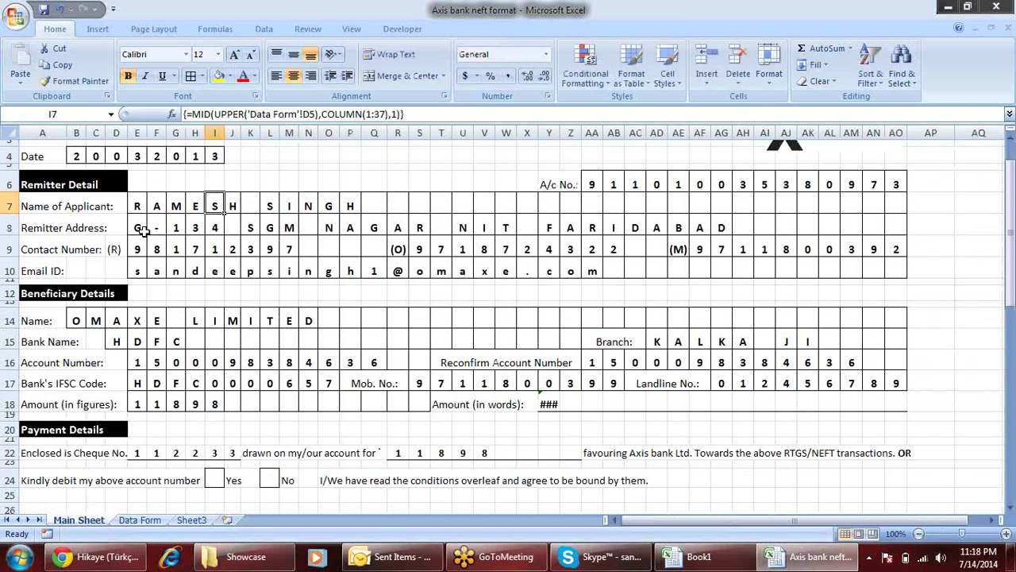
{"action": "left_click_drag", "start_coordinate": [136, 208], "coordinate": [367, 210]}
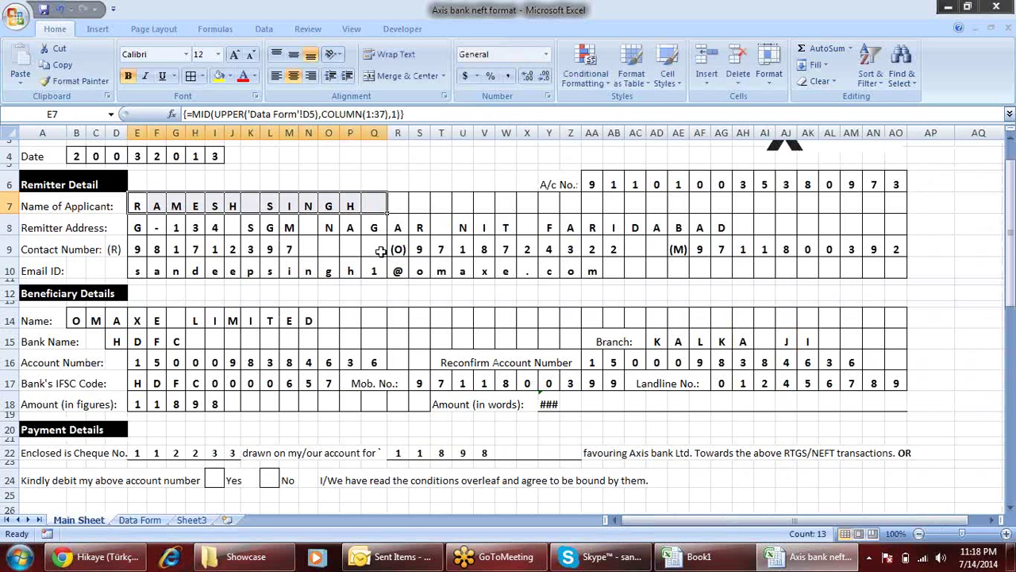
{"action": "left_click", "coordinate": [397, 292]}
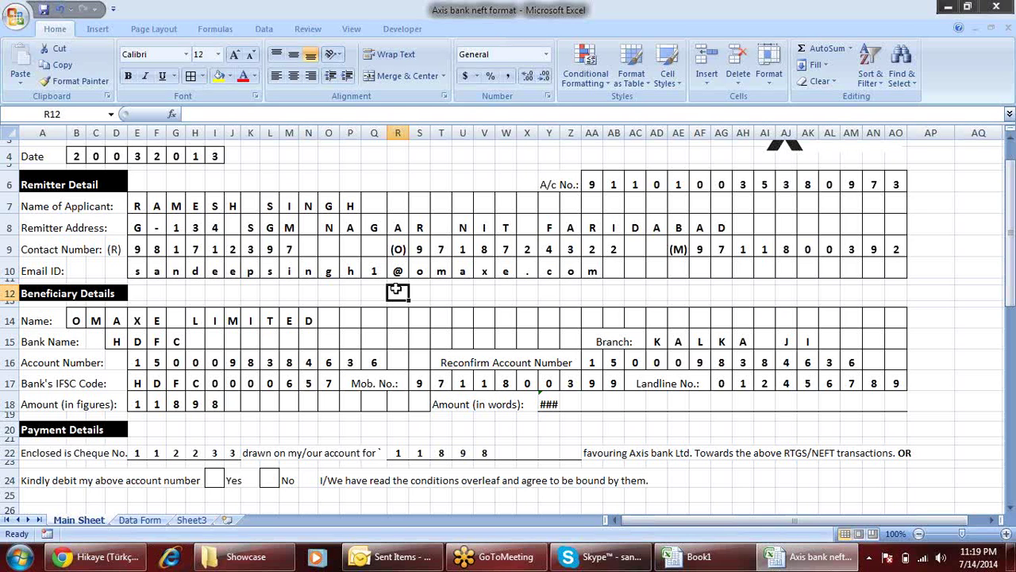
- Review the form's top and the row 7 name-letter formulas in I7 and O7
{"action": "key", "text": "Up"}
{"action": "key", "text": "Up"}
{"action": "key", "text": "Up"}
{"action": "key", "text": "Up"}
{"action": "key", "text": "Up"}
{"action": "key", "text": "Up"}
{"action": "key", "text": "Up"}
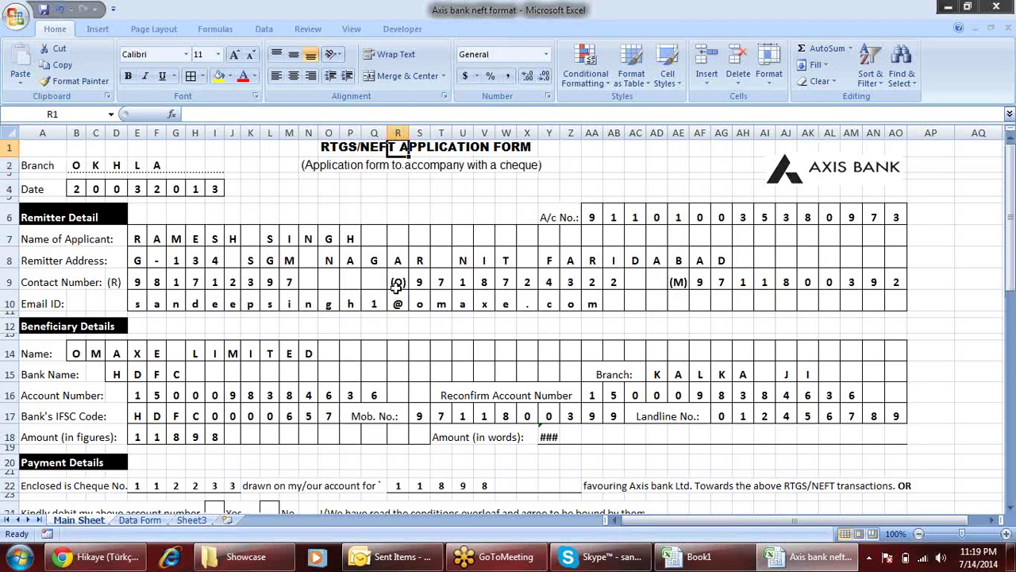
{"action": "key", "text": "Down"}
{"action": "key", "text": "Down"}
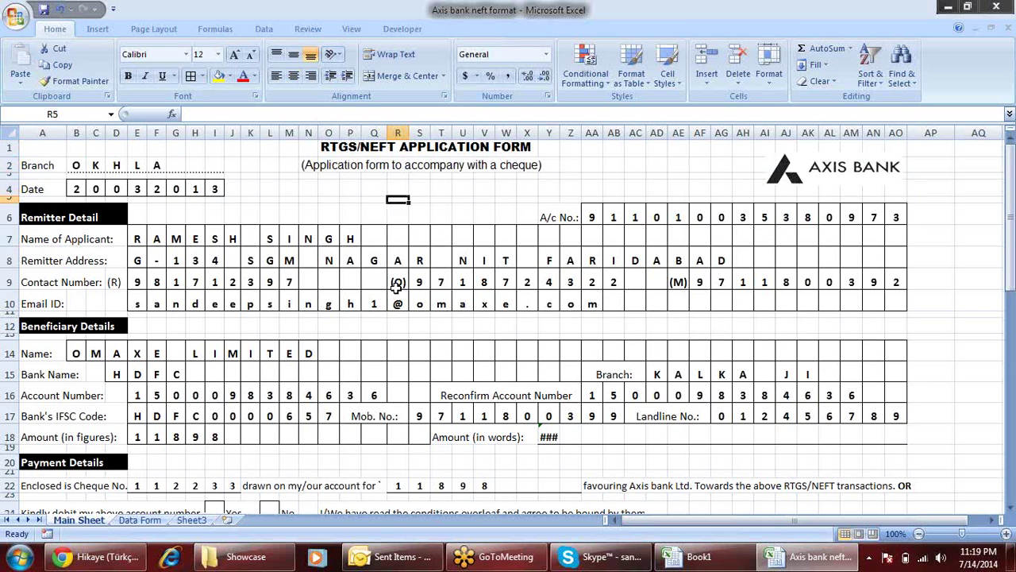
{"action": "key", "text": "Down"}
{"action": "key", "text": "Down"}
{"action": "key", "text": "Left"}
{"action": "key", "text": "Left"}
{"action": "key", "text": "Left"}
{"action": "key", "text": "Left"}
{"action": "key", "text": "Left"}
{"action": "key", "text": "Left"}
{"action": "key", "text": "Left"}
{"action": "key", "text": "Left"}
{"action": "key", "text": "Left"}
{"action": "key", "text": "Right"}
{"action": "key", "text": "Right"}
{"action": "key", "text": "Right"}
{"action": "key", "text": "Right"}
{"action": "key", "text": "Left"}
{"action": "key", "text": "Left"}
{"action": "key", "text": "Right"}
{"action": "key", "text": "Right"}
{"action": "key", "text": "Right"}
{"action": "key", "text": "Right"}
{"action": "key", "text": "Right"}
{"action": "key", "text": "Right"}
{"action": "key", "text": "Right"}
{"action": "key", "text": "Right"}
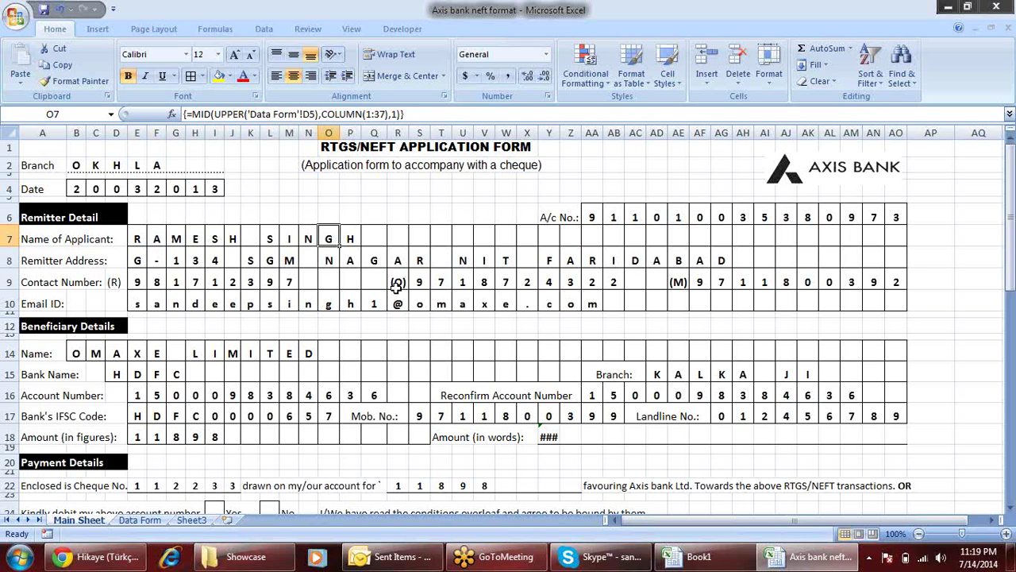
{"action": "key", "text": "Right"}
{"action": "key", "text": "Right"}
{"action": "key", "text": "Left"}
{"action": "key", "text": "Left"}
{"action": "left_click", "coordinate": [145, 519]}
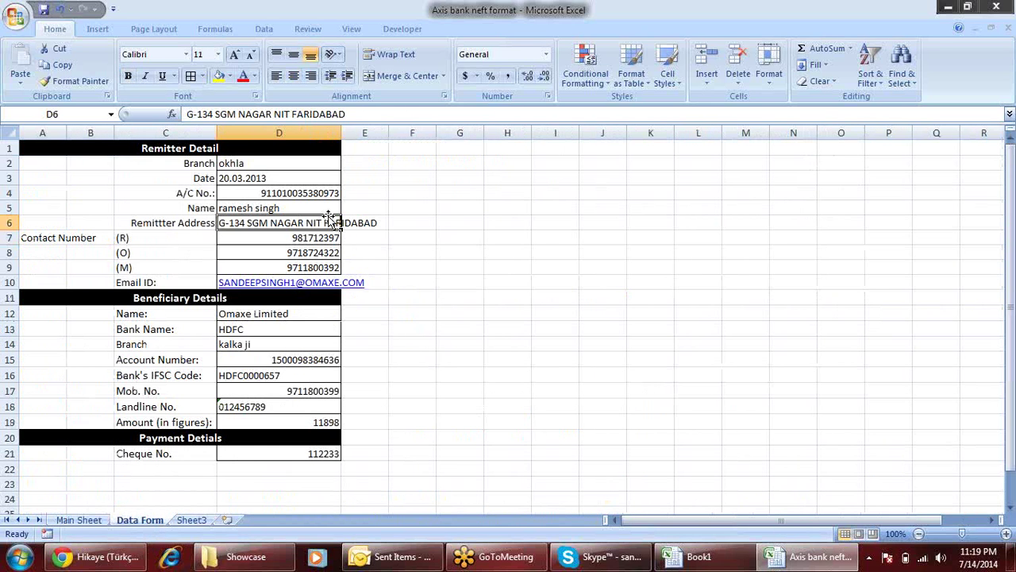
- Check the beneficiary name formula in J14 on the Main Sheet and close the workbook
{"action": "left_click", "coordinate": [80, 520]}
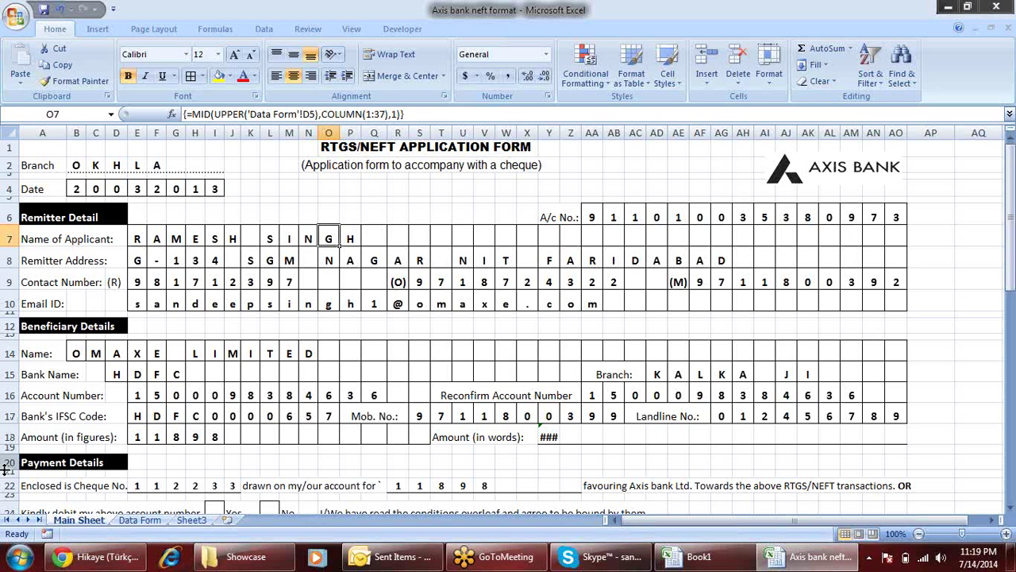
{"action": "left_click", "coordinate": [235, 344]}
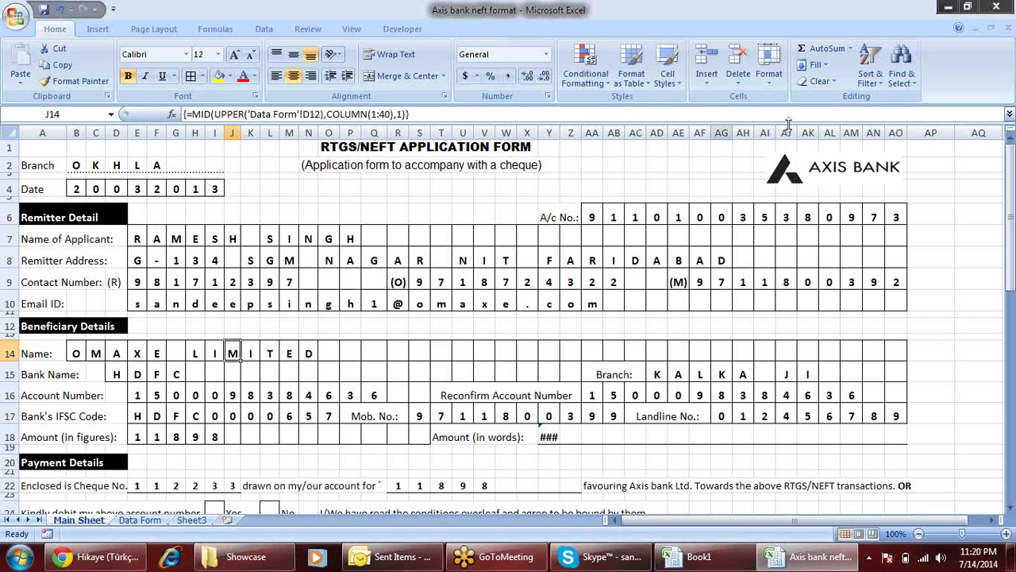
{"action": "left_click", "coordinate": [1010, 7]}
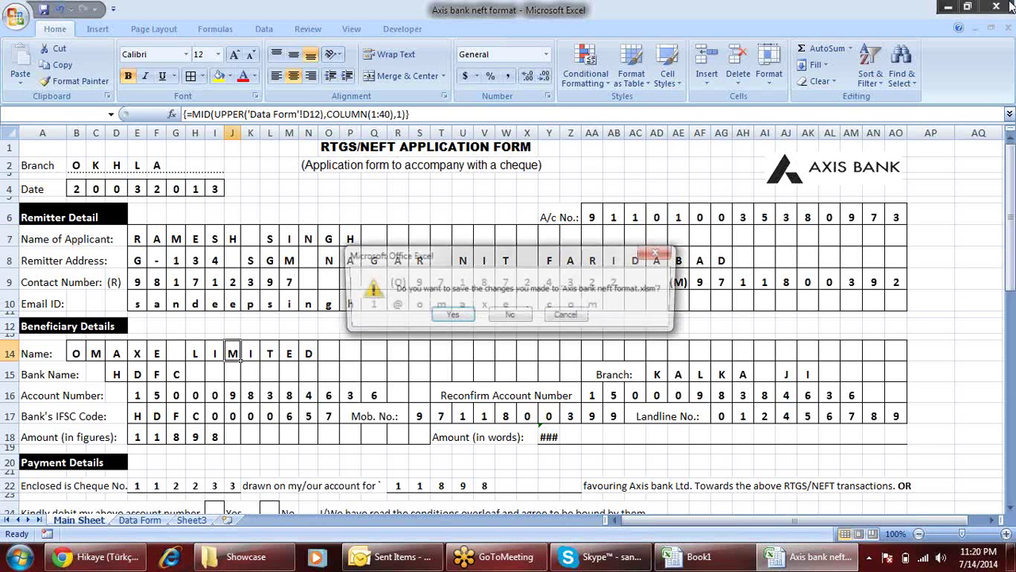
- Save changes to Axis bank neft format on closing, then select G3 in Book1
{"action": "left_click", "coordinate": [511, 315]}
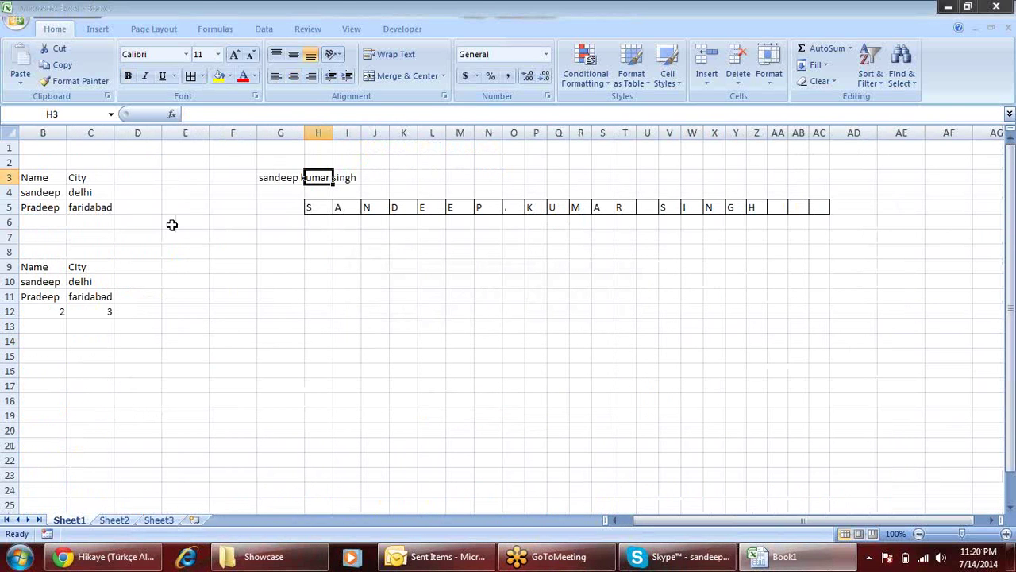
{"action": "left_click", "coordinate": [171, 224]}
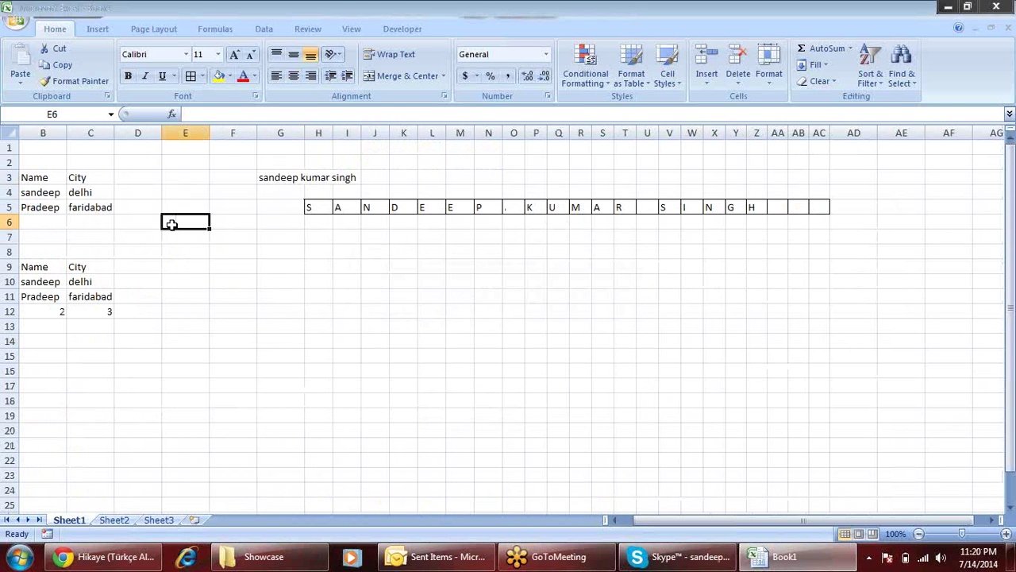
{"action": "left_click", "coordinate": [270, 180]}
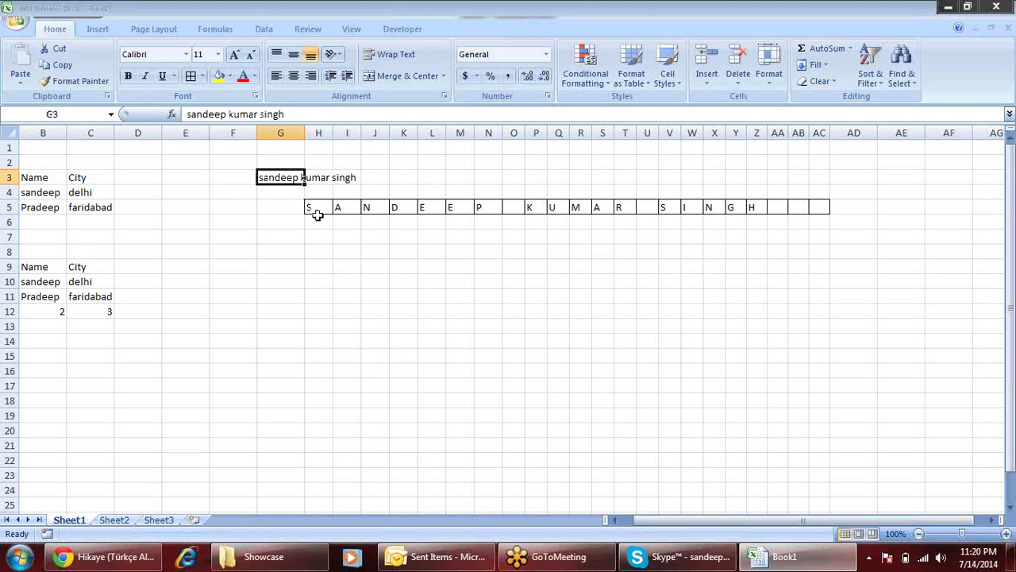